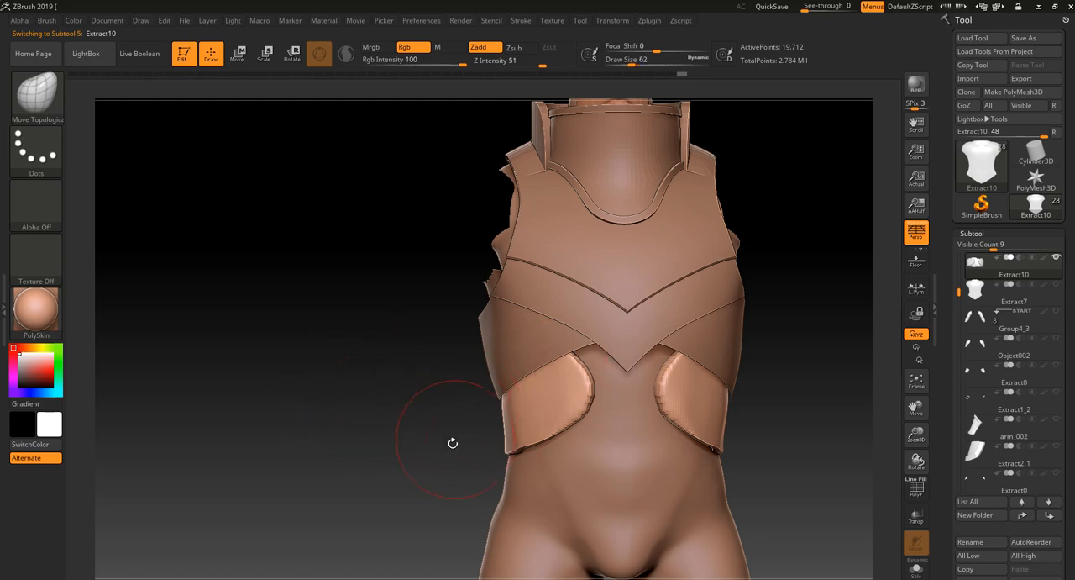
- Pull the front ends of the waist band toward the torso's centre with the Move Topological brush
drag(440, 470, 529, 438)
drag(780, 286, 702, 316)
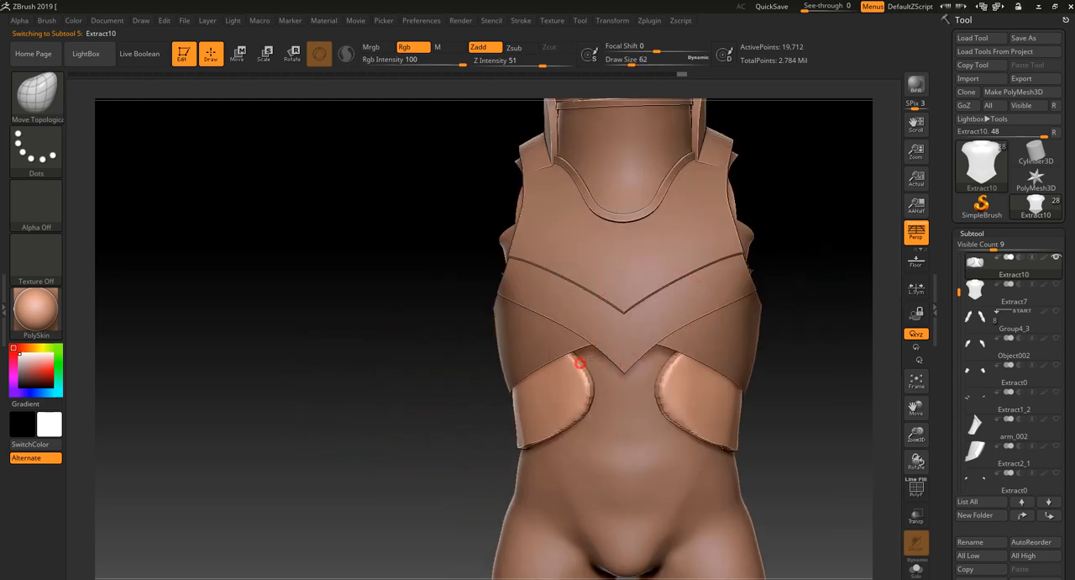
drag(440, 465, 577, 384)
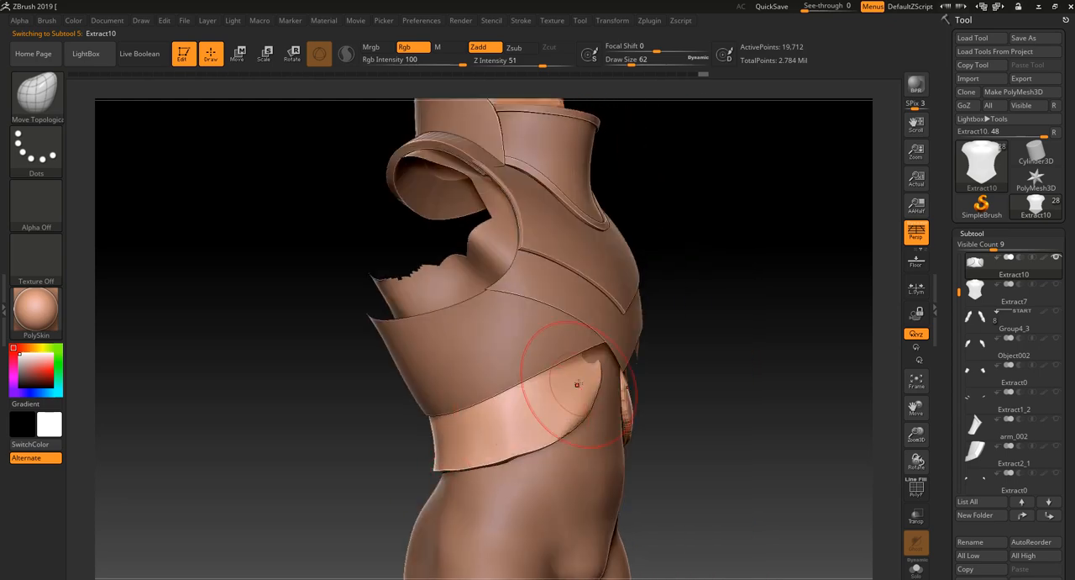
drag(748, 301, 660, 342)
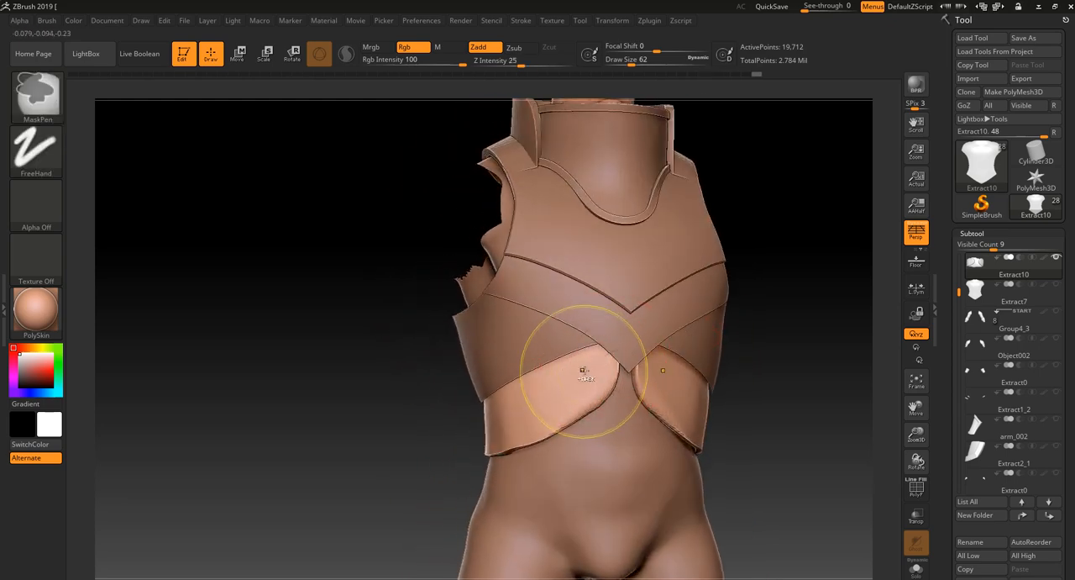
- Adjust the waist band's lower edge and side contour with the Move Topological brush, undoing the last stroke
drag(408, 439, 568, 411)
mouse_move(510, 430)
ctrl+mouse_down()
mouse_move(410, 432)
mouse_move(530, 412)
mouse_move(538, 454)
ctrl+mouse_up()
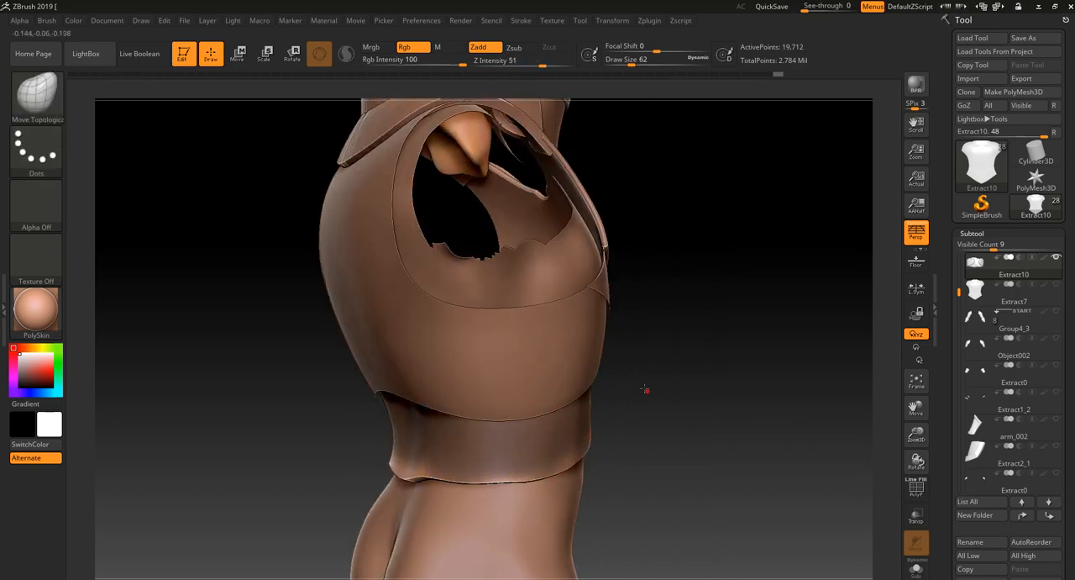
alt+drag(646, 389, 677, 331)
drag(677, 331, 626, 429)
ctrl+click(495, 467)
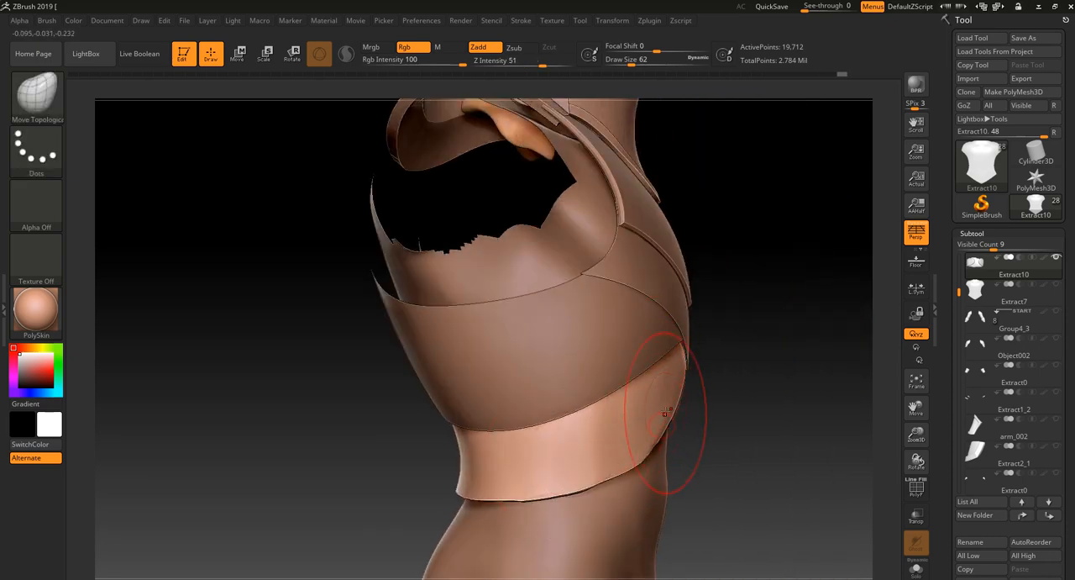
mouse_move(781, 407)
mouse_down()
mouse_move(677, 397)
mouse_move(619, 415)
mouse_up()
mouse_move(530, 461)
ctrl+right_down()
mouse_move(528, 485)
mouse_move(485, 463)
mouse_move(380, 450)
ctrl+right_up()
key(ctrl+z)
mouse_move(710, 357)
mouse_down()
mouse_move(660, 361)
mouse_move(714, 355)
mouse_up()
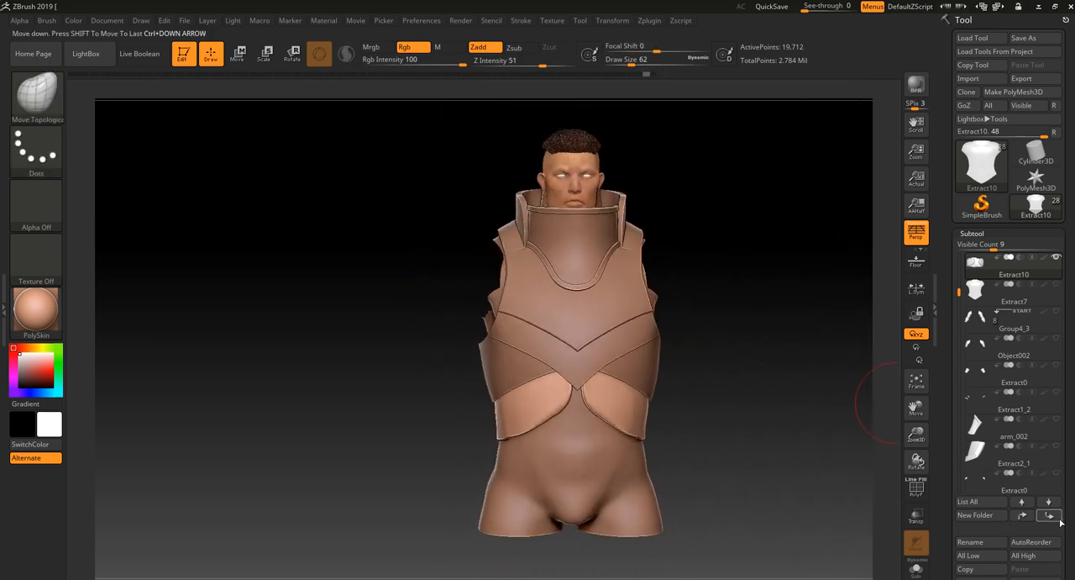
- Divide the waist band mesh once with smoothing and delete its lower subdivision level
key(shift+f)
key(shift+f)
scroll(1070, 512, down, 5)
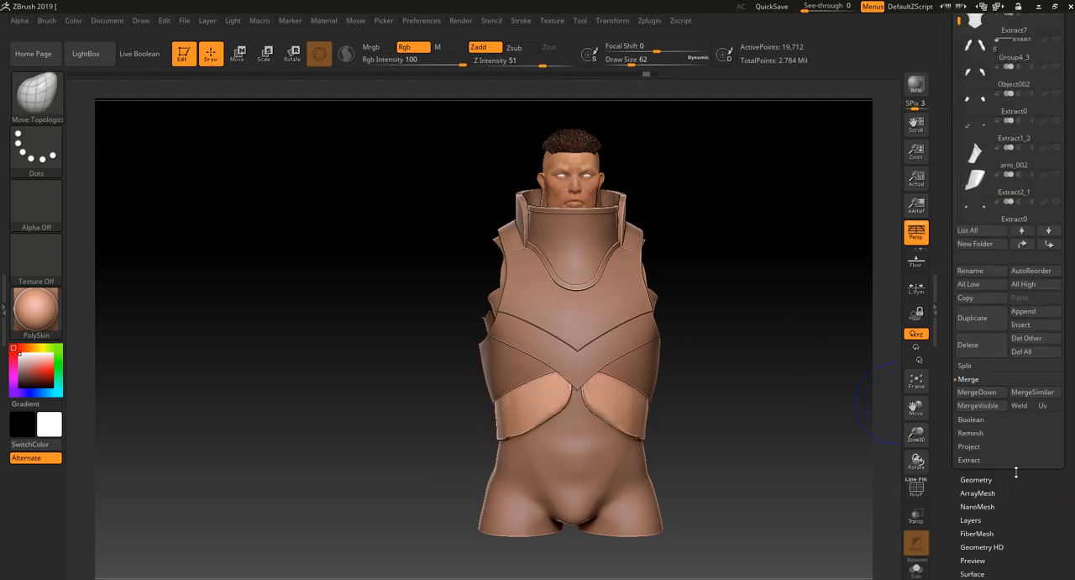
click(987, 479)
click(970, 110)
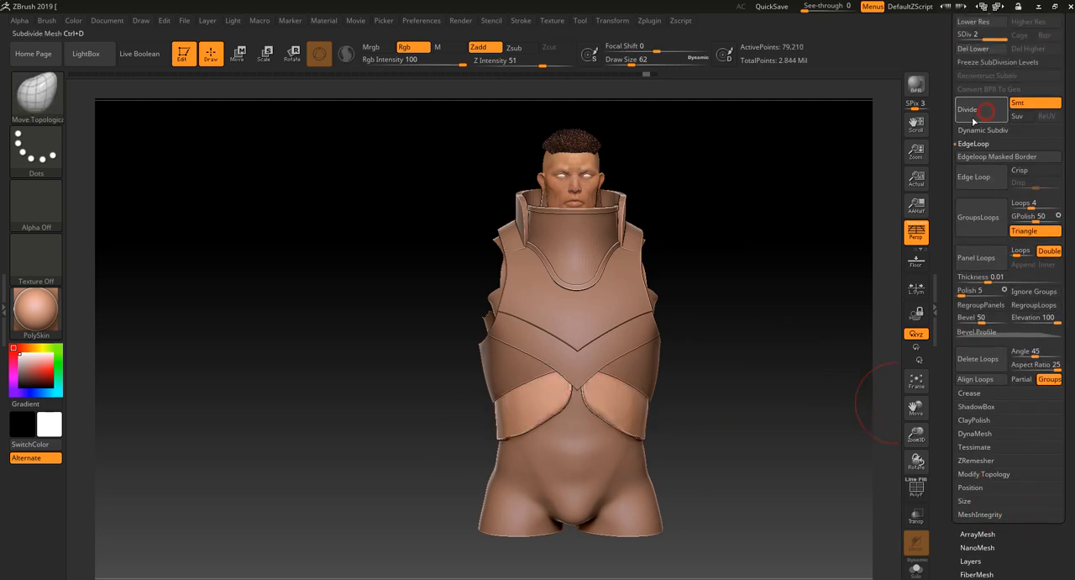
drag(767, 312, 833, 295)
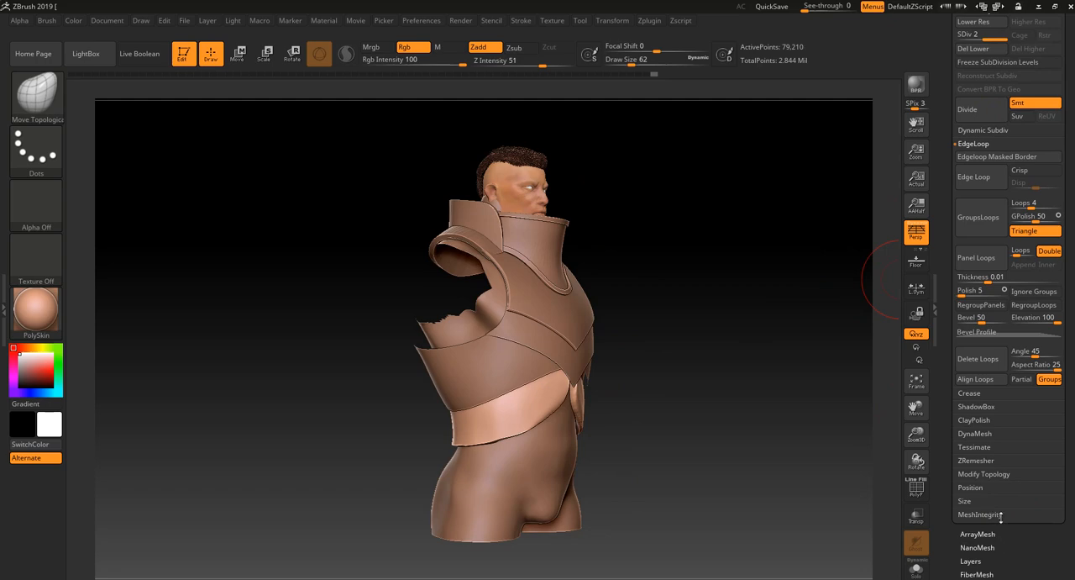
click(989, 50)
- Refine the waist band's shape around the front, side and back, masking its upper area and clearing the mask
drag(736, 374, 521, 423)
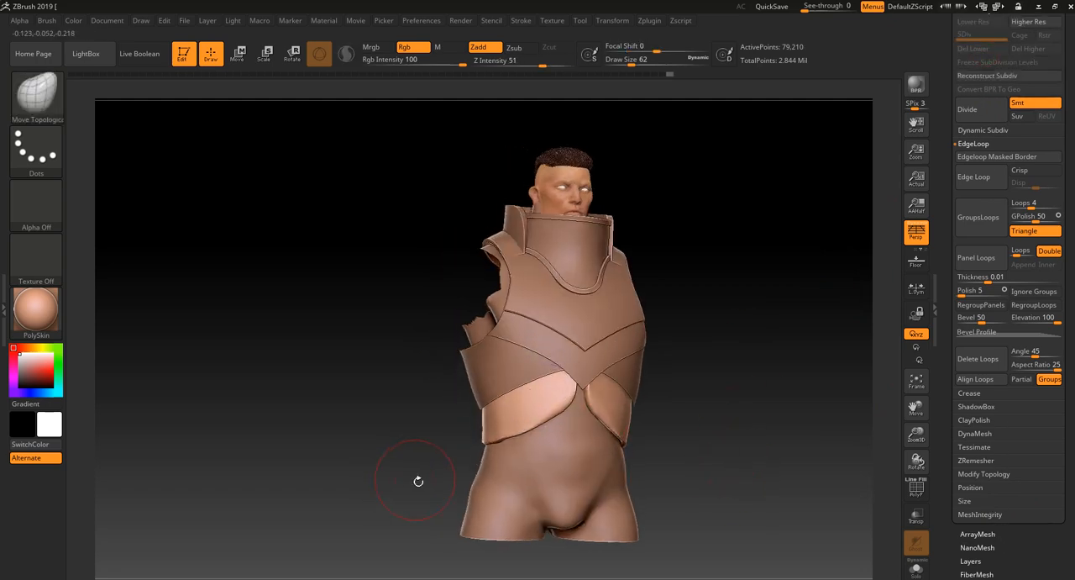
mouse_move(418, 480)
mouse_down()
mouse_move(516, 422)
mouse_move(461, 427)
mouse_up()
ctrl+drag(593, 390, 544, 408)
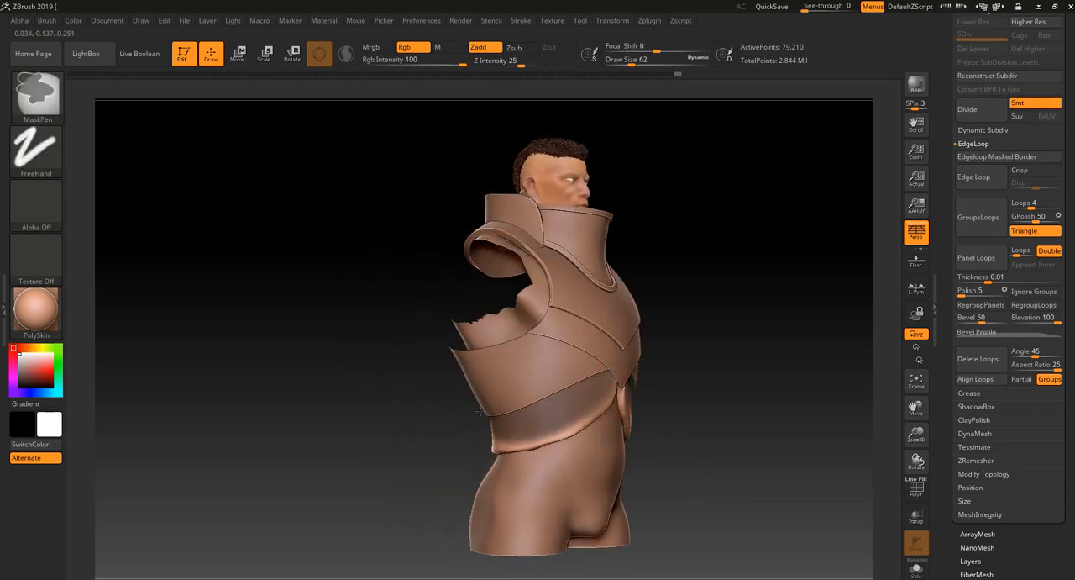
mouse_move(420, 395)
mouse_down()
mouse_move(432, 446)
mouse_move(523, 447)
mouse_up()
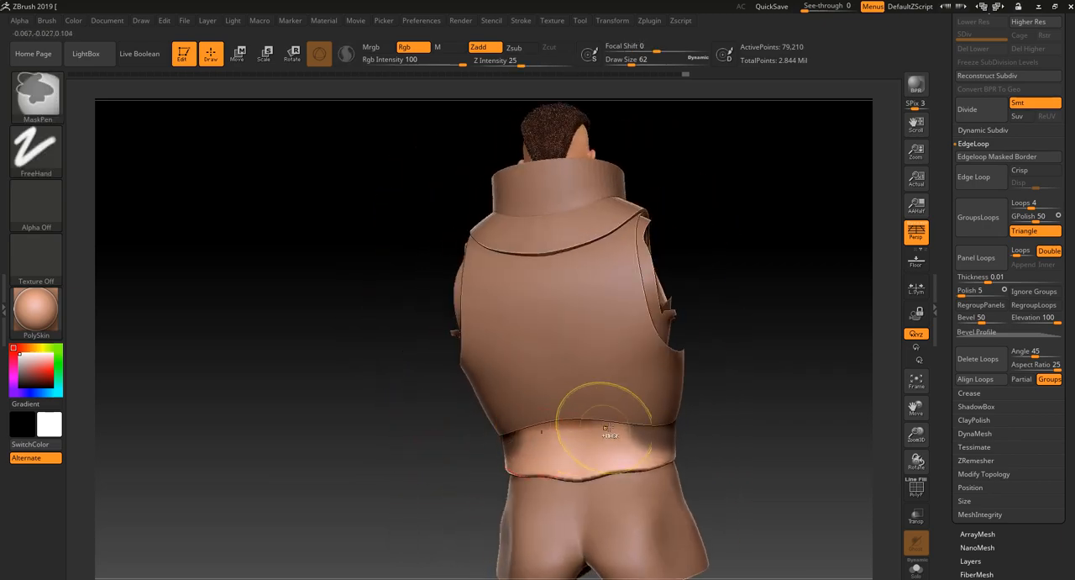
ctrl+drag(643, 422, 571, 425)
mouse_move(814, 534)
mouse_down()
mouse_move(770, 546)
mouse_move(782, 516)
mouse_move(804, 509)
mouse_move(775, 470)
mouse_move(782, 483)
mouse_up()
ctrl+click(781, 483)
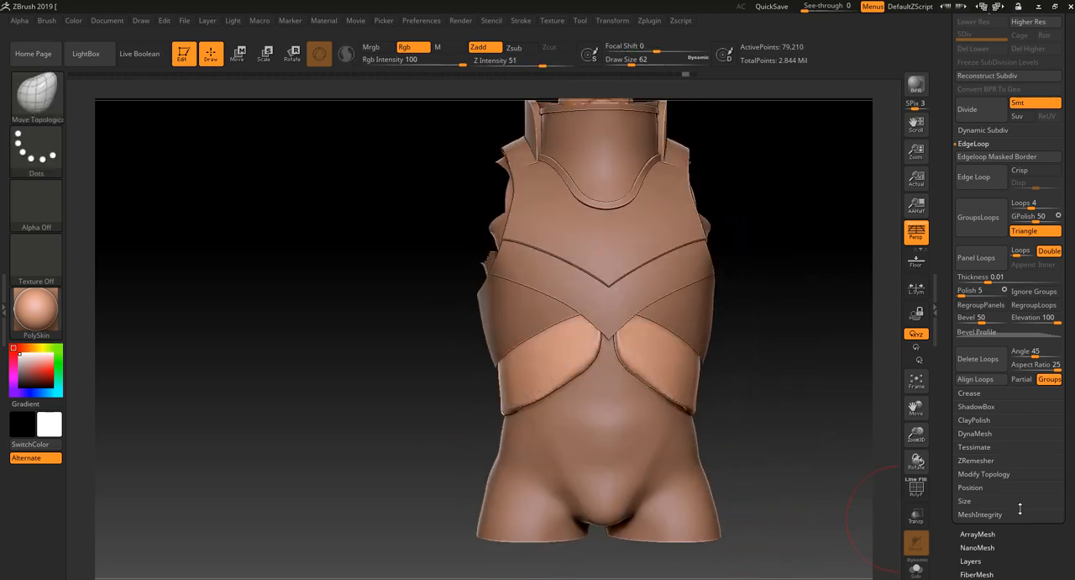
- Switch to the PolyMesh3D star tool and append the waist band mesh Extract10 as a subtool
scroll(1020, 506, down, 3)
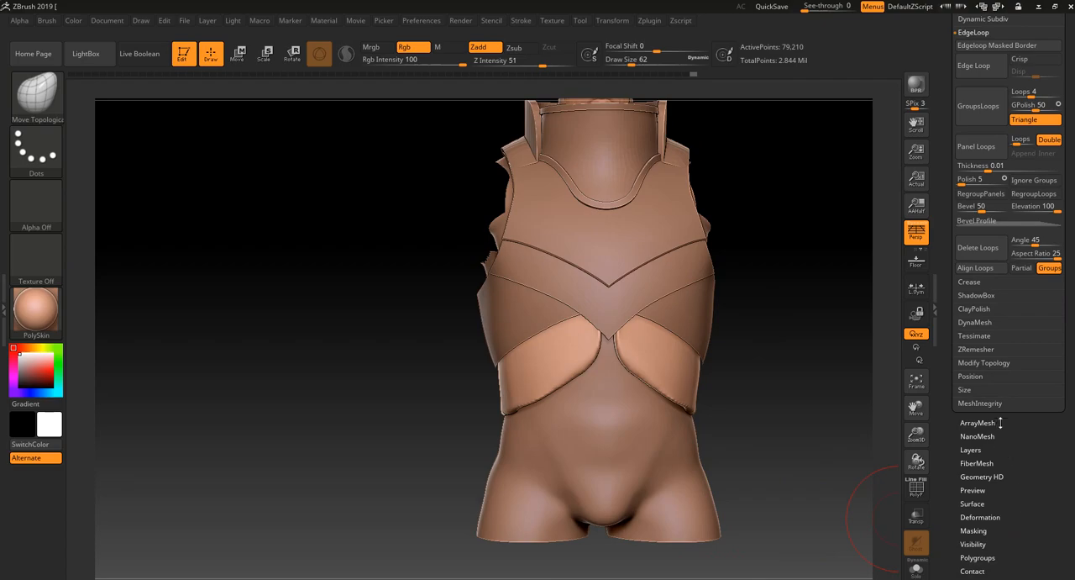
scroll(1004, 520, up, 3)
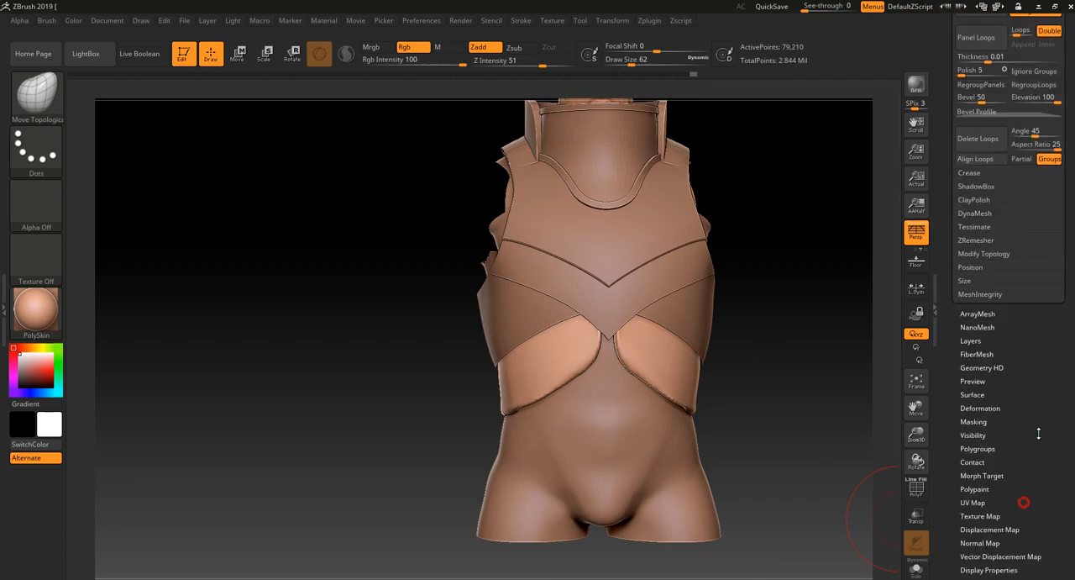
scroll(1066, 60, up, 4)
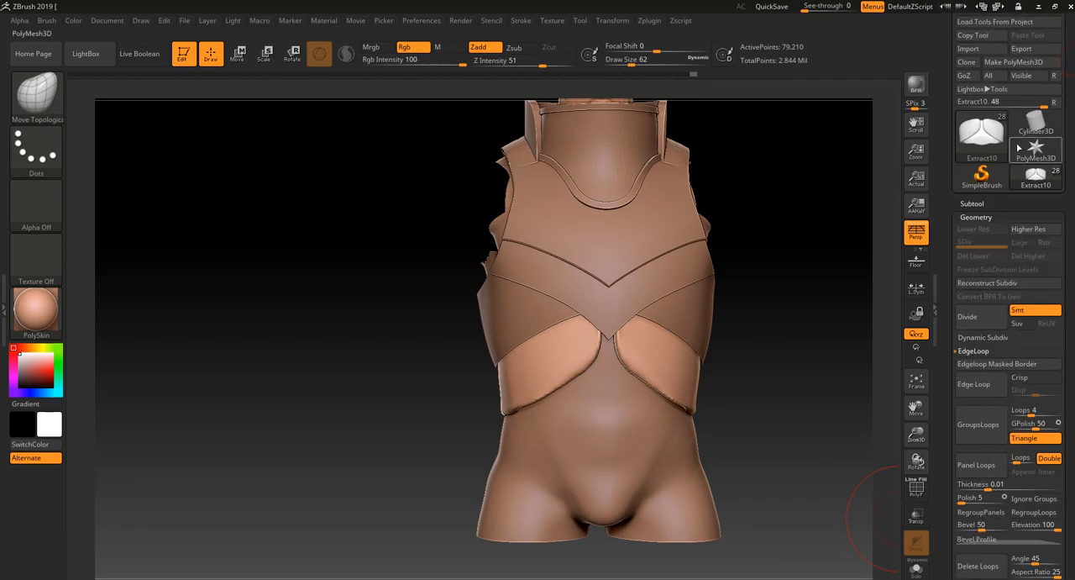
click(972, 203)
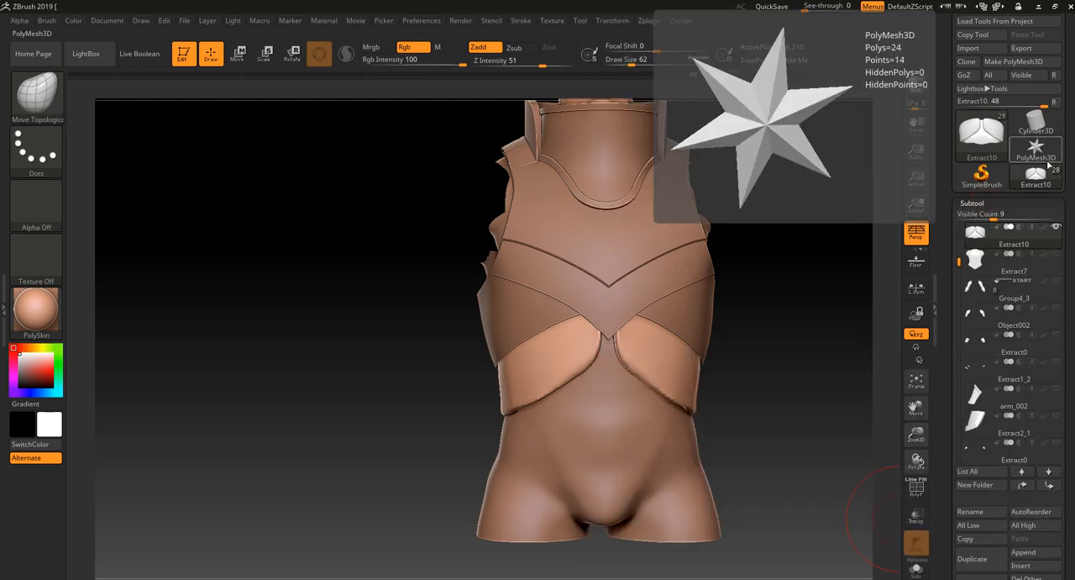
click(1043, 149)
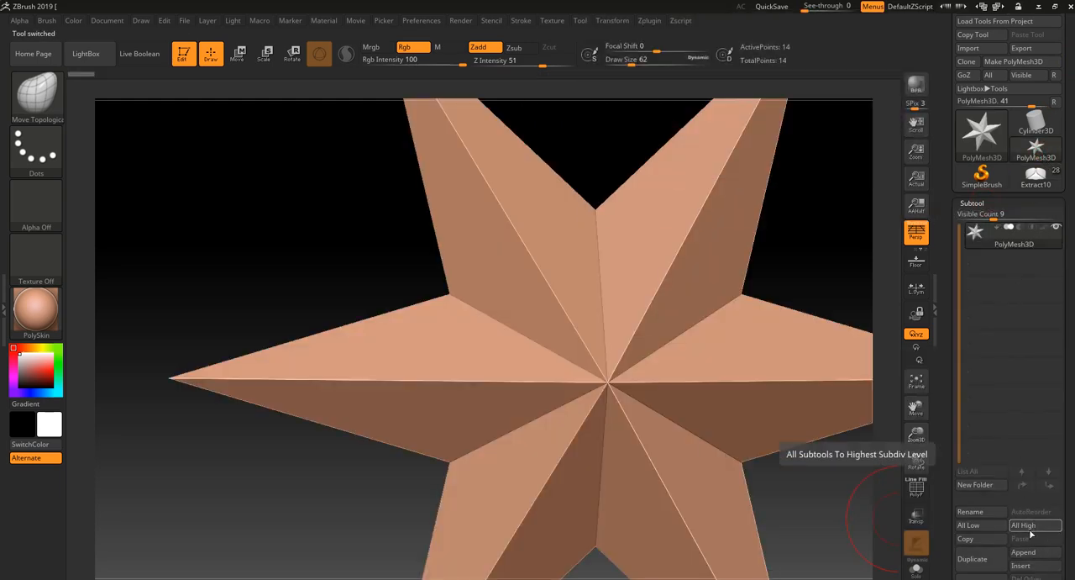
scroll(1035, 538, down, 3)
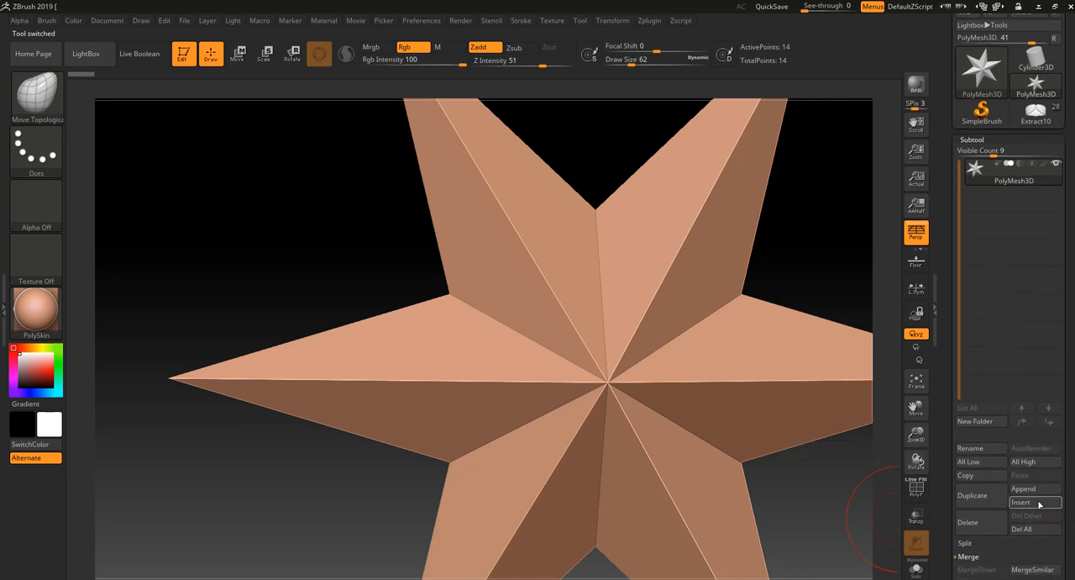
click(1035, 489)
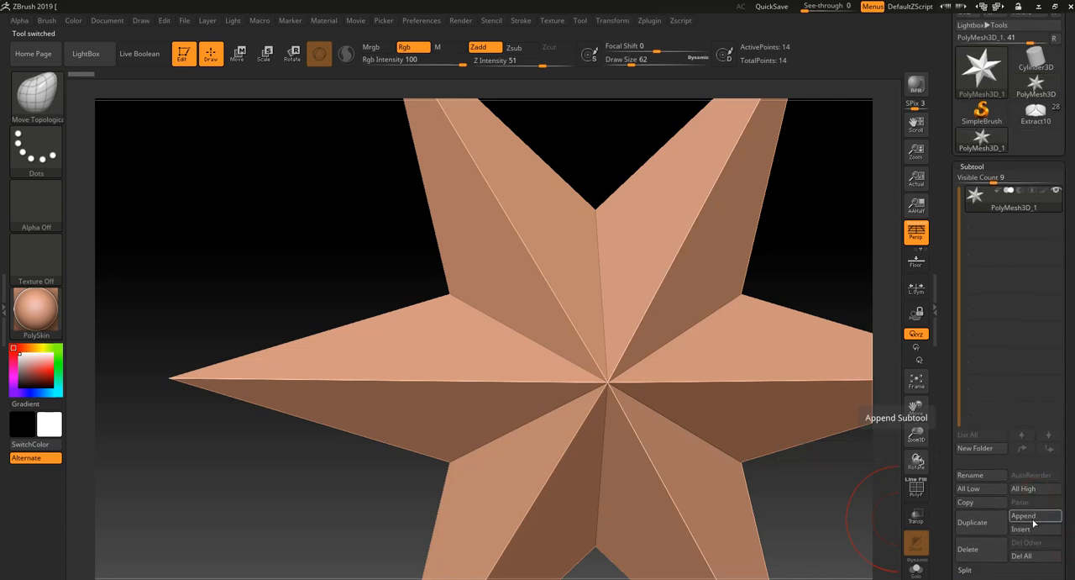
click(1034, 518)
click(700, 375)
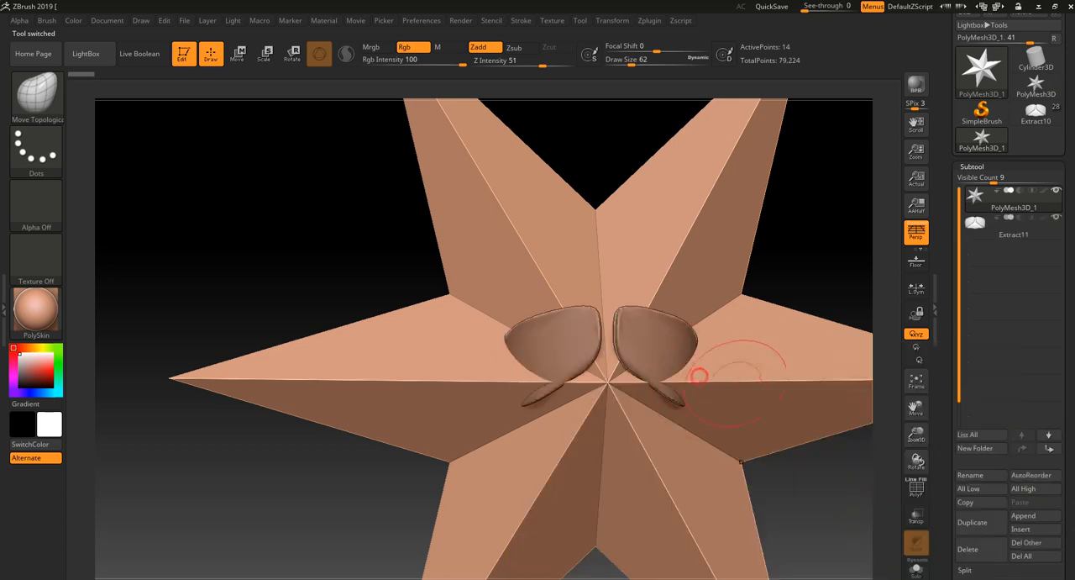
- Delete the star subtool to isolate the waist band, and turn off the perspective view
click(987, 555)
click(826, 546)
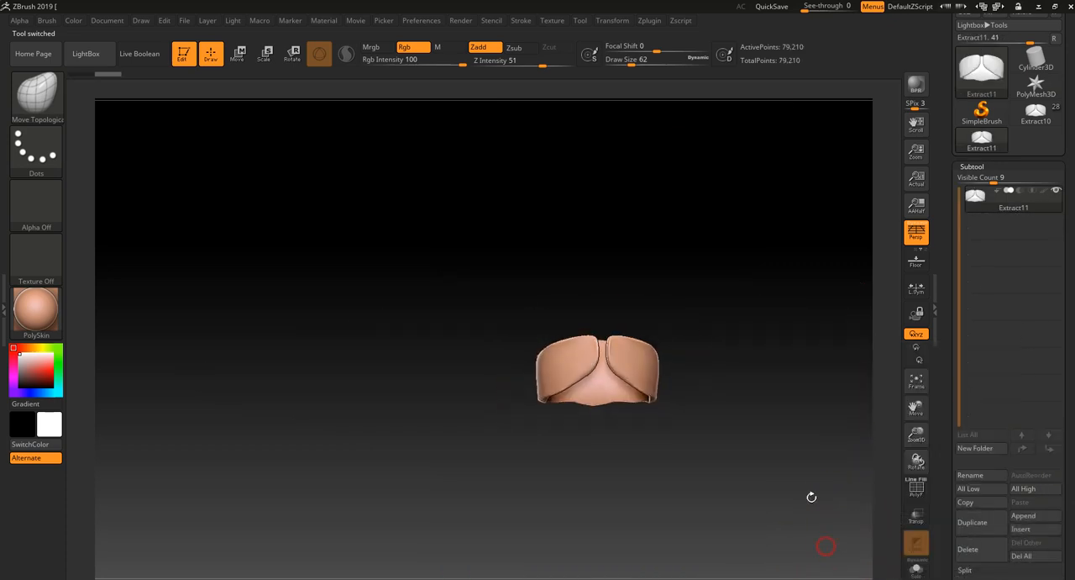
drag(811, 496, 756, 478)
click(923, 235)
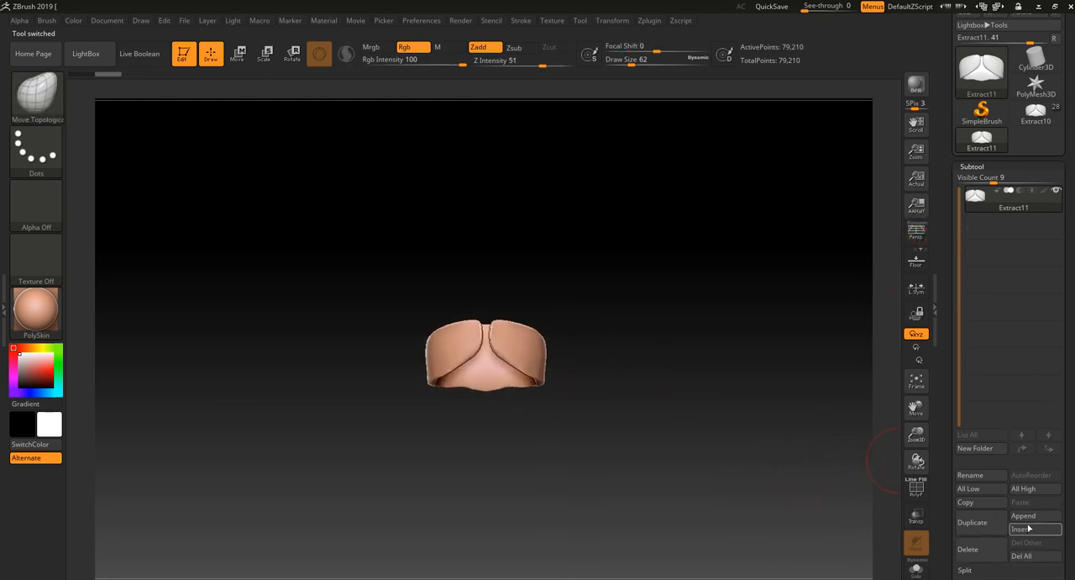
- Append a ZSphere subtool and scale it down until it fits inside the waist band
click(1028, 517)
click(865, 452)
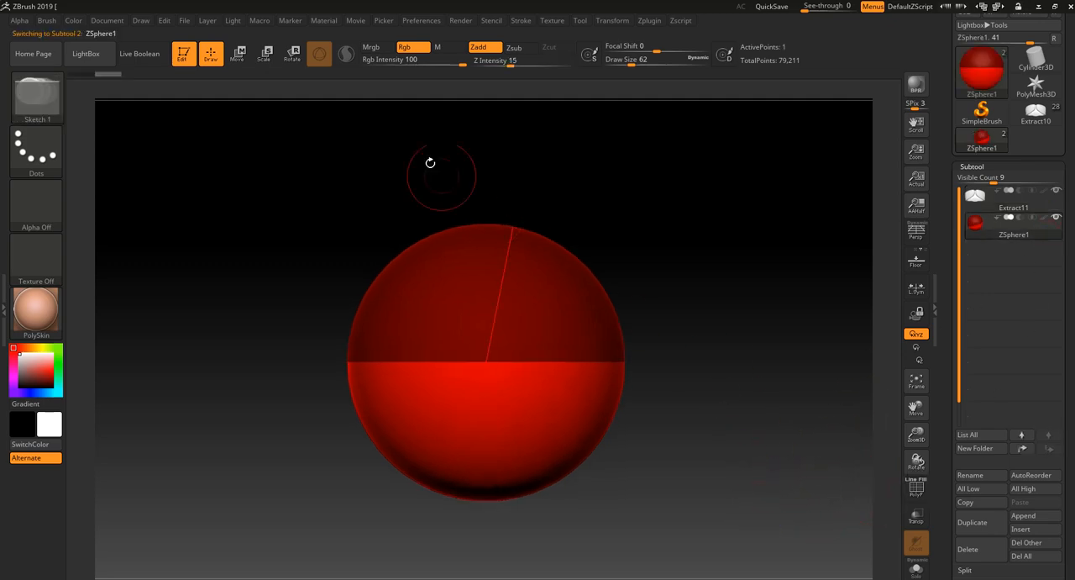
key(e)
drag(549, 388, 481, 241)
drag(509, 396, 499, 317)
drag(535, 243, 663, 314)
drag(485, 334, 480, 219)
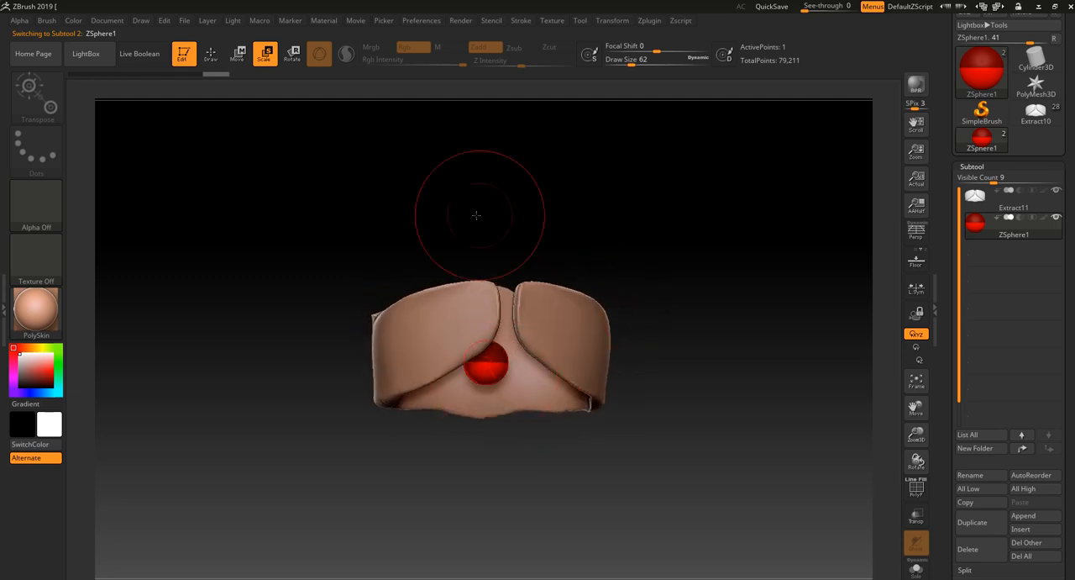
drag(500, 366, 502, 262)
drag(680, 300, 627, 310)
alt+drag(664, 406, 788, 430)
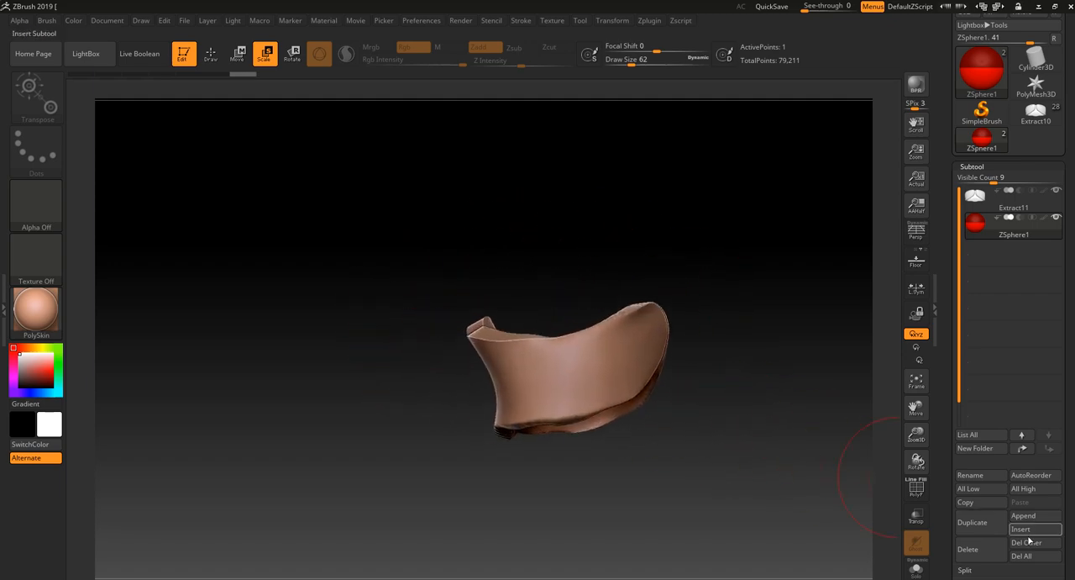
- Enable Edit Topology for the ZSphere and return to Draw mode with a draw size of 14
scroll(1065, 535, down, 5)
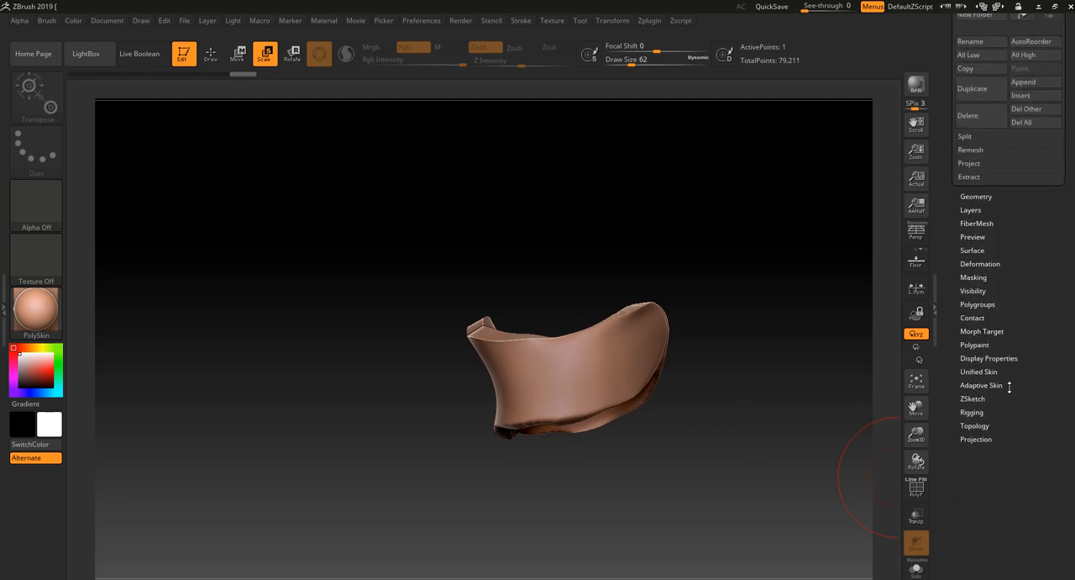
scroll(1033, 287, up, 4)
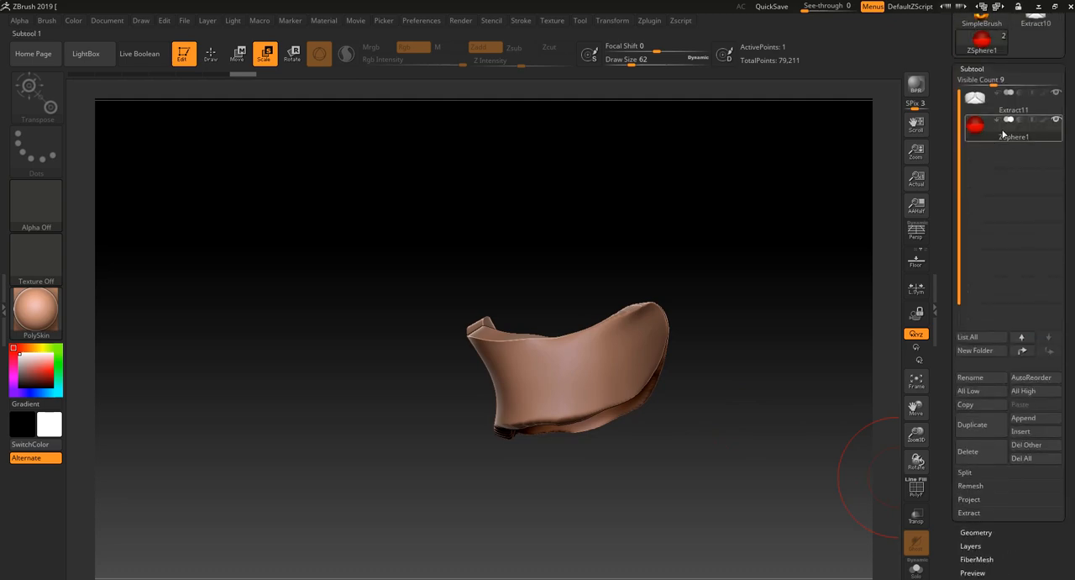
scroll(994, 422, down, 4)
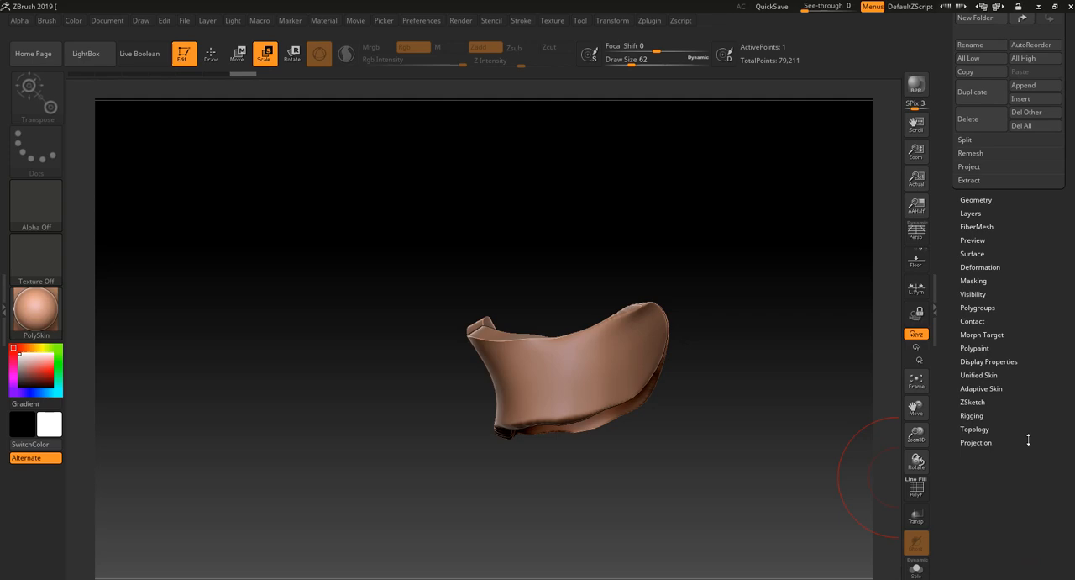
click(976, 435)
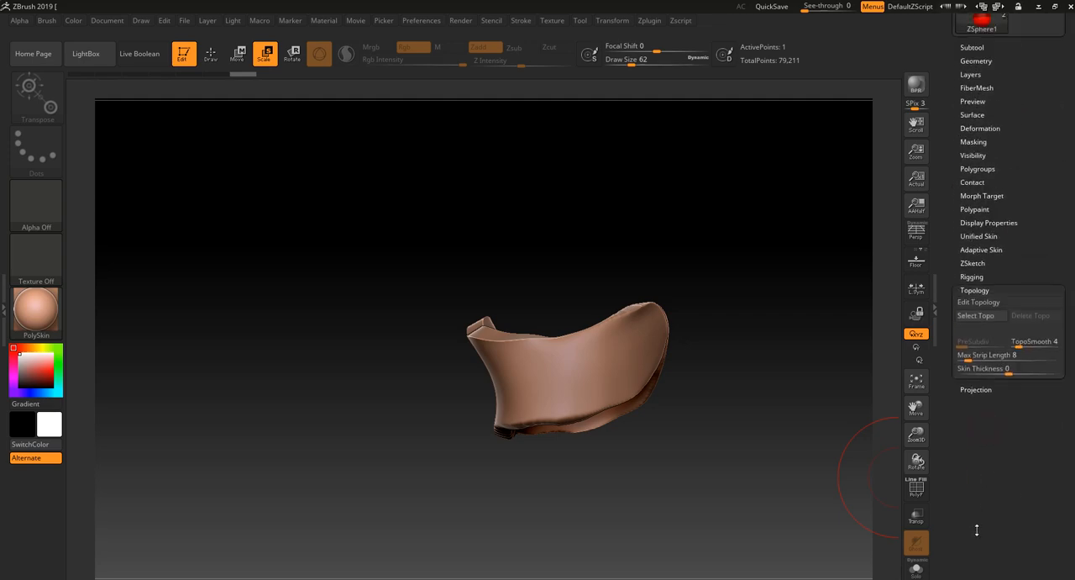
click(980, 302)
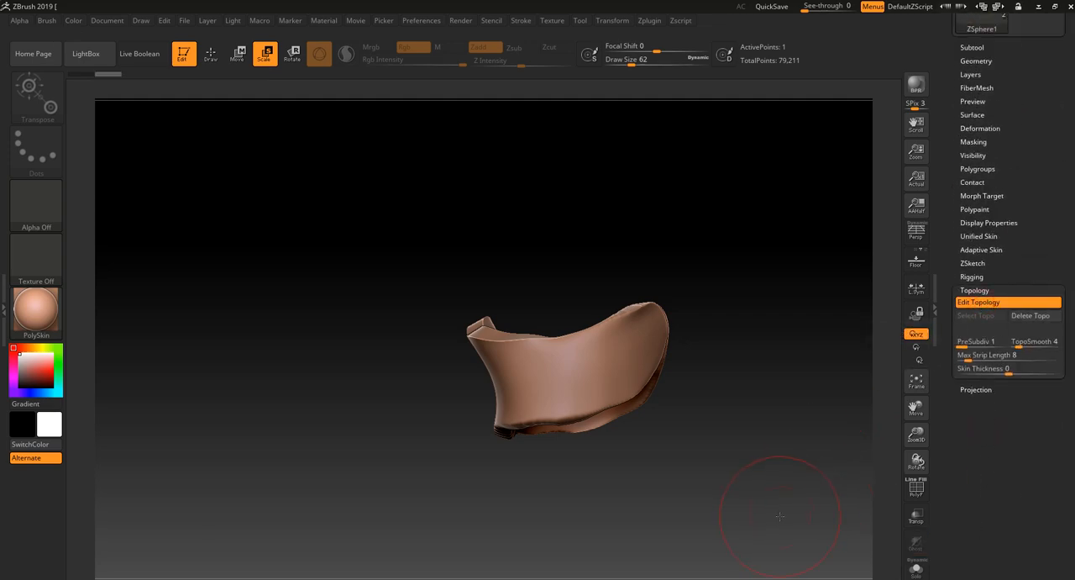
mouse_move(792, 498)
mouse_down()
mouse_move(773, 526)
mouse_move(720, 504)
mouse_up()
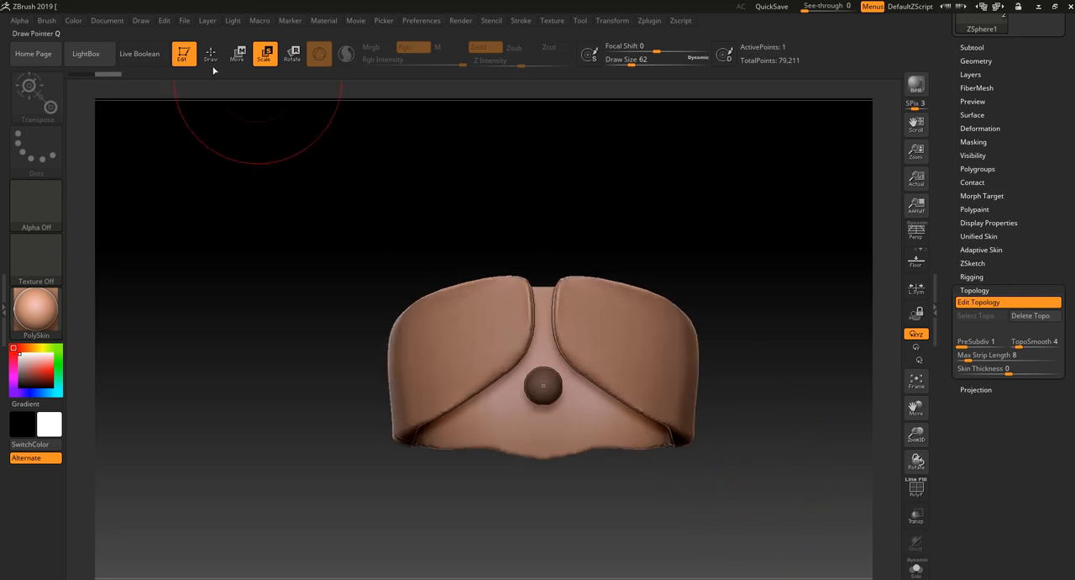
click(210, 53)
alt+drag(541, 504, 540, 494)
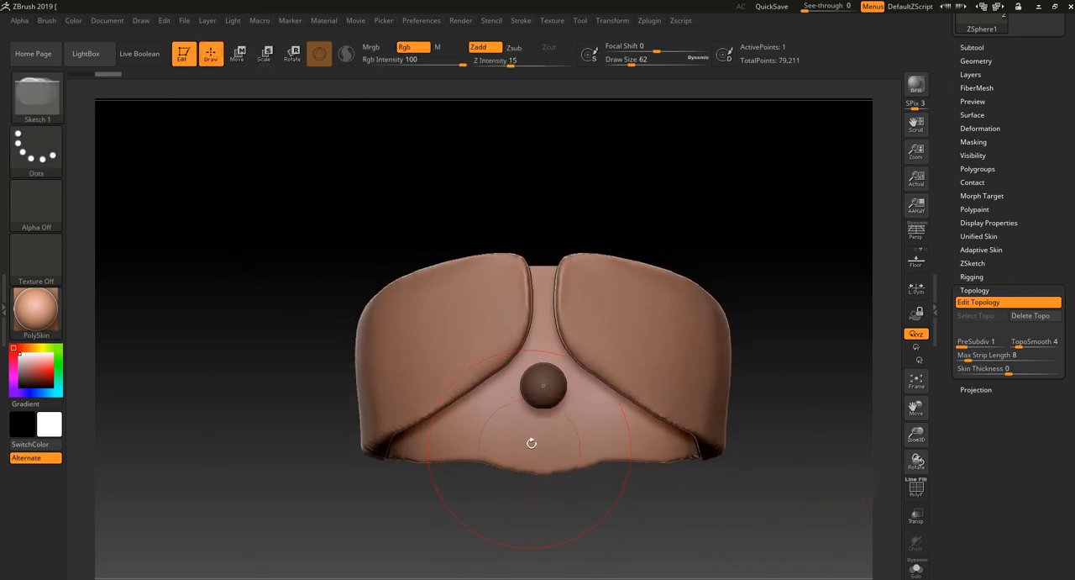
- Place four topology points for a first quad at the upper front end of the waist band's strap
click(514, 263)
click(517, 299)
click(489, 311)
click(477, 268)
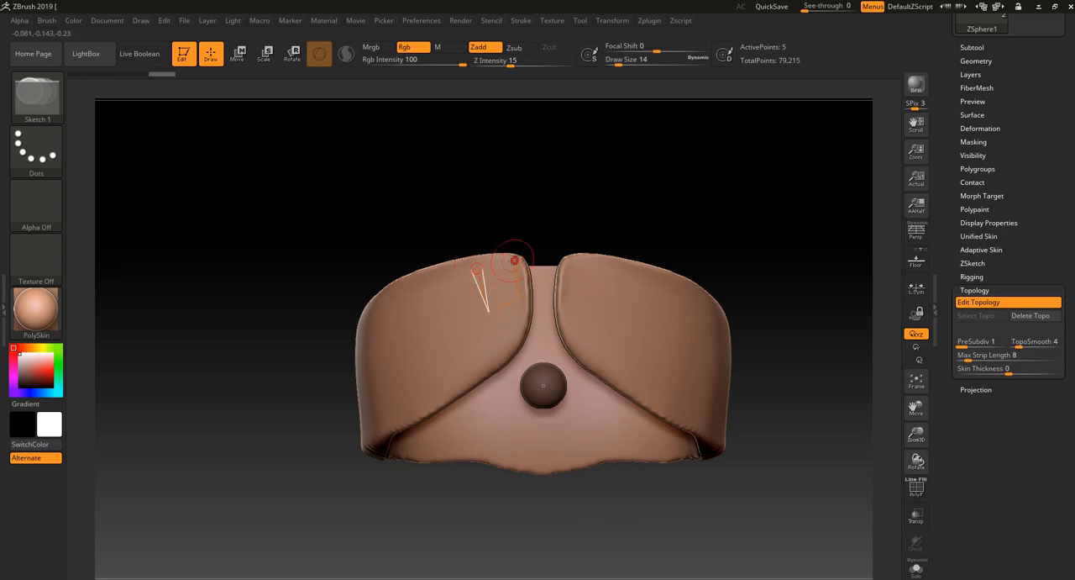
- Undo the topology points placed at the upper front end of the waist band's strap
drag(554, 216, 590, 245)
key(ctrl+z)
key(ctrl+z)
key(ctrl+z)
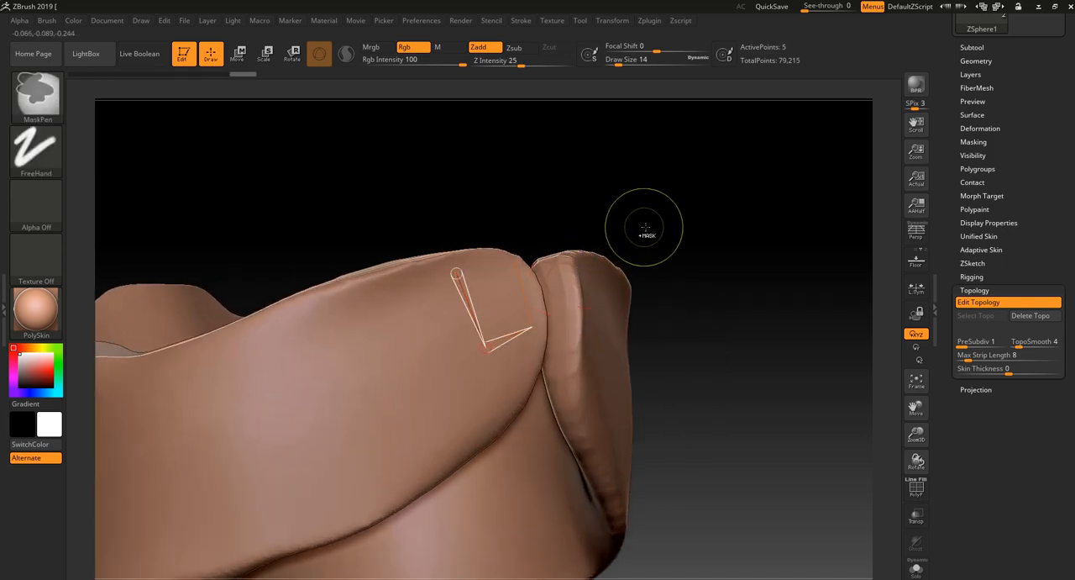
key(ctrl+z)
drag(677, 212, 643, 224)
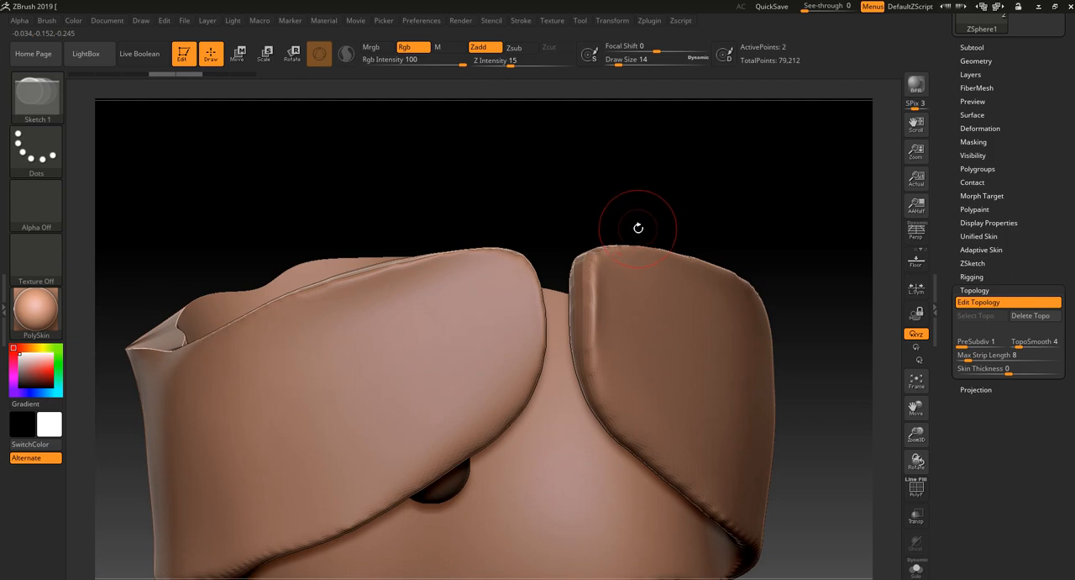
- Try outlining a closed four-point topology quad at the upper front corner of the waist band's left-hand strap
click(515, 260)
click(522, 315)
click(468, 337)
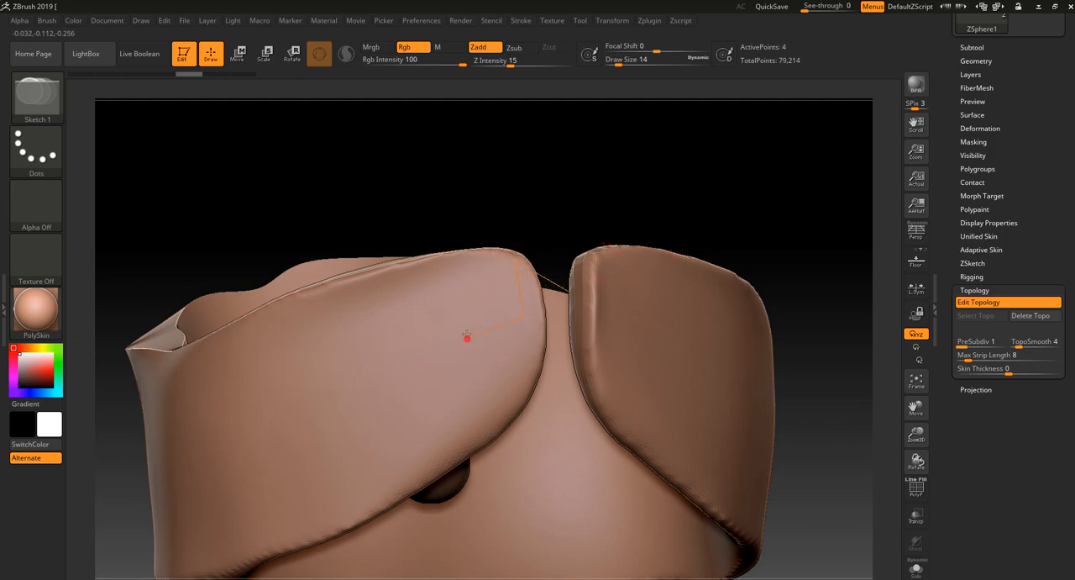
click(449, 278)
click(514, 260)
drag(703, 220, 688, 209)
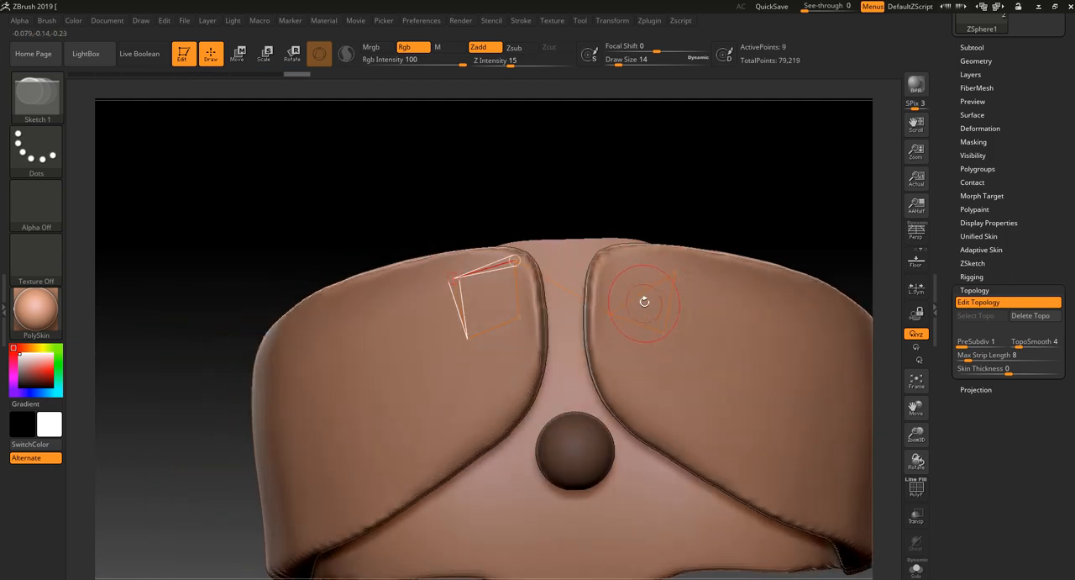
key(ctrl+z)
key(ctrl+z)
key(ctrl+z)
key(ctrl+z)
key(ctrl+z)
key(ctrl+z)
key(ctrl+z)
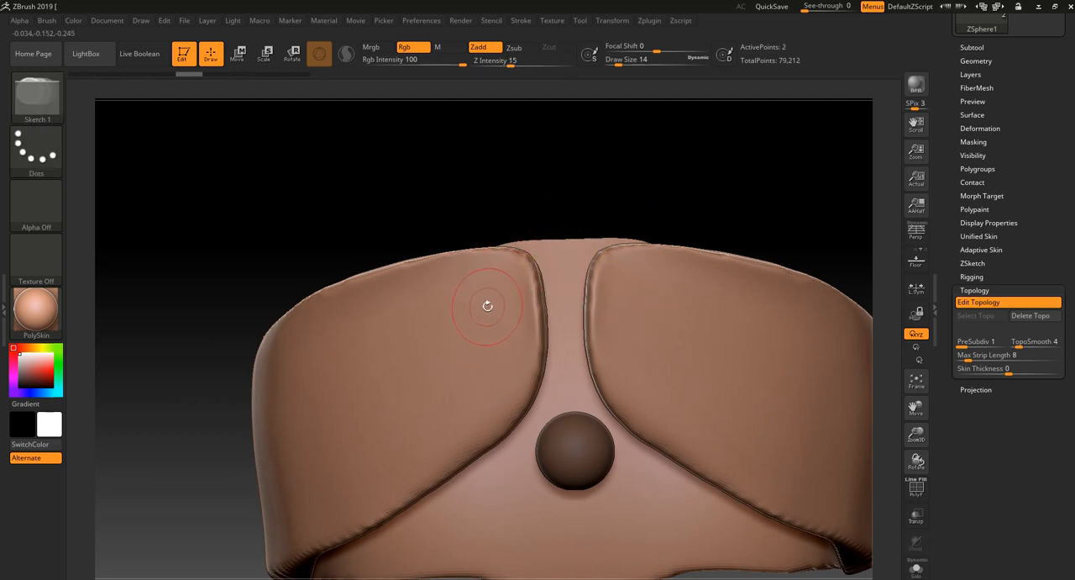
- Try outlining a smaller topology quad in the middle of the left-hand strap, away from the band's edges
click(465, 335)
click(418, 393)
click(466, 336)
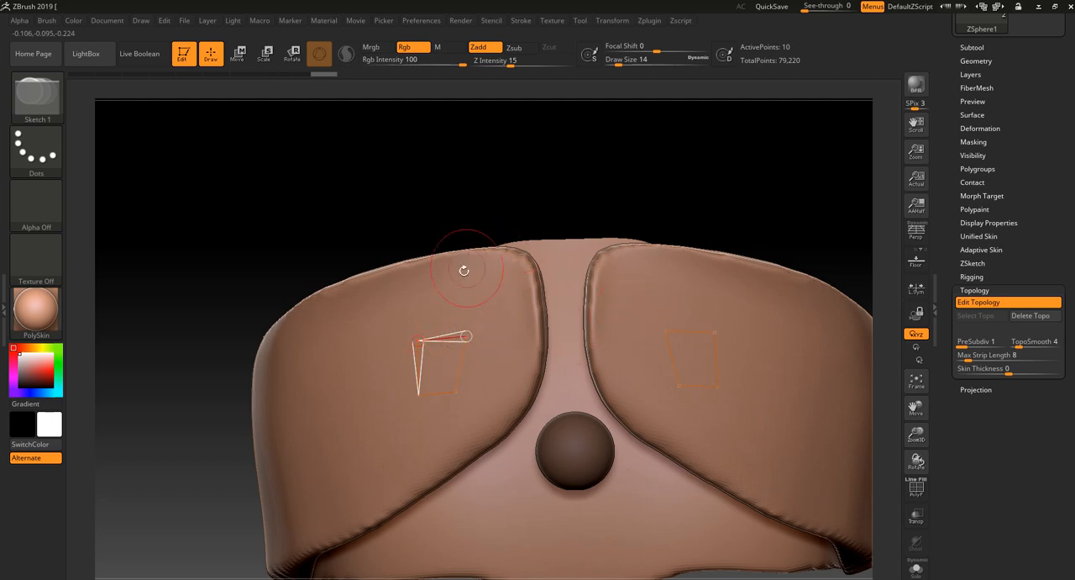
key(ctrl+z)
key(ctrl+z)
key(ctrl+z)
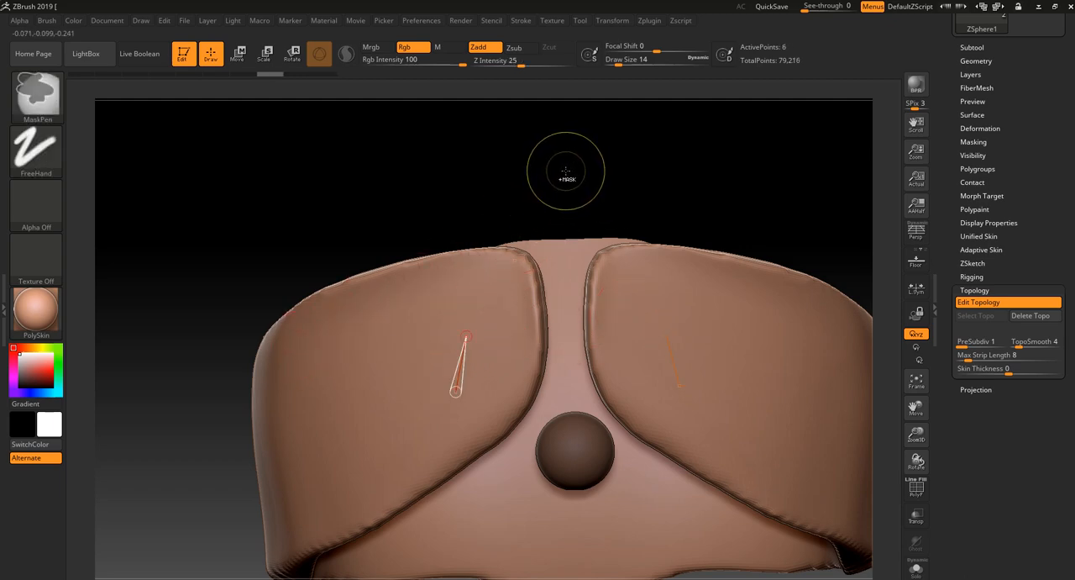
- Examine the waist band from the front and from above, and briefly view the ZSphere in Solo mode
alt+drag(582, 184, 586, 204)
drag(584, 202, 604, 193)
key(ctrl)
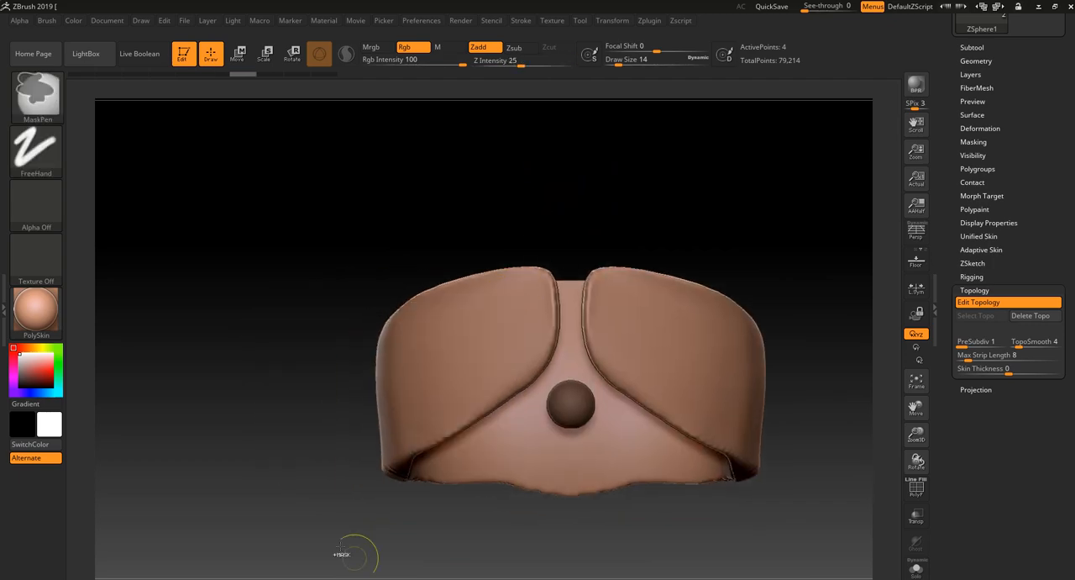
drag(552, 209, 526, 267)
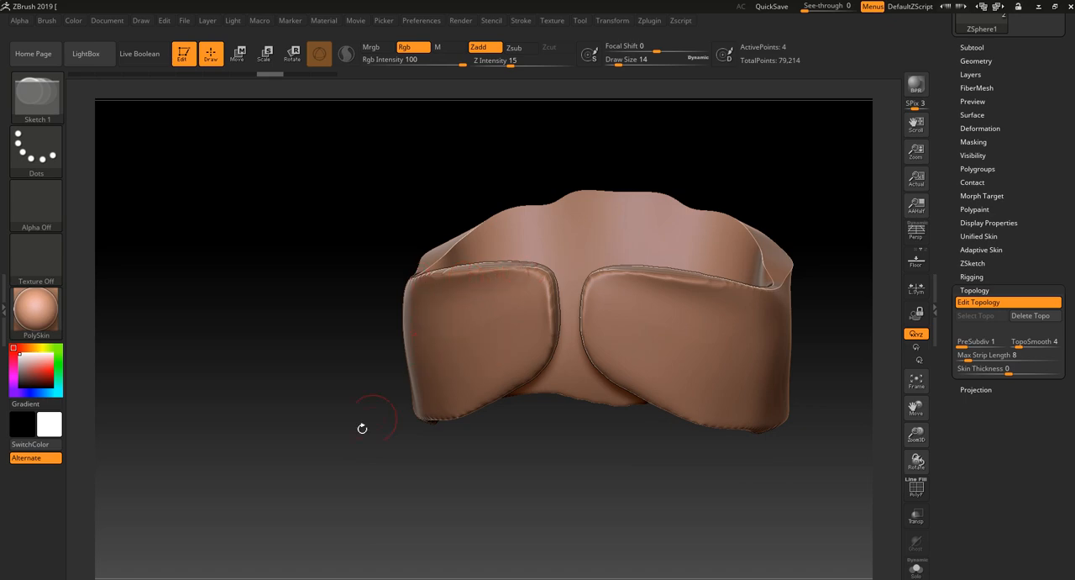
drag(362, 429, 746, 180)
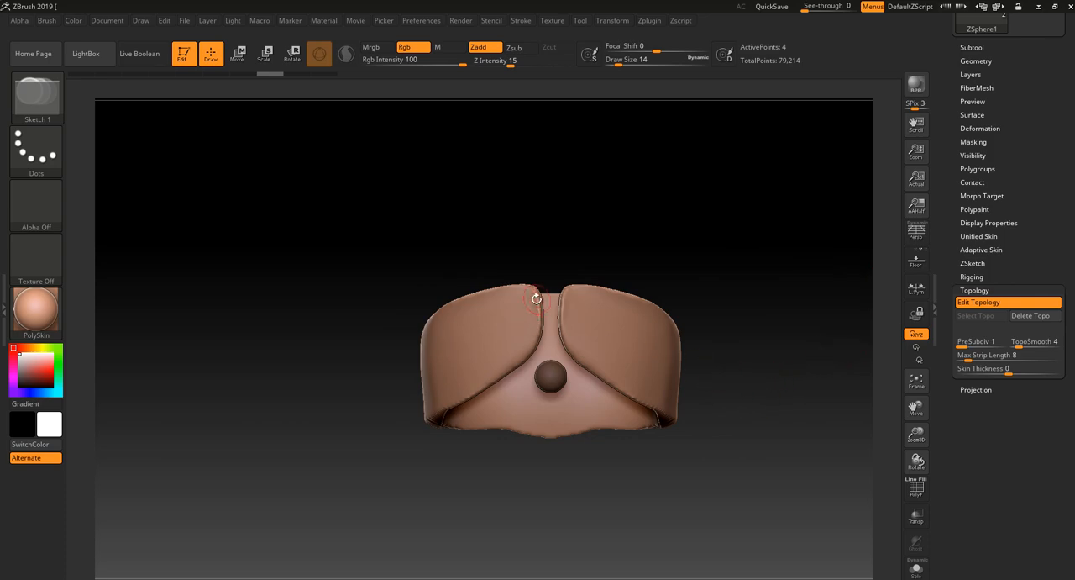
click(916, 568)
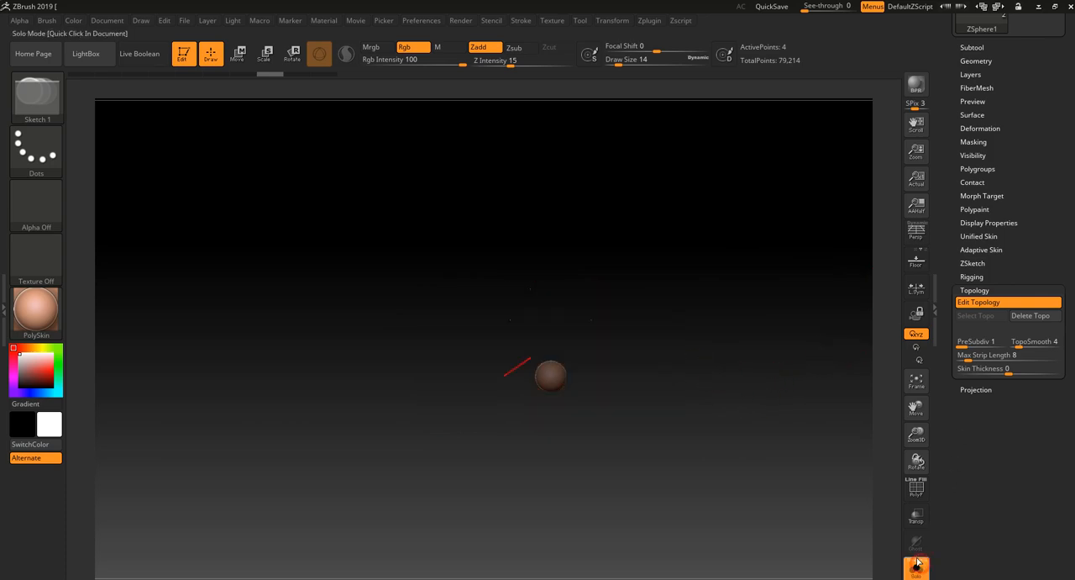
click(916, 568)
scroll(1037, 269, up, 5)
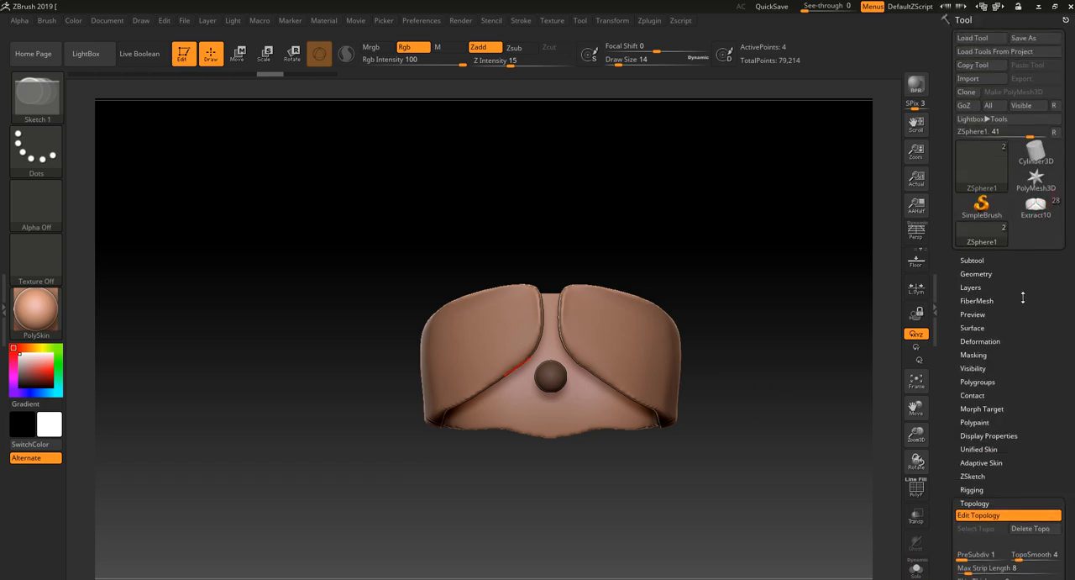
- Switch to the full character's tool and select its Extract7 torso subtool
click(977, 259)
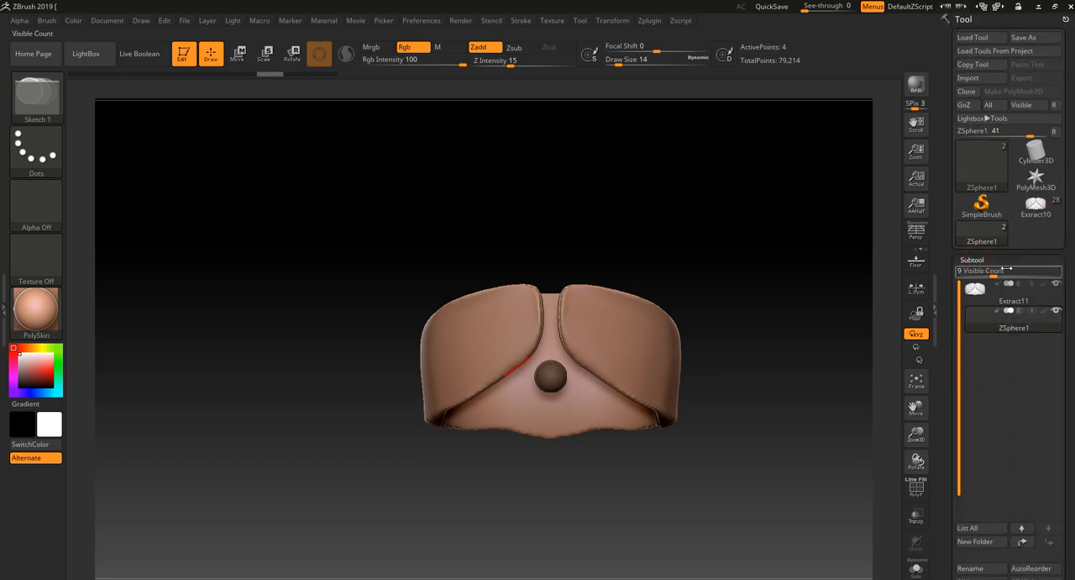
click(984, 230)
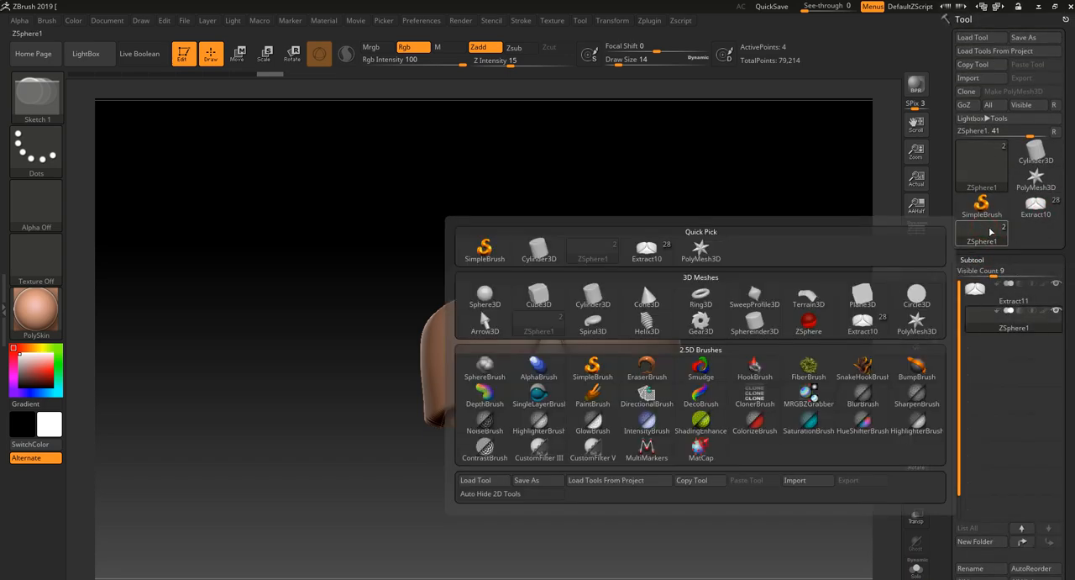
click(1035, 208)
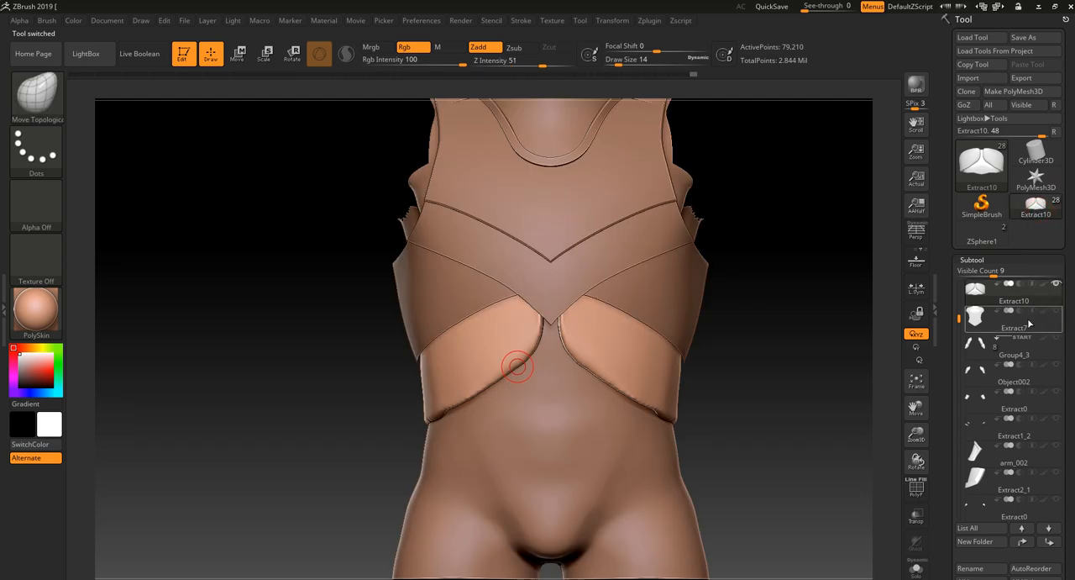
click(1029, 323)
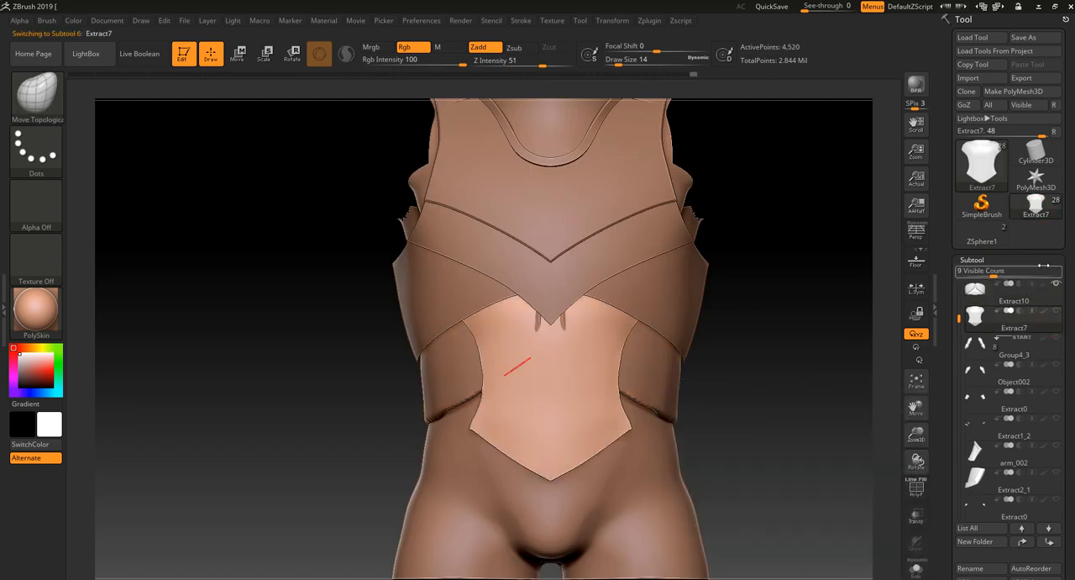
- Return to the ZSphere1 tool and append the Extract7 torso piece as a subtool
click(991, 237)
drag(1069, 525, 1069, 430)
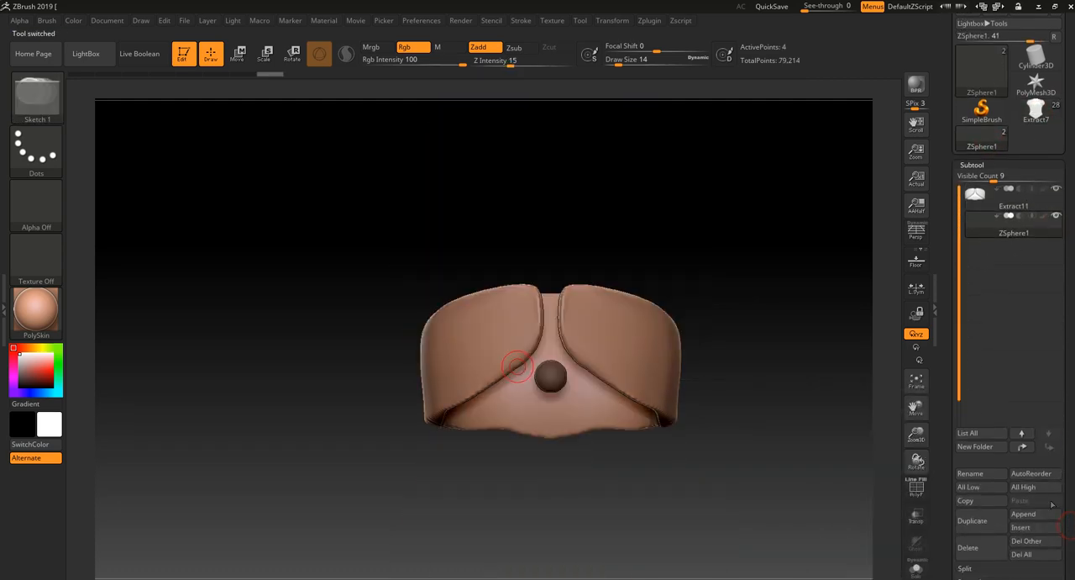
click(1038, 519)
click(1043, 519)
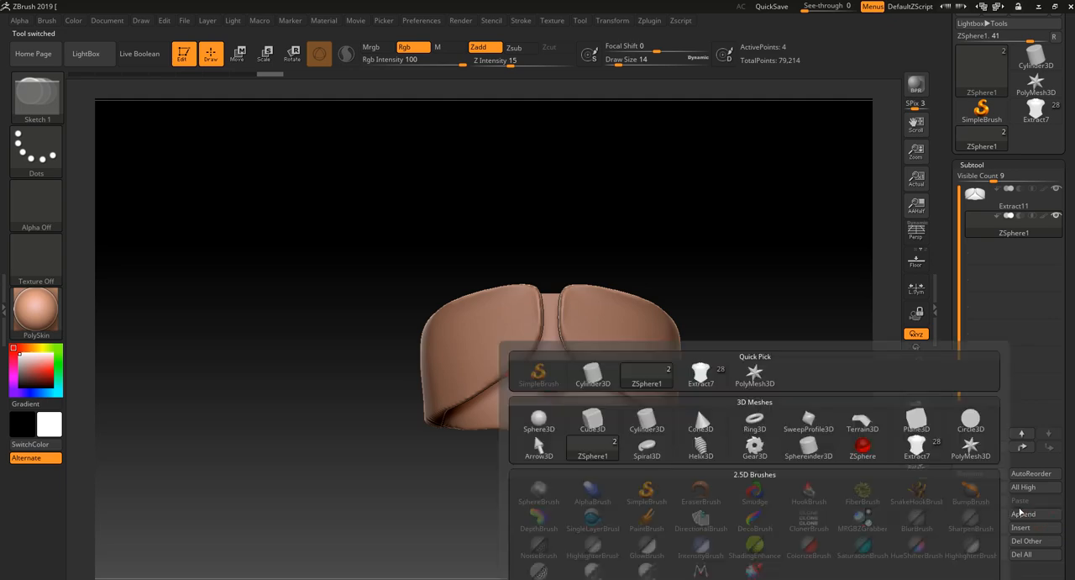
click(705, 373)
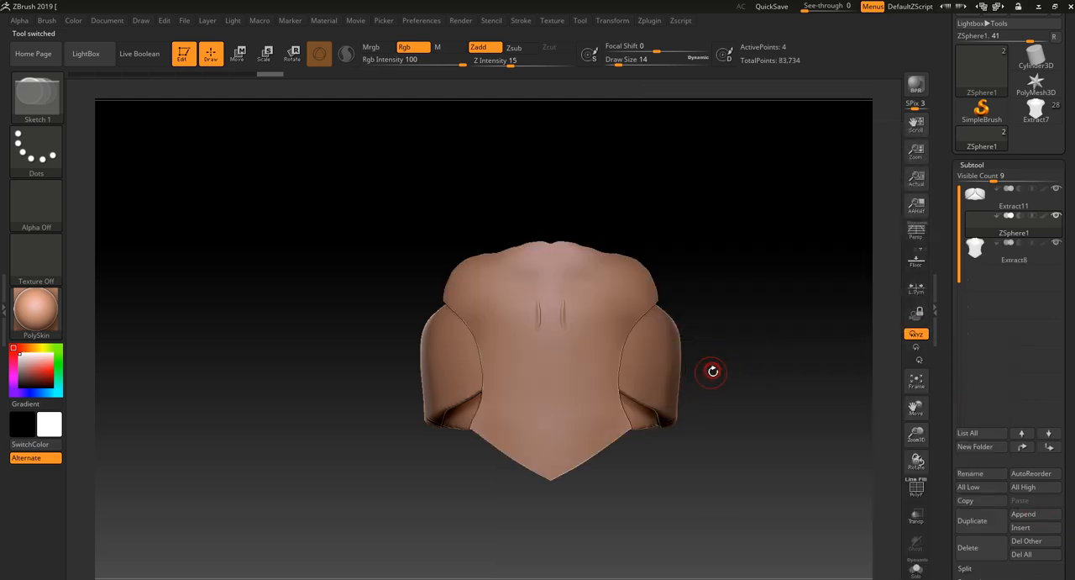
drag(767, 347, 794, 331)
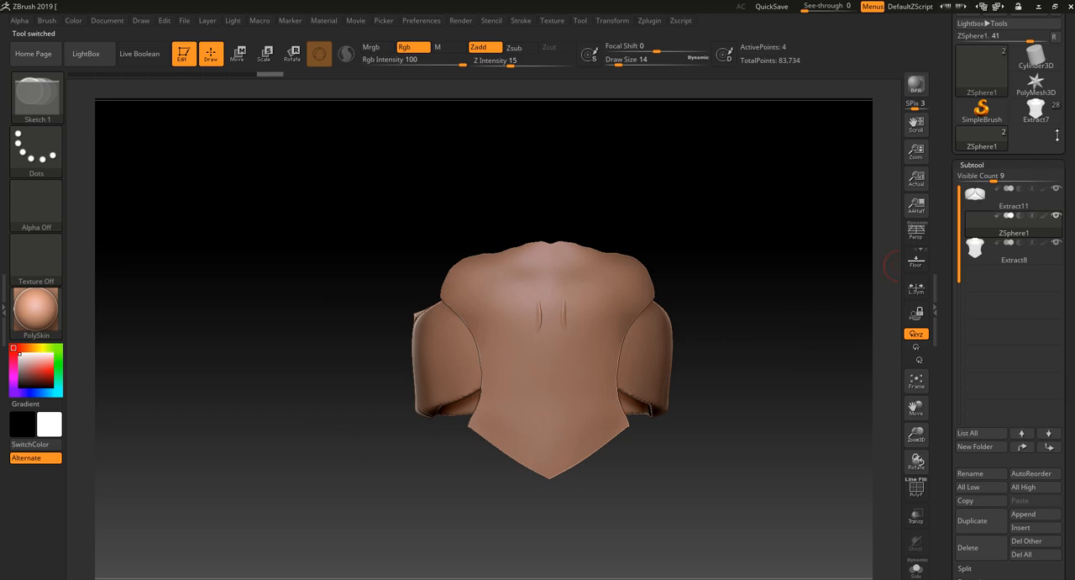
- Switch back to the full character's tool and select the Body chest armour subtool
drag(1071, 155, 1042, 196)
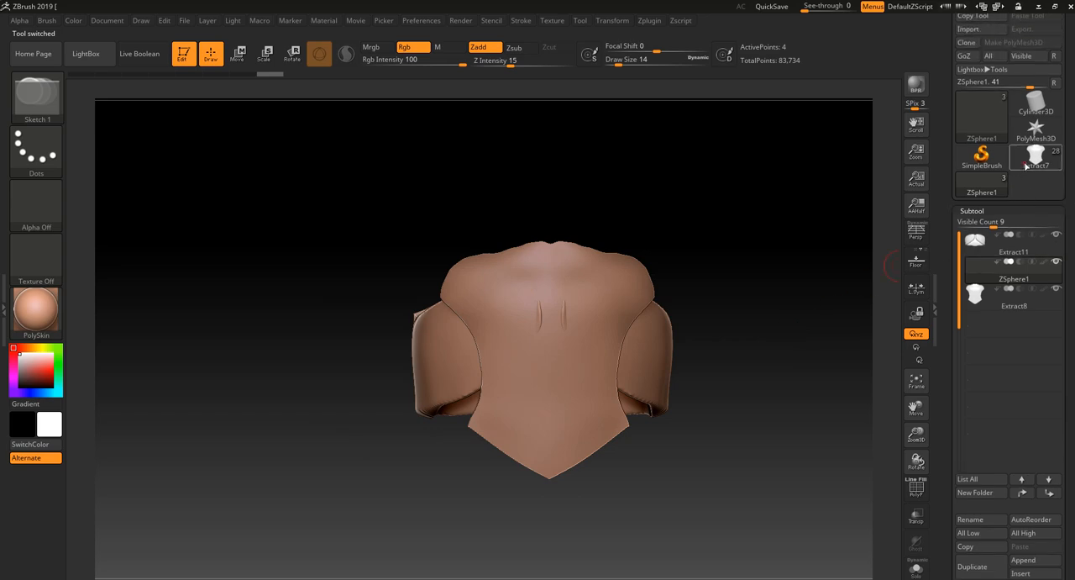
click(1028, 163)
alt+click(669, 323)
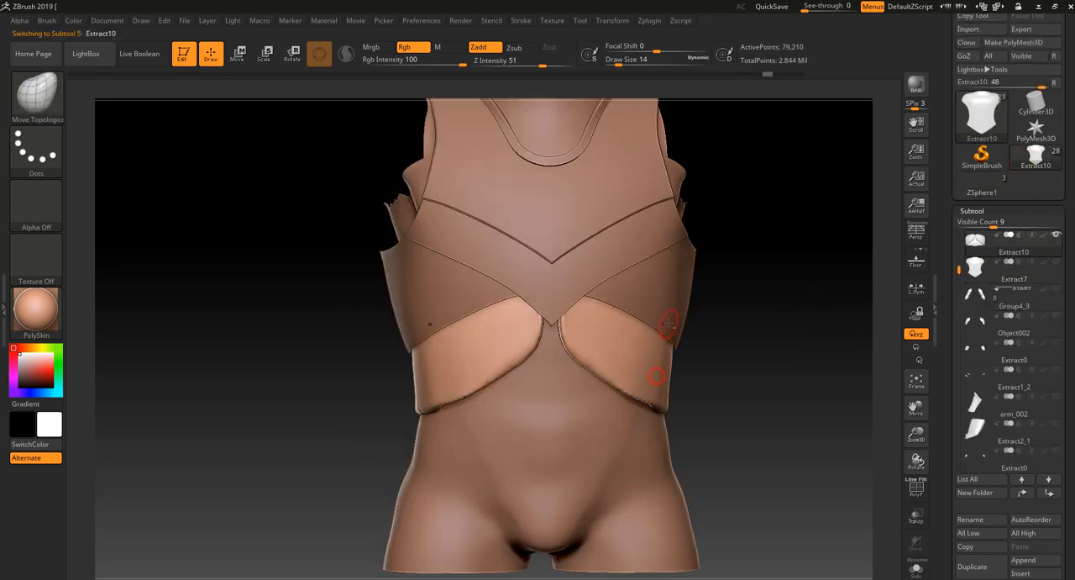
alt+click(675, 312)
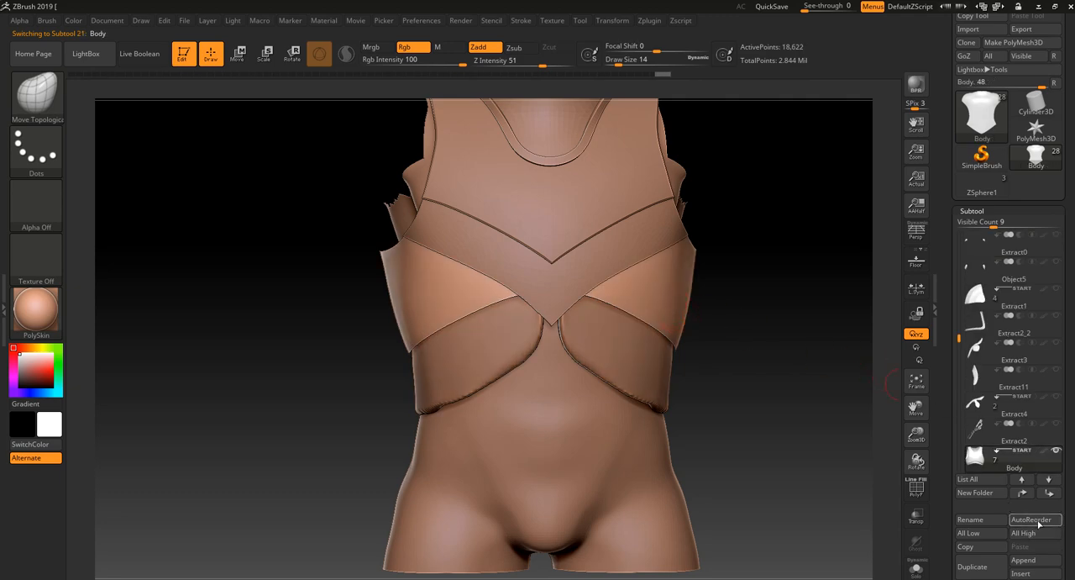
- Return to the ZSphere1 tool and append the Body chest armour piece as a subtool
click(980, 186)
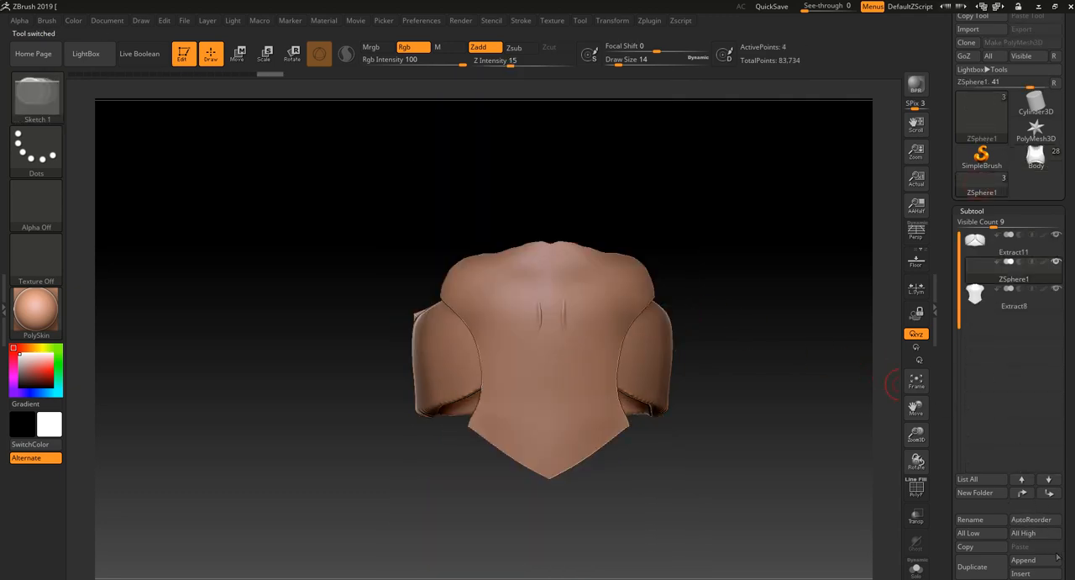
click(1035, 560)
click(697, 372)
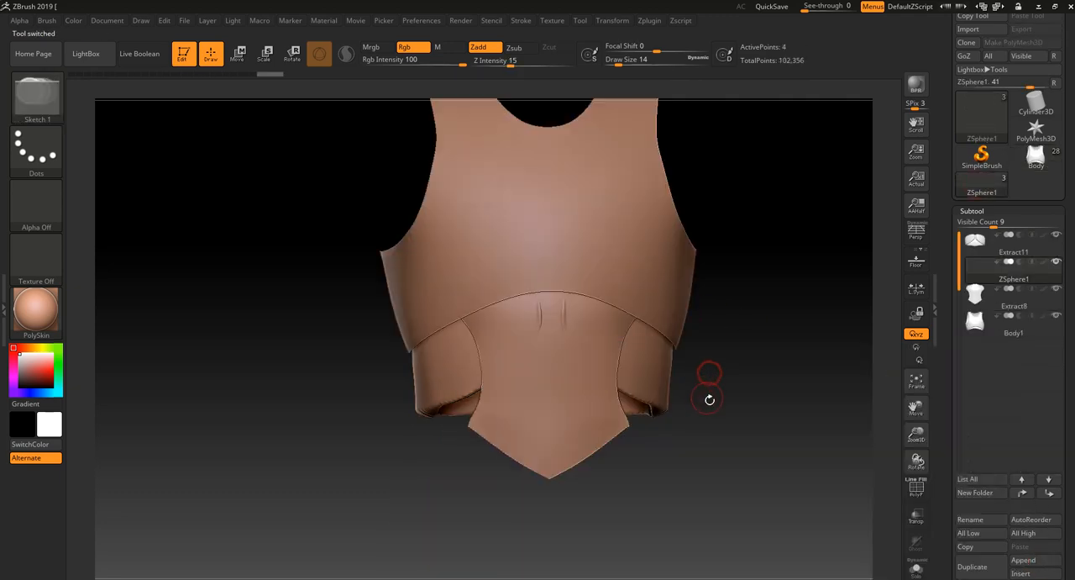
drag(723, 459, 806, 403)
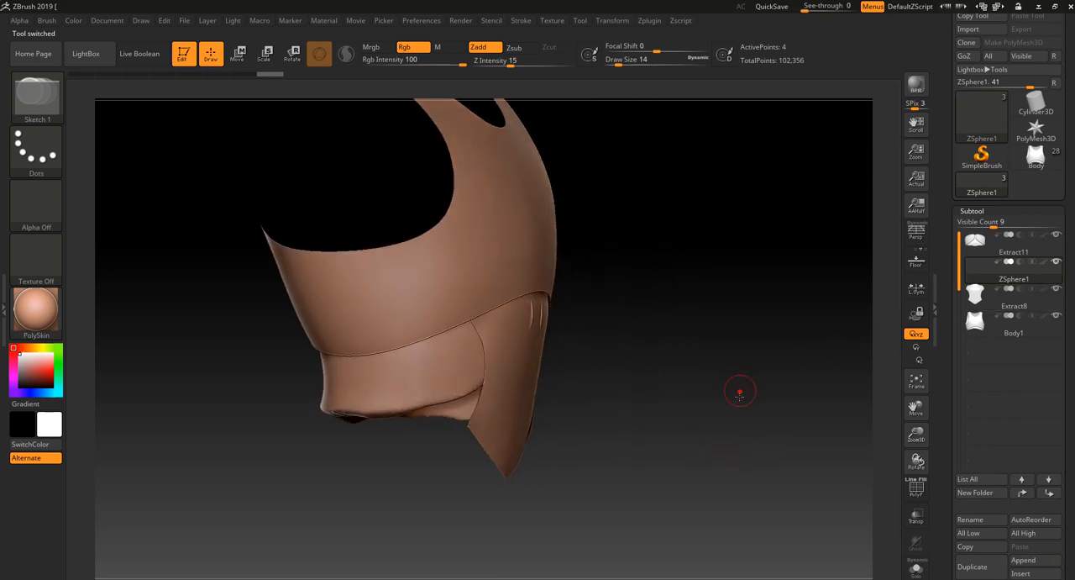
- Make ZSphere1 the active subtool and hide the Extract8 torso piece to expose the front of the waist band
click(966, 252)
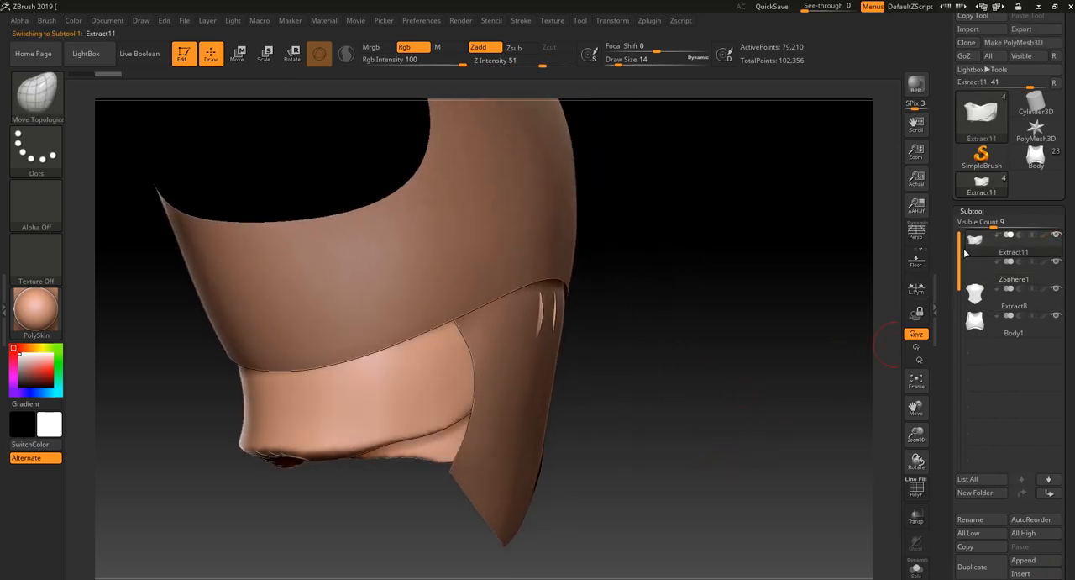
key(shift)
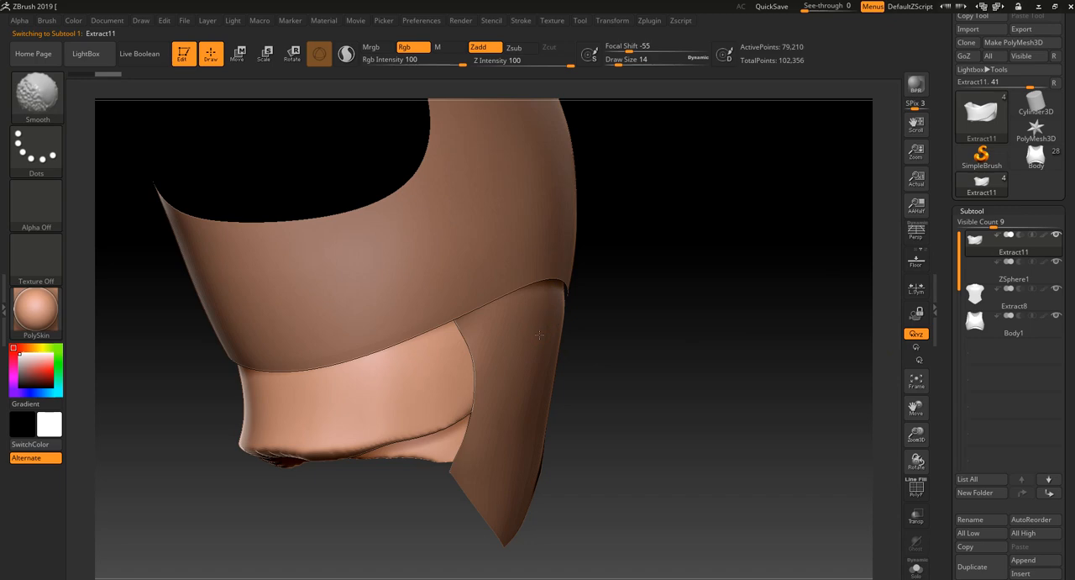
mouse_move(696, 324)
mouse_down()
mouse_move(806, 319)
mouse_move(739, 311)
mouse_up()
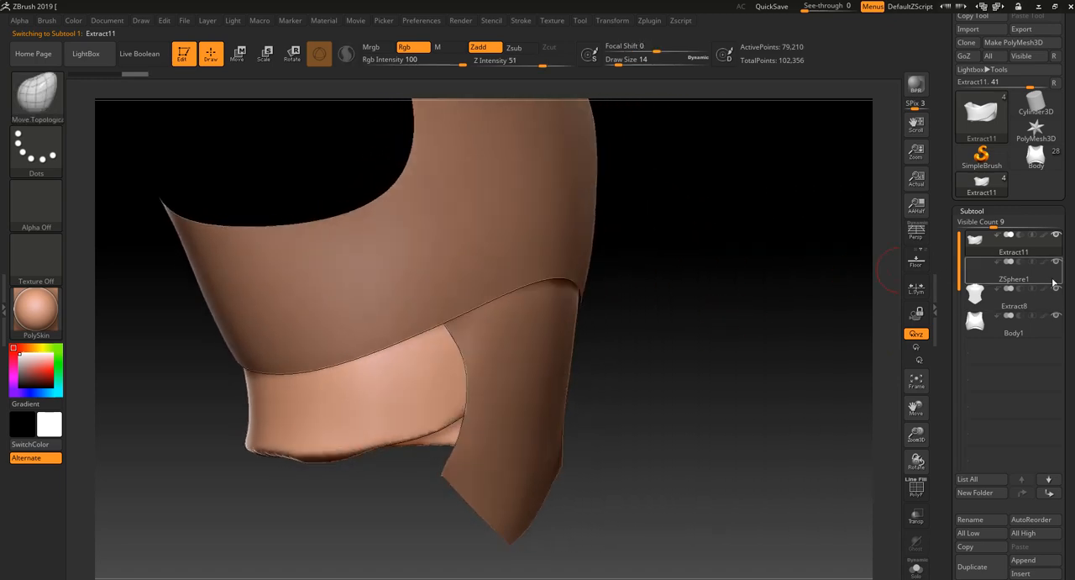
click(1054, 283)
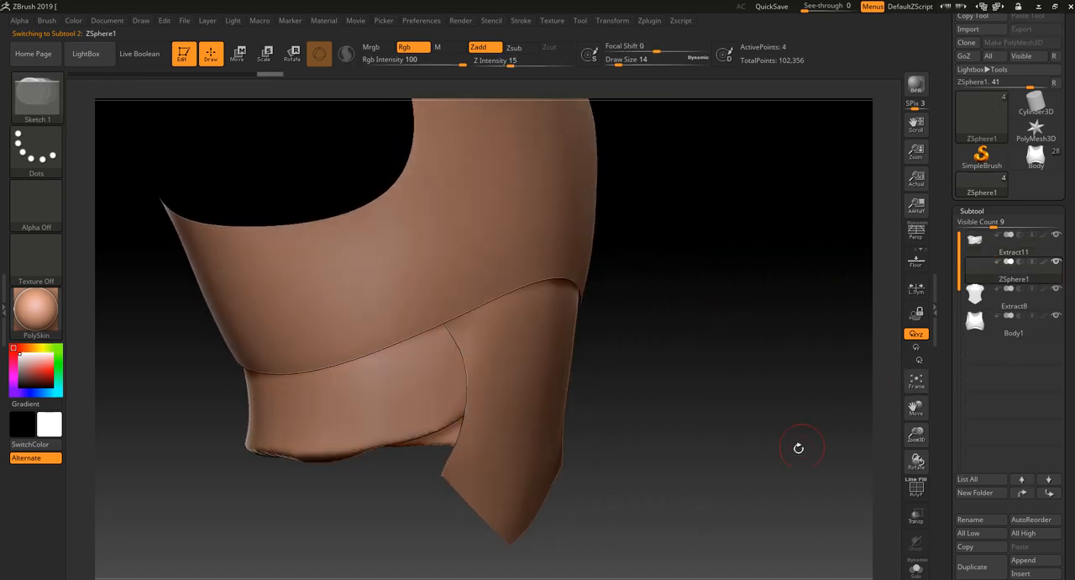
drag(799, 444, 790, 469)
drag(845, 411, 793, 449)
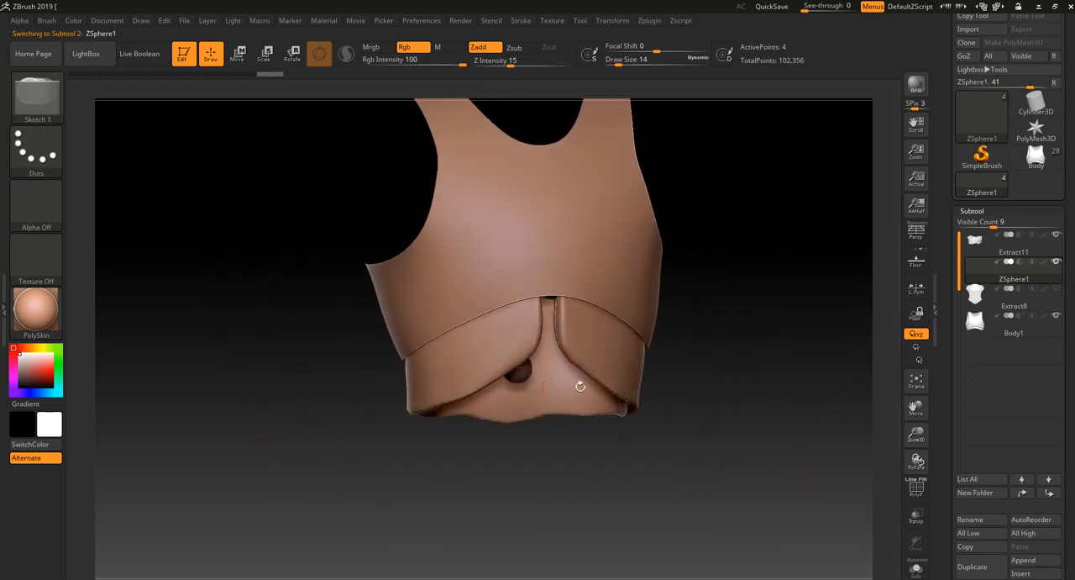
- Check the ZSphere's Topology settings, then return to the subtool list and the strap ends below the chest armour
scroll(1064, 533, down, 5)
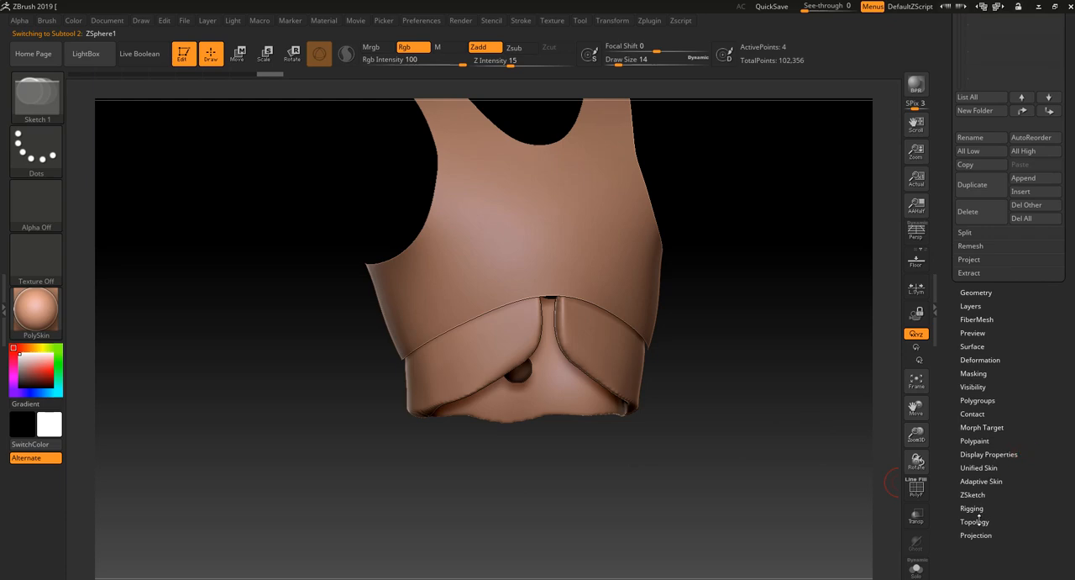
click(975, 521)
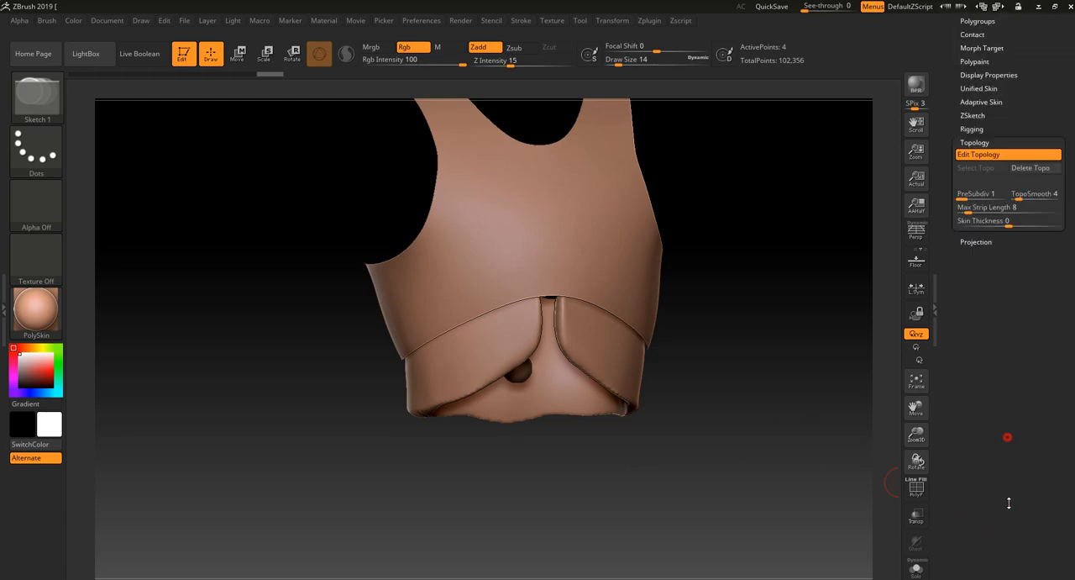
scroll(1017, 173, up, 1)
click(975, 166)
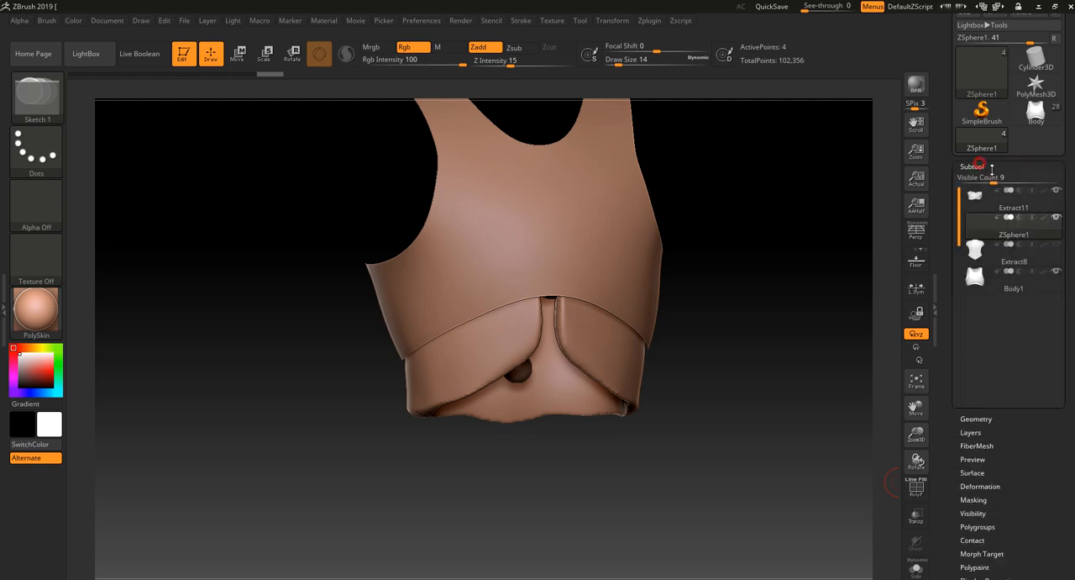
scroll(675, 417, up, 5)
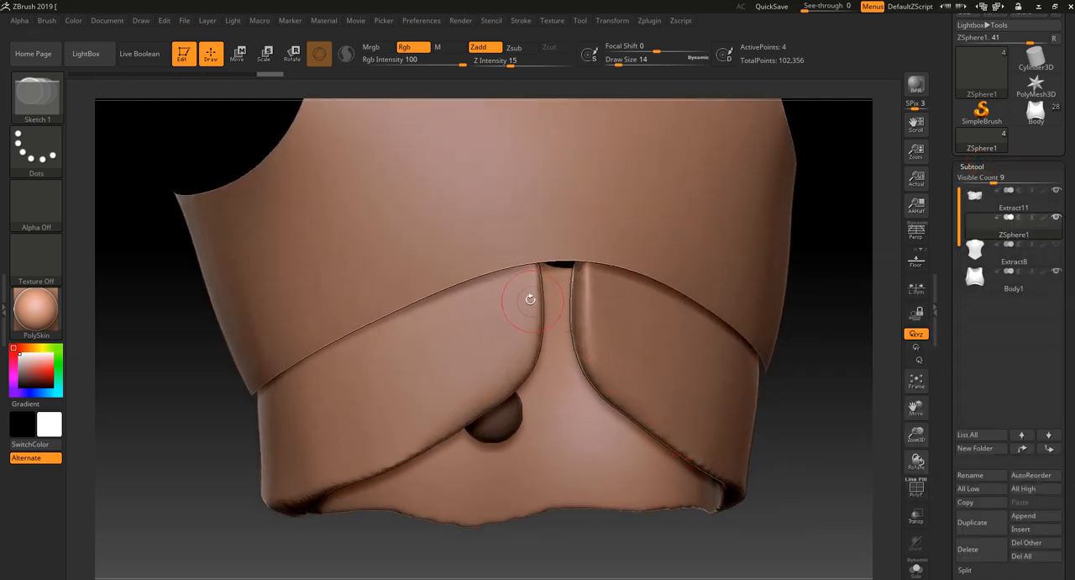
drag(339, 546, 468, 338)
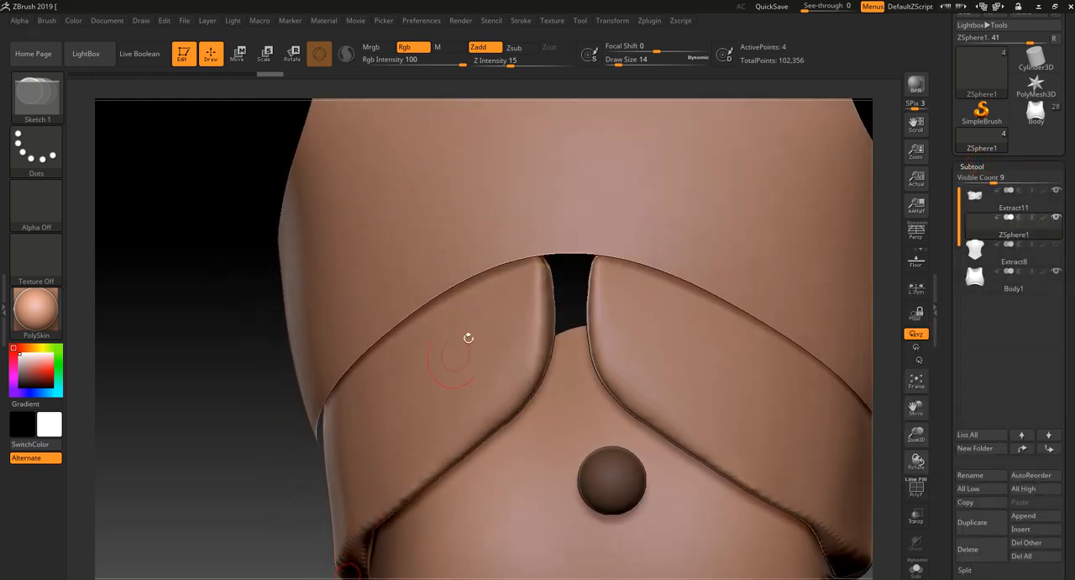
click(526, 261)
drag(235, 546, 337, 485)
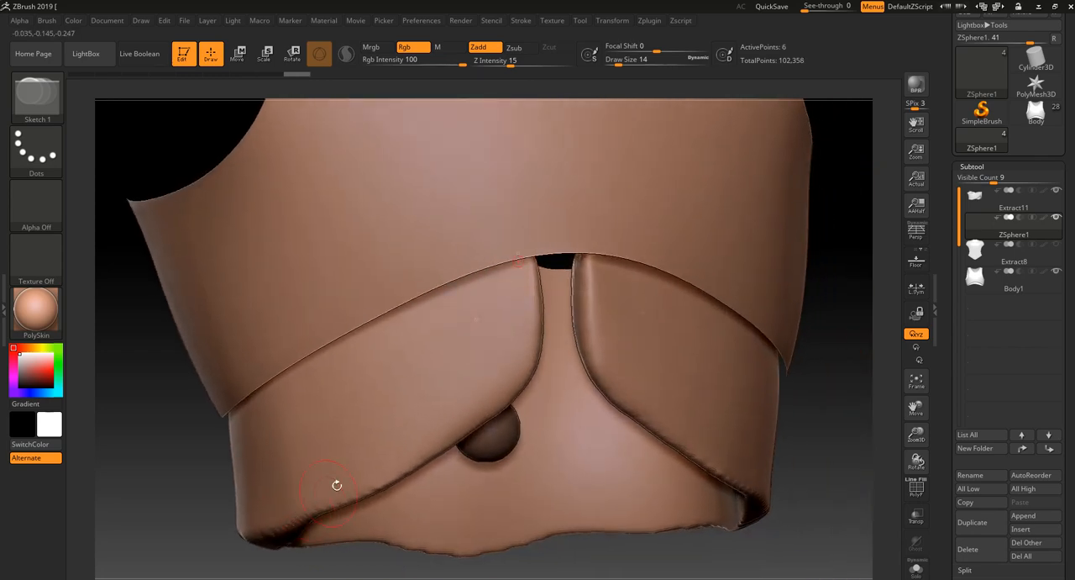
click(511, 312)
click(403, 551)
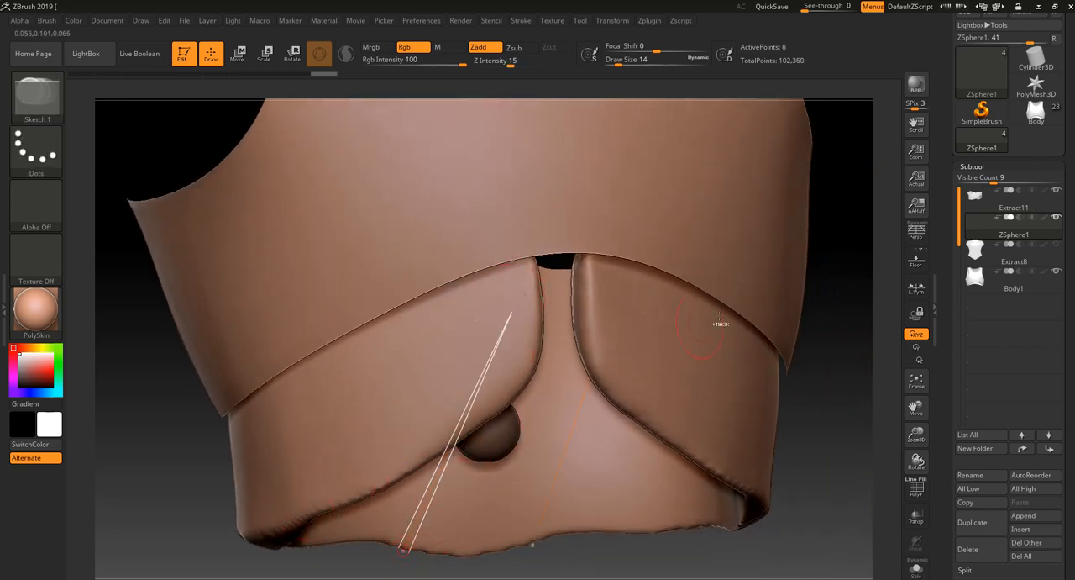
key(ctrl+z)
key(ctrl+z)
drag(825, 385, 614, 506)
drag(525, 557, 547, 515)
key(ctrl+shift+z)
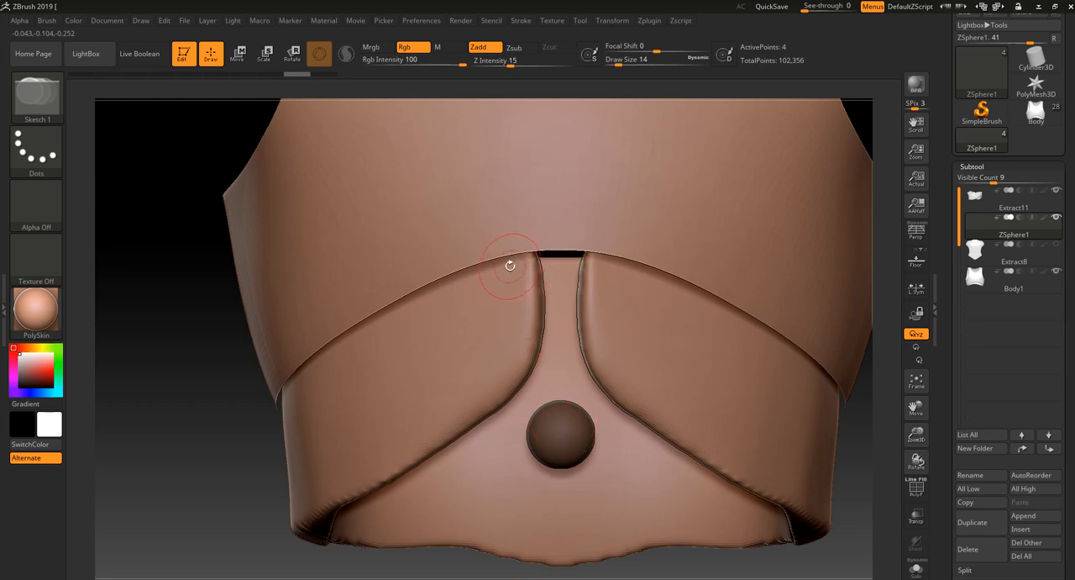
drag(492, 264, 512, 290)
key(ctrl+z)
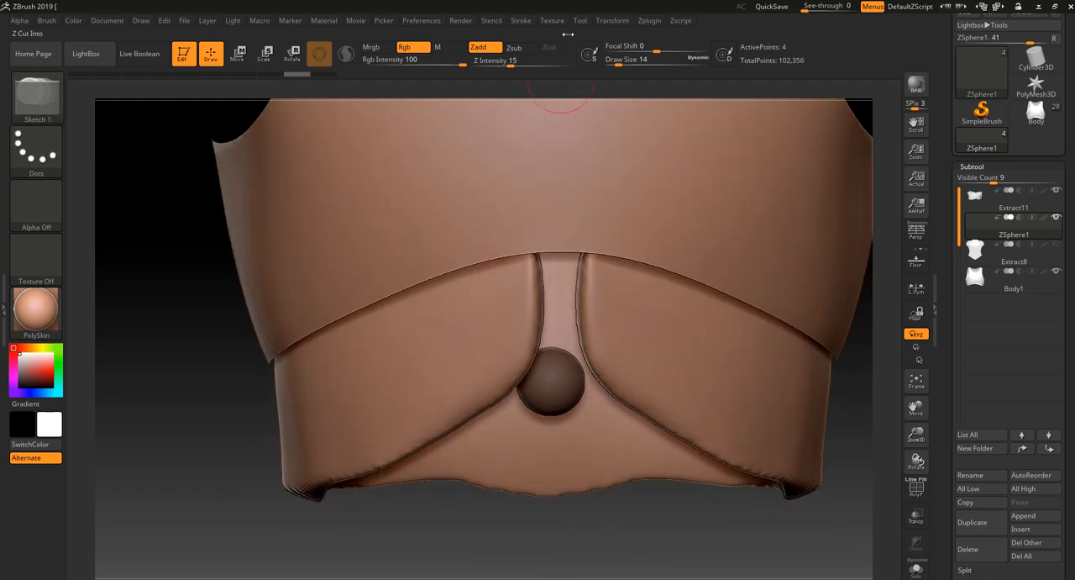
- Try a four-point topology quad in the middle of the strap flap below the chest armour, and delete its points
click(610, 21)
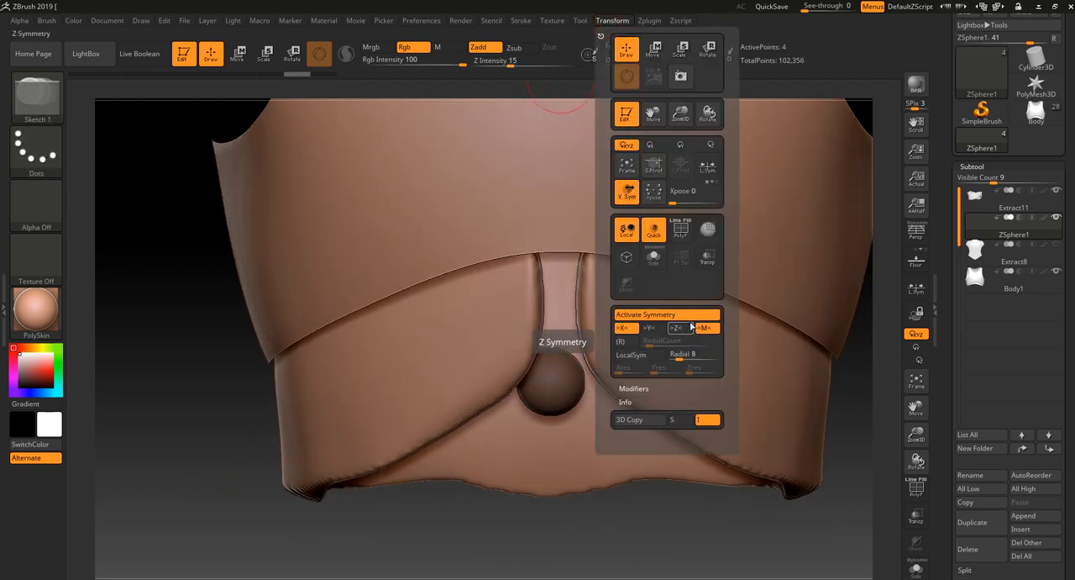
click(464, 378)
click(407, 378)
click(419, 329)
click(473, 320)
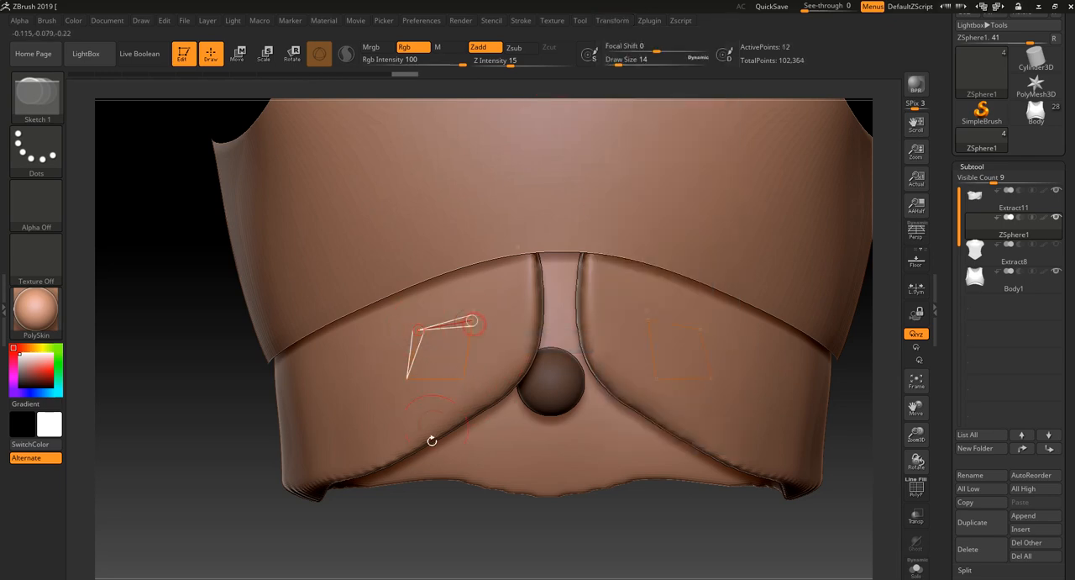
mouse_move(431, 440)
mouse_down()
mouse_move(440, 483)
mouse_move(483, 342)
mouse_up()
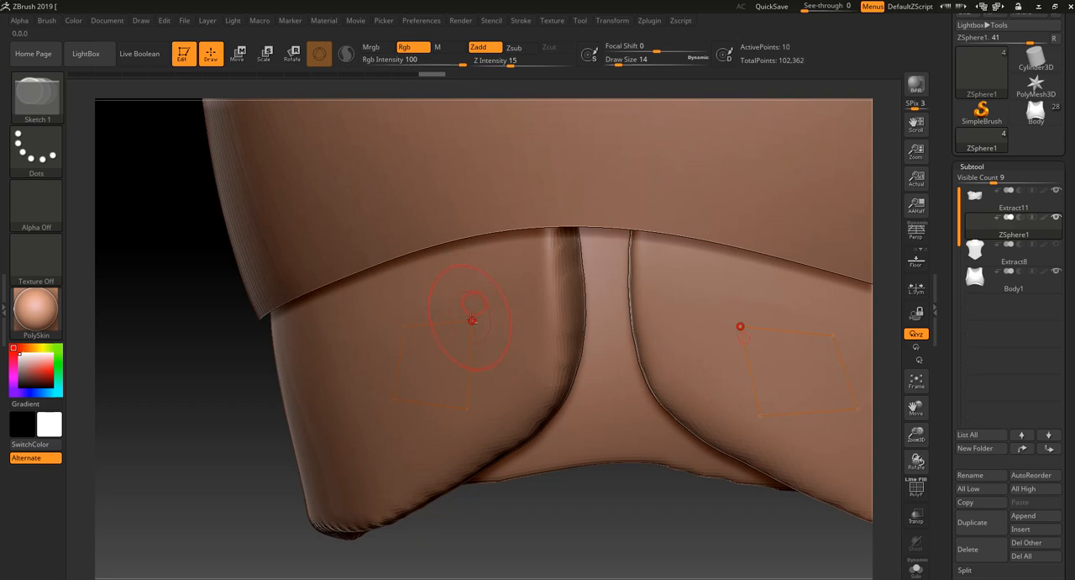
drag(440, 527, 462, 483)
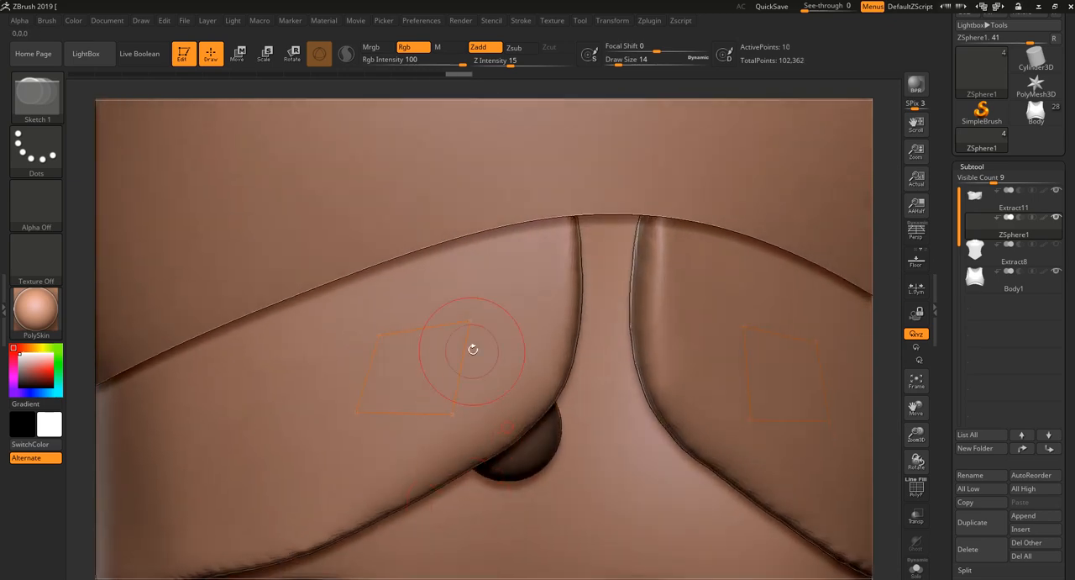
alt+click(472, 314)
alt+click(378, 335)
alt+click(357, 412)
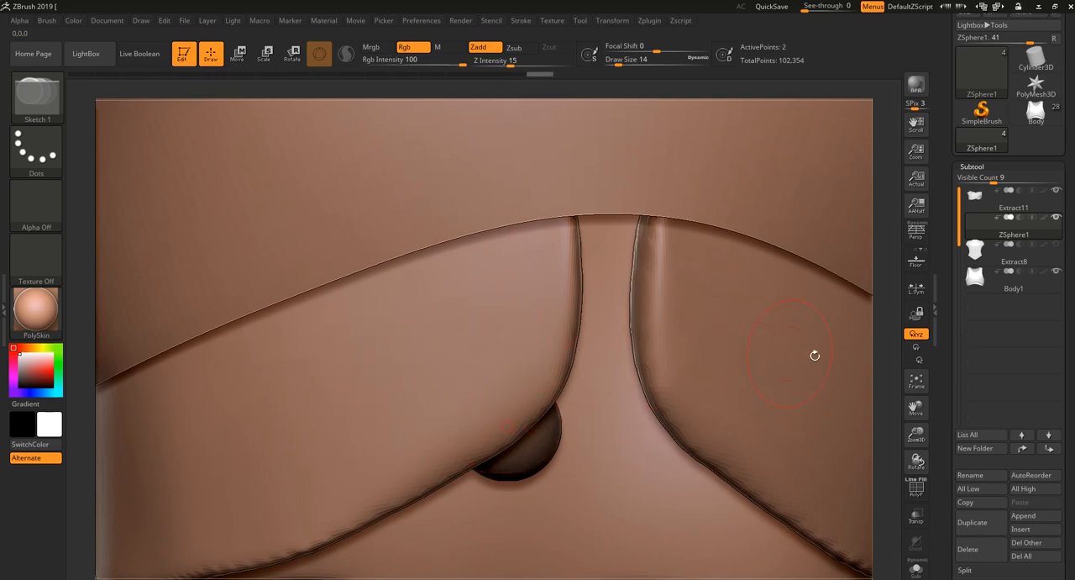
- Draw the first topology quad at the strap's upper inner end, just below the chest armour edge, closing it at its starting point
drag(883, 363, 588, 479)
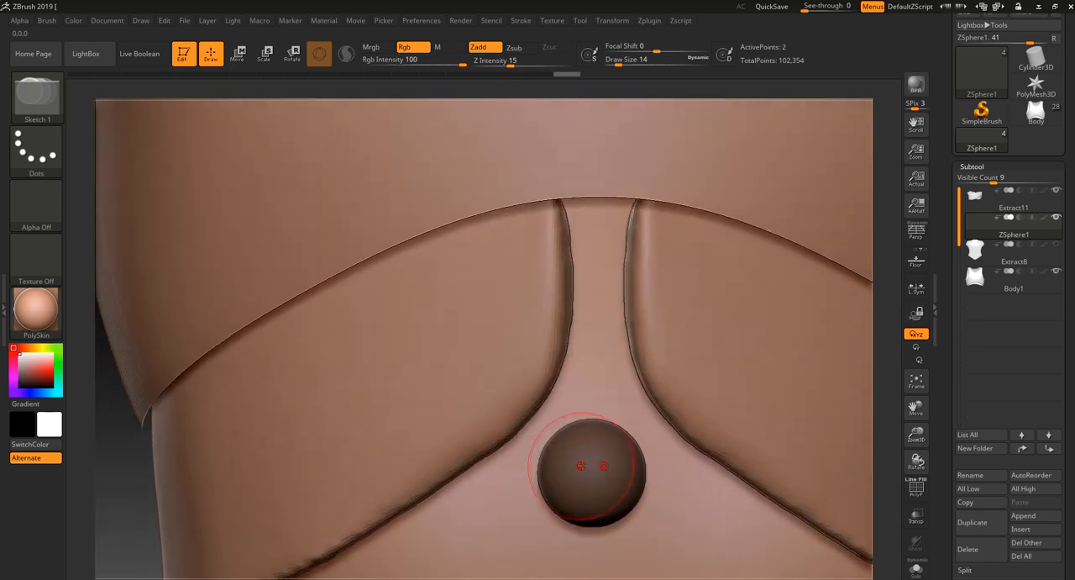
click(538, 222)
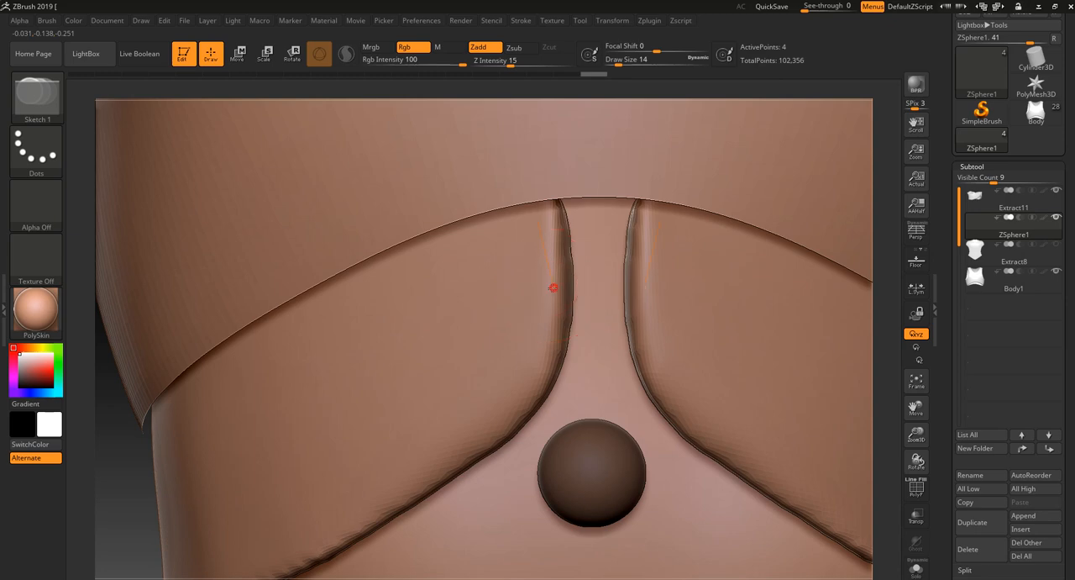
click(551, 287)
click(464, 336)
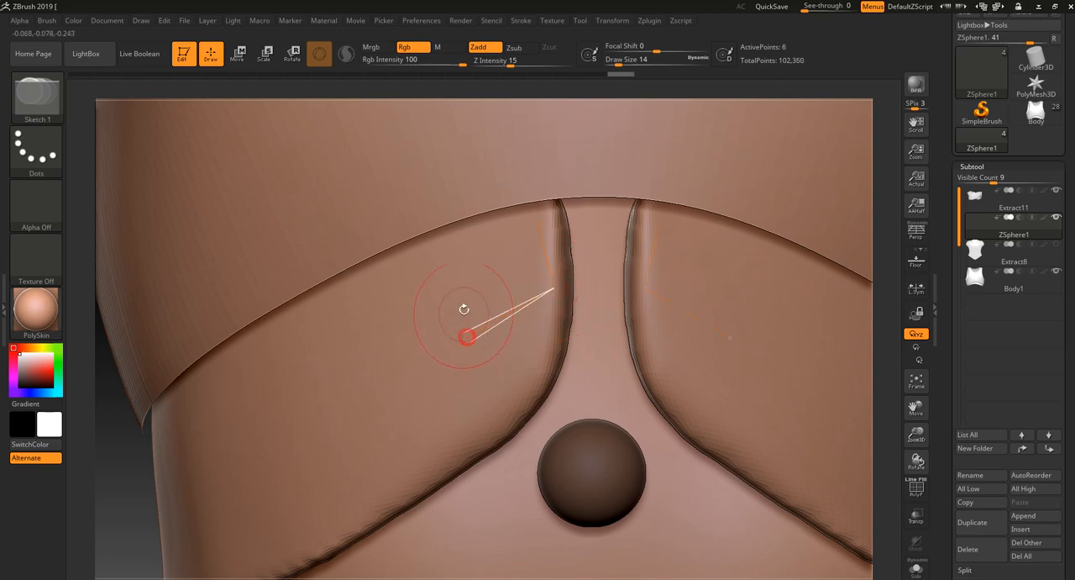
click(437, 254)
click(539, 222)
- Add a second quad outward along the strap, sharing the first quad's outer edge and following the chest armour's lower edge
alt+drag(888, 148, 776, 81)
drag(782, 248, 805, 301)
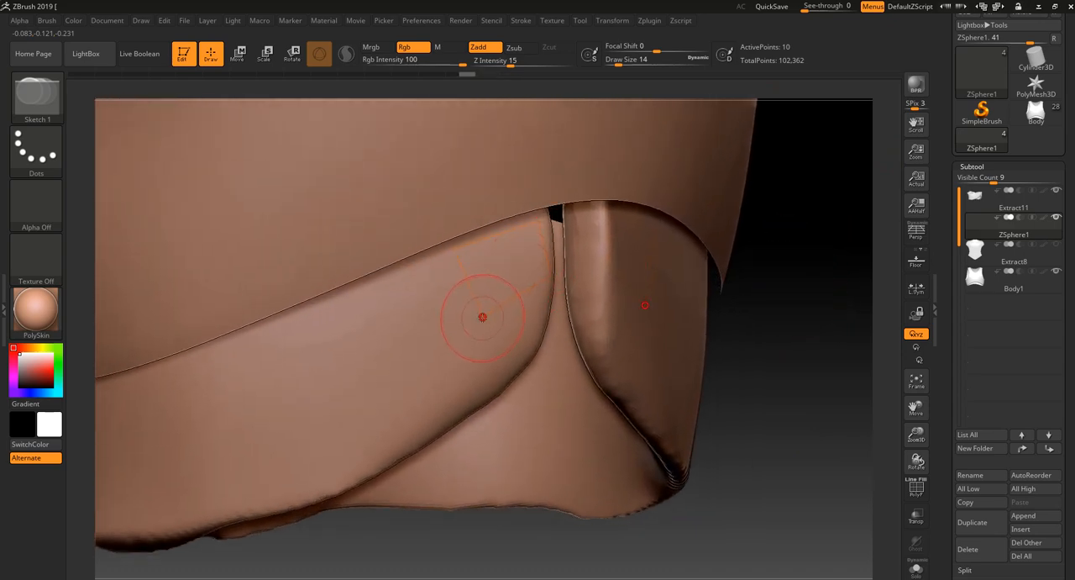
click(482, 317)
click(402, 361)
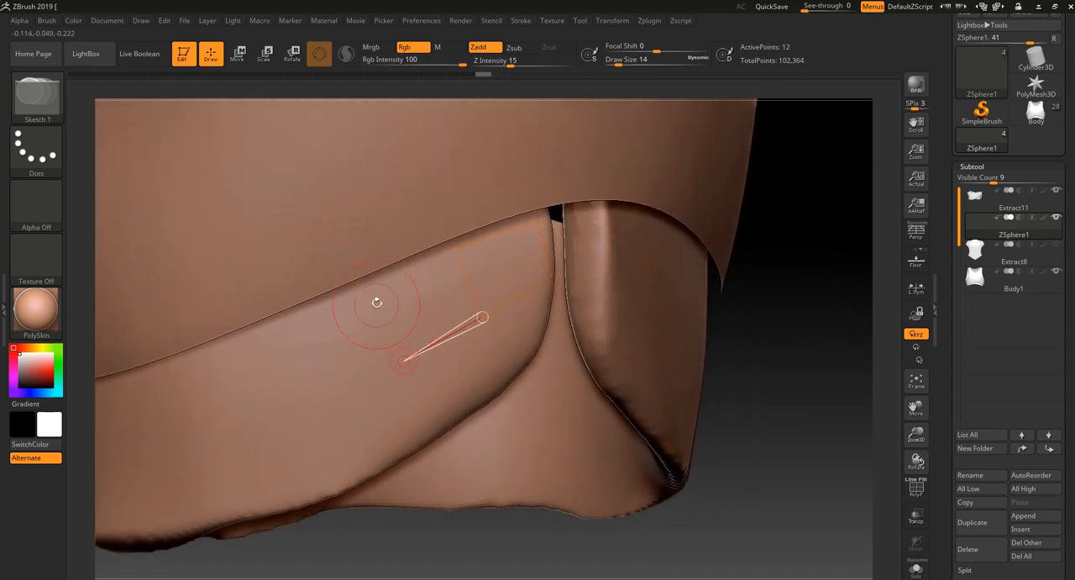
click(372, 289)
click(454, 248)
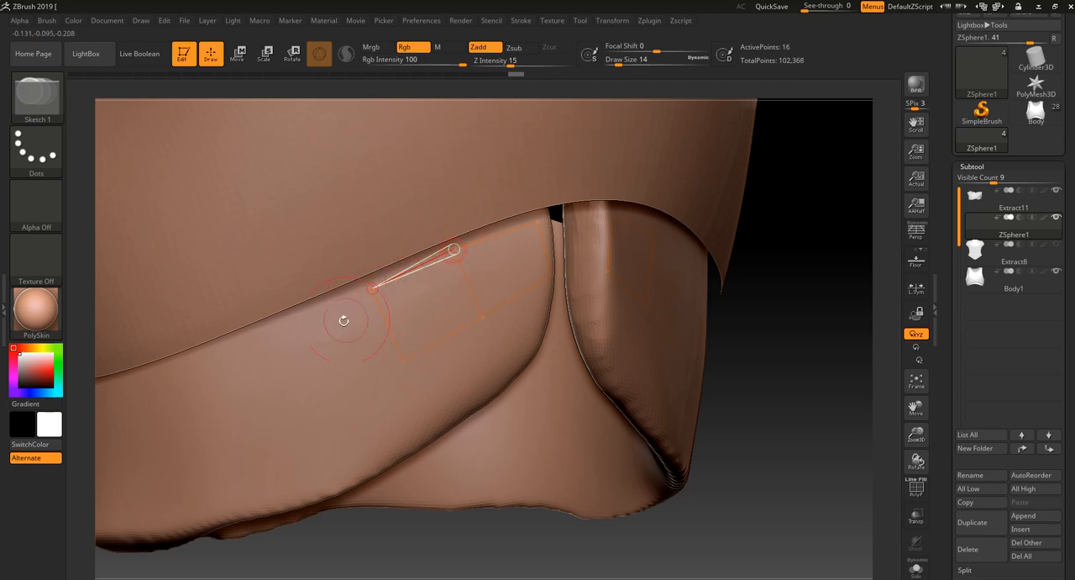
- Extend the topology strip toward the side of the waist with a third and a fourth quad below the chest armour edge
click(277, 324)
click(311, 398)
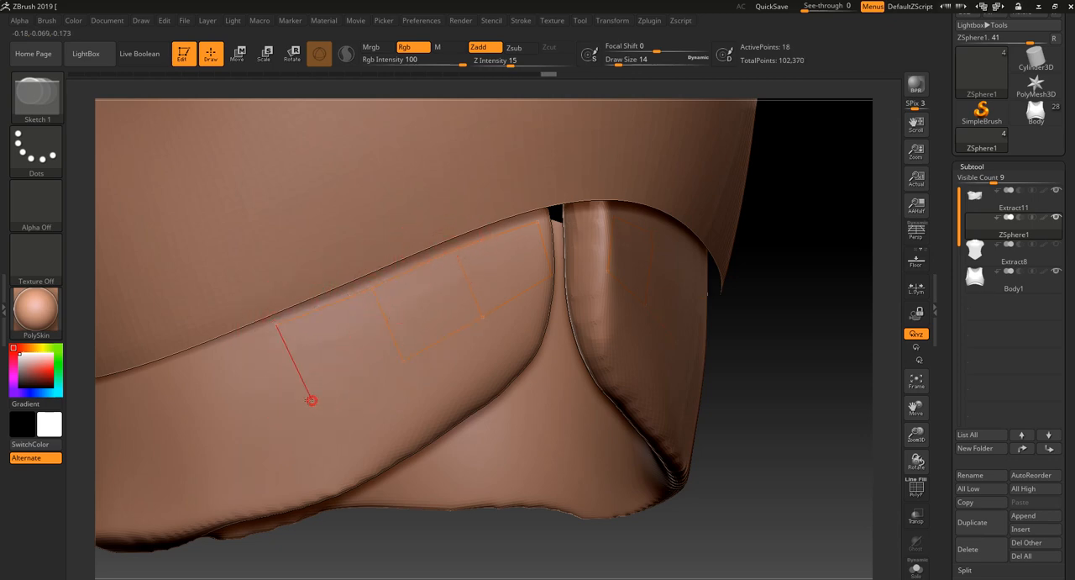
click(403, 362)
drag(351, 544, 366, 413)
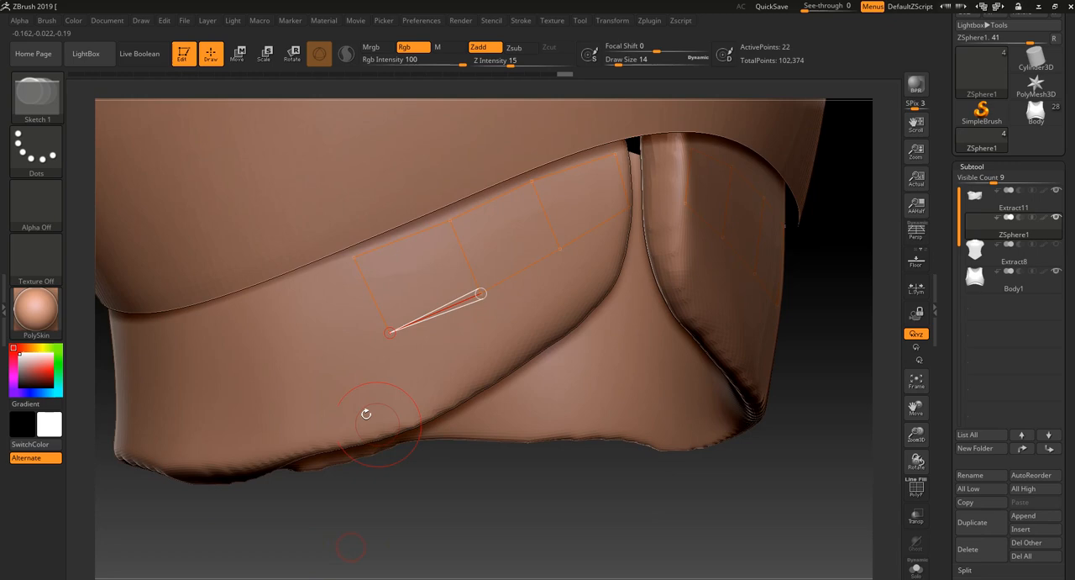
click(292, 369)
click(273, 296)
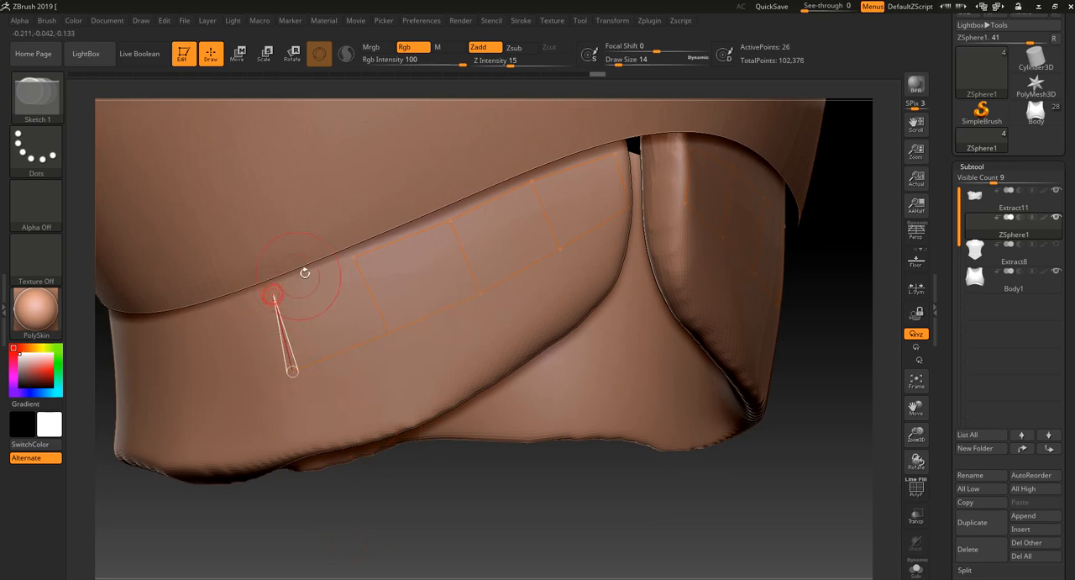
click(353, 257)
- Switch to Move mode and reposition the innermost quad's upper and lower corner points to fit the strap's inner end
drag(294, 538, 538, 133)
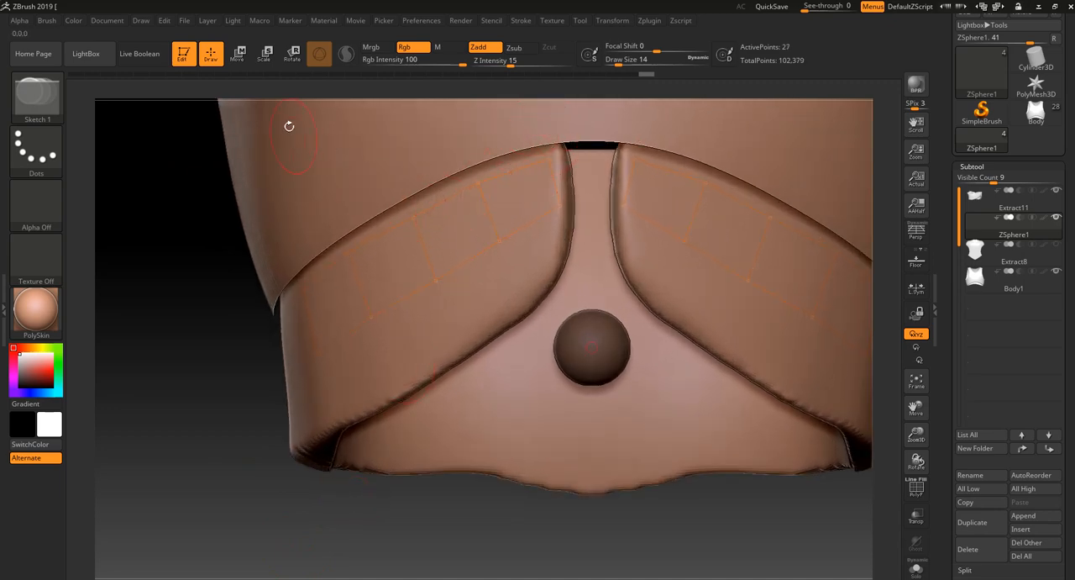
click(238, 57)
mouse_move(552, 157)
right_down()
mouse_move(618, 181)
mouse_move(542, 164)
right_up()
drag(531, 146, 529, 141)
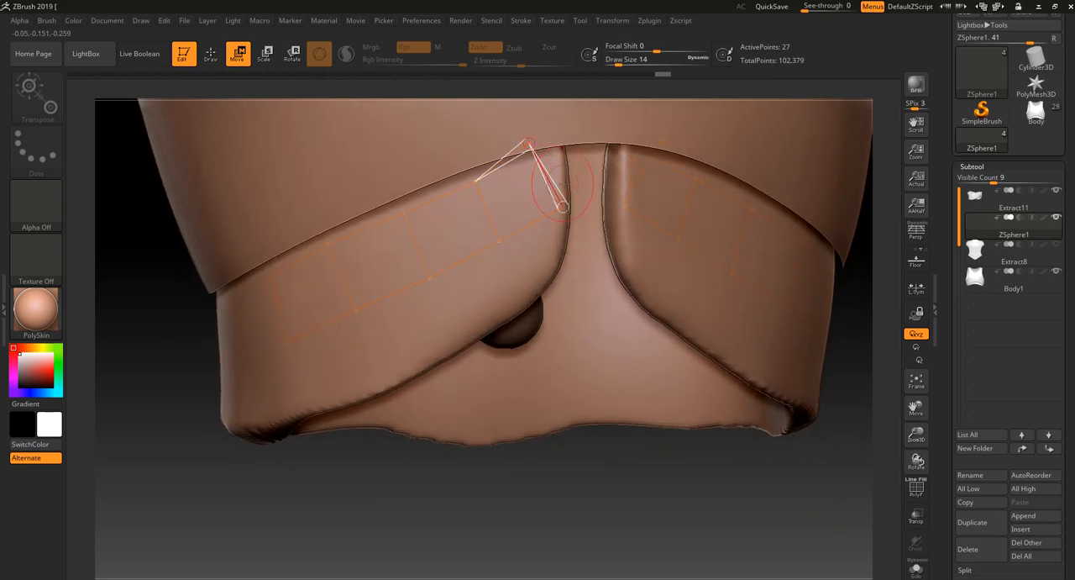
drag(557, 205, 556, 203)
right_drag(490, 492, 349, 495)
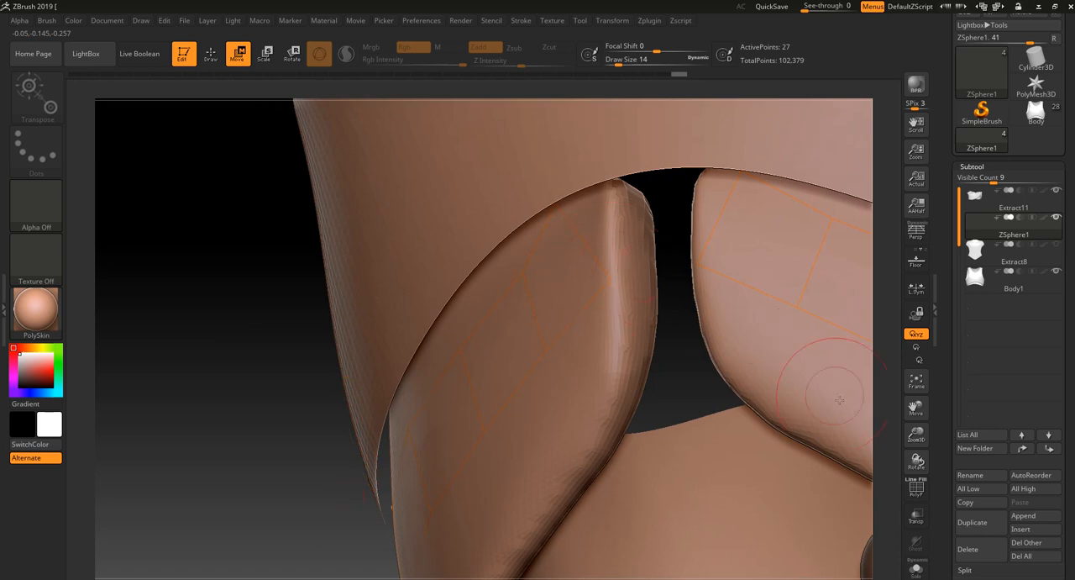
right_drag(276, 413, 453, 268)
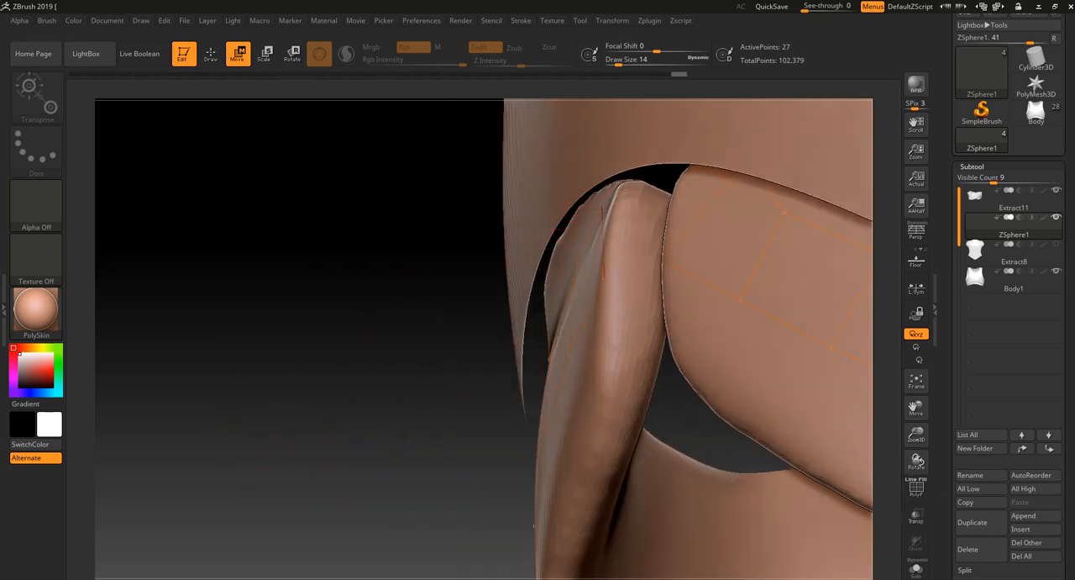
right_drag(248, 502, 503, 340)
drag(641, 281, 646, 280)
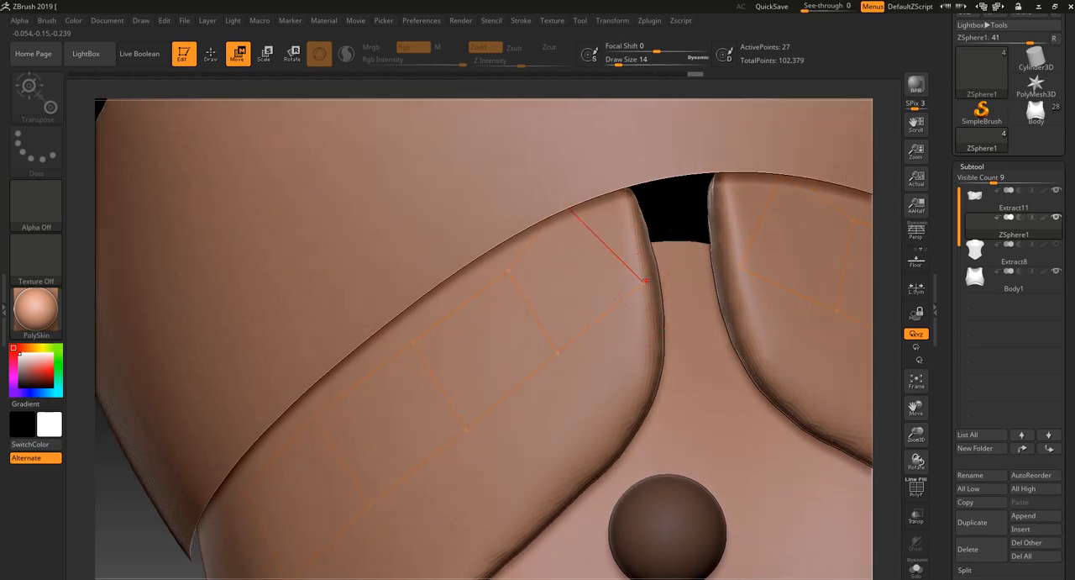
mouse_move(895, 297)
right_down()
mouse_move(877, 288)
mouse_move(727, 515)
mouse_move(662, 343)
right_up()
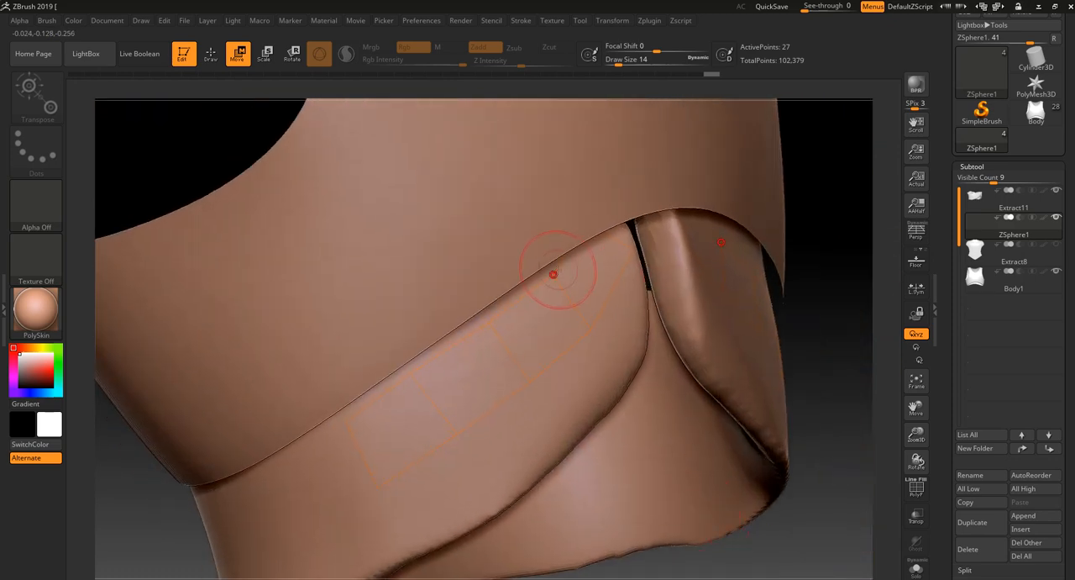
alt+click(511, 211)
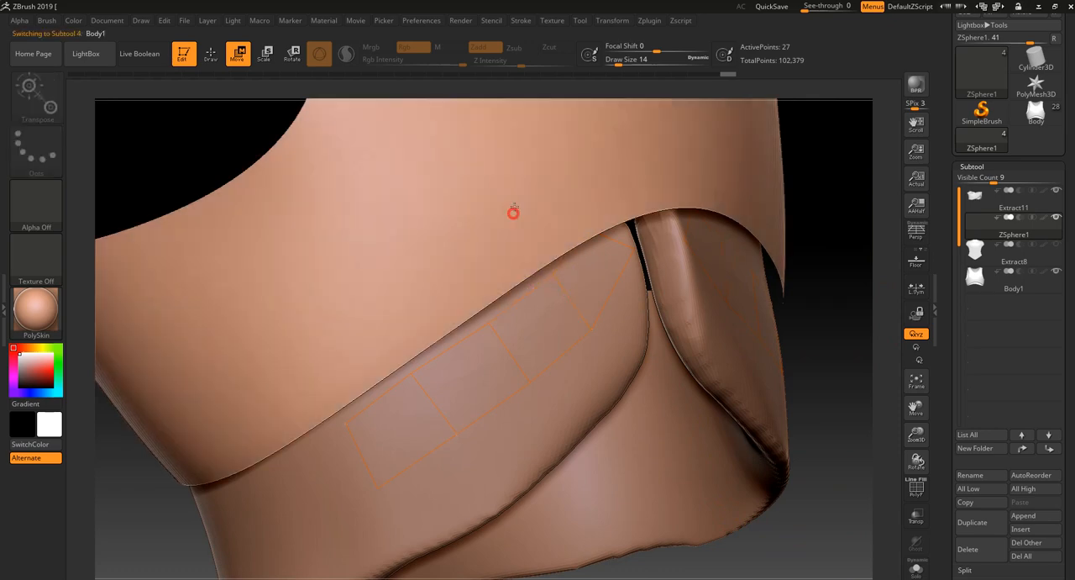
key(y)
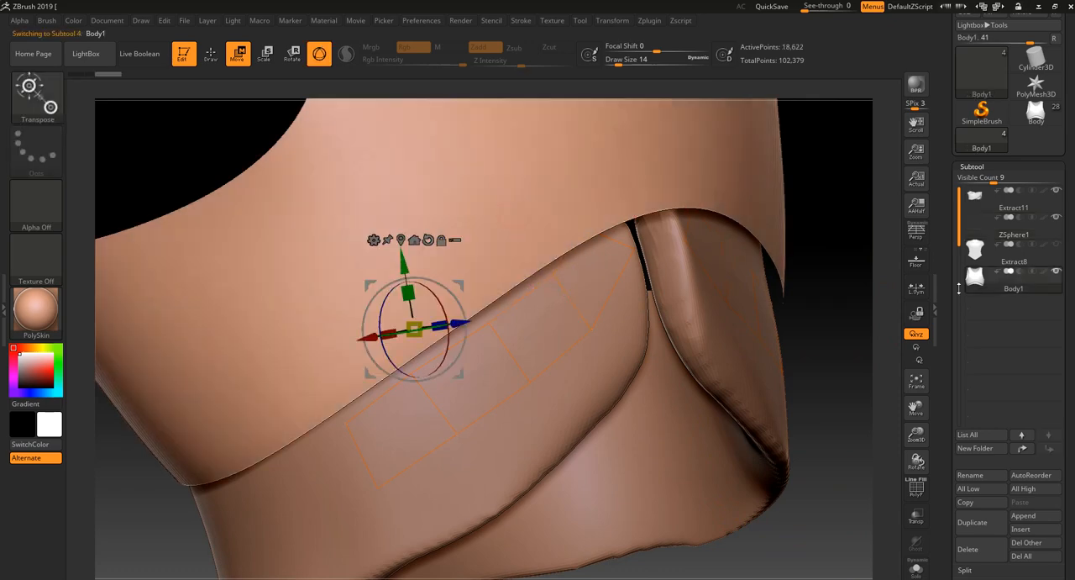
click(1041, 237)
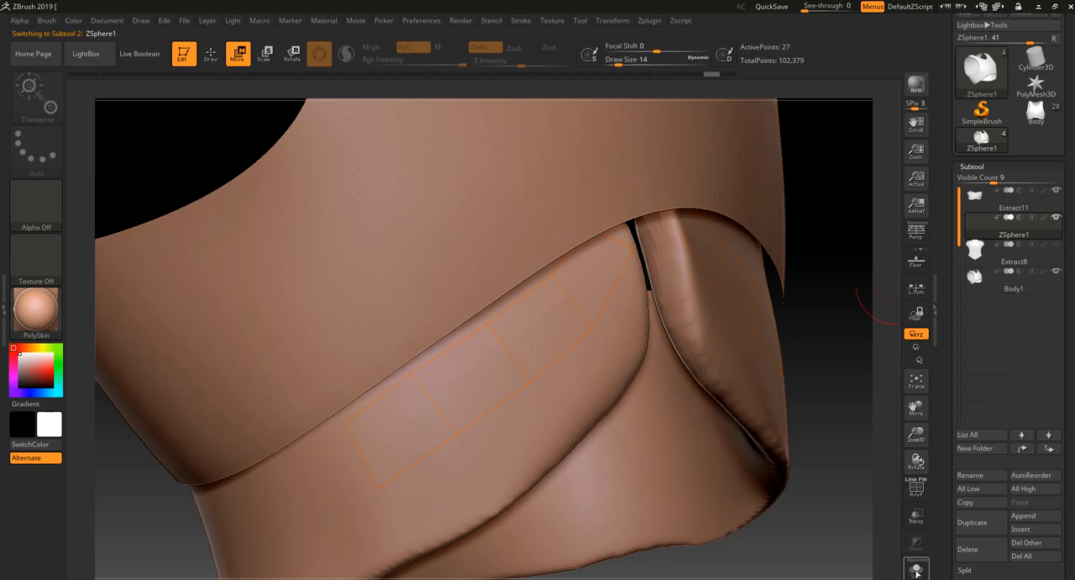
- Turn on transparency and display the models with the SkinShade4 material in a blue colour so the topology lines stand out
click(919, 518)
mouse_move(856, 467)
right_down()
mouse_move(828, 467)
mouse_move(878, 455)
right_up()
click(35, 309)
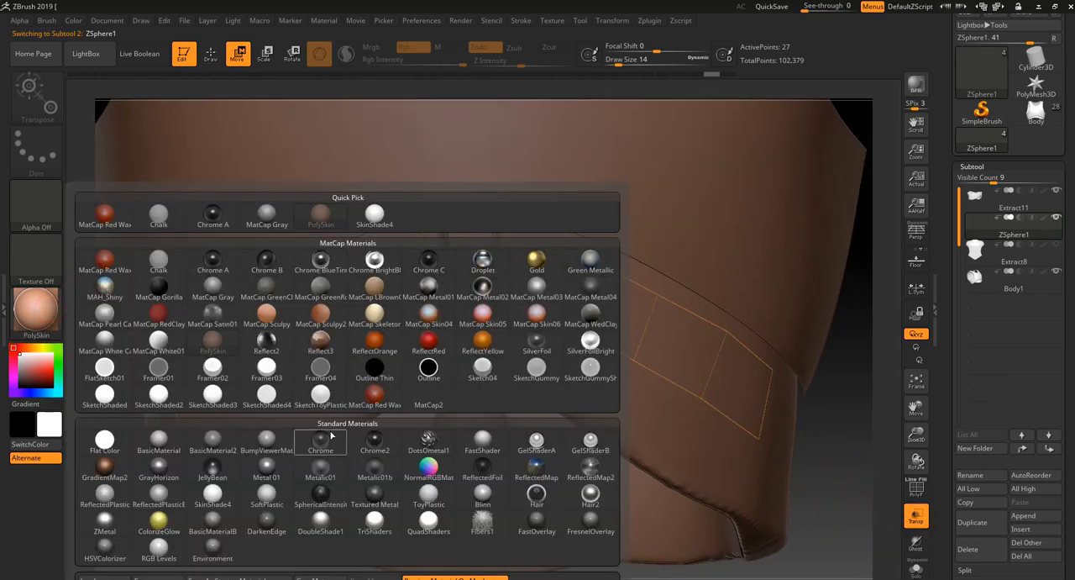
click(217, 494)
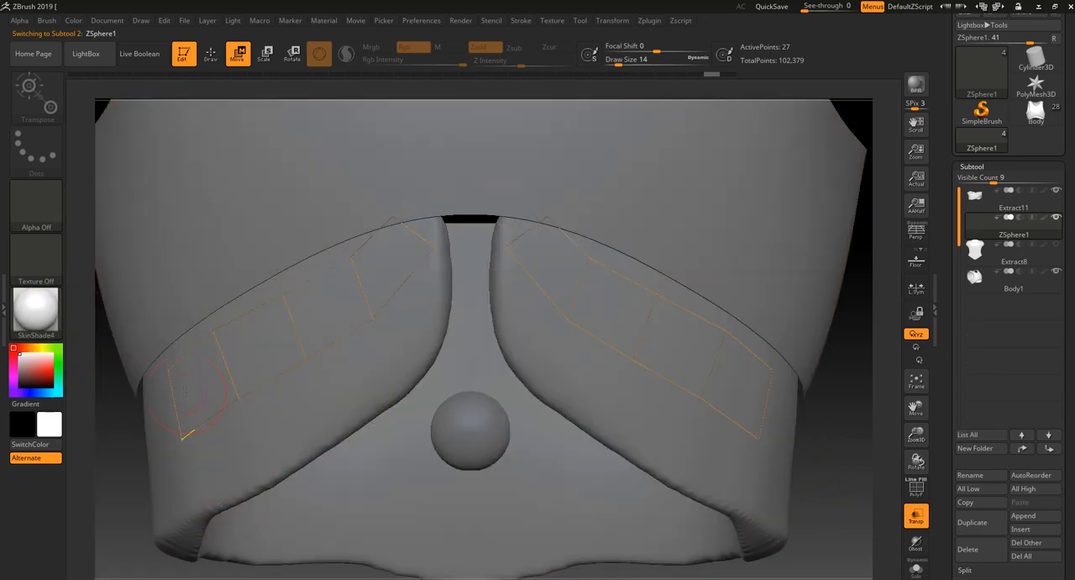
mouse_move(44, 393)
mouse_down()
mouse_move(37, 363)
mouse_move(25, 360)
mouse_move(32, 368)
mouse_up()
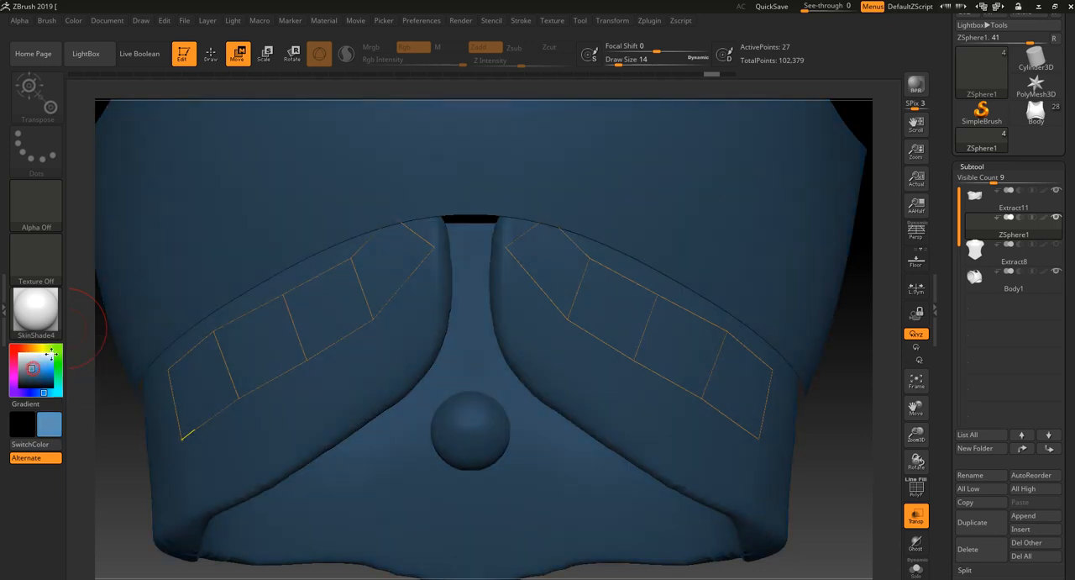
- Reposition the upper point shared by the two innermost quads so it follows the chest armour's lower edge
drag(353, 257, 340, 240)
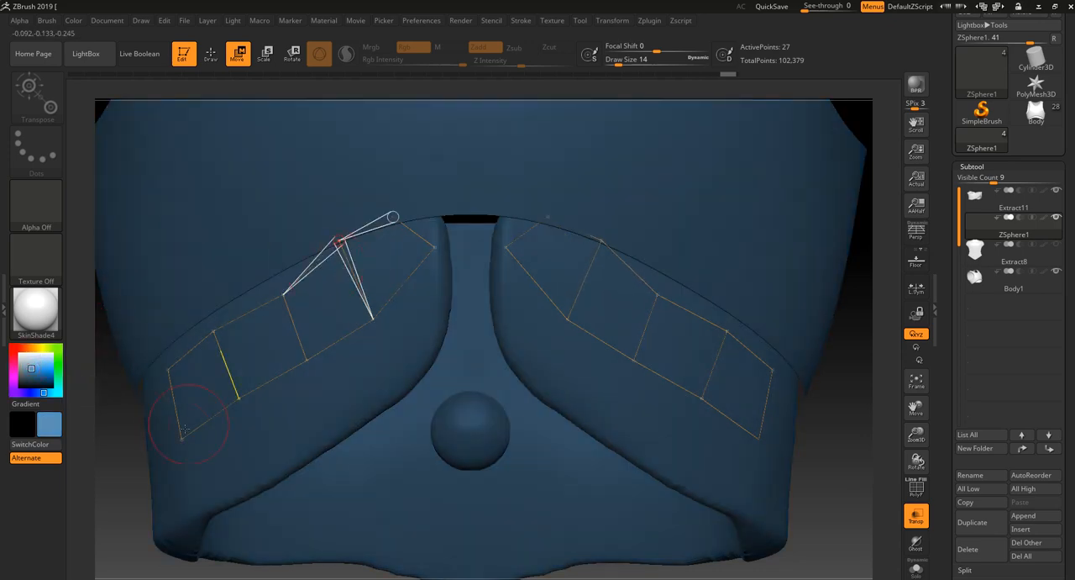
alt+drag(114, 452, 232, 456)
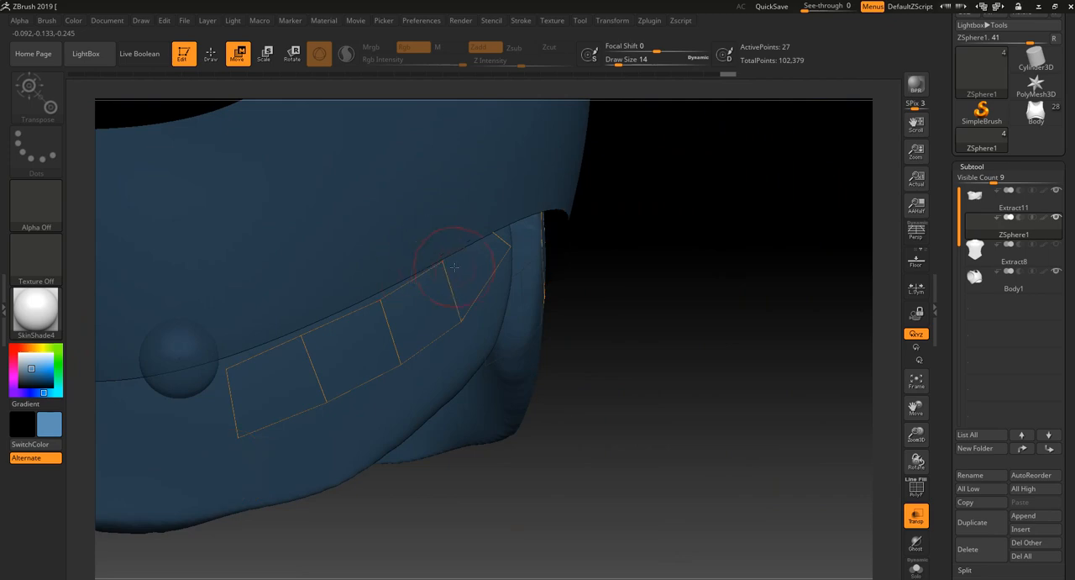
drag(451, 267, 437, 257)
drag(658, 375, 561, 381)
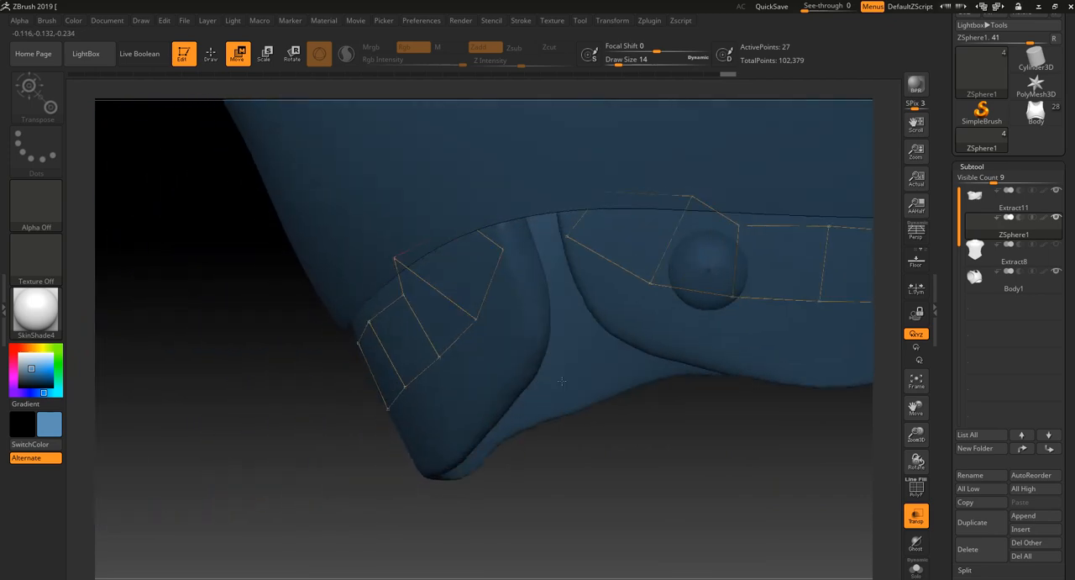
drag(407, 253, 429, 263)
drag(345, 369, 409, 394)
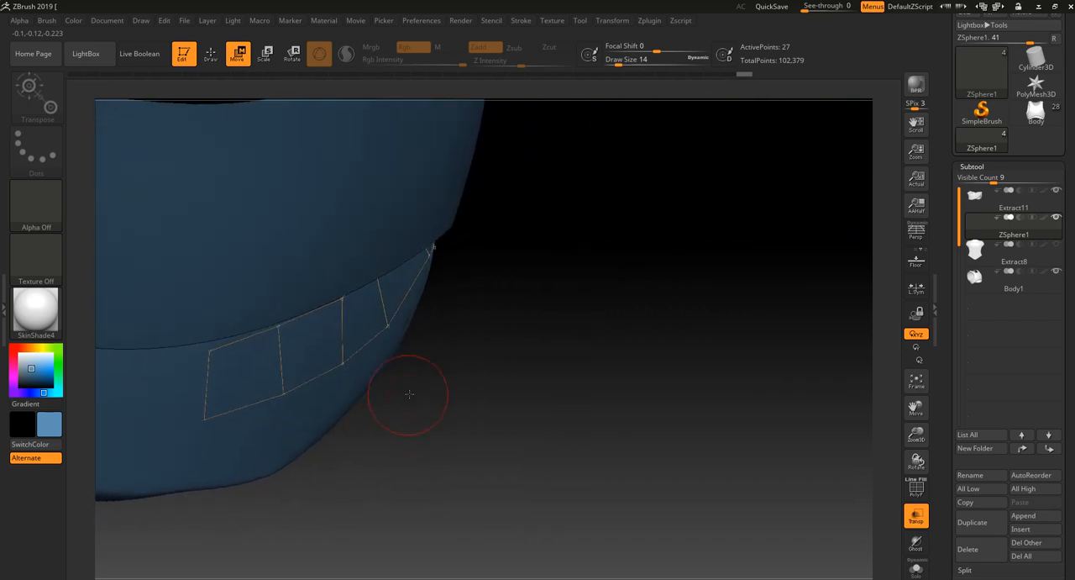
drag(657, 248, 538, 334)
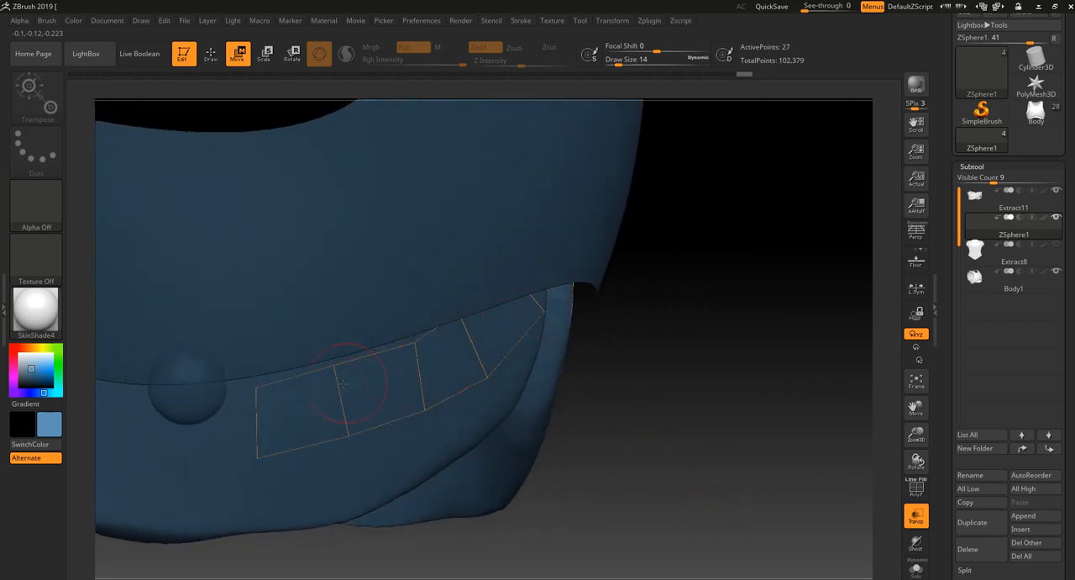
- Hide the Body1 chest armour subtool and turn off transparency to expose the whole waist band and its topology strip
click(1056, 270)
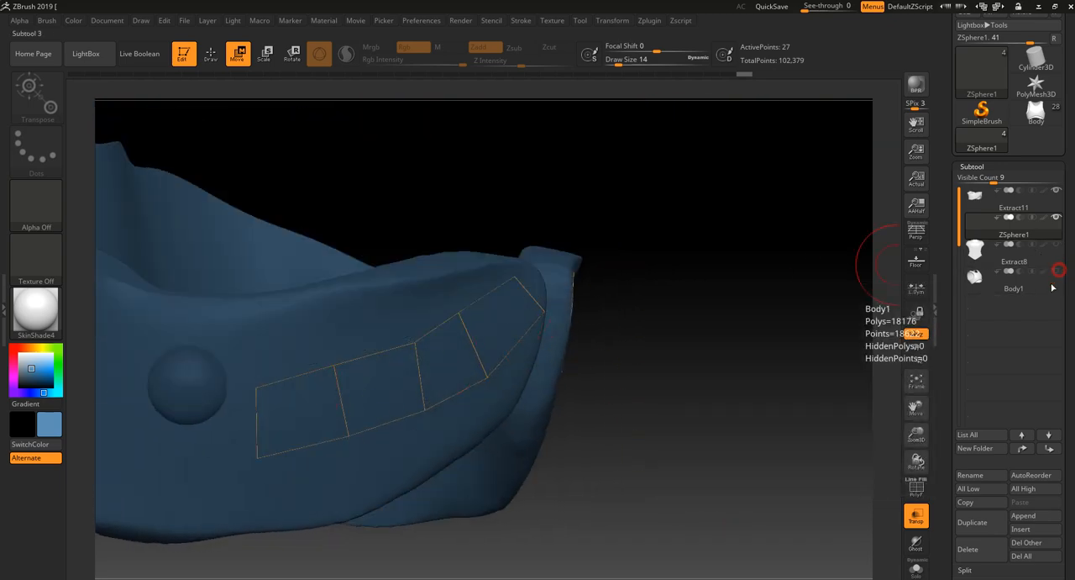
click(916, 516)
drag(720, 457, 664, 451)
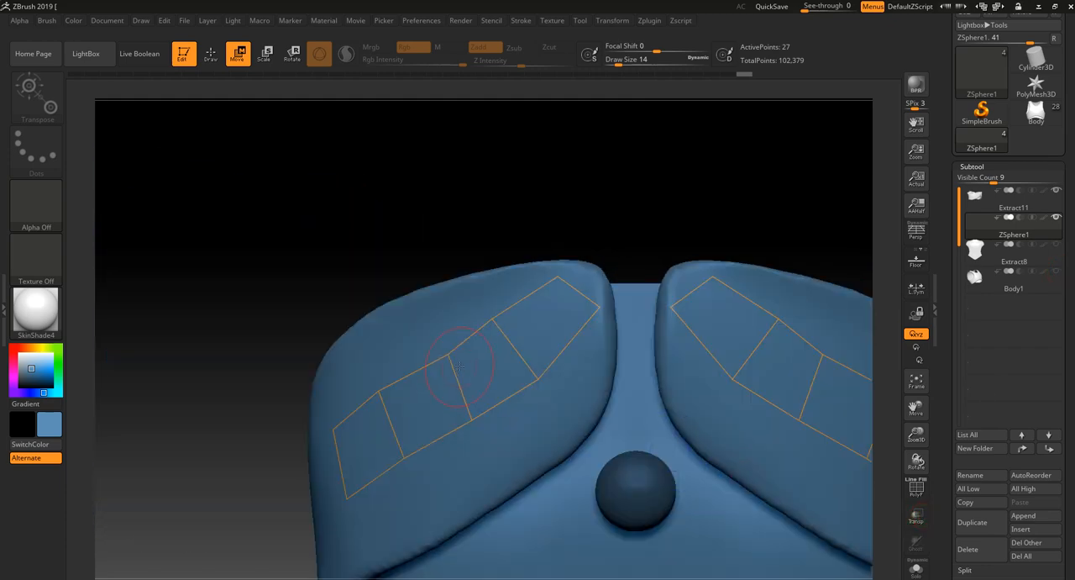
- Reposition the upper and lower points of the two innermost quads to even out their spacing along the strap
drag(450, 355, 439, 333)
right_drag(486, 318, 514, 333)
drag(484, 316, 450, 300)
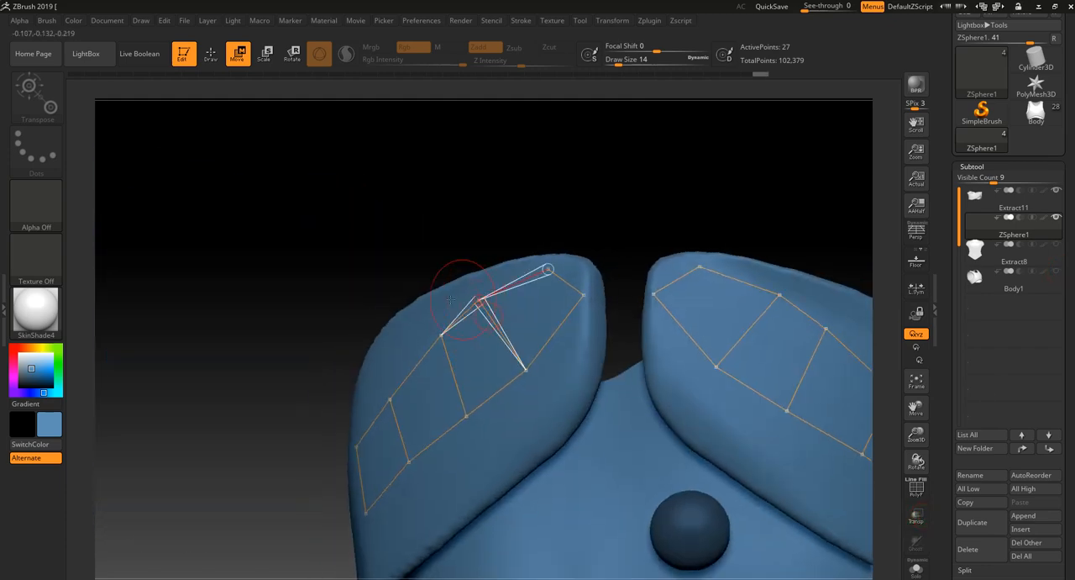
drag(400, 254, 475, 341)
right_drag(546, 375, 580, 367)
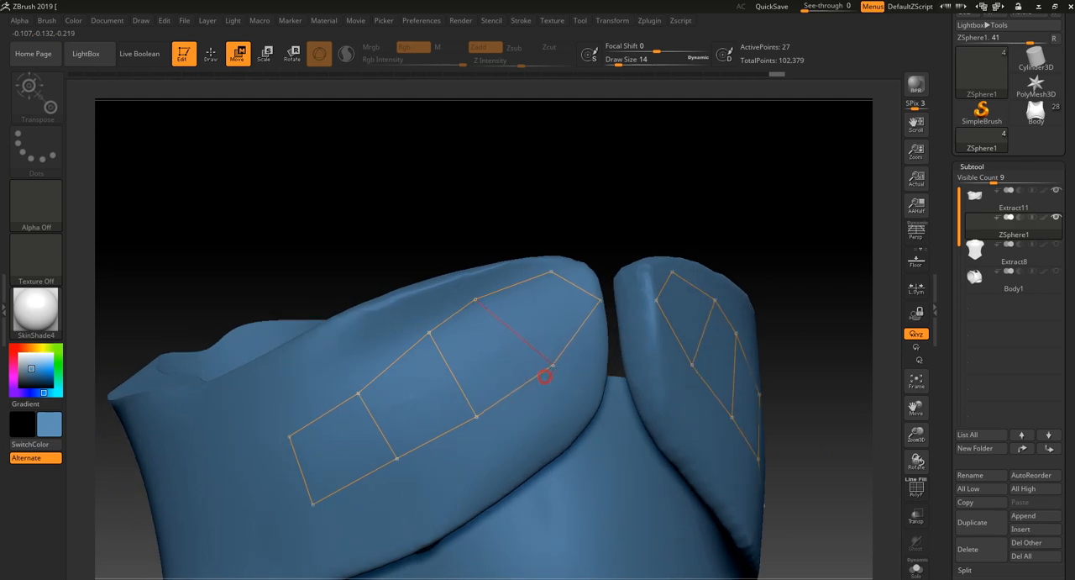
drag(545, 375, 552, 363)
drag(601, 212, 561, 281)
drag(476, 300, 499, 297)
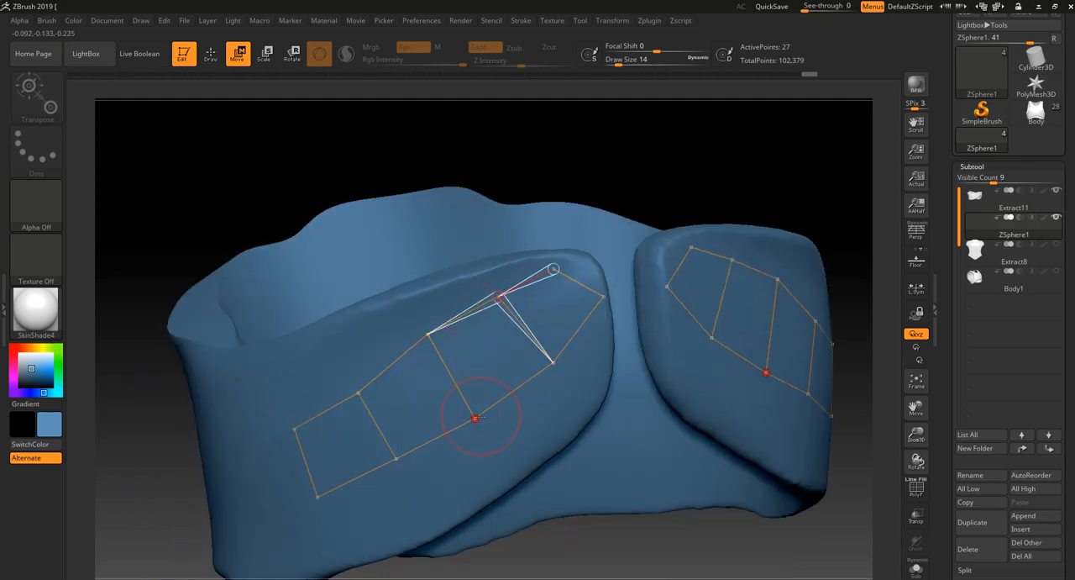
- Adjust the points shared by the second, third and fourth quads so the strip's upper and lower edges run smoothly
drag(475, 419, 478, 398)
drag(428, 334, 426, 328)
drag(359, 392, 335, 363)
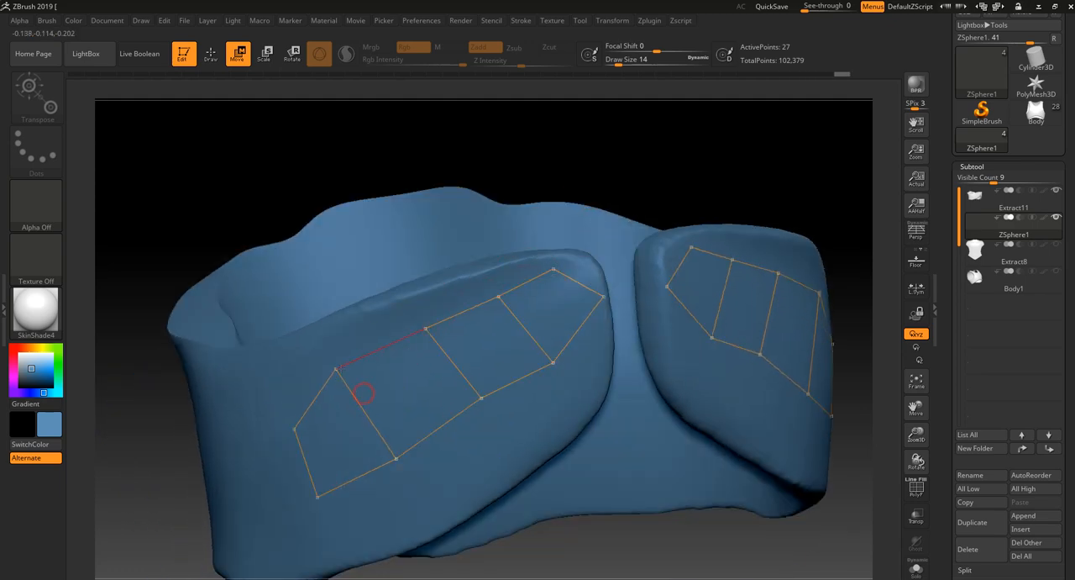
drag(398, 460, 390, 450)
- Reshape the outermost quad by moving its end corners and evening out the neighbouring edge points
right_drag(342, 447, 290, 430)
drag(267, 412, 263, 398)
drag(320, 514, 317, 509)
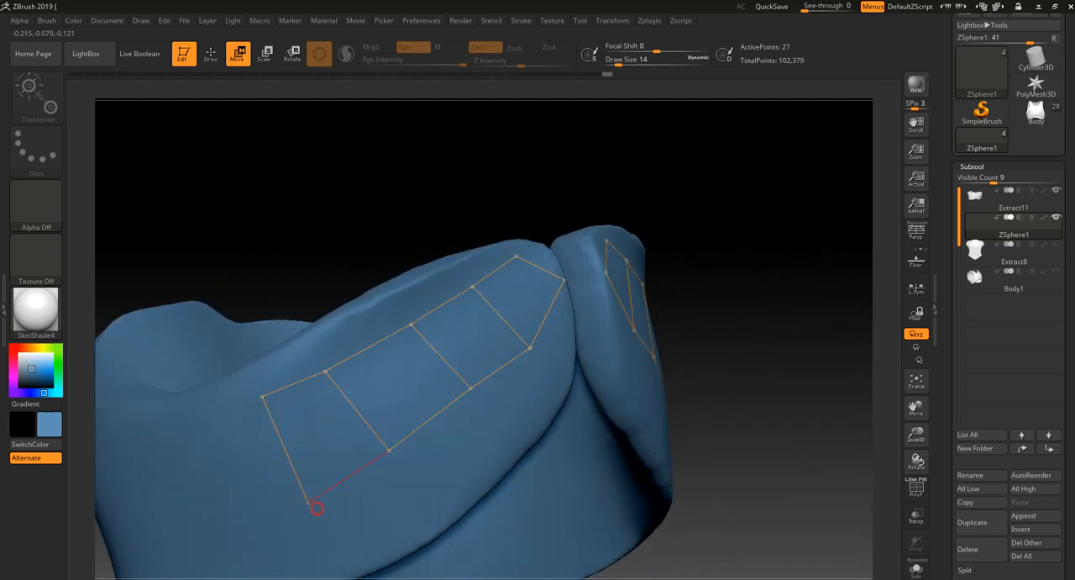
drag(325, 371, 345, 360)
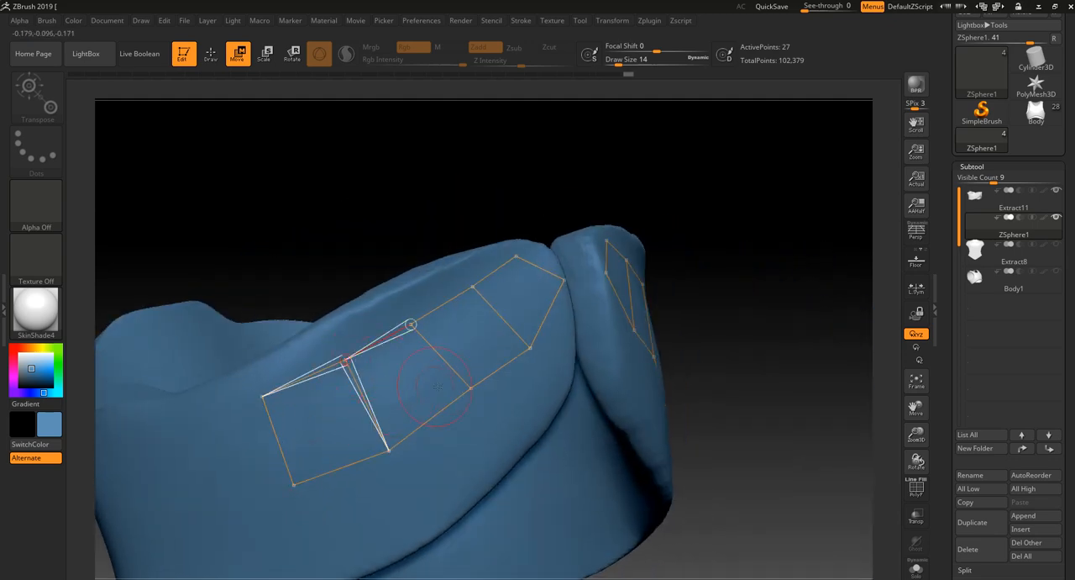
drag(471, 389, 466, 393)
- Switch to Draw mode and add a fifth quad to the strip's outer end at the side of the waist
mouse_move(721, 251)
ctrl+right_down()
mouse_move(689, 210)
mouse_move(650, 255)
mouse_move(692, 252)
mouse_move(675, 251)
ctrl+right_up()
click(210, 54)
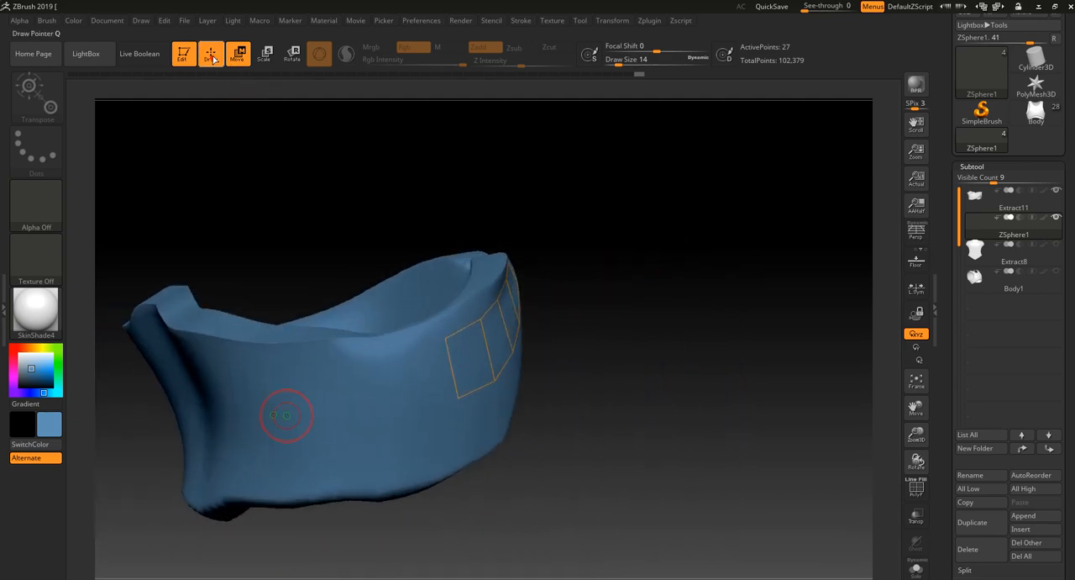
right_drag(615, 295, 662, 406)
right_drag(703, 362, 697, 379)
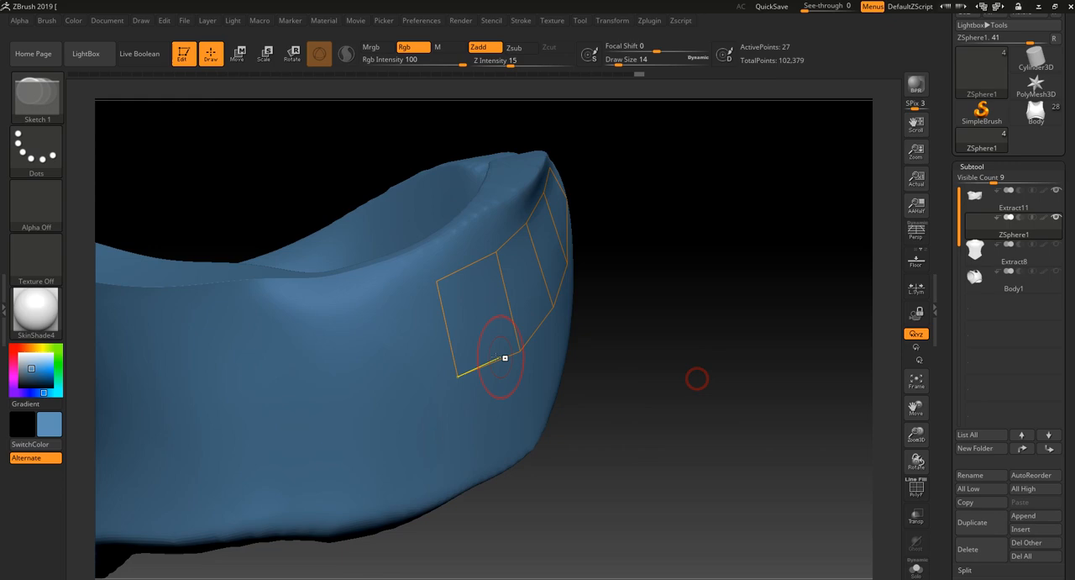
click(436, 282)
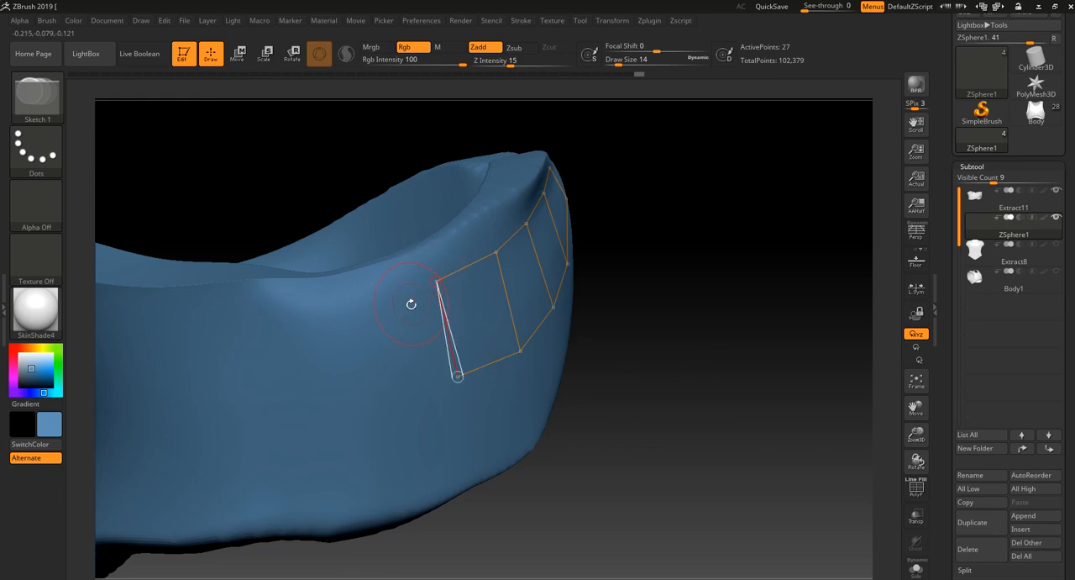
click(320, 317)
click(349, 406)
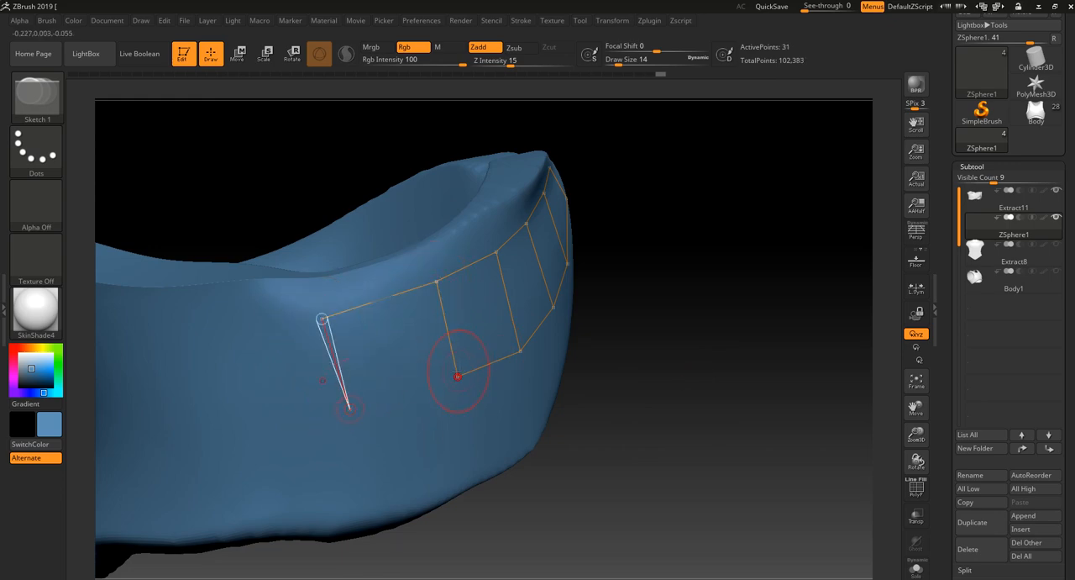
click(459, 376)
- Add a sixth quad that continues the strip around the side of the waist band
alt+right_drag(699, 296, 855, 225)
click(613, 303)
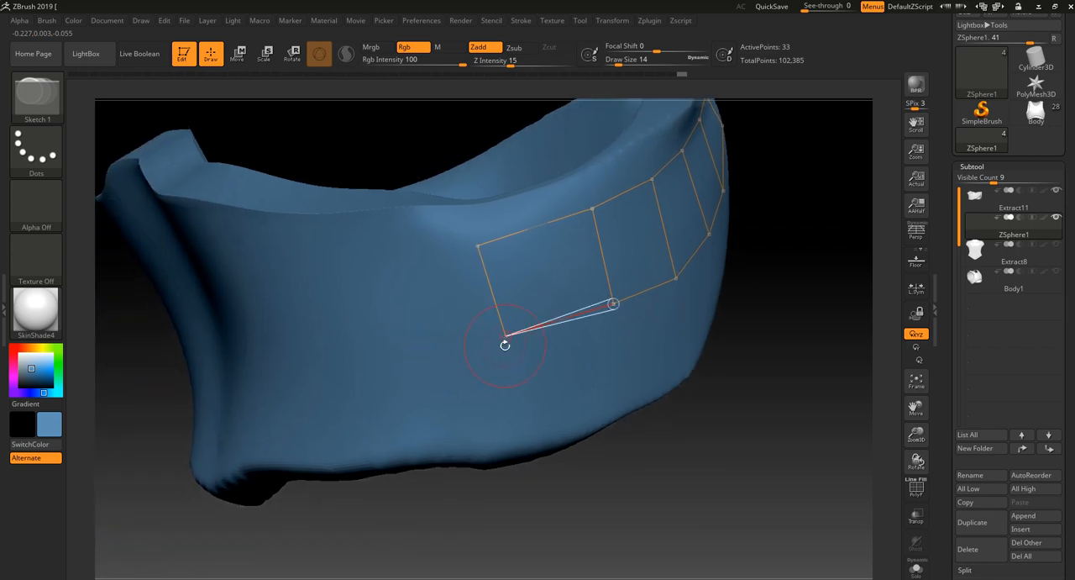
click(392, 368)
click(376, 269)
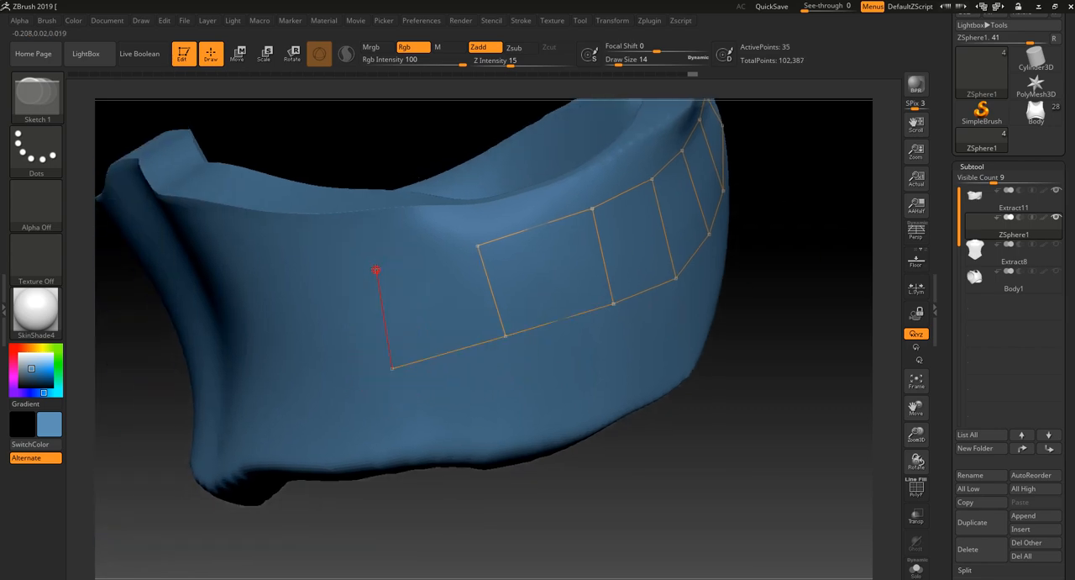
click(477, 246)
- Extend the strip with a seventh quad toward the back of the waist band
drag(351, 518, 322, 275)
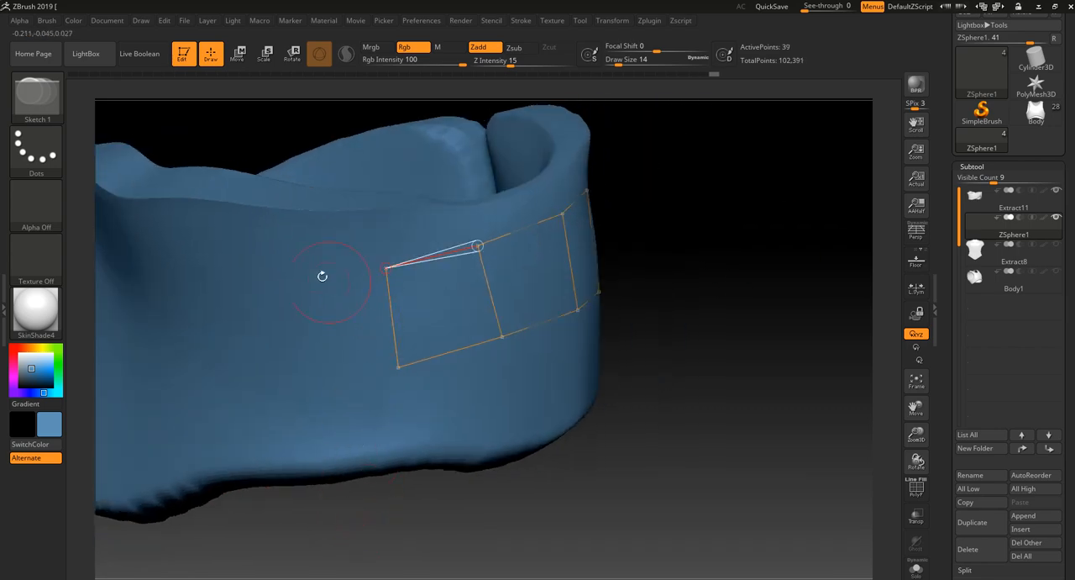
click(263, 275)
click(271, 381)
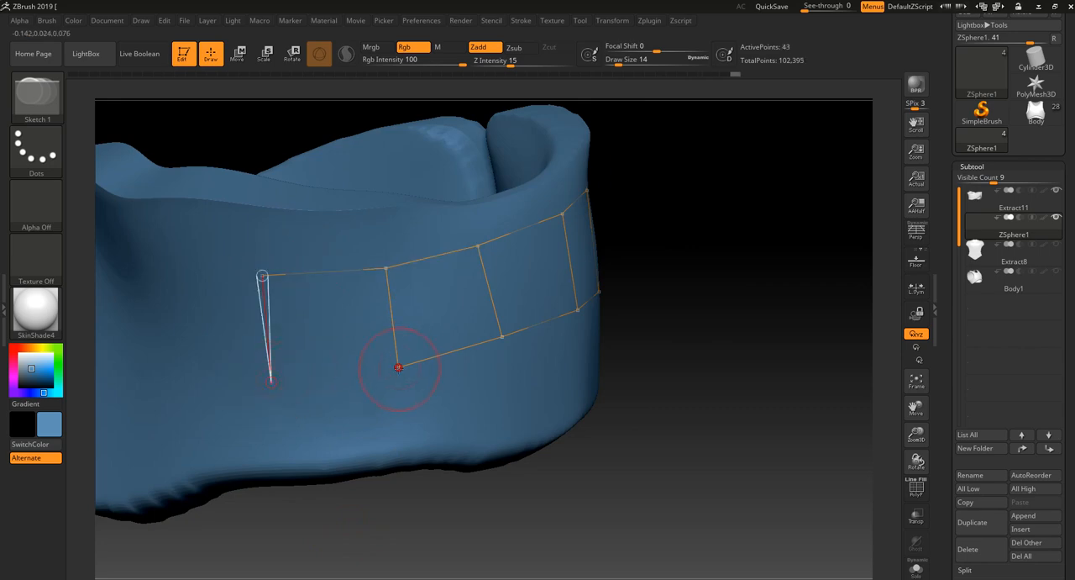
click(398, 366)
- Add an eighth quad on the back of the waist band, just short of the centre line
drag(361, 496, 626, 478)
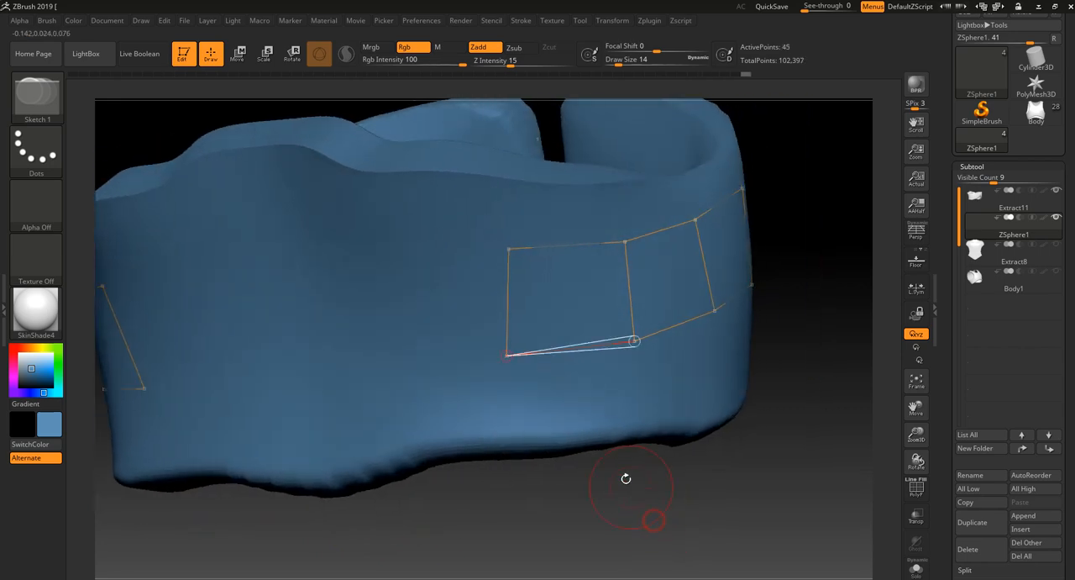
click(384, 365)
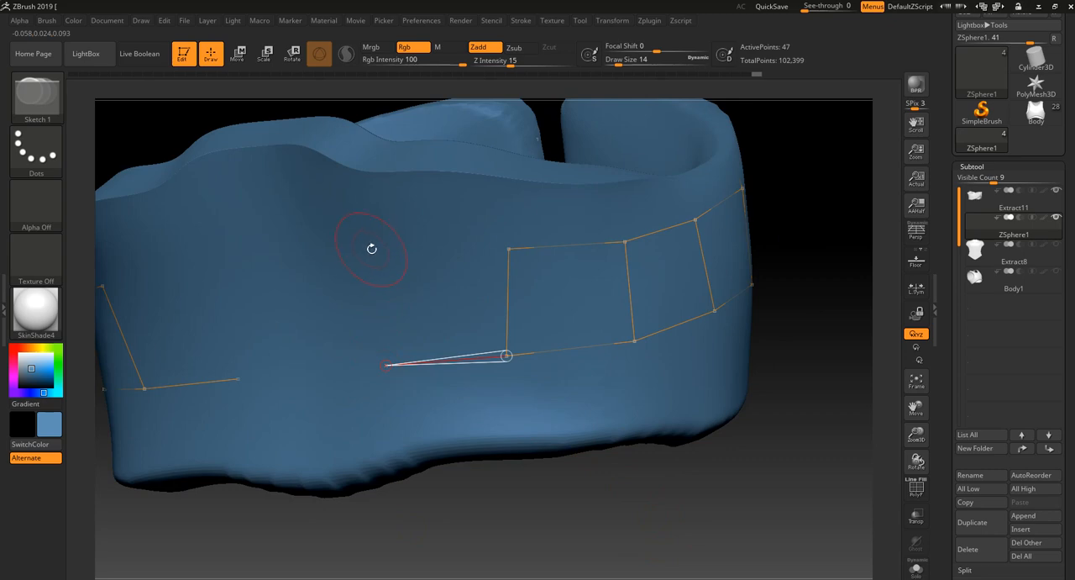
click(369, 251)
click(509, 249)
- Join the mirrored halves' upper edges with a point placed on the centre line of the back
drag(351, 534, 312, 399)
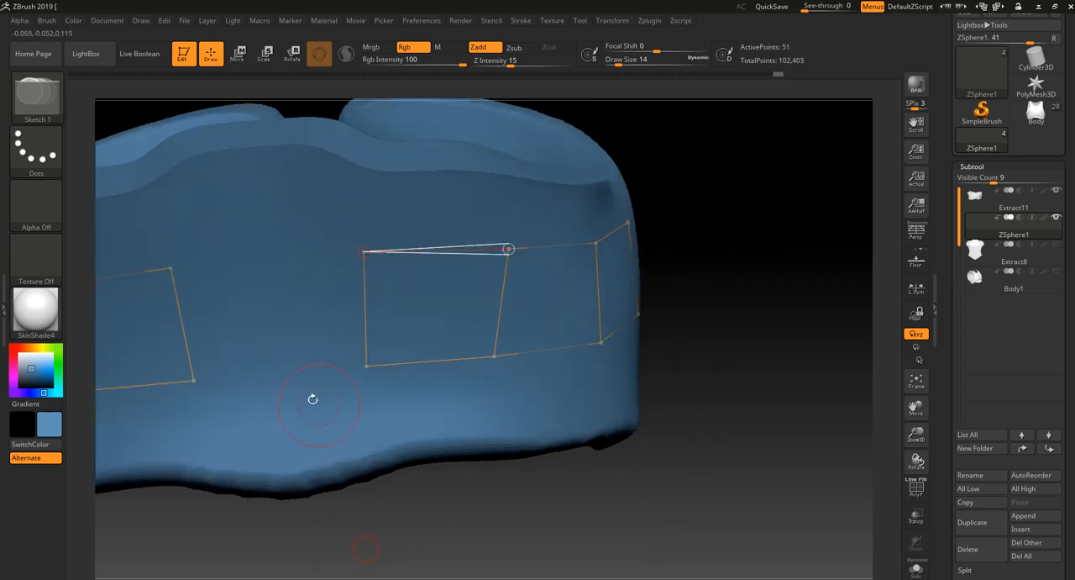
click(267, 257)
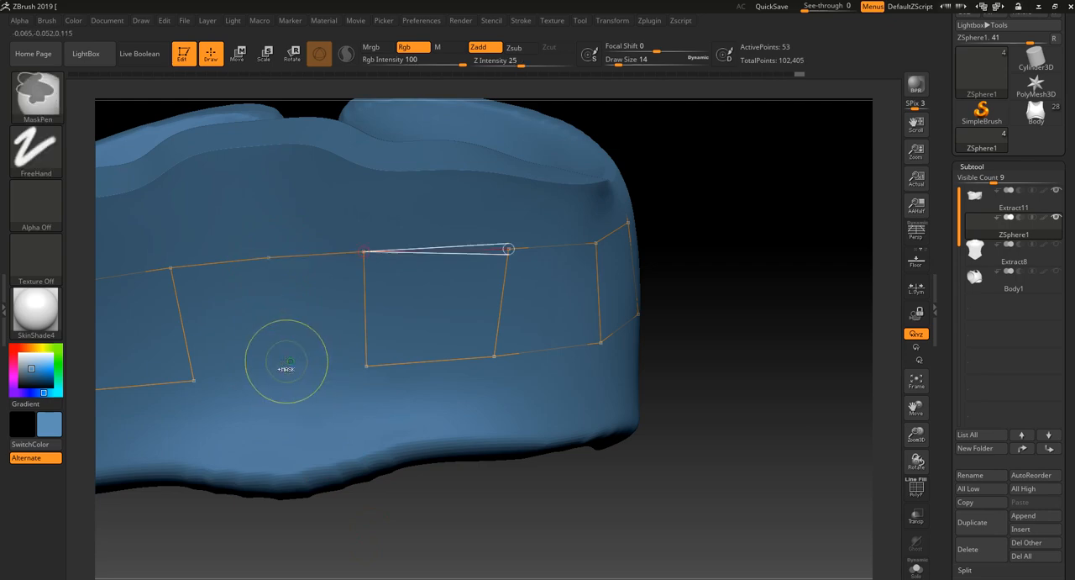
drag(243, 495, 277, 504)
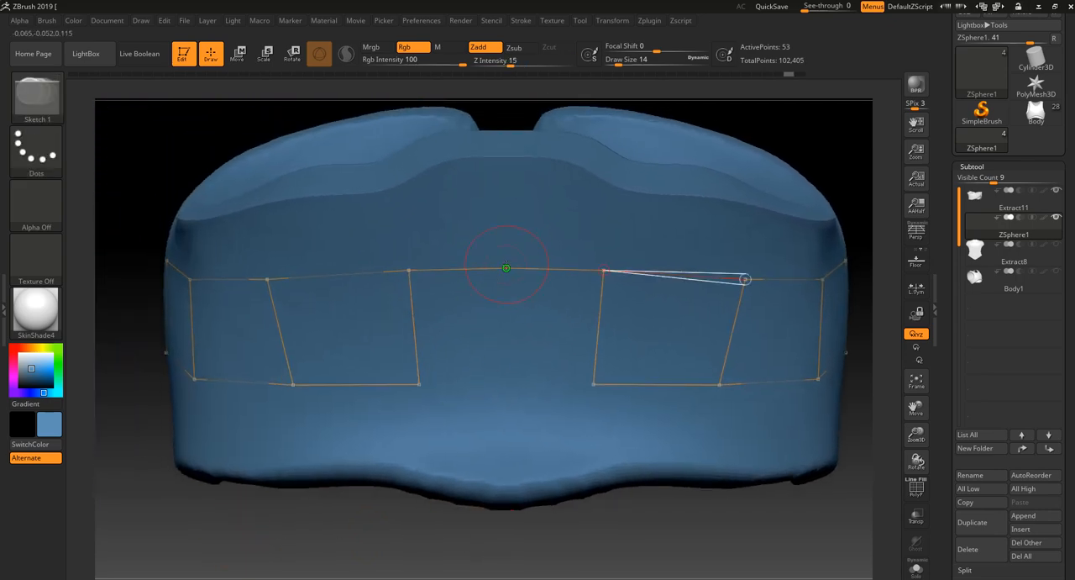
drag(395, 526, 397, 512)
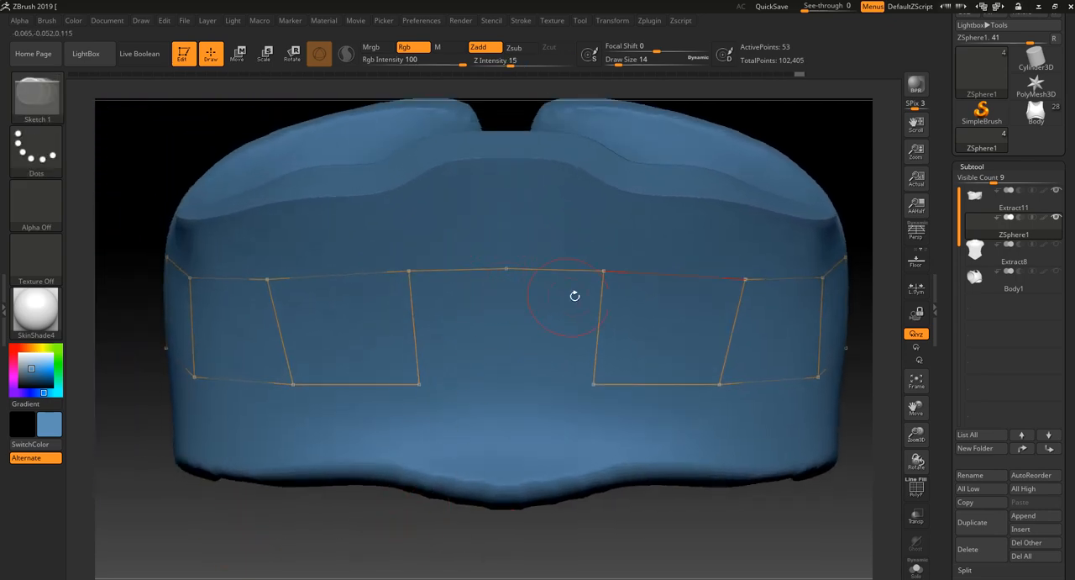
key(ctrl+z)
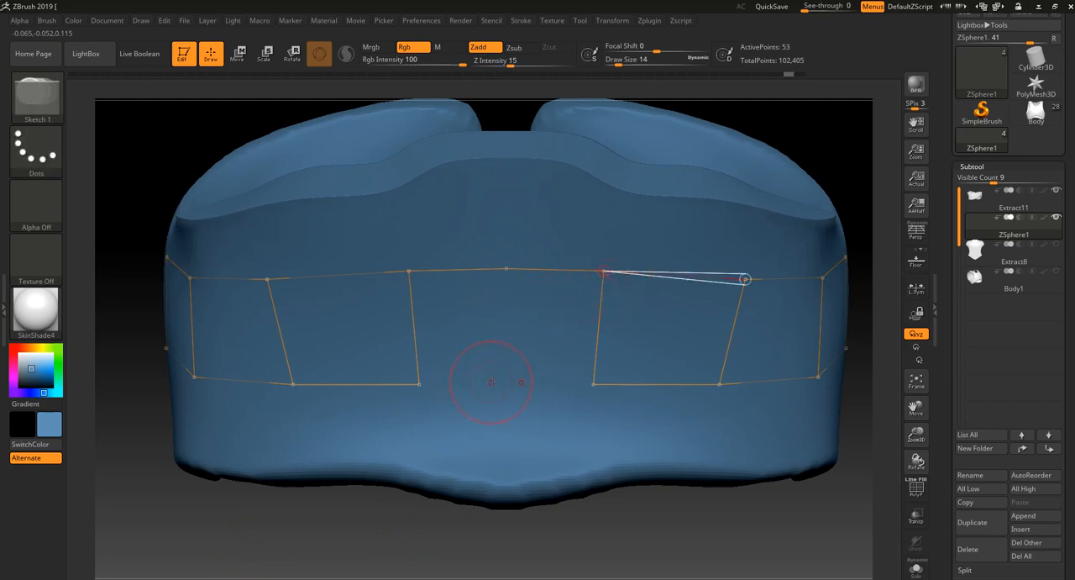
click(508, 371)
key(ctrl+z)
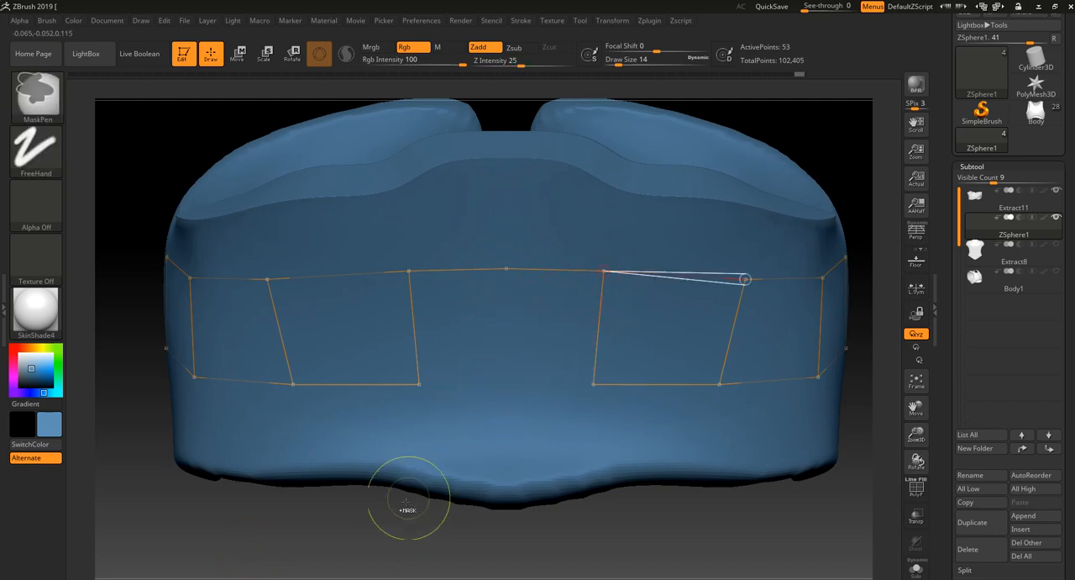
drag(345, 531, 373, 538)
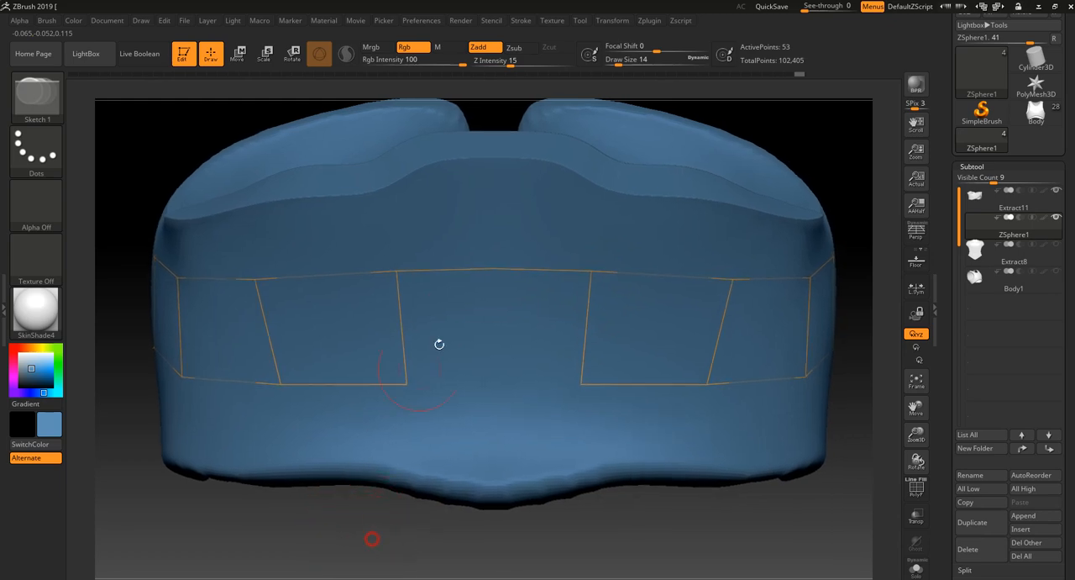
- Draw a vertical edge down the back's centre line and connect its lower point to the adjoining quads to close the strip
click(494, 269)
click(493, 380)
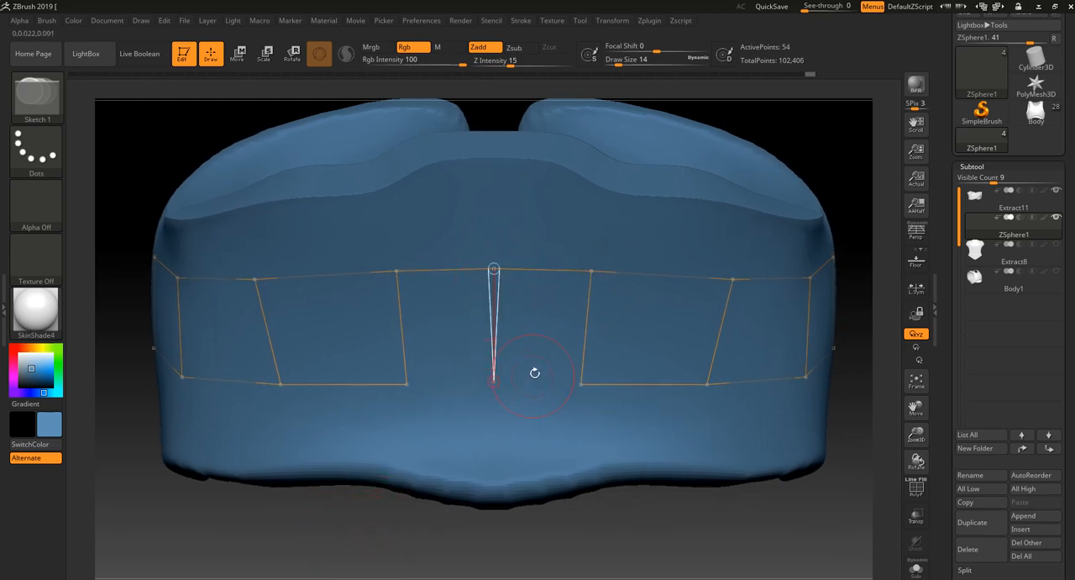
click(580, 384)
- Show the Body1 chest armour subtool again and switch to Move mode for adjusting the topology points
alt+drag(601, 496, 886, 311)
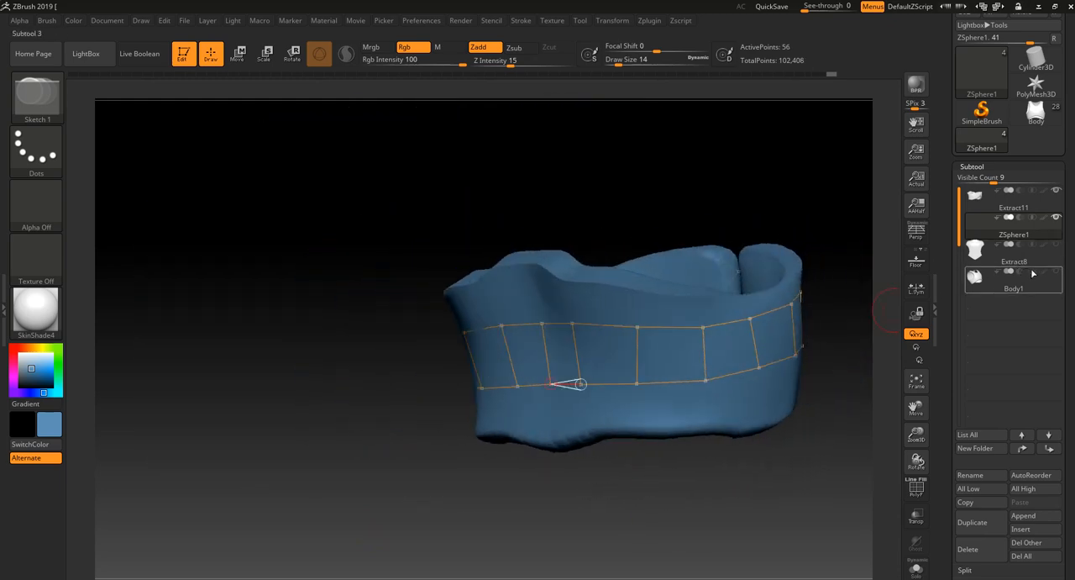
click(1056, 271)
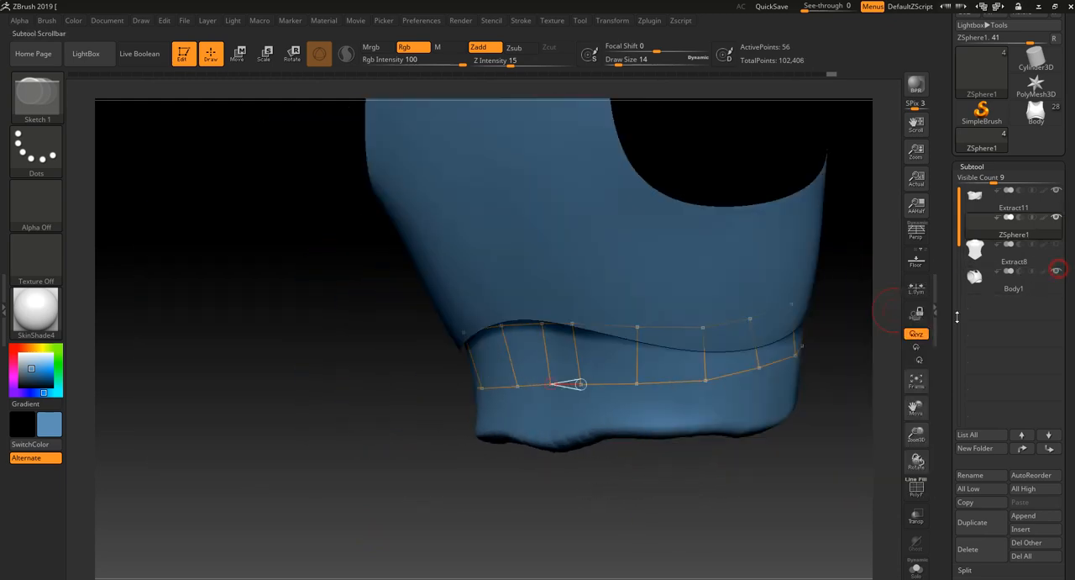
drag(738, 514, 651, 483)
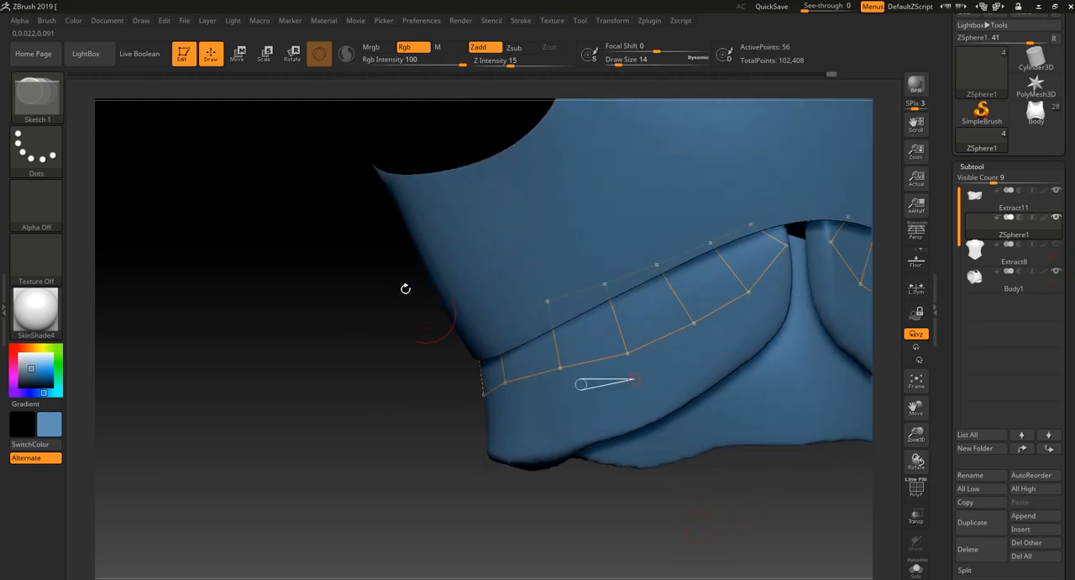
click(238, 55)
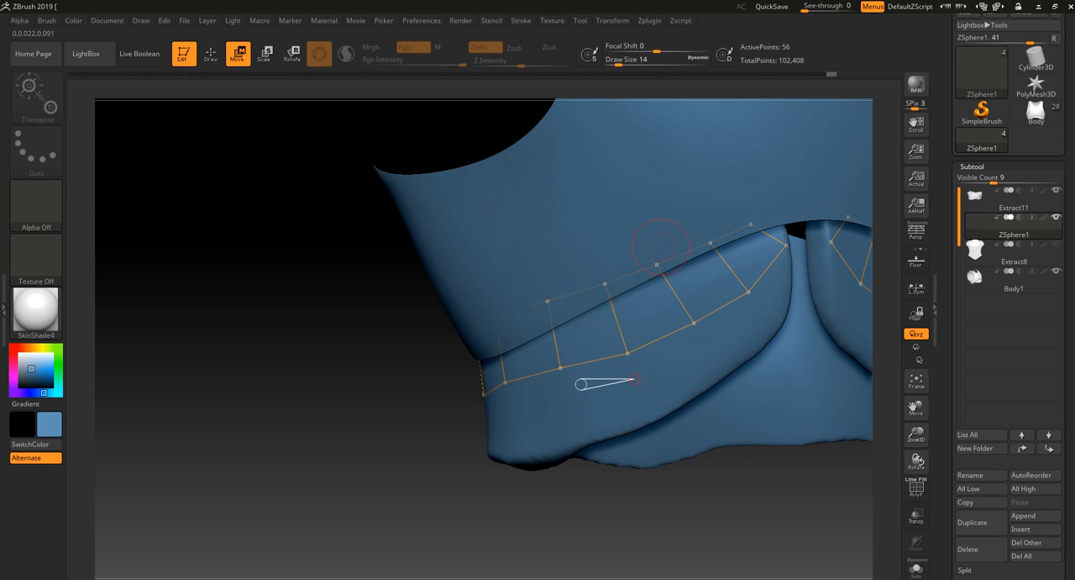
- Adjust the strip's lower points along the side and near the back centre to follow the waist band
drag(567, 381, 568, 375)
drag(437, 403, 456, 420)
drag(501, 381, 499, 390)
drag(471, 457, 516, 413)
drag(434, 401, 443, 400)
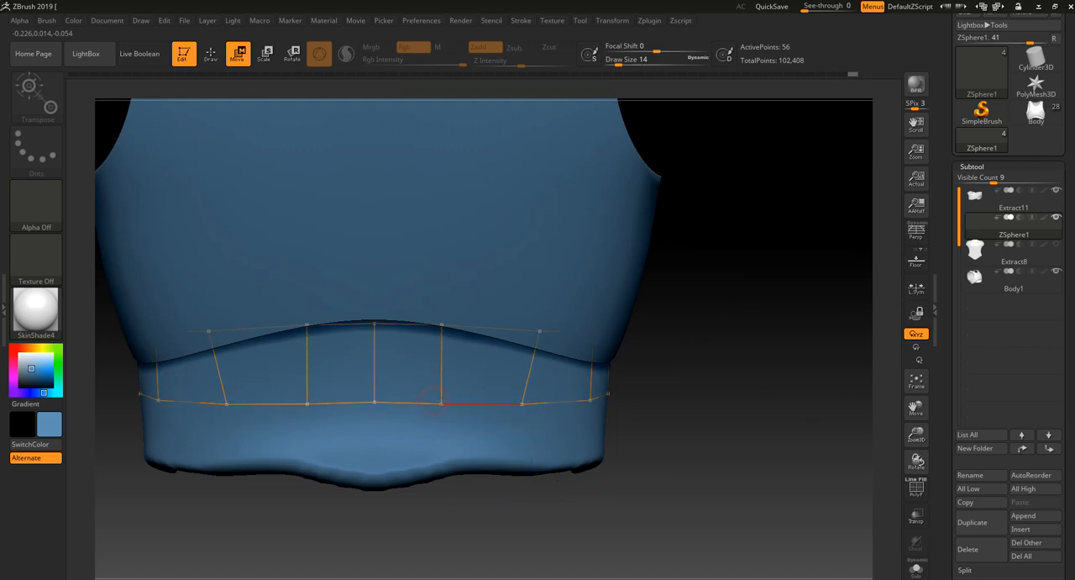
- Lower the strip's bottom points across the back, including the centre point, to make the back quads taller
drag(522, 402, 520, 408)
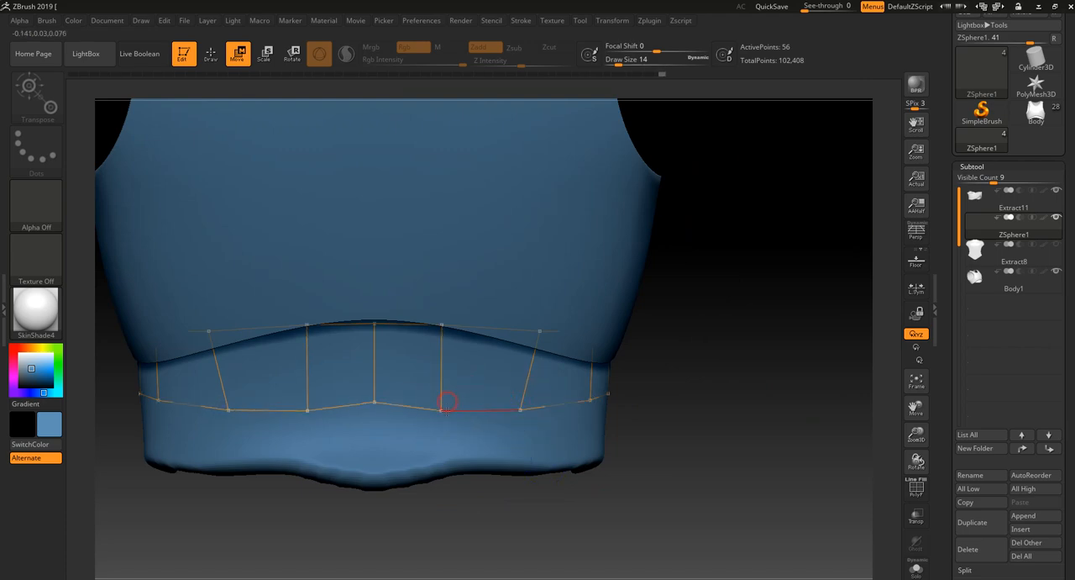
drag(445, 401, 444, 415)
right_drag(371, 400, 377, 397)
drag(374, 402, 375, 430)
drag(444, 416, 443, 433)
drag(518, 409, 517, 427)
- Lower the strip's bottom points at the side of the waist so they flow into the lowered back edge
right_drag(560, 510, 529, 485)
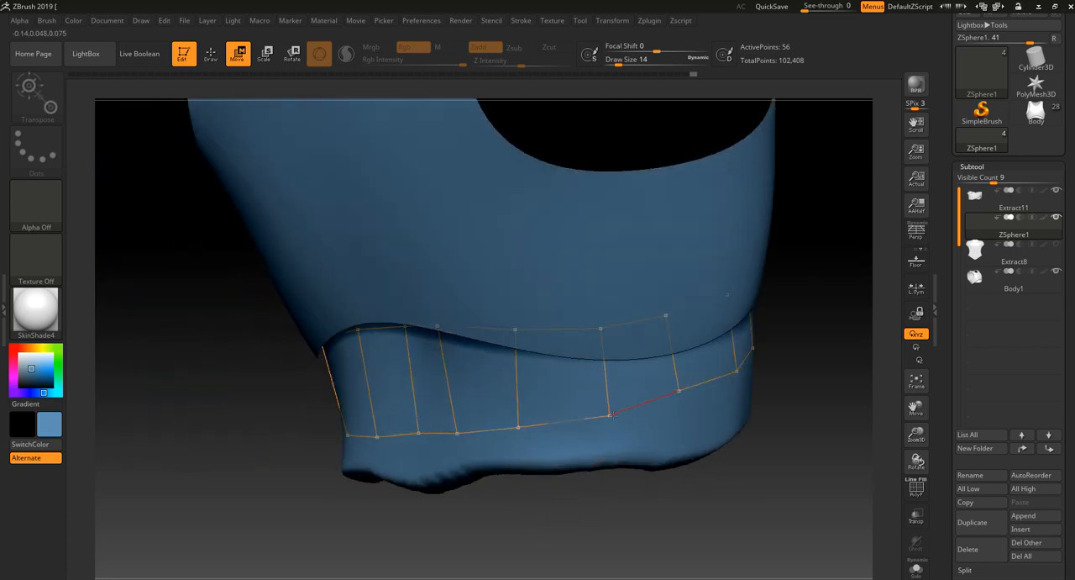
drag(679, 391, 681, 401)
drag(705, 494, 736, 394)
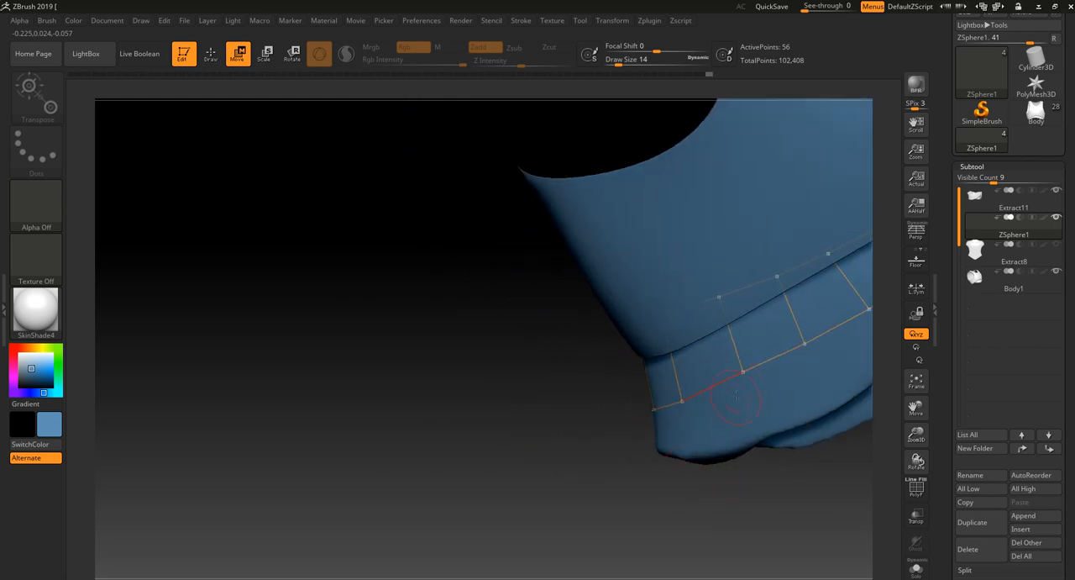
drag(727, 474, 567, 478)
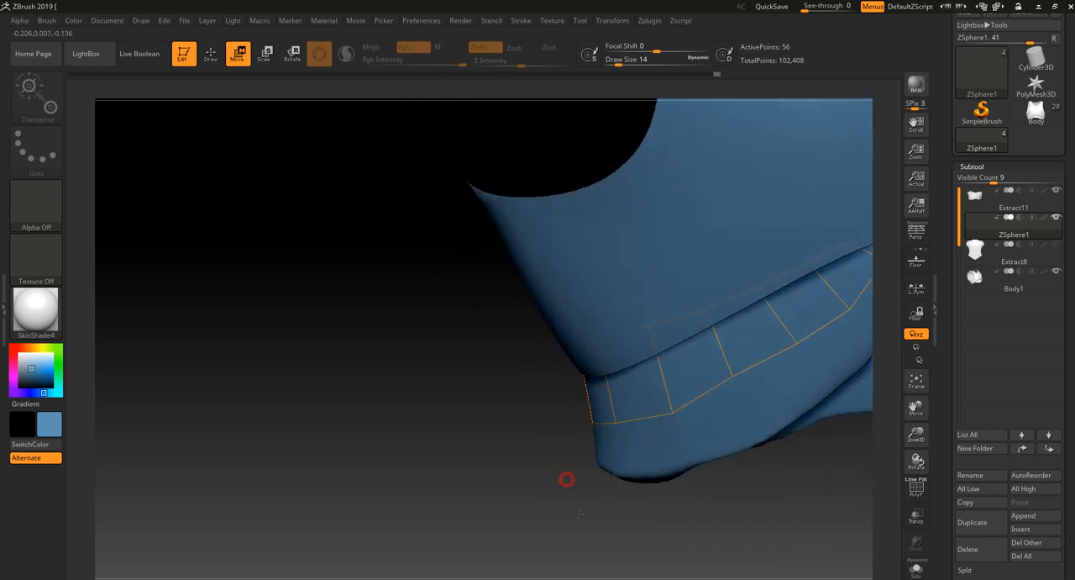
- Fine-tune the strip's lower points along the side of the waist band
drag(797, 343, 798, 352)
click(739, 385)
alt+drag(764, 484, 633, 518)
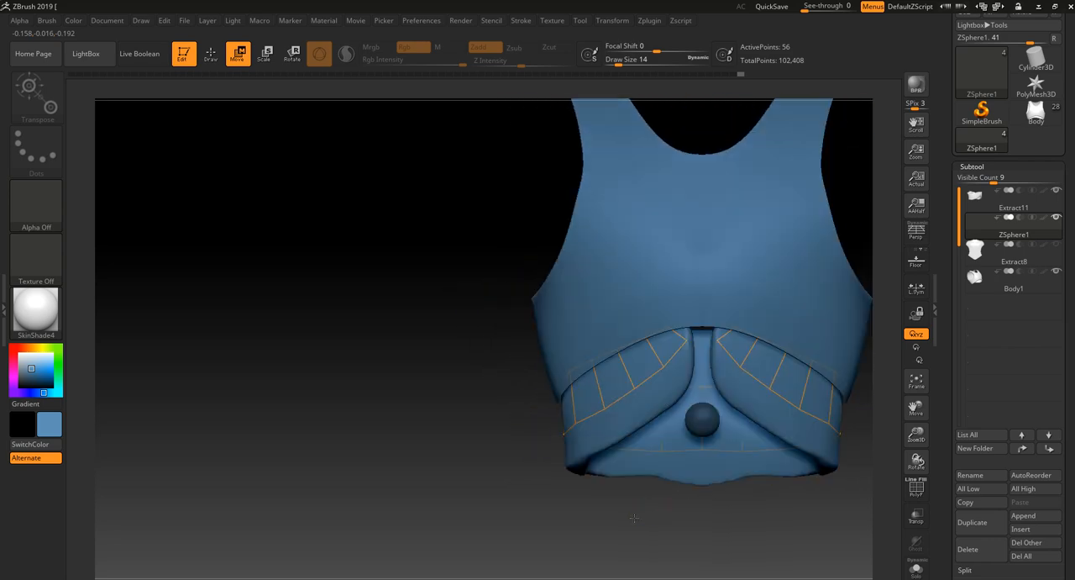
- Show the Extract8 subtool and adjust the strip's lower points along the side and next to that plate
click(1056, 244)
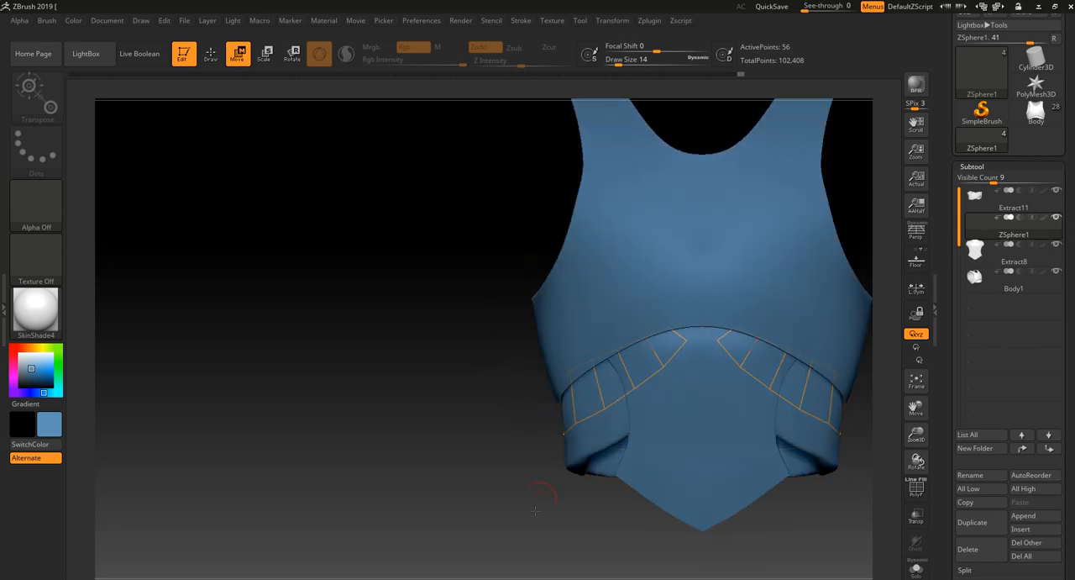
drag(535, 510, 634, 457)
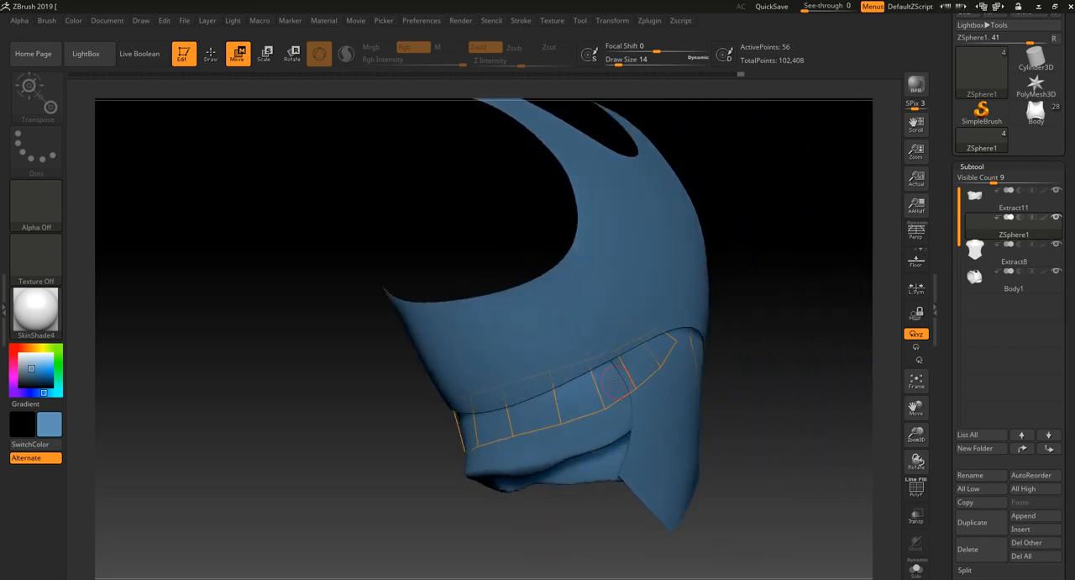
drag(591, 511, 536, 516)
drag(567, 422, 476, 449)
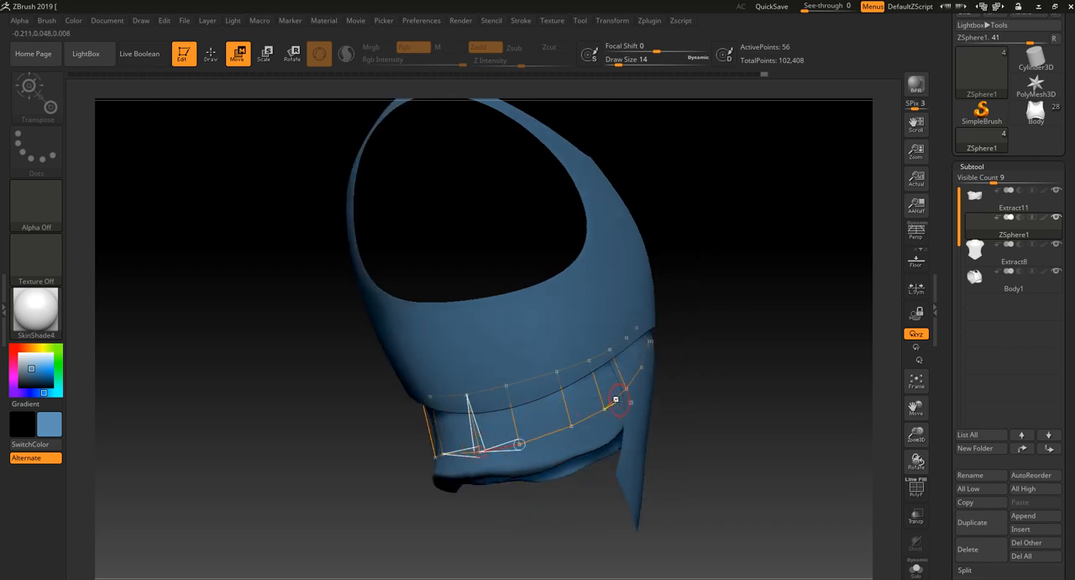
drag(626, 388, 628, 383)
alt+drag(714, 319, 747, 383)
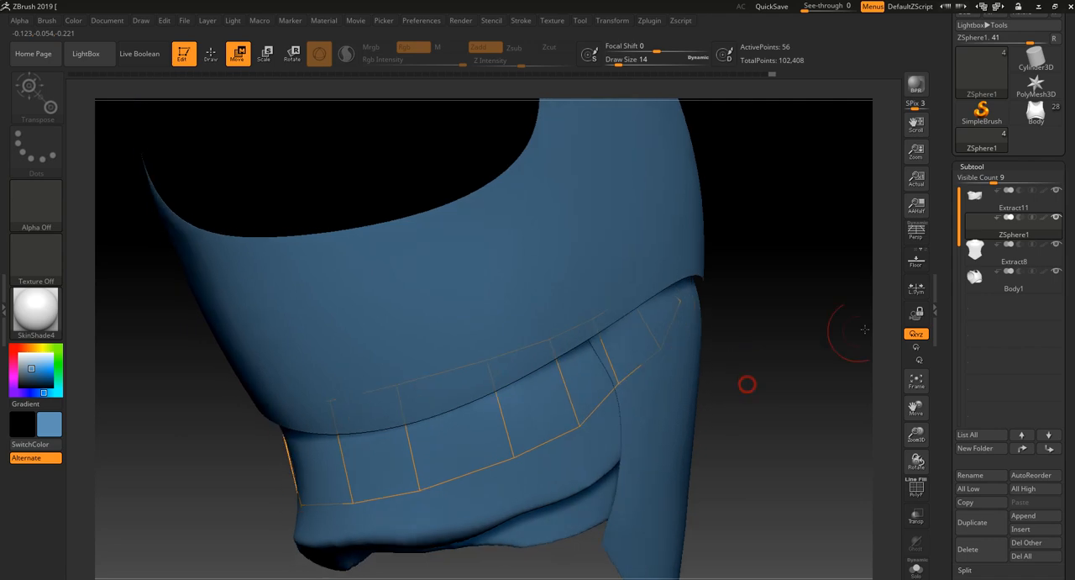
- Hide the Extract8 subtool and raise the second-to-last lower point near the strip's front end
click(1059, 244)
drag(797, 350, 819, 351)
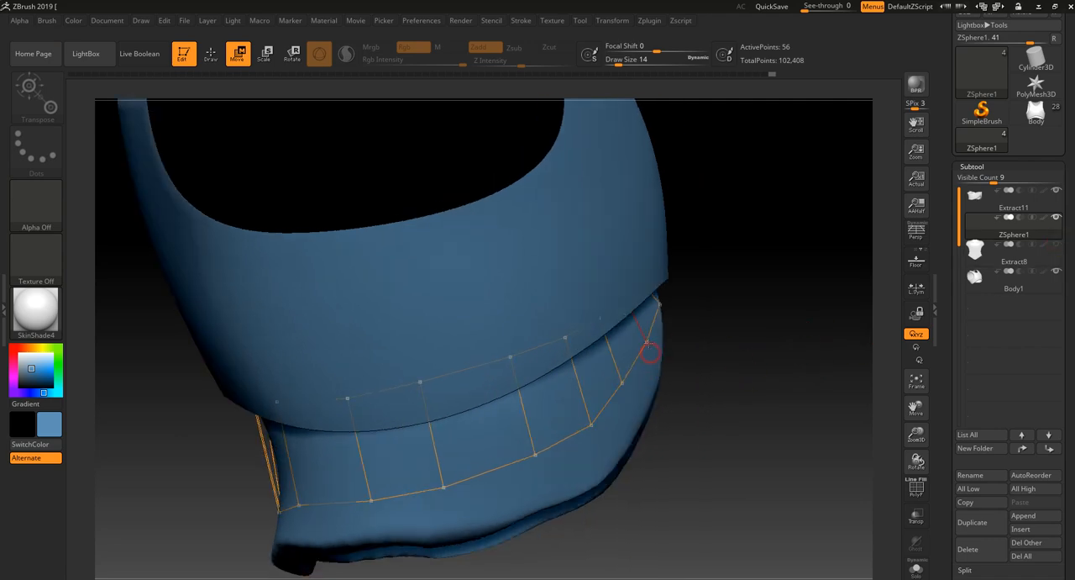
drag(649, 346, 653, 341)
drag(796, 349, 699, 367)
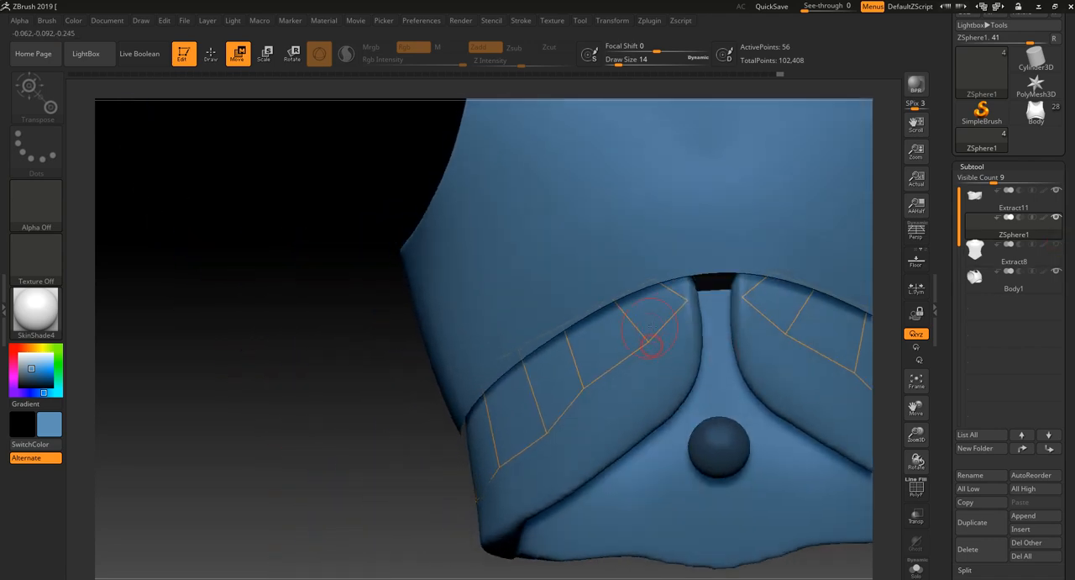
drag(648, 342, 642, 334)
- Smooth the lower edge near the front by shifting the neighbouring point and pulling the strip's front tip up and outward
drag(404, 531, 505, 443)
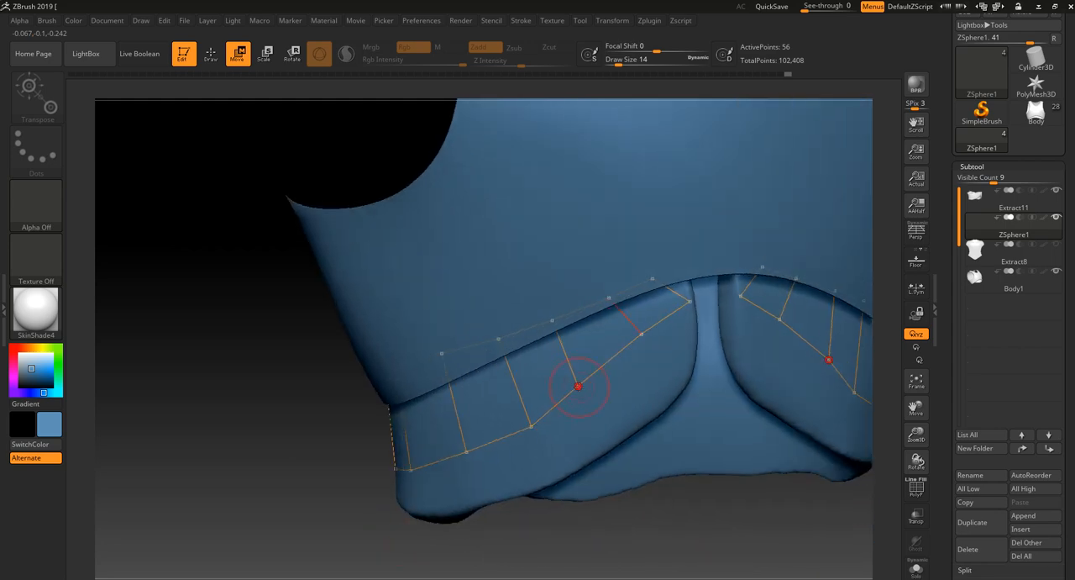
drag(578, 387, 581, 390)
drag(690, 301, 674, 292)
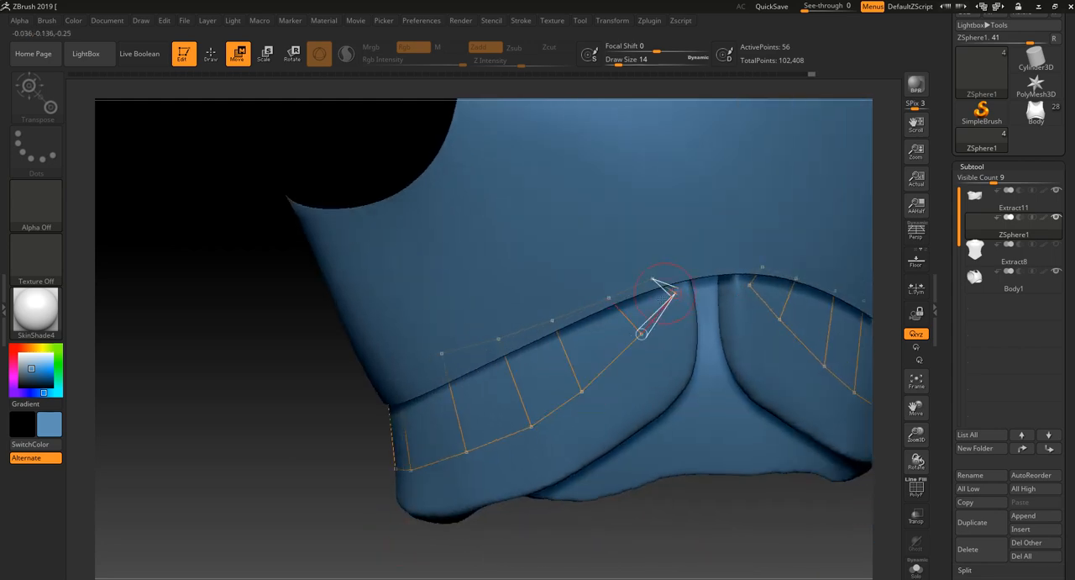
drag(599, 535, 639, 536)
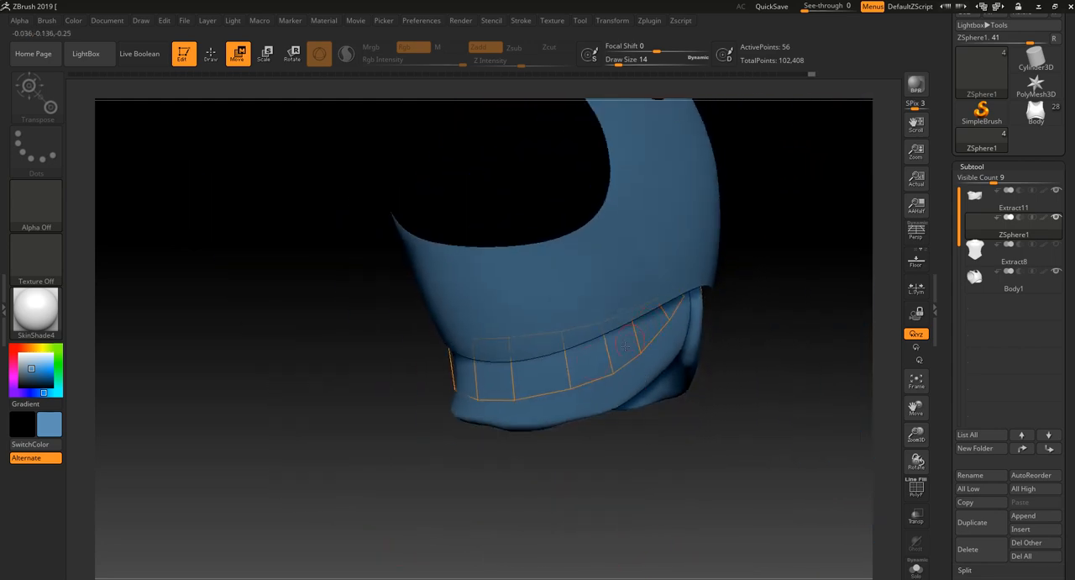
- Hide the Body1 subtool, then straighten the cross edges at the side of the back and level the bottom points beside the centre
drag(491, 475, 888, 306)
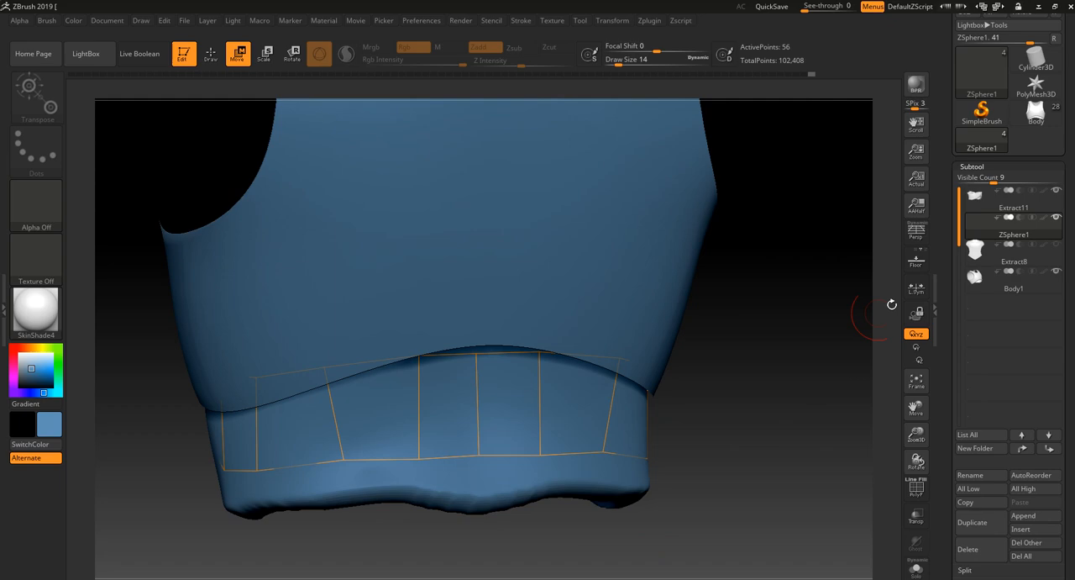
click(1056, 273)
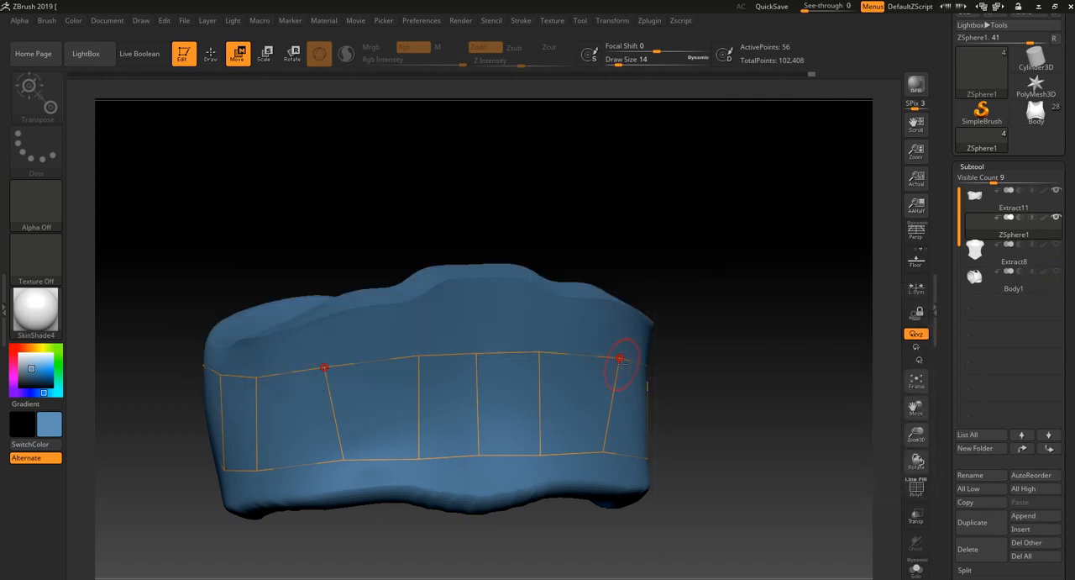
drag(621, 361, 614, 362)
drag(604, 452, 614, 454)
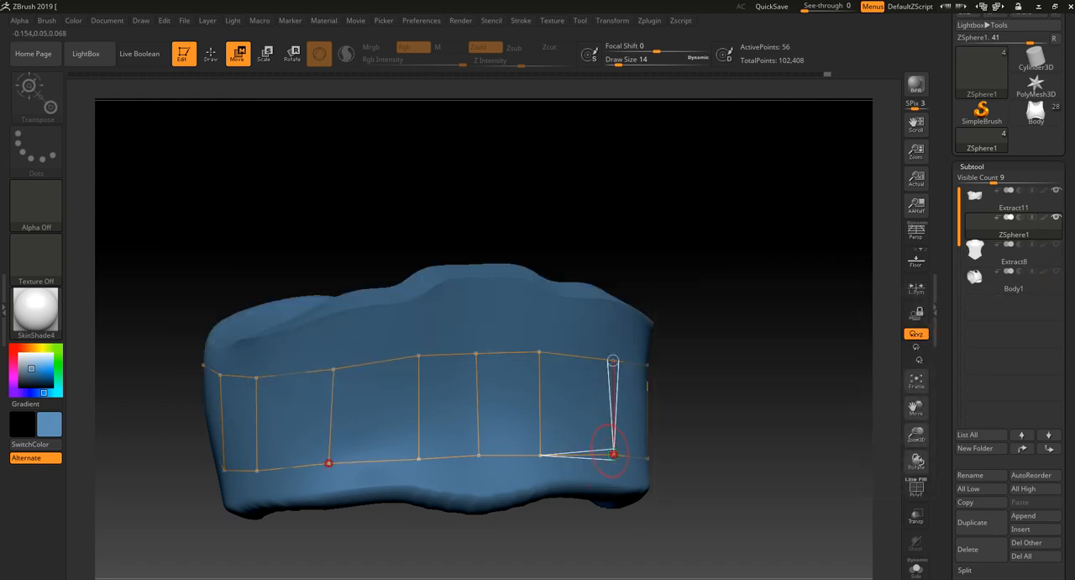
drag(477, 455, 478, 458)
click(540, 455)
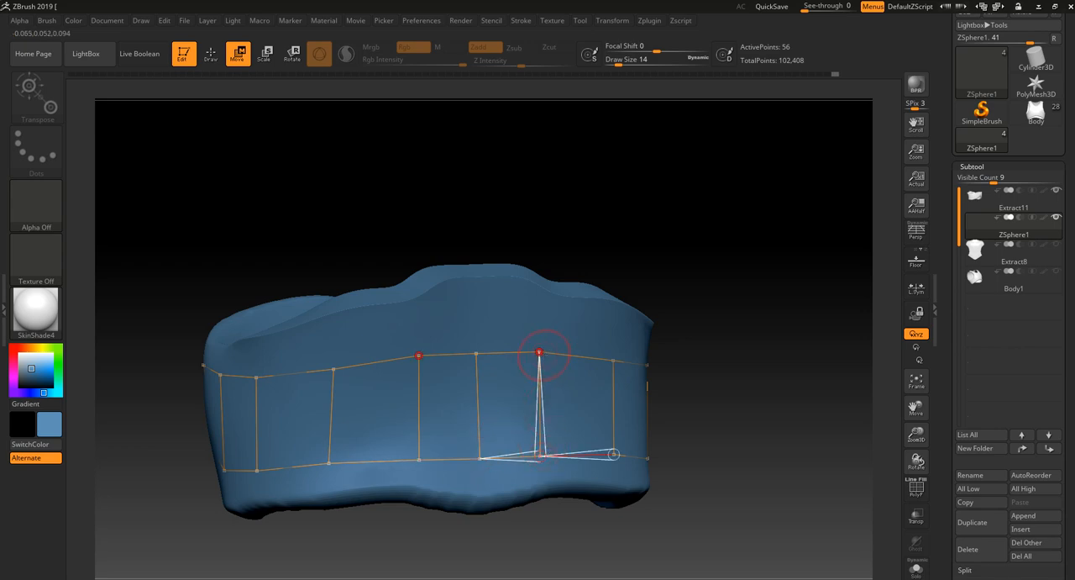
- Shift the strip's upper points across the side of the back so the cross edges stand straighter
right_drag(546, 349, 624, 359)
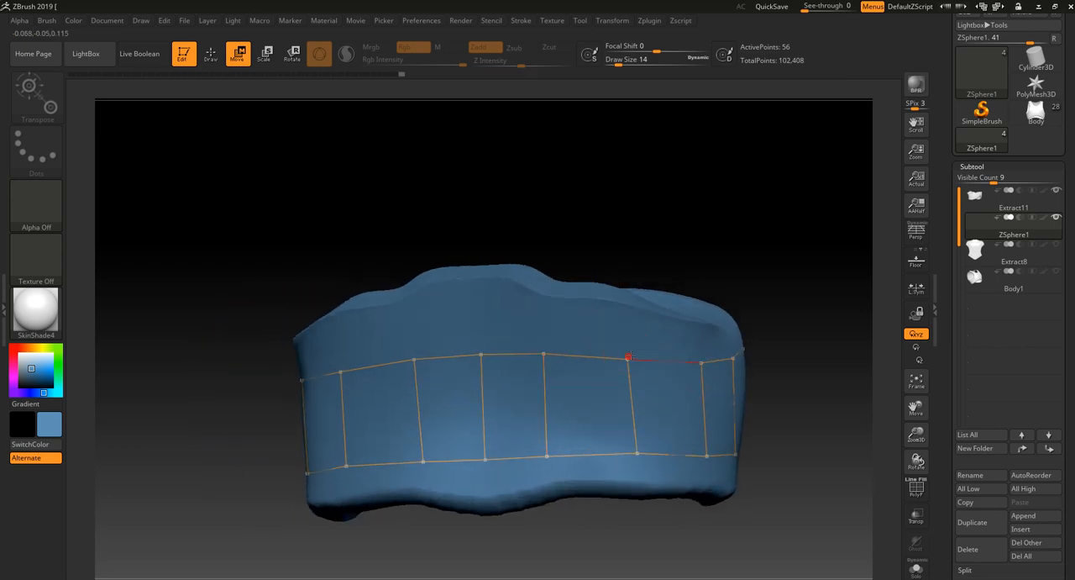
click(636, 359)
right_drag(605, 535, 571, 465)
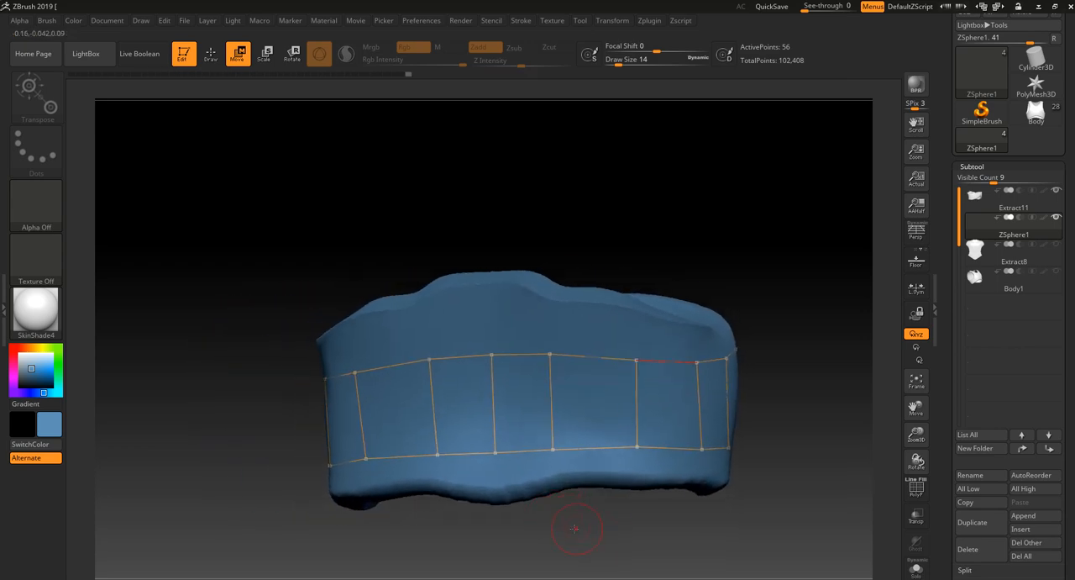
right_drag(574, 528, 584, 546)
click(636, 359)
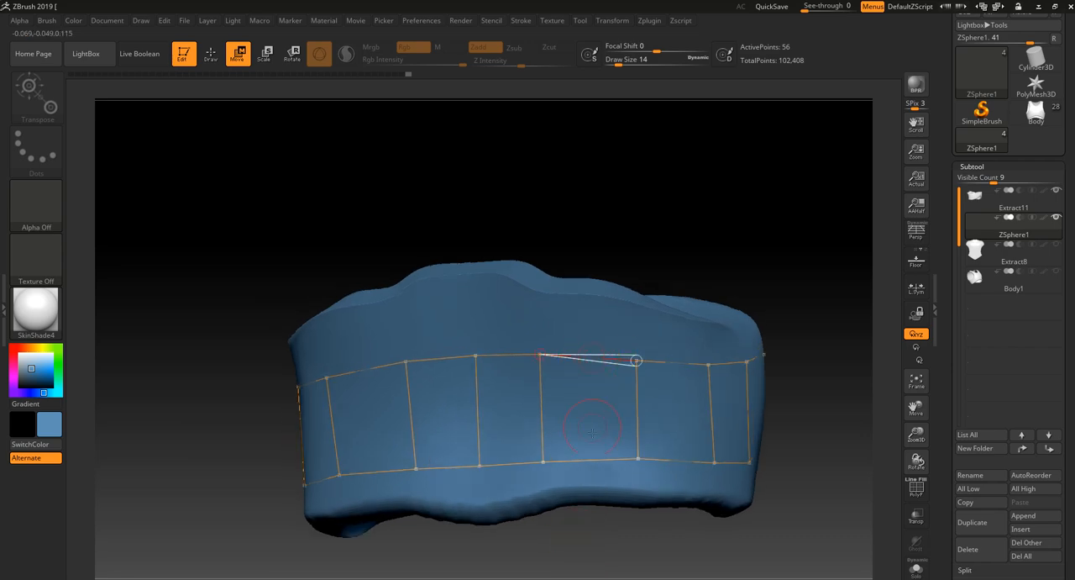
- Insert a mirrored cross edge from the upper to the lower row, splitting the wide quad at the side of the back
click(211, 53)
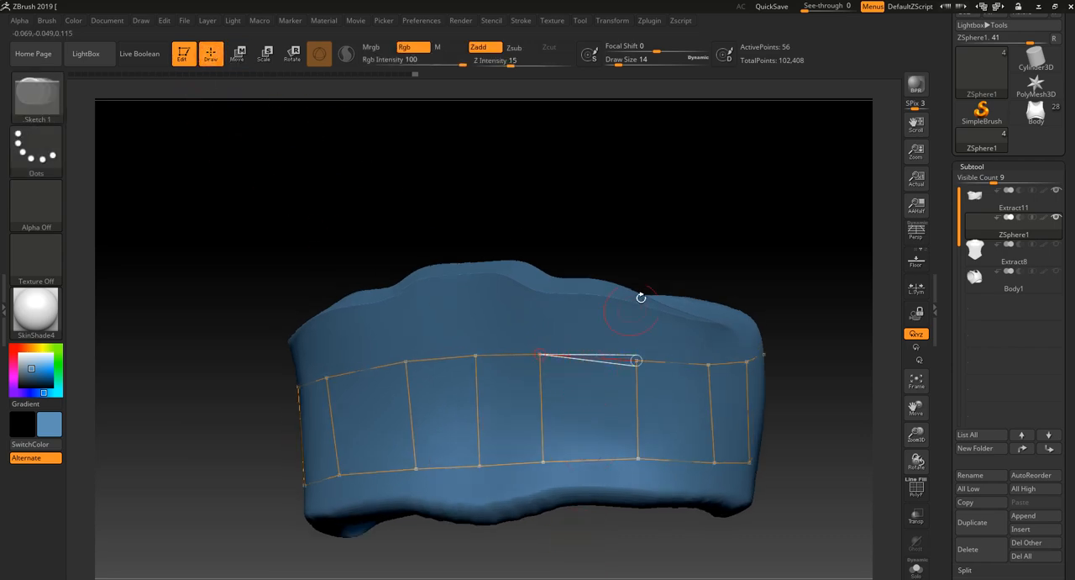
right_drag(641, 298, 581, 367)
click(589, 358)
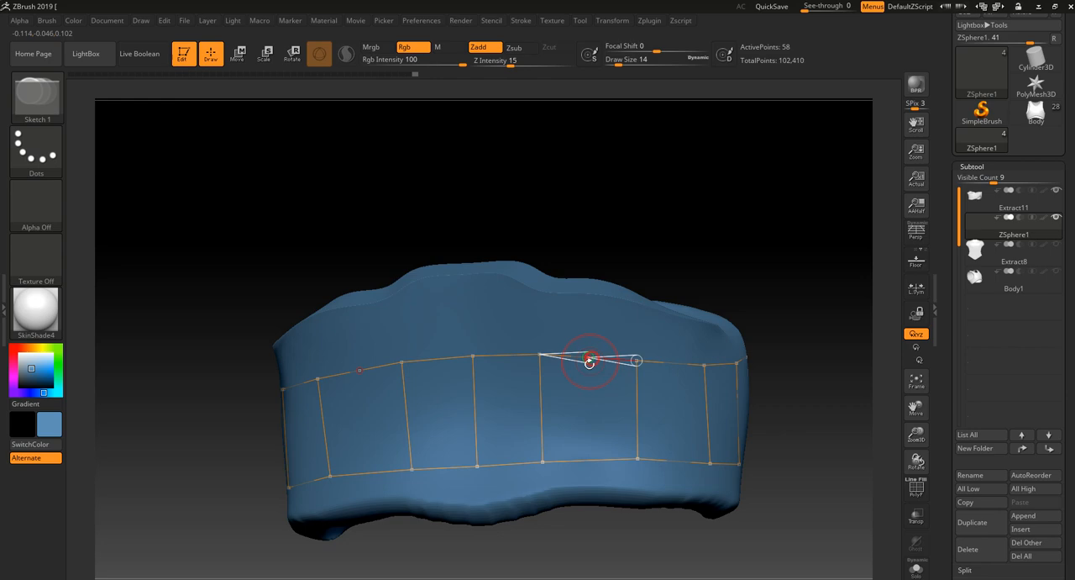
click(590, 460)
- Switch to Move mode and reposition the top and bottom points of the cross edge beside the new one for even spacing
key(w)
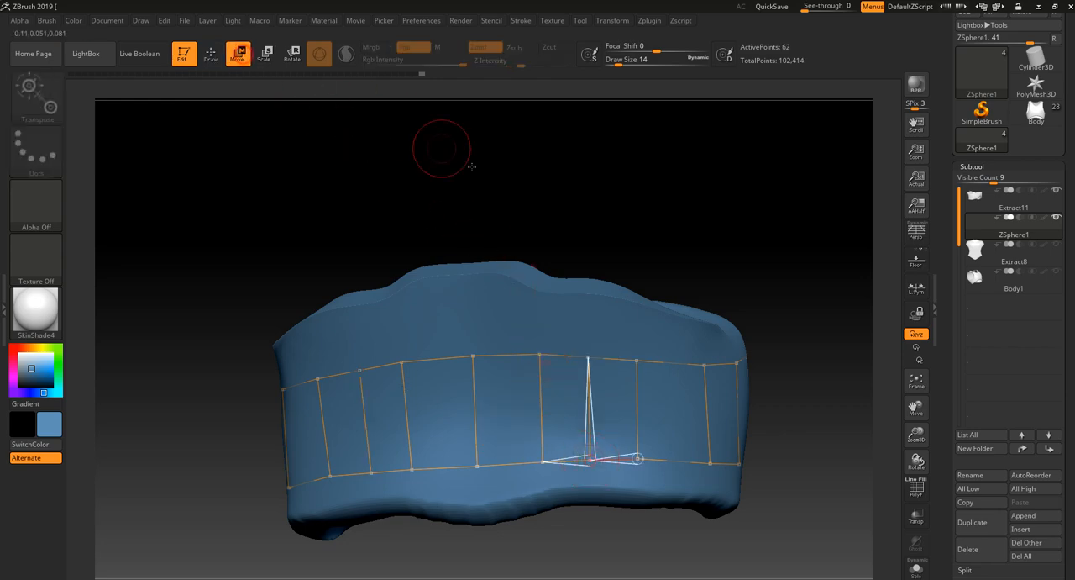
right_drag(440, 150, 702, 244)
drag(628, 380, 650, 380)
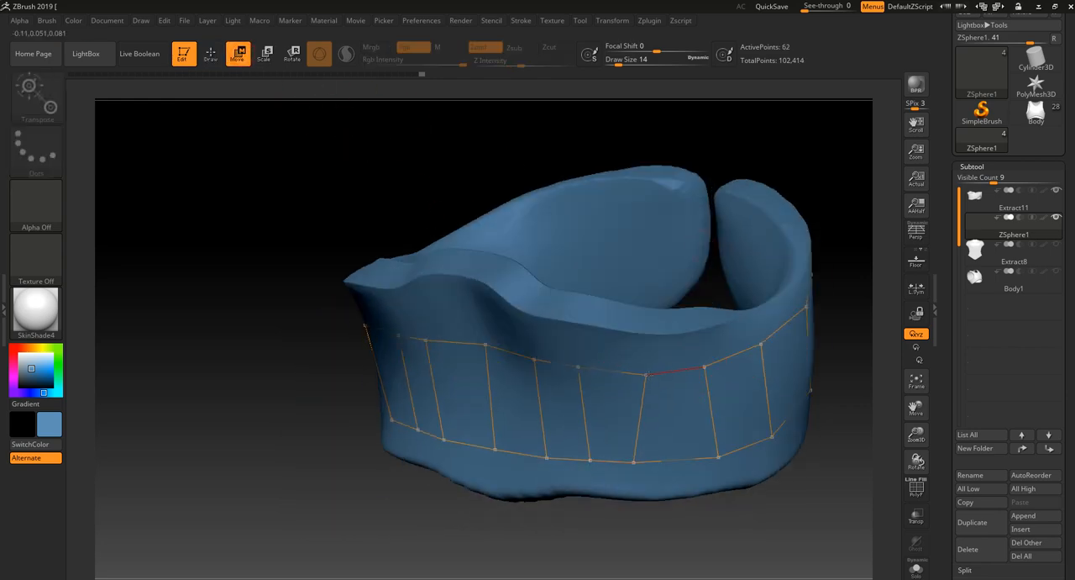
drag(636, 459, 648, 465)
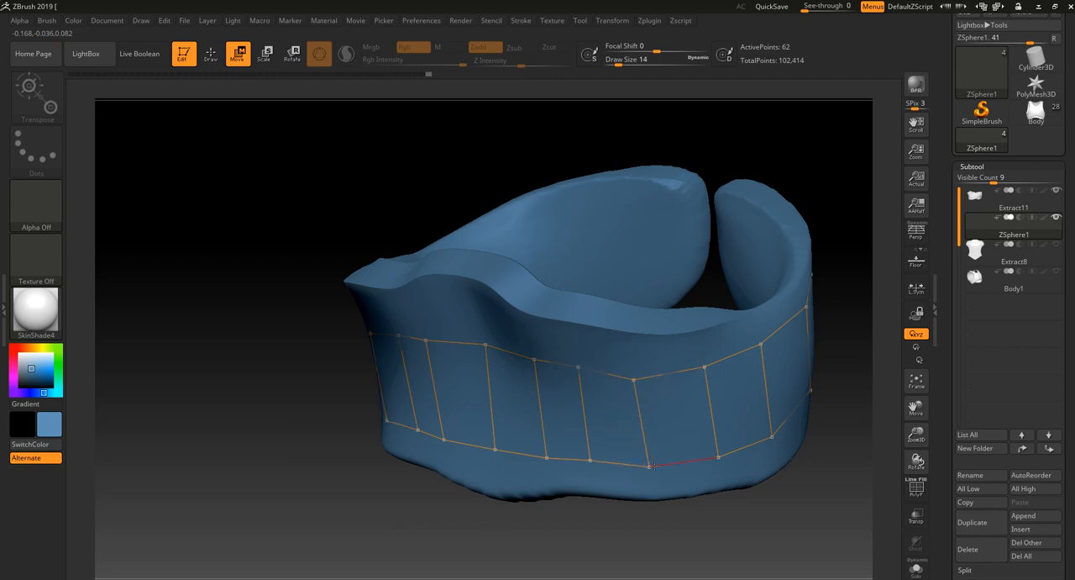
- Straighten the new cross edge on the back and level the upper points from it around to the side
drag(577, 546, 614, 540)
drag(584, 373, 588, 369)
right_drag(638, 380, 633, 375)
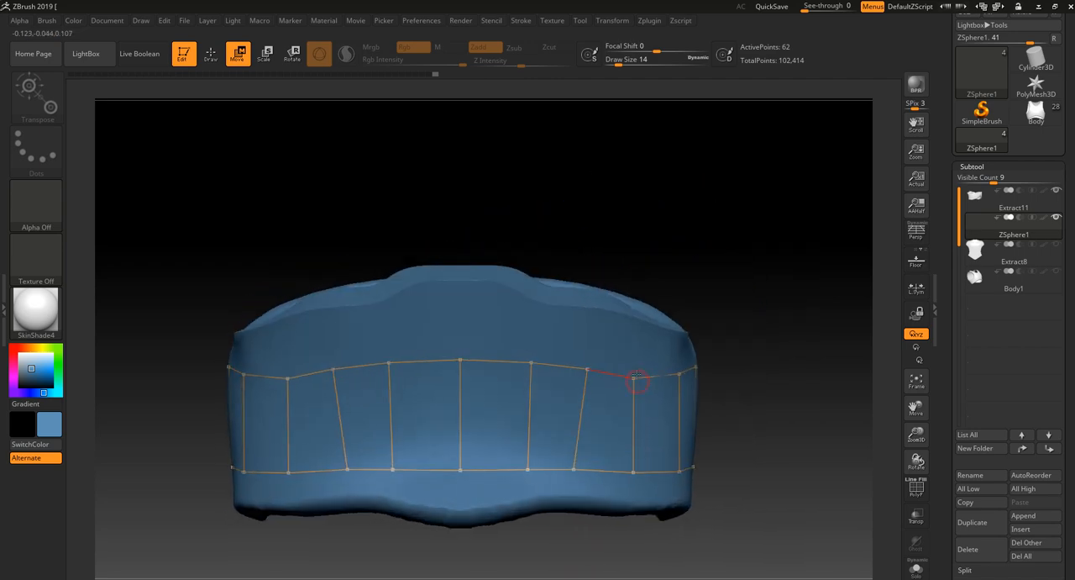
drag(632, 376, 634, 369)
drag(574, 468, 586, 469)
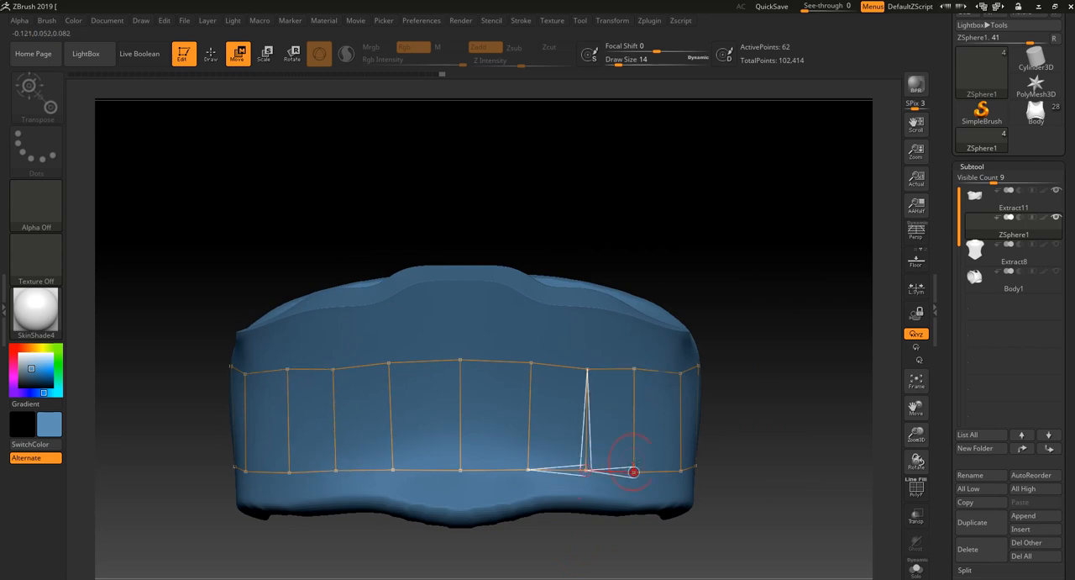
drag(635, 370, 634, 372)
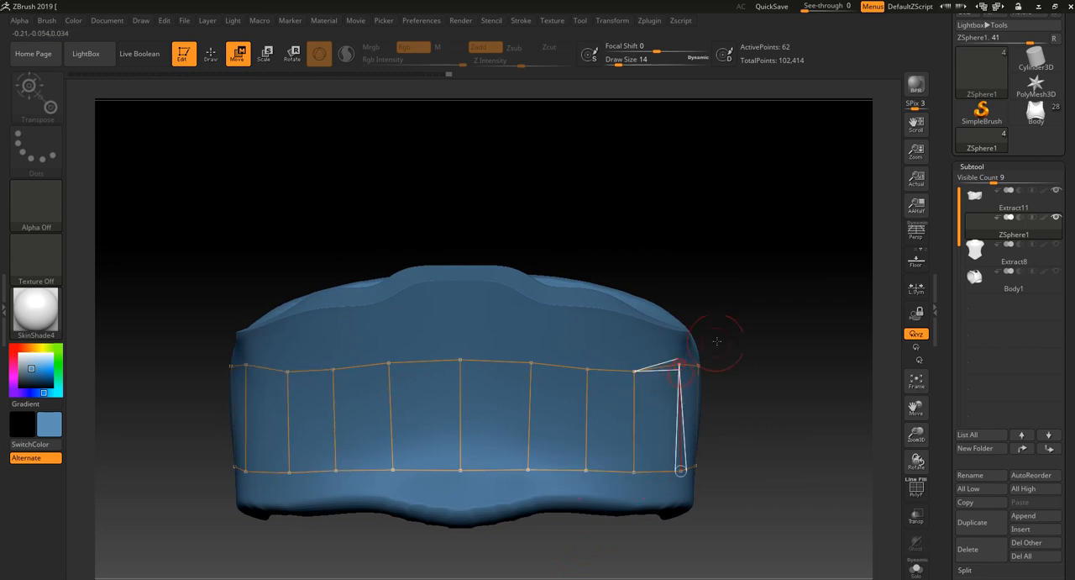
right_drag(682, 363, 673, 363)
- Raise the strip's upper centre-back point and the points beside it to form a smooth arch
drag(605, 375, 560, 369)
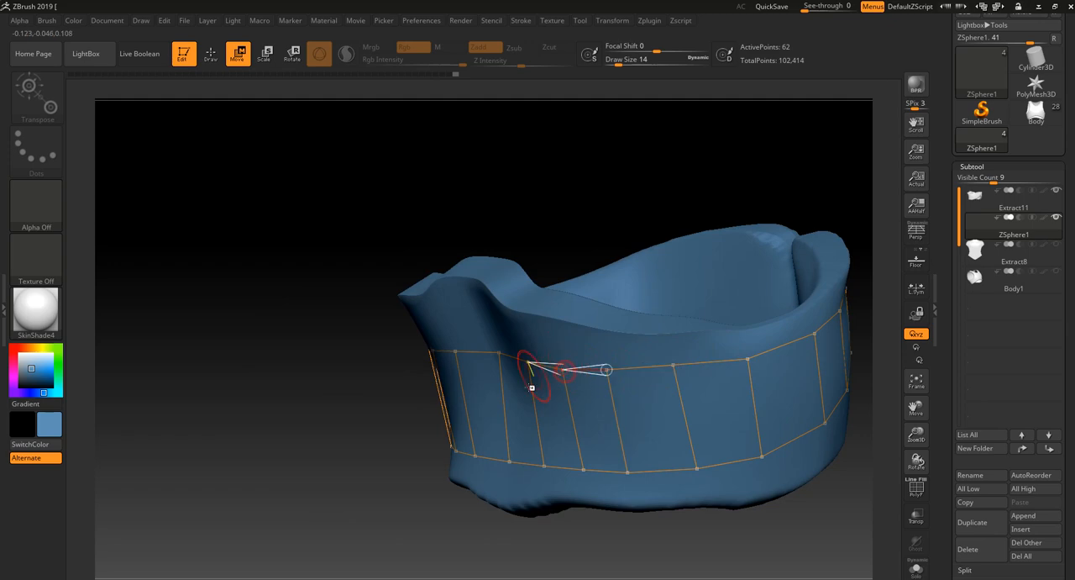
drag(445, 540, 530, 523)
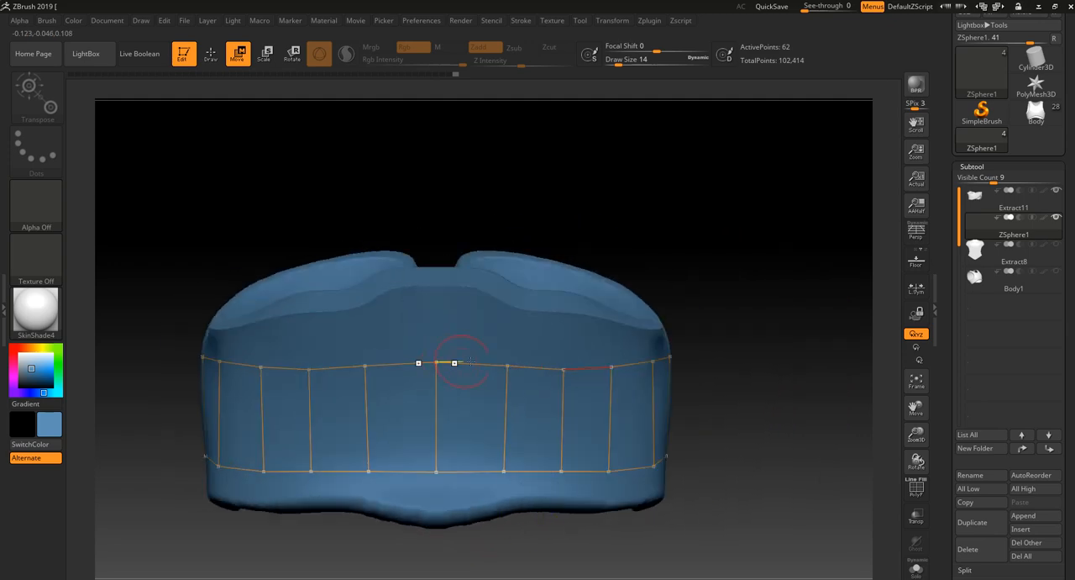
drag(507, 366, 506, 357)
drag(438, 362, 437, 348)
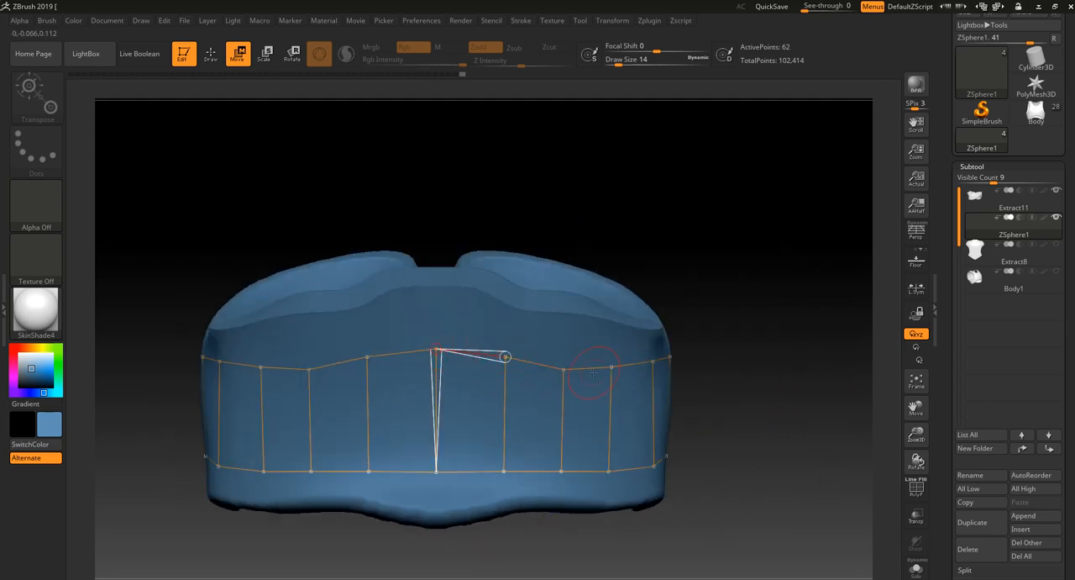
drag(566, 369, 566, 363)
alt+drag(678, 312, 558, 287)
drag(536, 454, 530, 488)
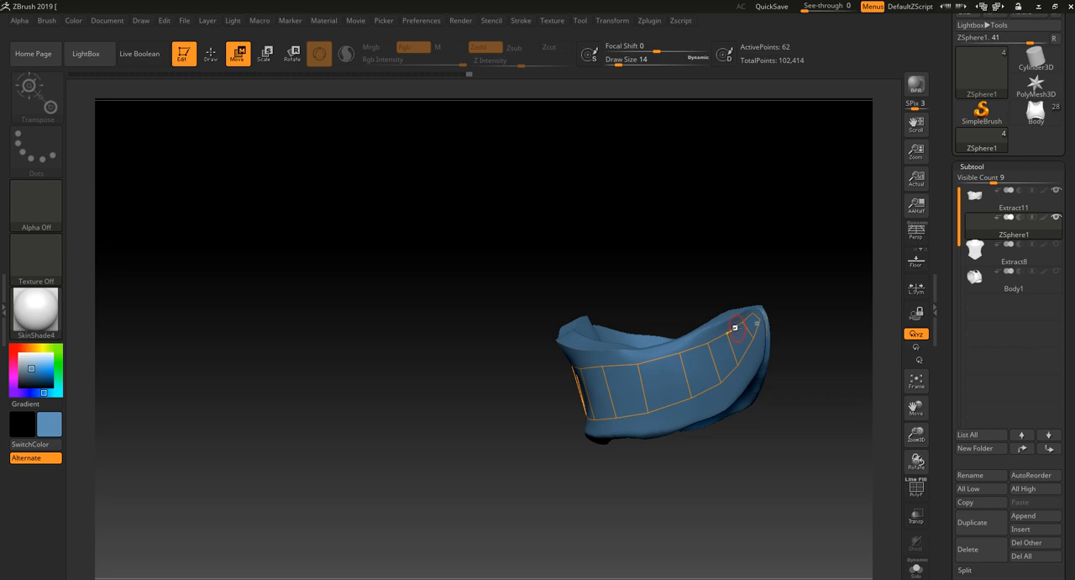
- Show the Extract8 and Body1 subtools again and nudge the strip's lower point beside the front plate
mouse_move(665, 485)
mouse_down()
mouse_move(655, 501)
mouse_move(636, 492)
mouse_move(660, 495)
mouse_up()
click(1056, 243)
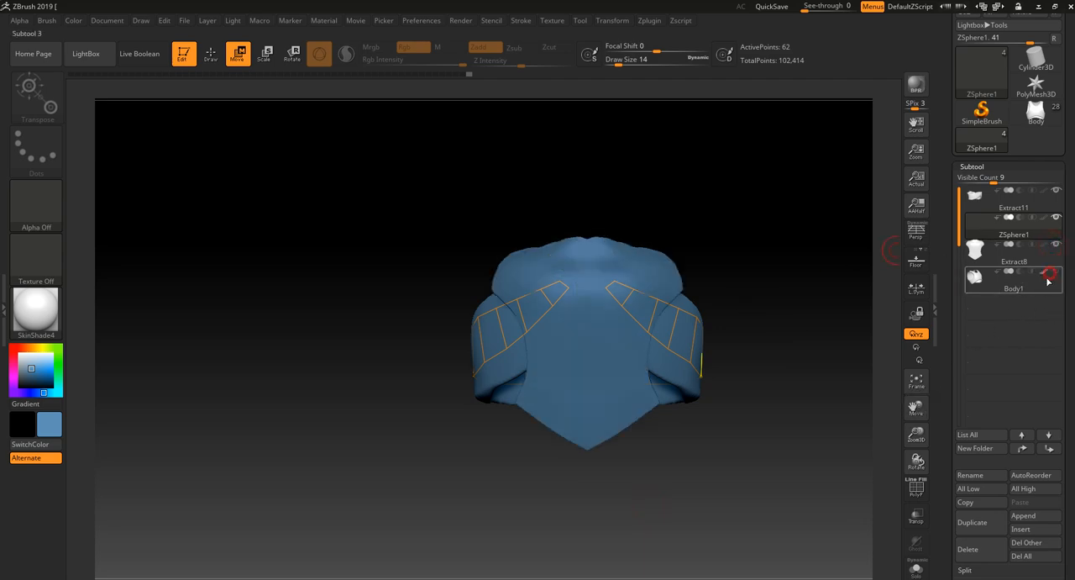
click(1050, 274)
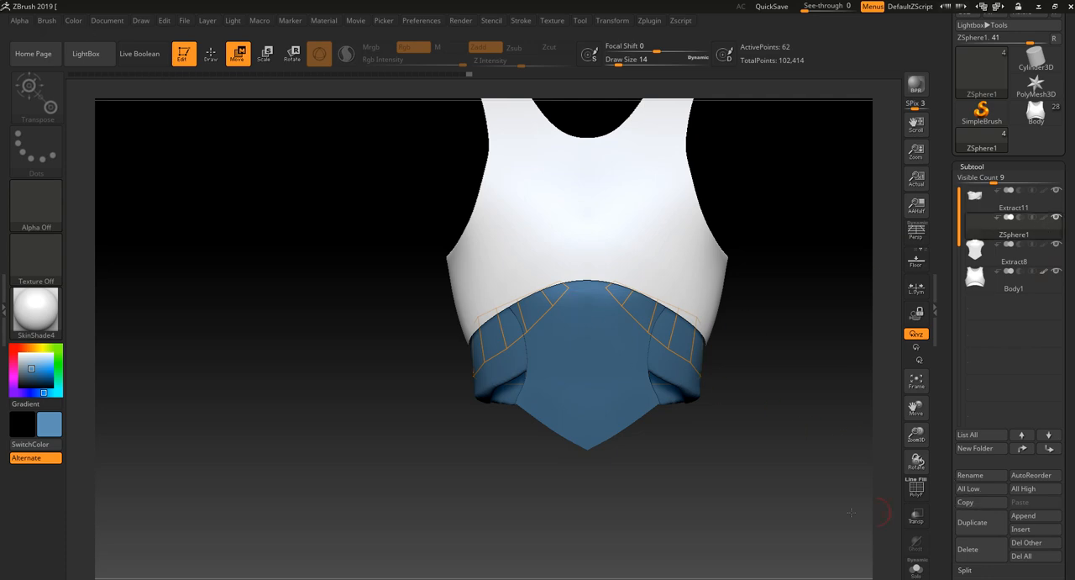
drag(851, 511, 733, 508)
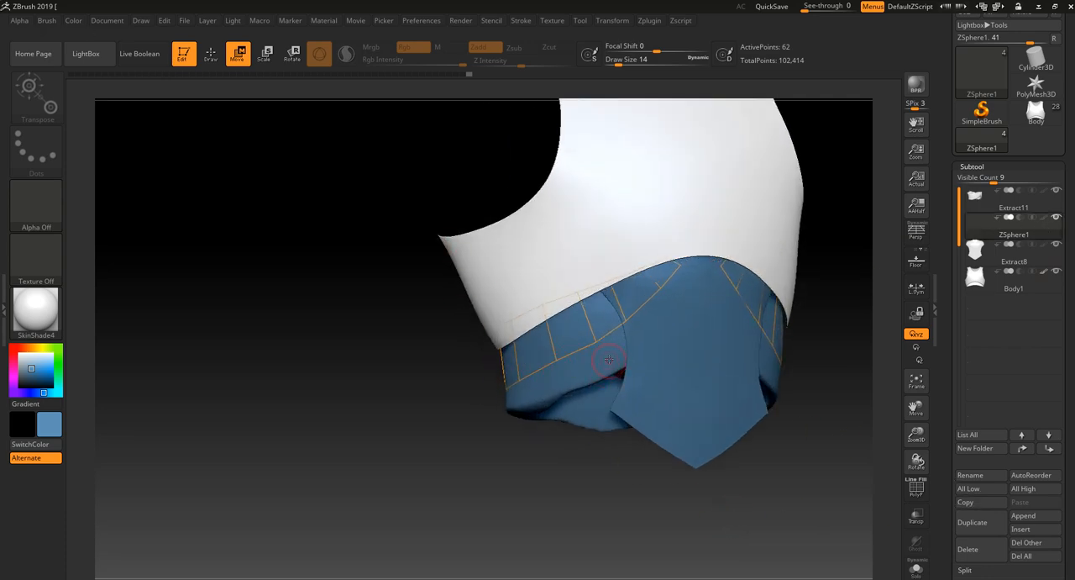
drag(565, 357, 568, 359)
drag(536, 468, 651, 472)
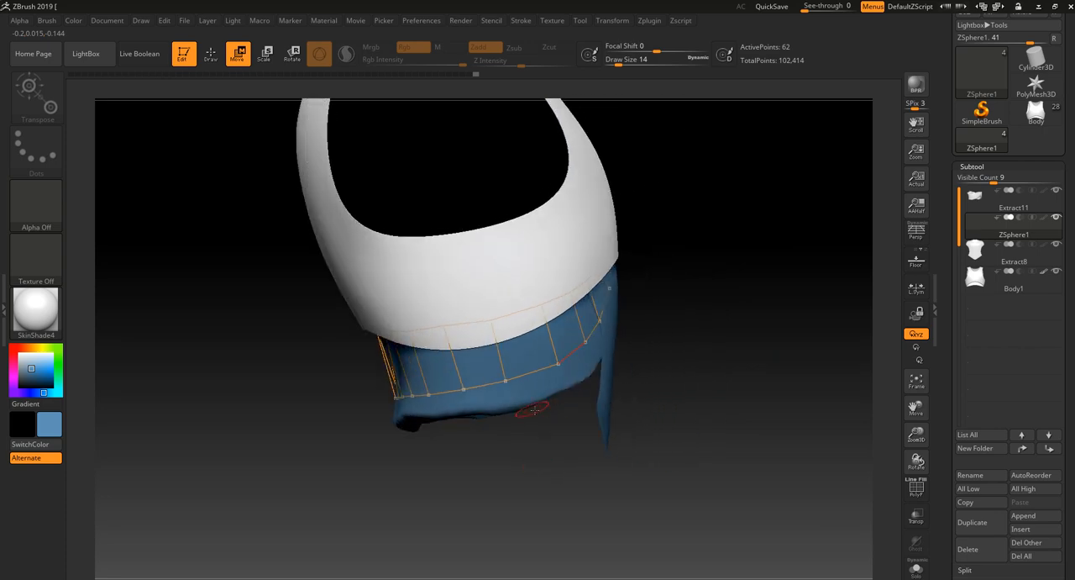
- Set the ZSphere strip's adaptive skin to density 1 and DynaMesh resolution 0, and preview the resulting mesh
scroll(999, 477, down, 6)
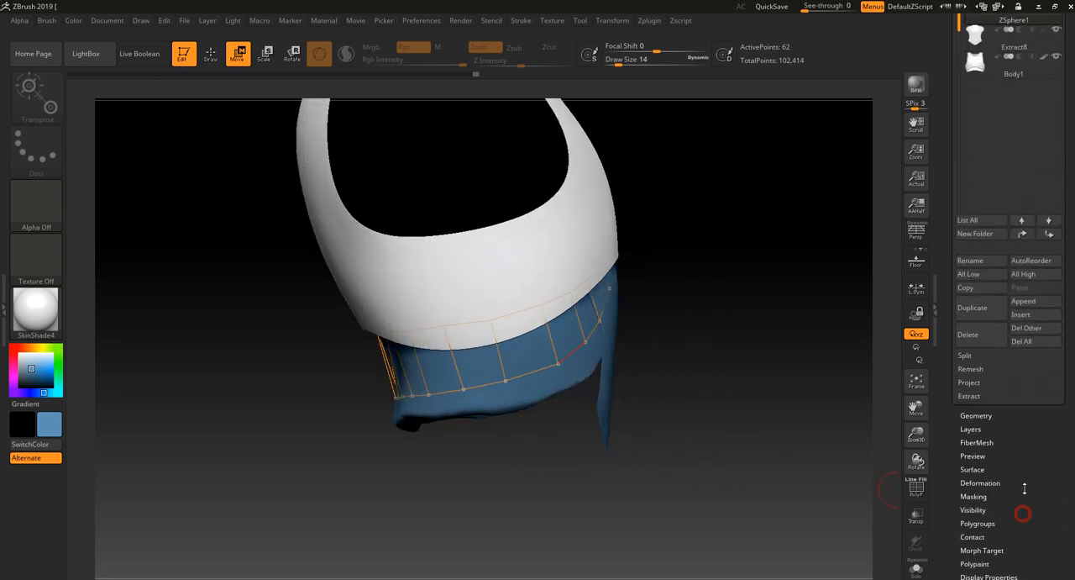
scroll(999, 477, down, 5)
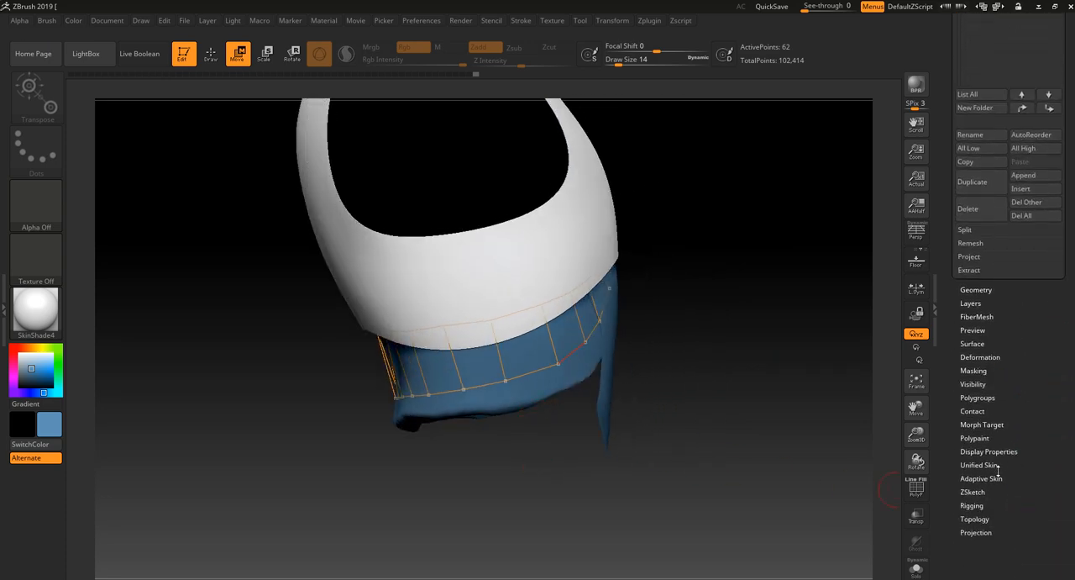
click(981, 478)
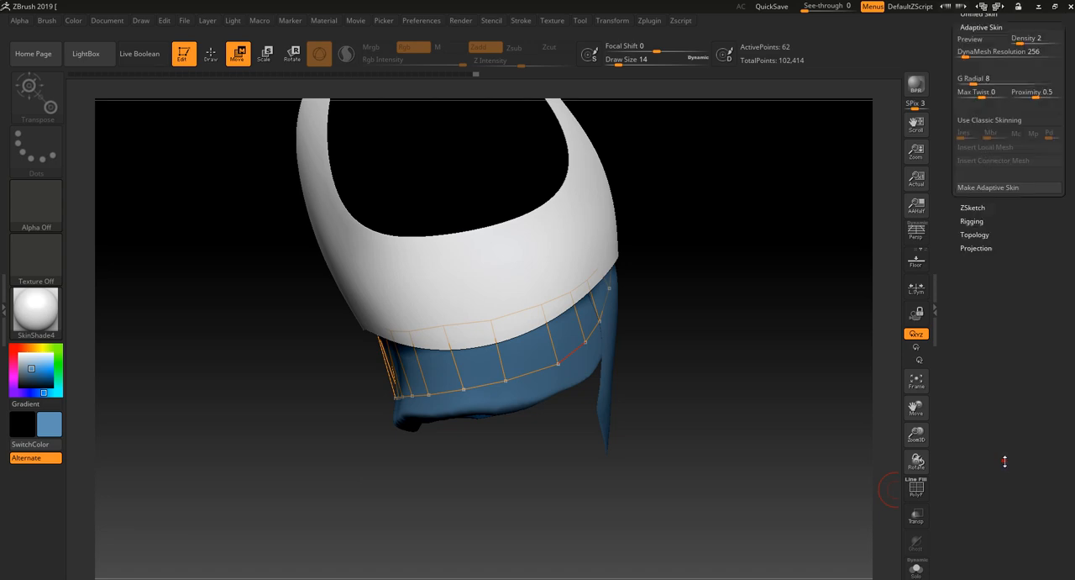
scroll(1018, 377, up, 3)
scroll(1007, 152, up, 1)
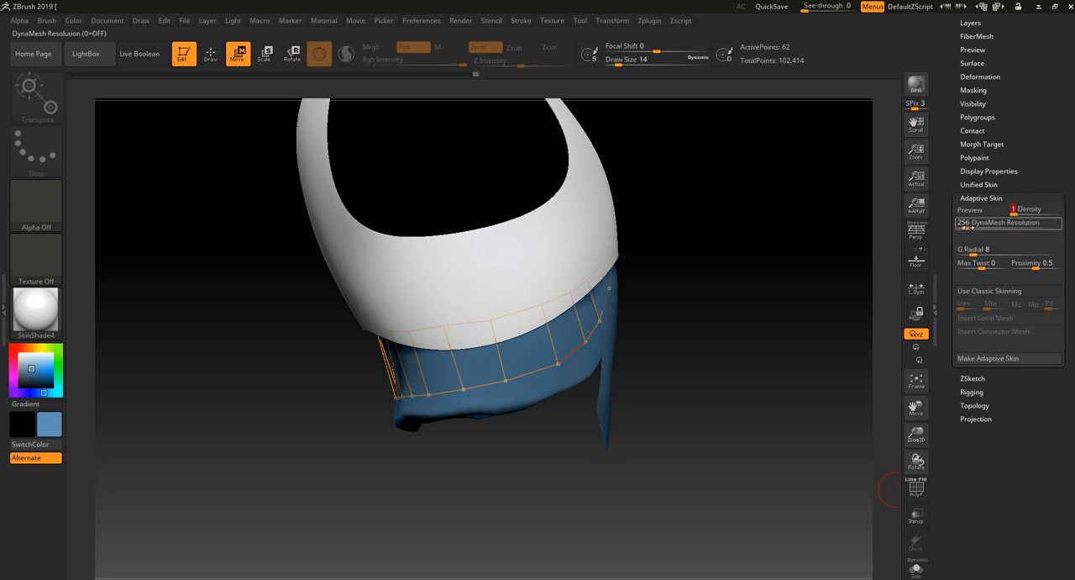
drag(967, 228, 946, 229)
key(a)
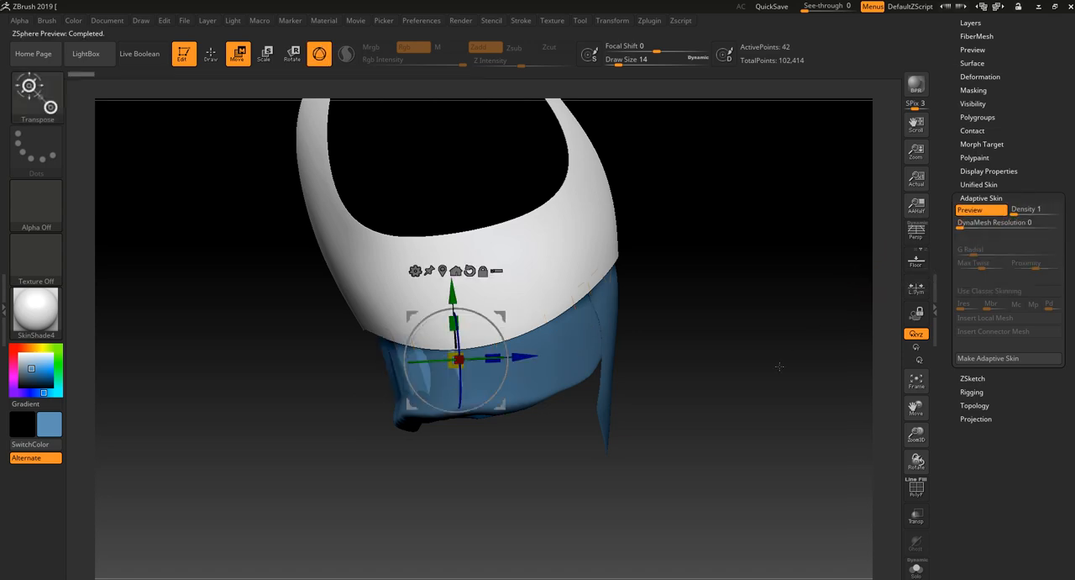
- Isolate the strip and examine its adaptive skin preview from several angles, toggling the preview off and on
drag(778, 365, 788, 400)
click(917, 570)
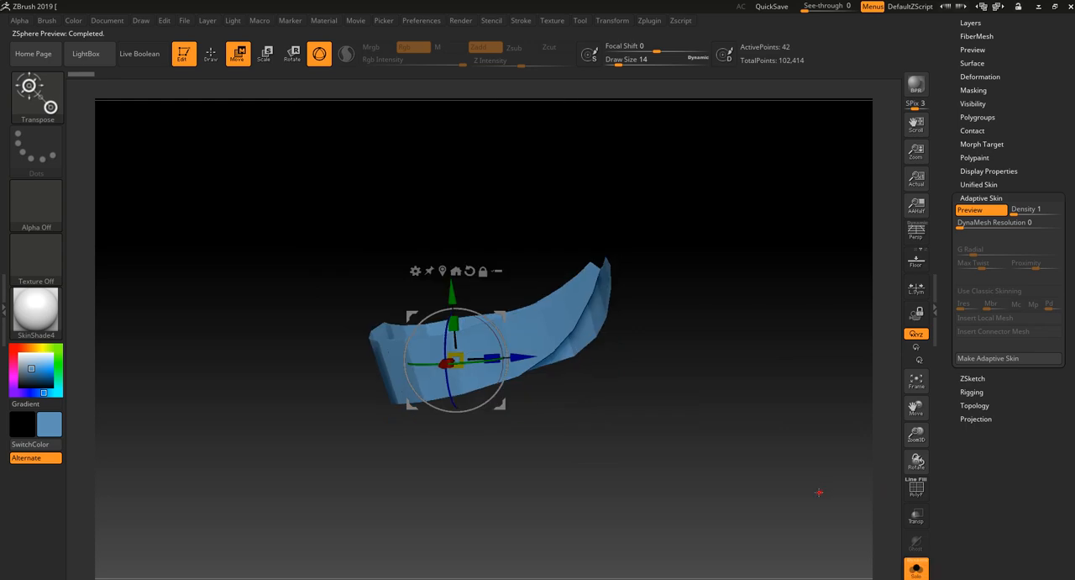
mouse_move(818, 493)
mouse_down()
mouse_move(707, 515)
mouse_move(895, 492)
mouse_move(837, 526)
mouse_move(630, 439)
mouse_move(614, 375)
mouse_up()
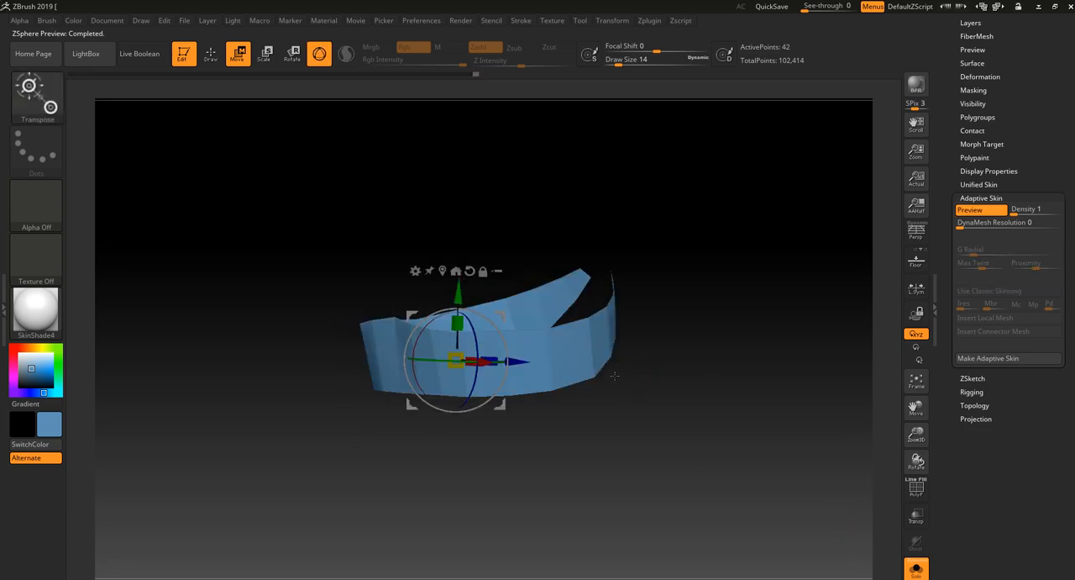
drag(706, 497, 840, 529)
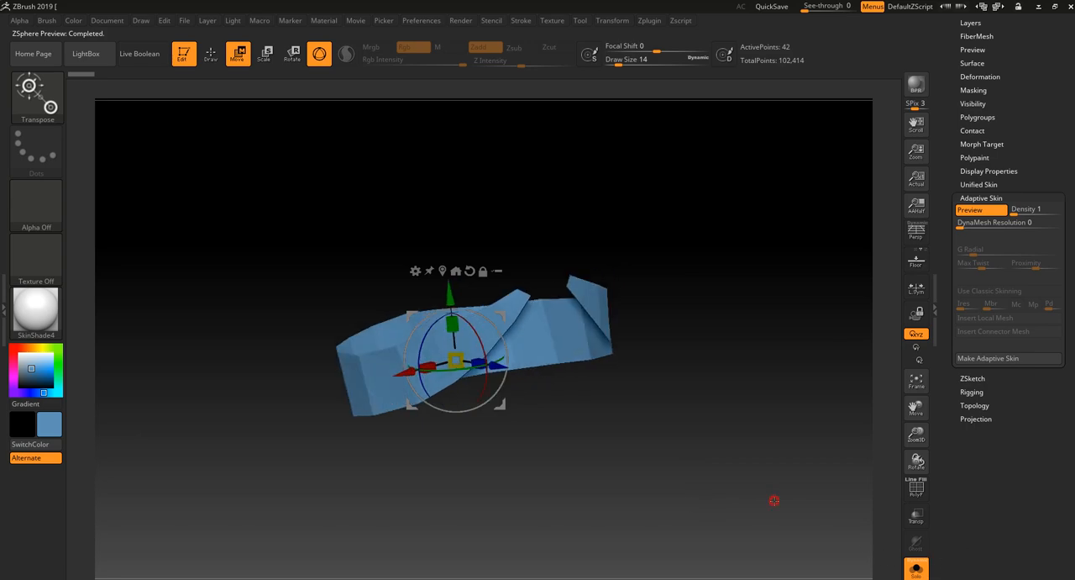
key(a)
key(a)
key(a)
key(a)
key(a)
key(a)
key(a)
key(a)
- Make an adaptive skin from the ZSphere strip and load the resulting Skin_ZSphere1 tool
click(992, 359)
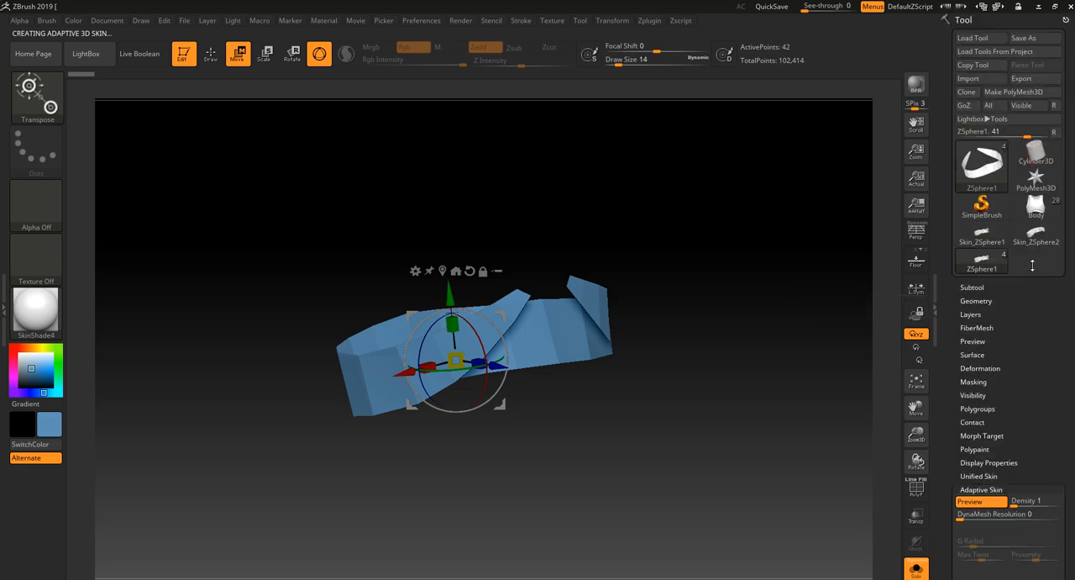
mouse_move(1031, 239)
click(988, 237)
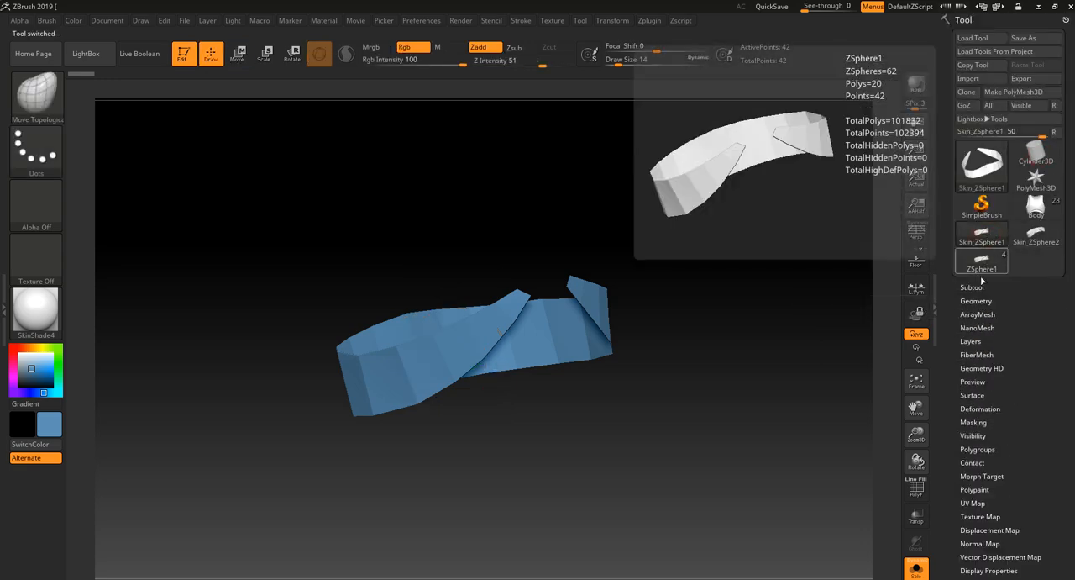
- Switch to the Body tool, show its other visible subtools again, and append Skin_ZSphere1 as a subtool
click(1036, 205)
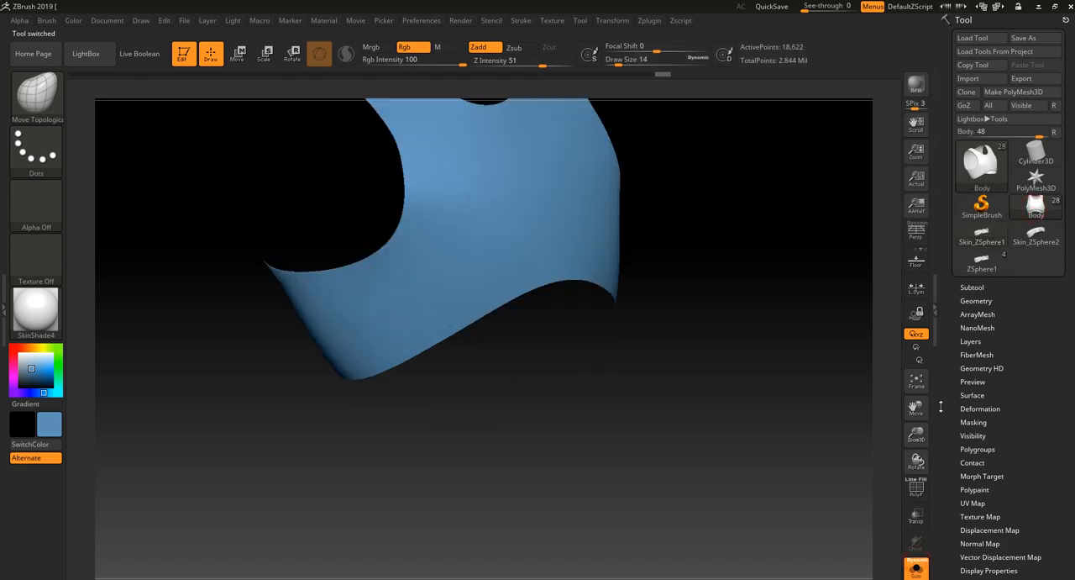
click(917, 570)
drag(839, 517, 852, 374)
click(974, 286)
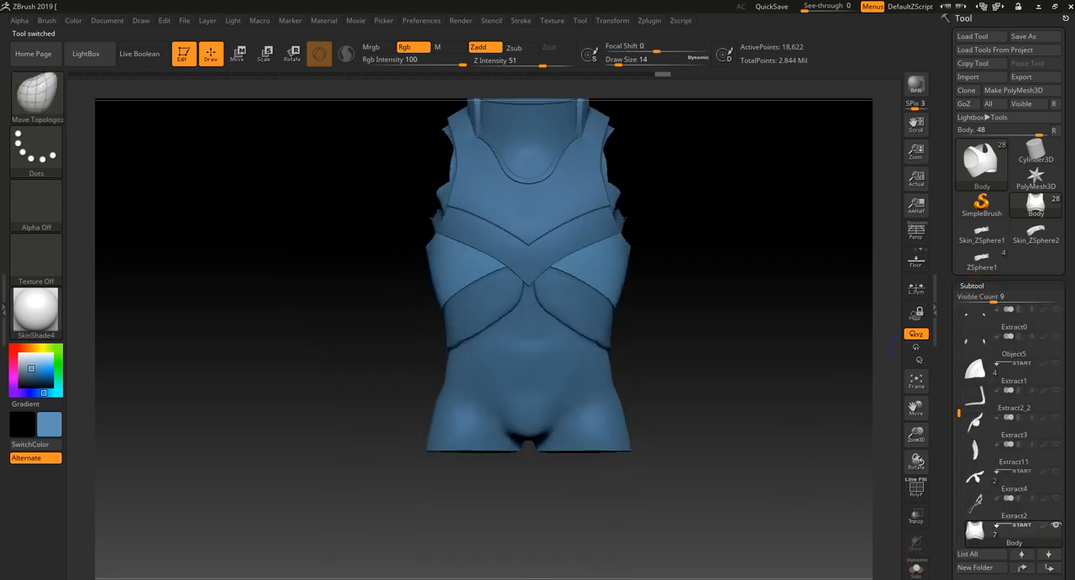
drag(1068, 528, 1066, 393)
click(1036, 503)
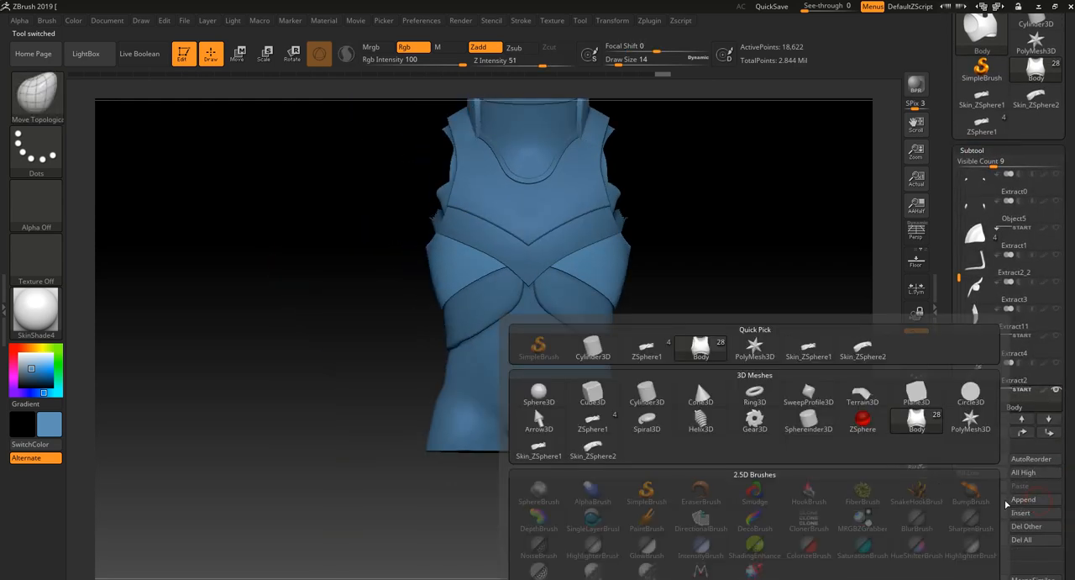
click(811, 352)
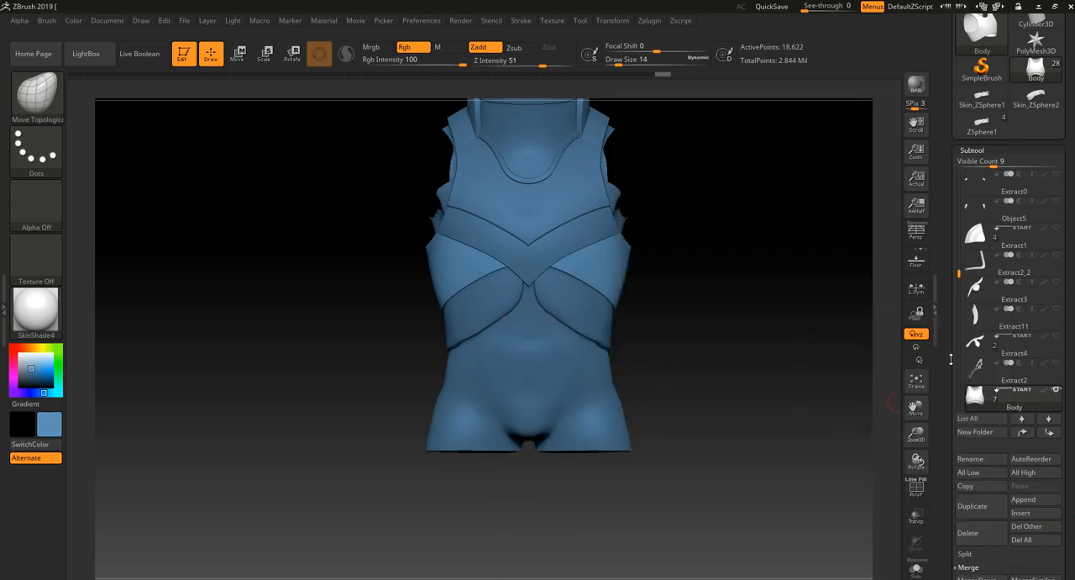
- Hide the old Extract10 waist band and make the appended Skin_ZSphere2 strip the active subtool
drag(959, 273, 958, 314)
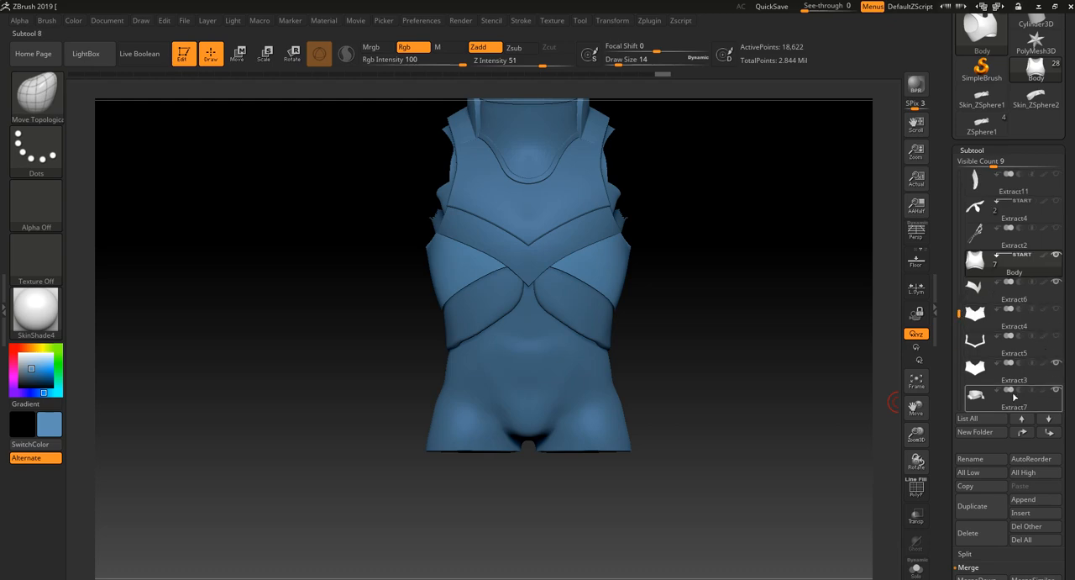
drag(960, 316, 960, 353)
mouse_move(1056, 342)
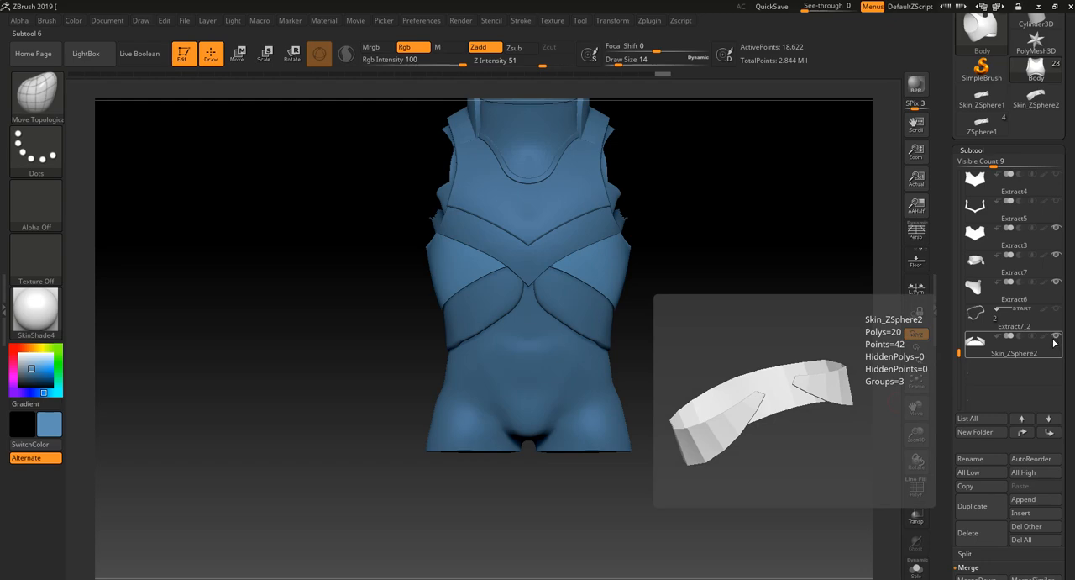
drag(743, 409, 778, 411)
alt+click(512, 304)
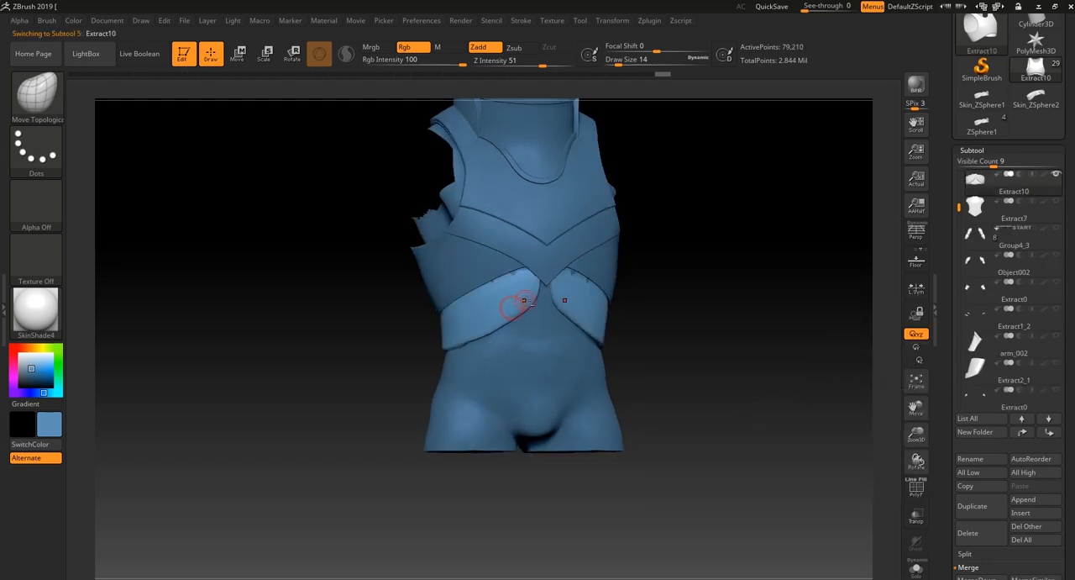
click(1056, 173)
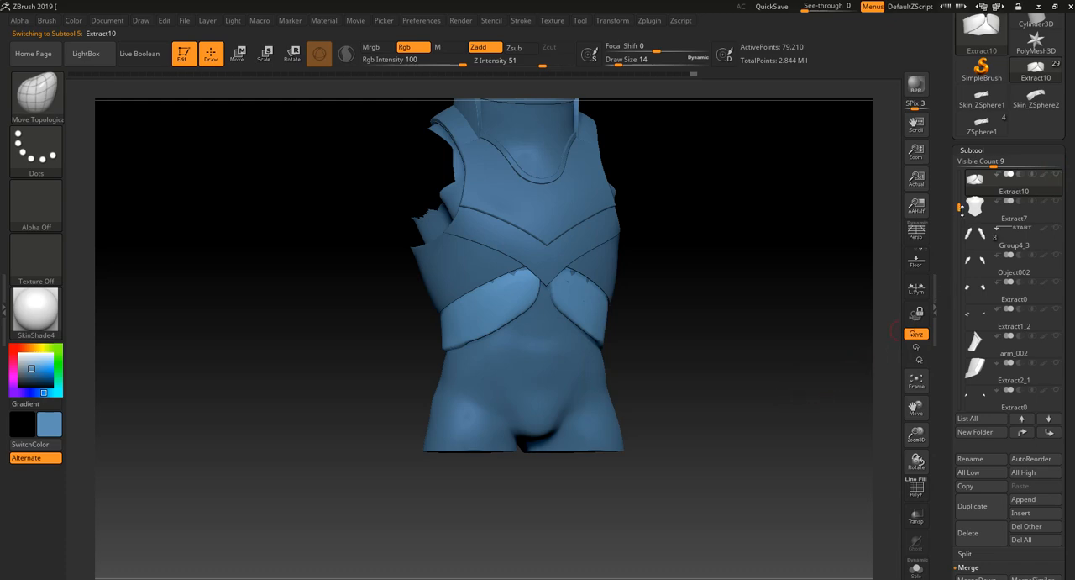
drag(962, 207, 952, 350)
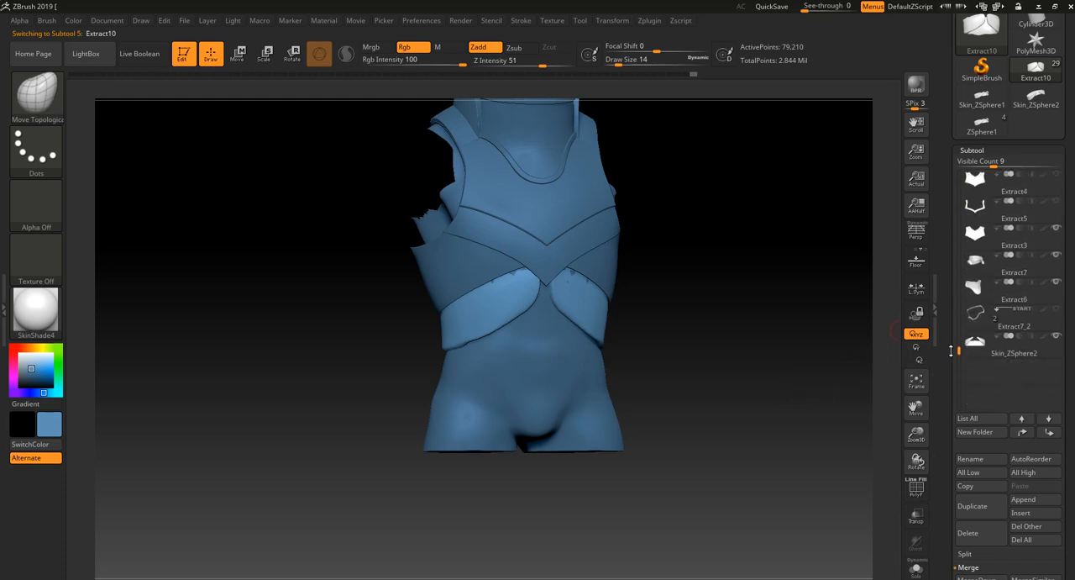
click(1016, 349)
drag(827, 449, 797, 476)
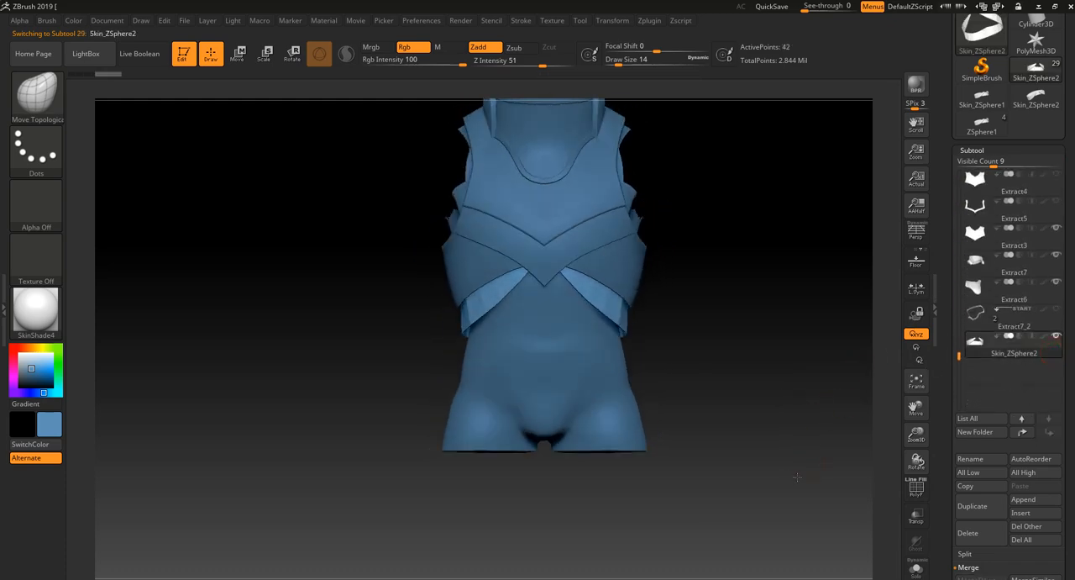
- Select the Extract6 chevron band and the hidden Extract7 plate to compare them with the new waist strip
alt+click(562, 249)
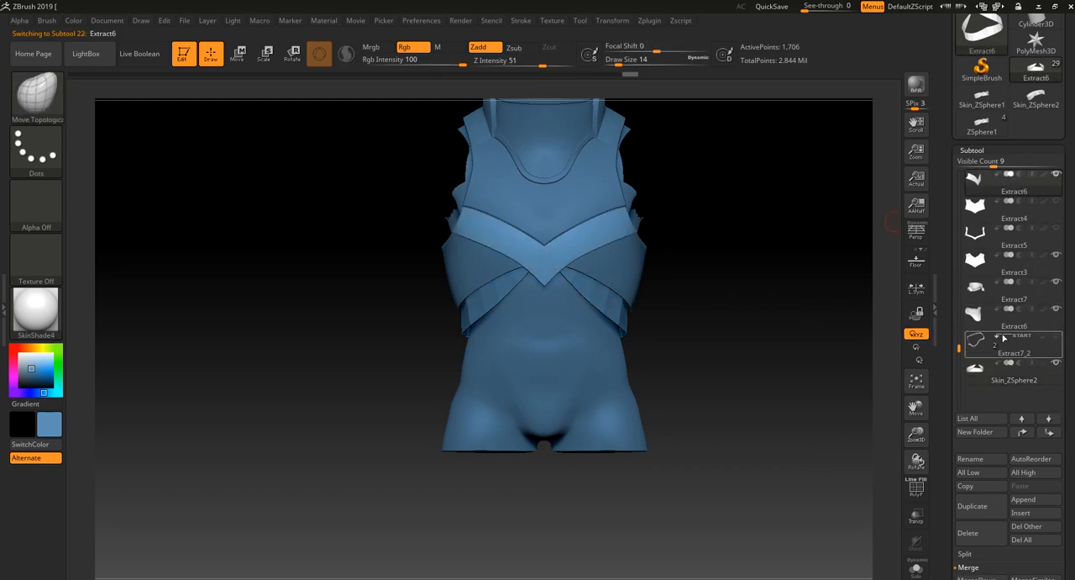
drag(960, 346, 961, 312)
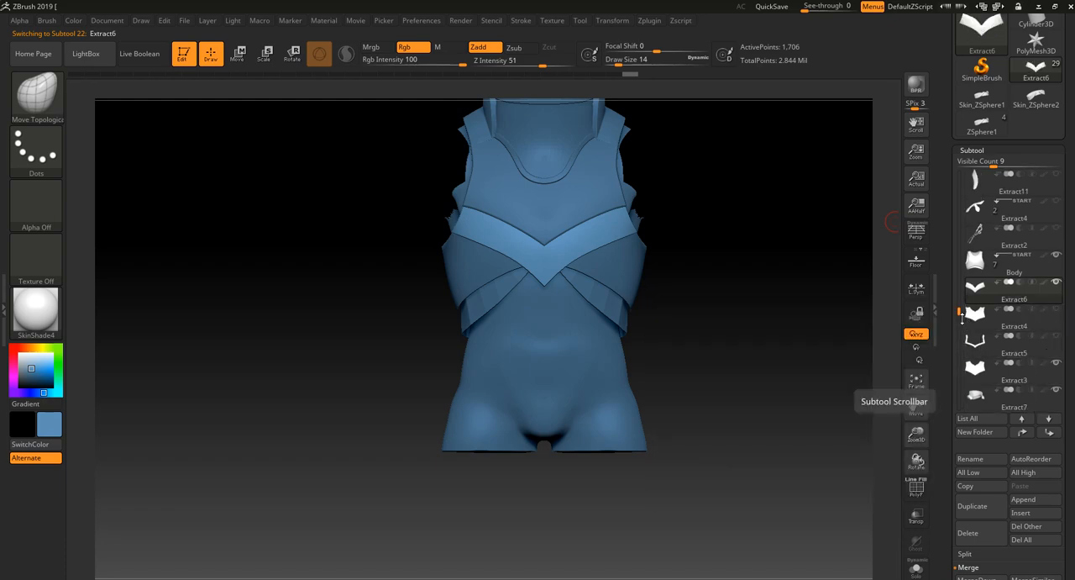
drag(961, 312, 958, 174)
mouse_move(1048, 293)
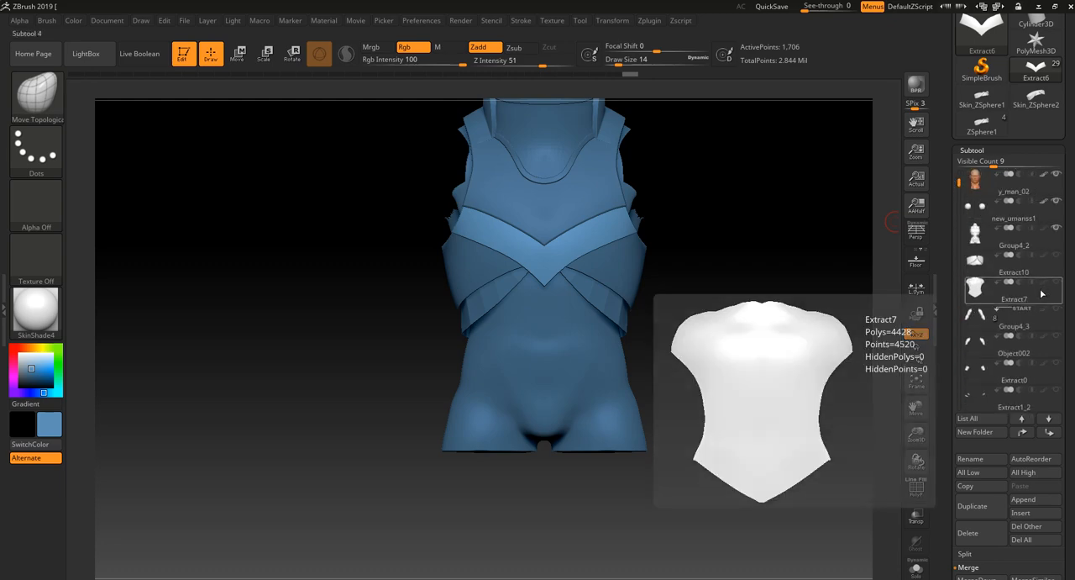
click(1054, 298)
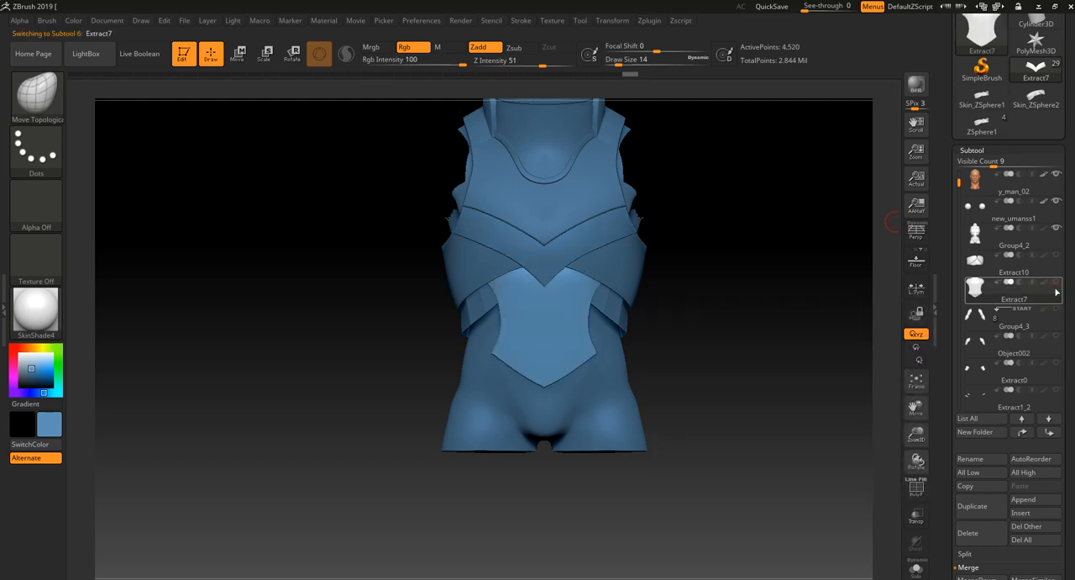
drag(871, 370, 726, 529)
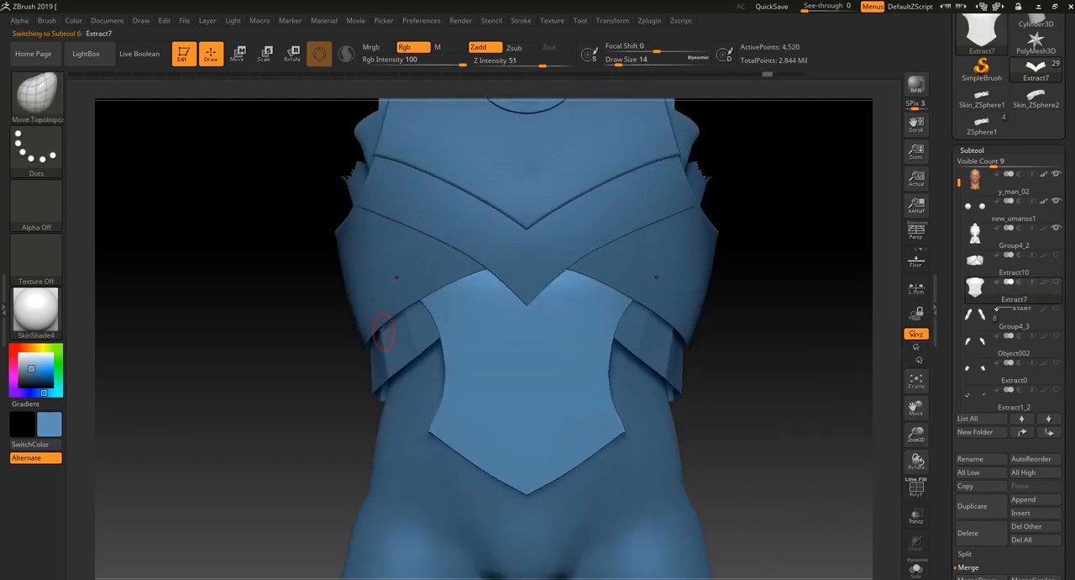
- Examine the wireframe of the Body band above the waist strip and how the two pieces overlap
key(shift+f)
alt+click(372, 271)
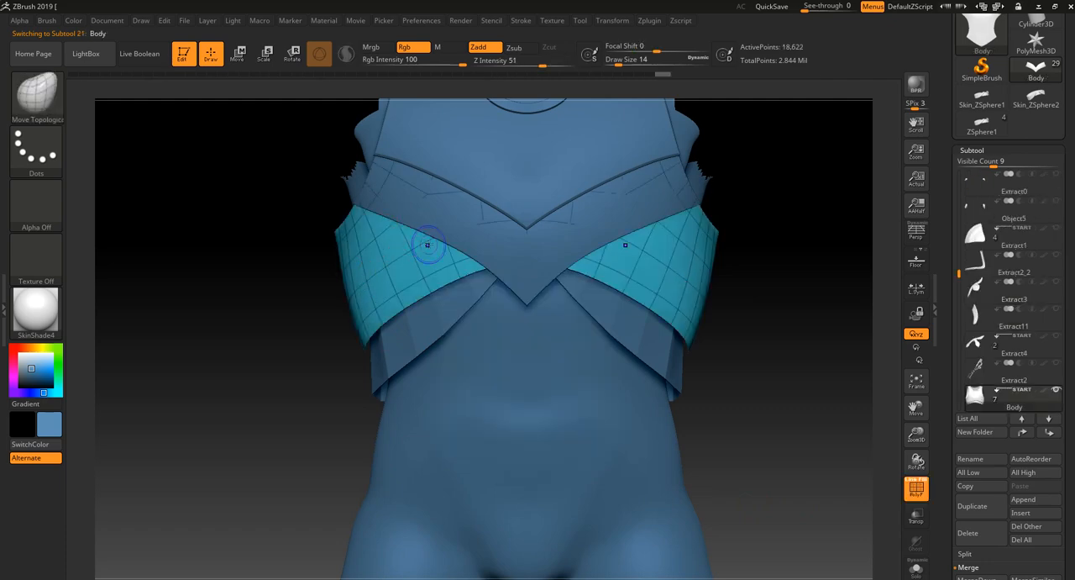
key(shift+f)
mouse_move(435, 262)
ctrl+mouse_down()
mouse_move(372, 306)
mouse_move(404, 284)
ctrl+mouse_up()
mouse_move(352, 355)
ctrl+mouse_down()
mouse_move(326, 376)
mouse_move(328, 403)
ctrl+mouse_up()
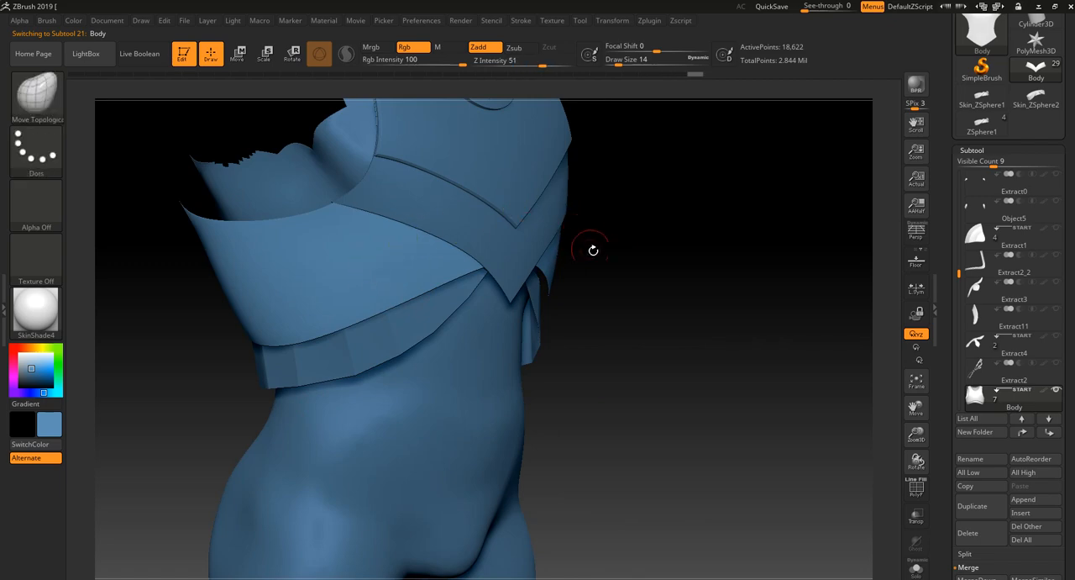
drag(665, 398, 730, 443)
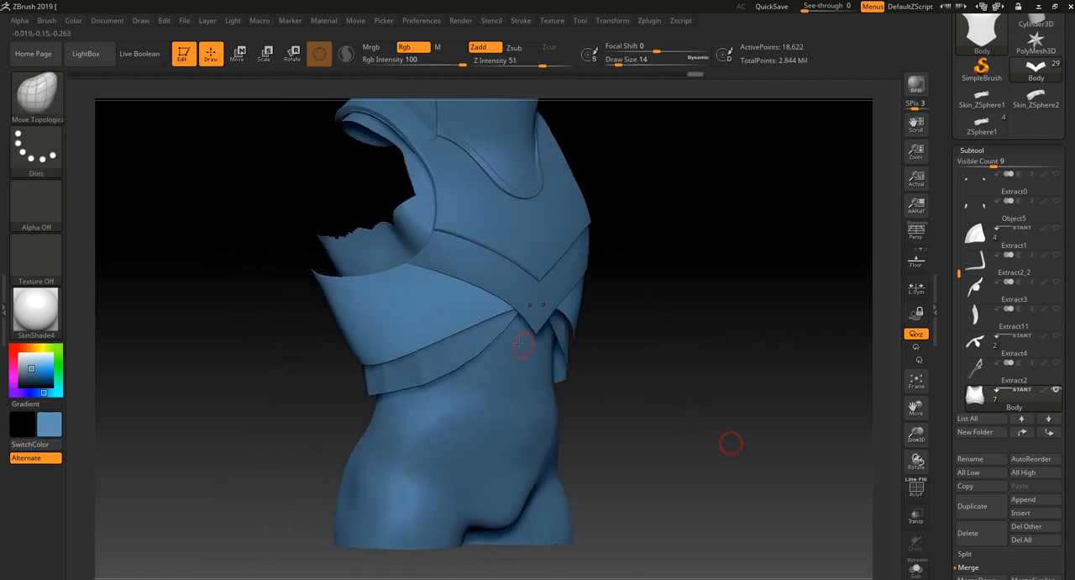
drag(644, 399, 686, 417)
- Check the waist strip's fit beneath the Body band and make the Skin_ZSphere2 strip the active subtool
alt+click(456, 356)
drag(411, 389, 381, 413)
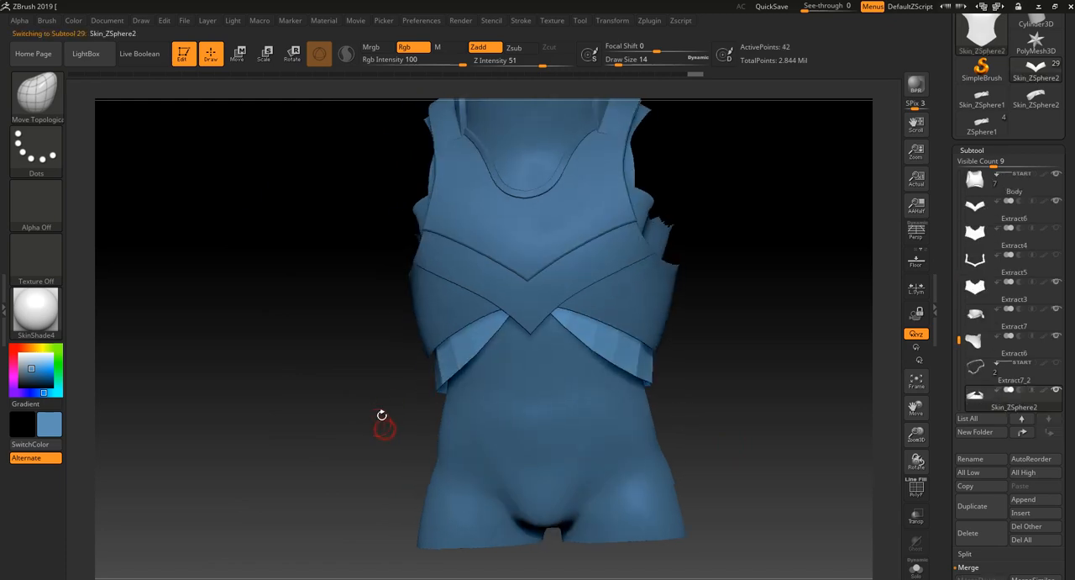
alt+drag(383, 363, 407, 398)
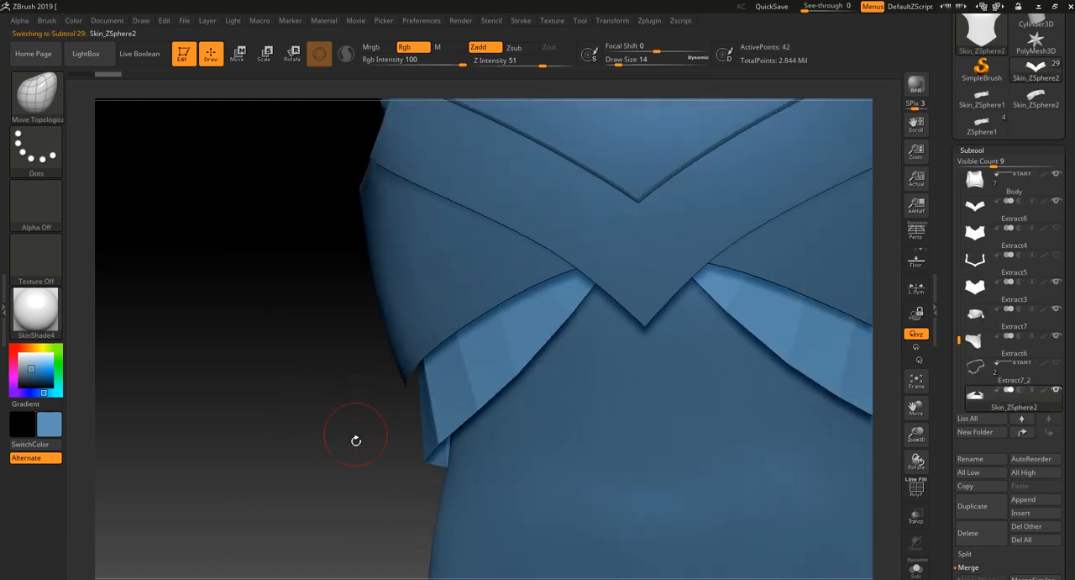
drag(356, 440, 395, 303)
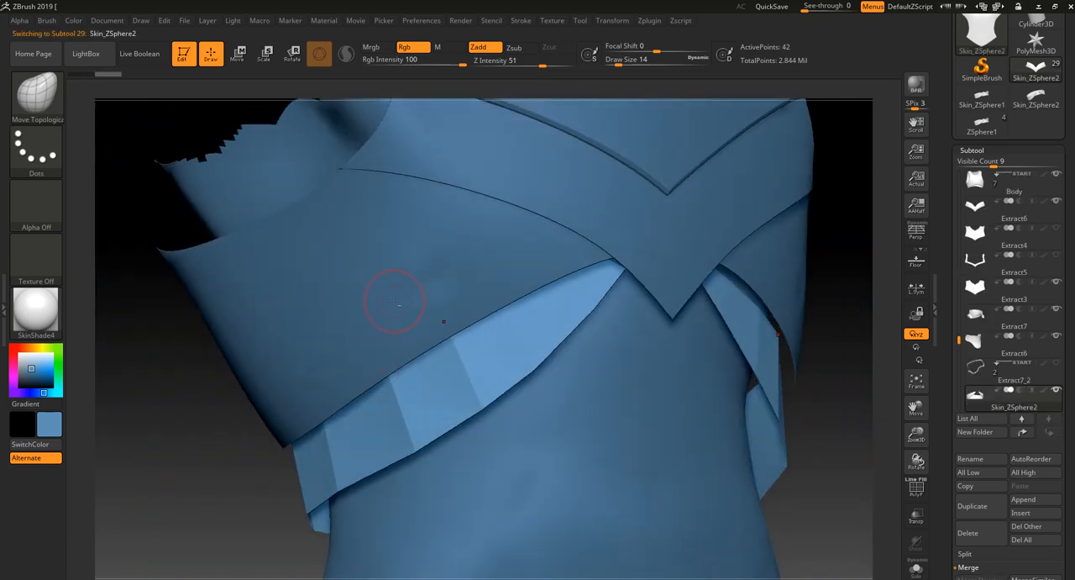
alt+click(395, 300)
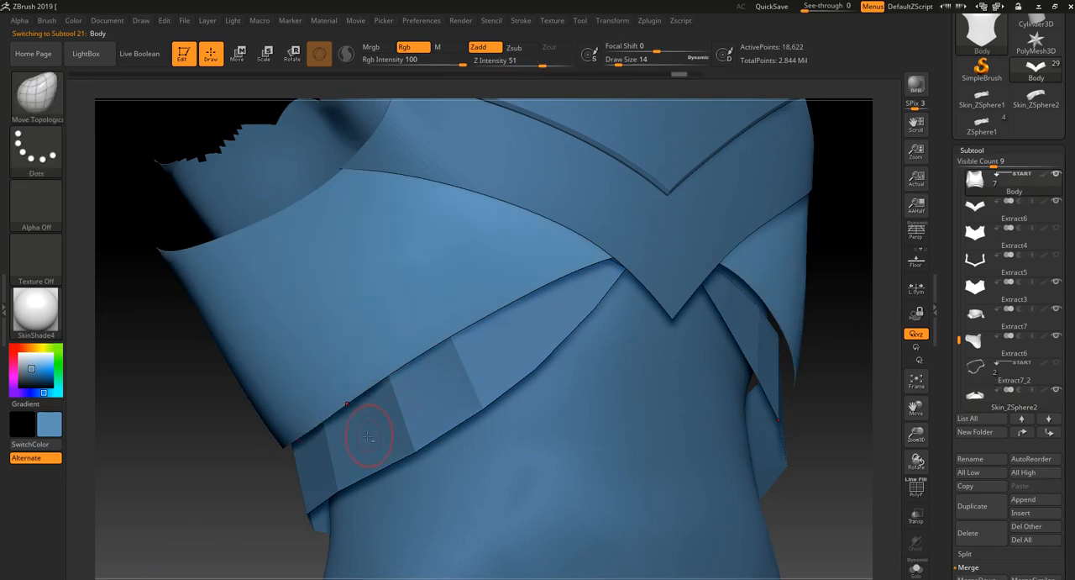
alt+click(368, 435)
drag(286, 524, 408, 405)
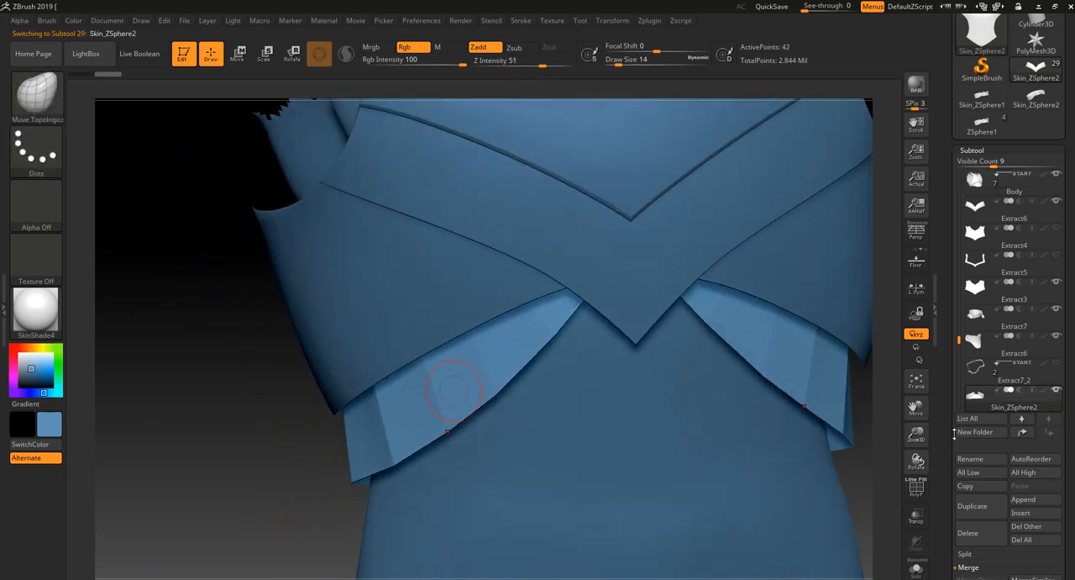
- Subdivide the Skin_ZSphere2 waist strip to subdivision level 4 with smoothing on
scroll(1068, 534, down, 5)
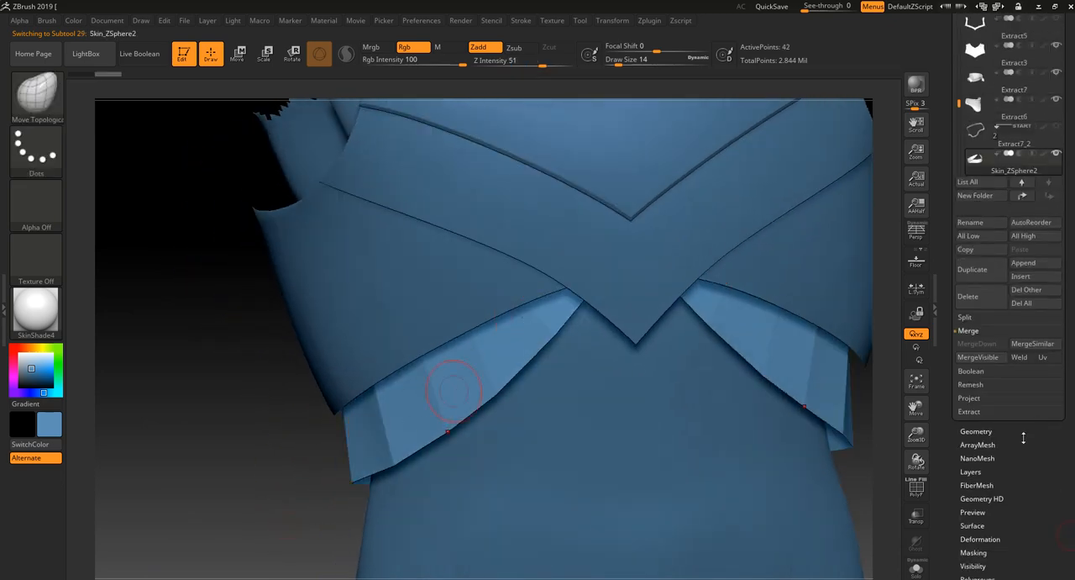
click(977, 428)
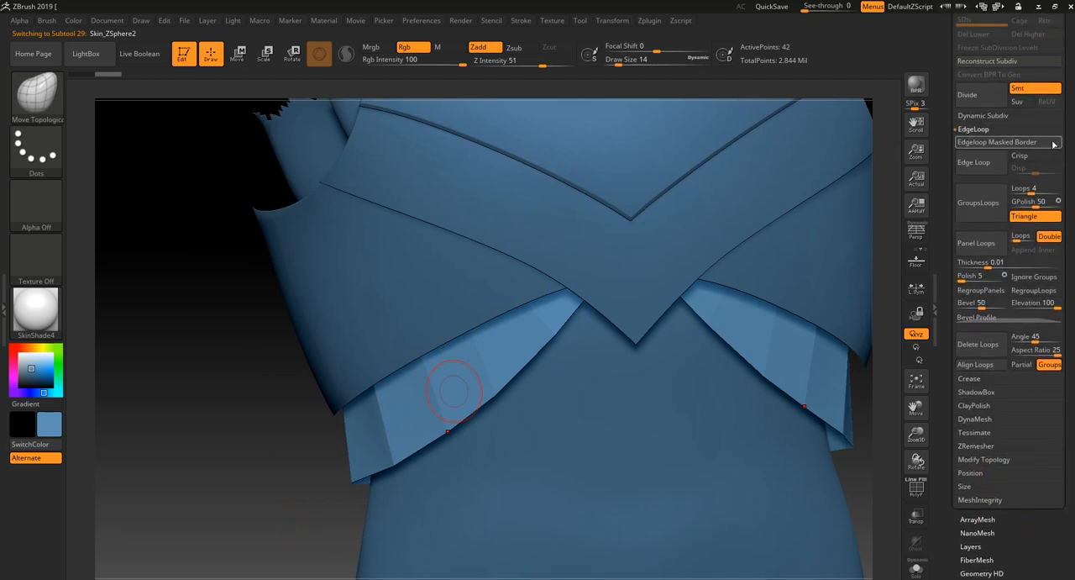
scroll(1028, 180, down, 1)
click(974, 331)
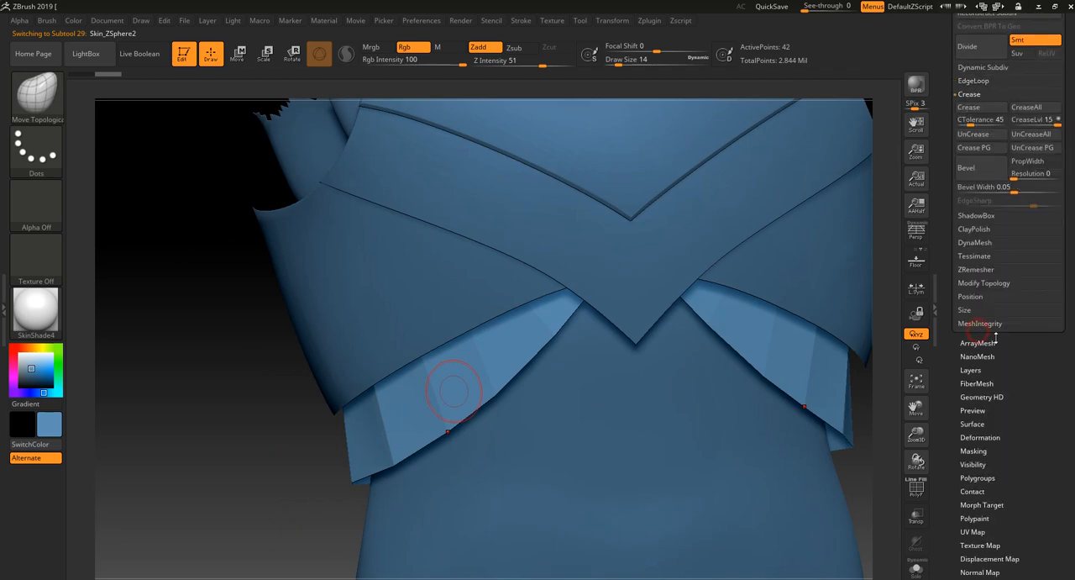
click(983, 49)
click(983, 48)
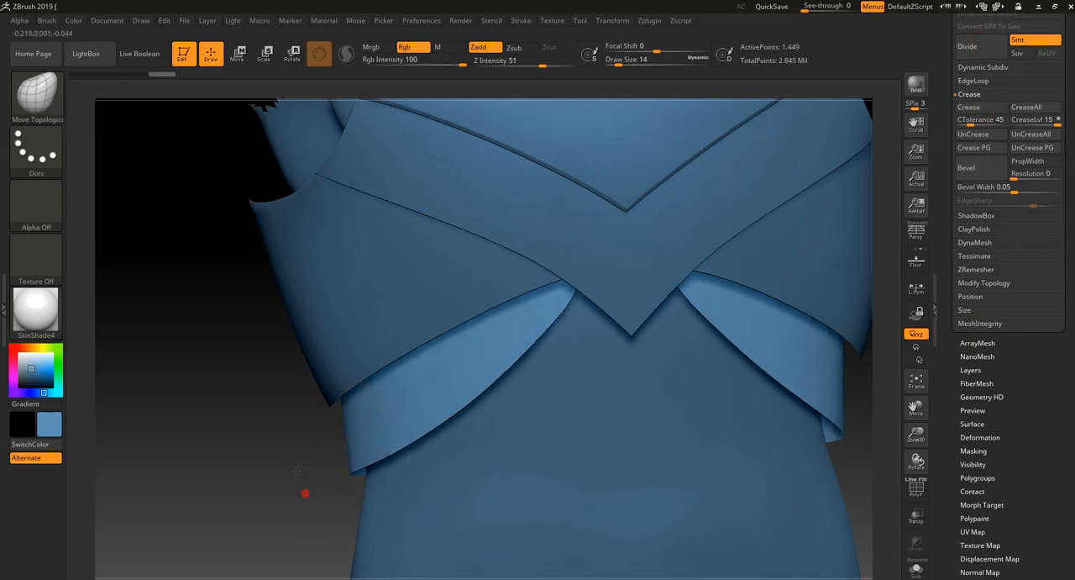
drag(305, 494, 653, 291)
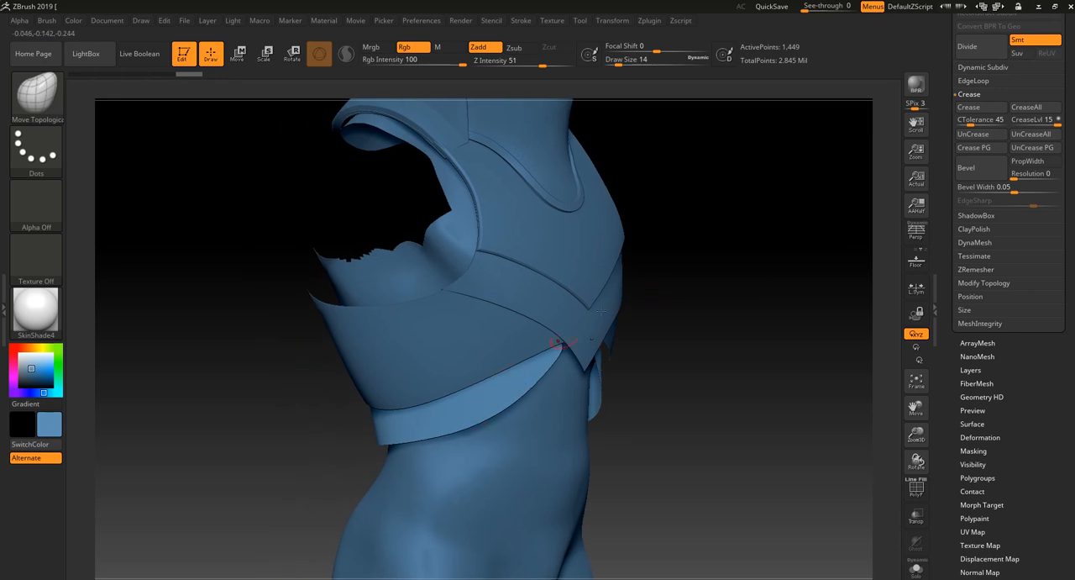
- Drop the waist strip to subdivision level 1 and unwrap its UVs with UV Master
scroll(981, 118, up, 3)
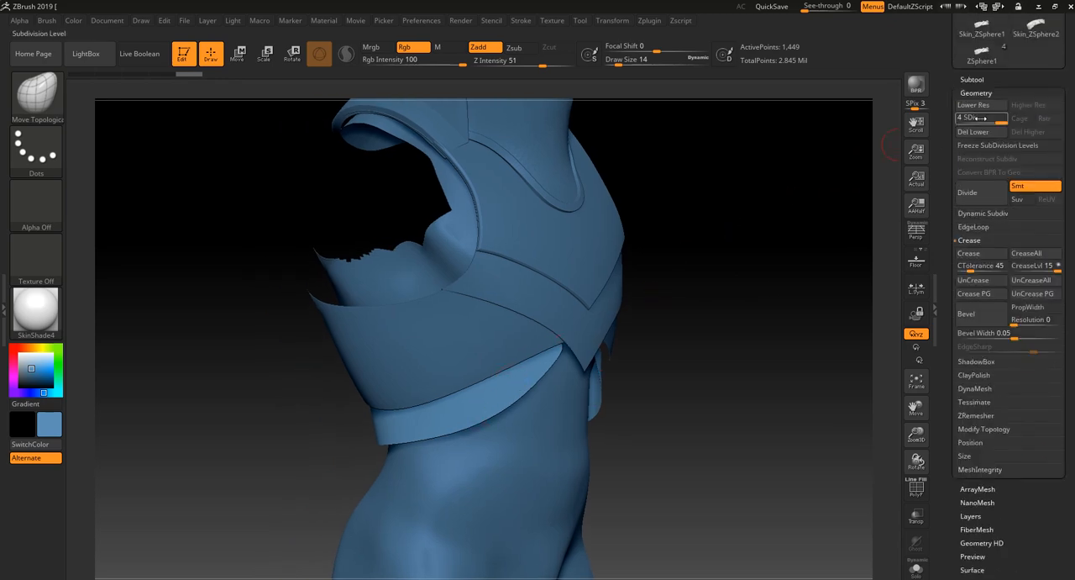
drag(981, 119, 957, 119)
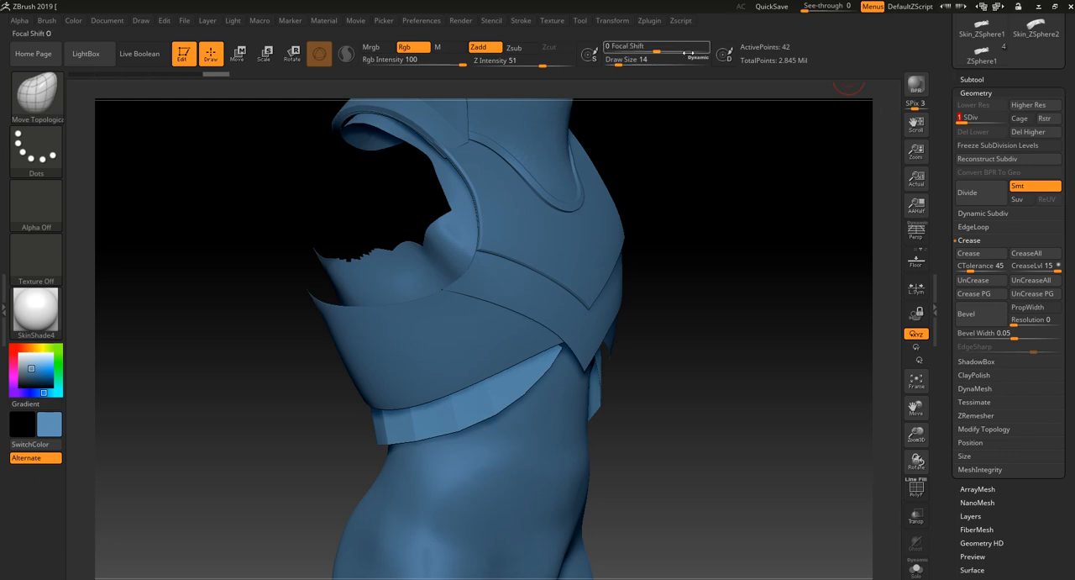
click(651, 21)
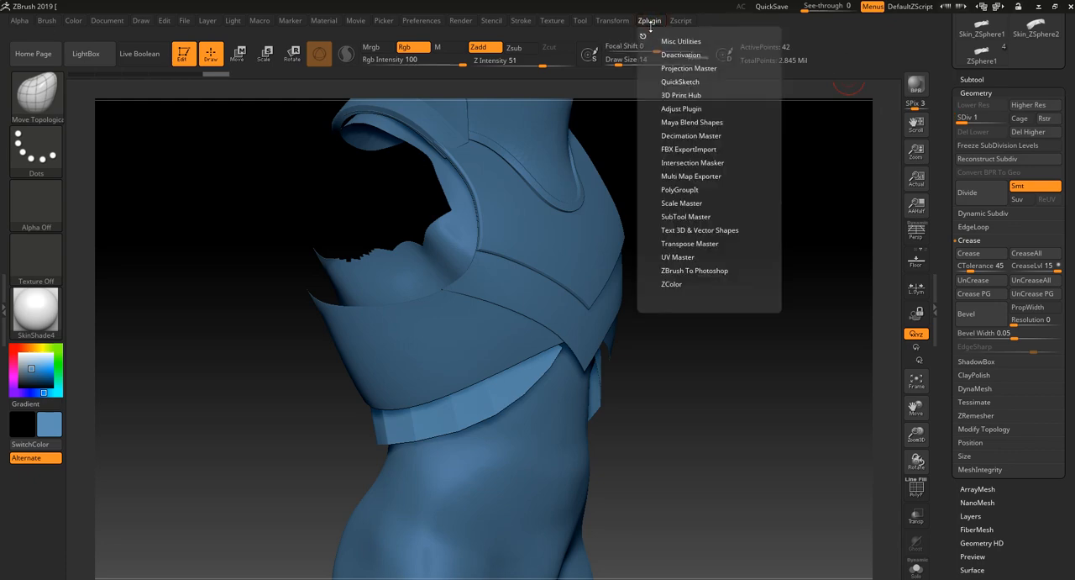
click(682, 256)
click(684, 288)
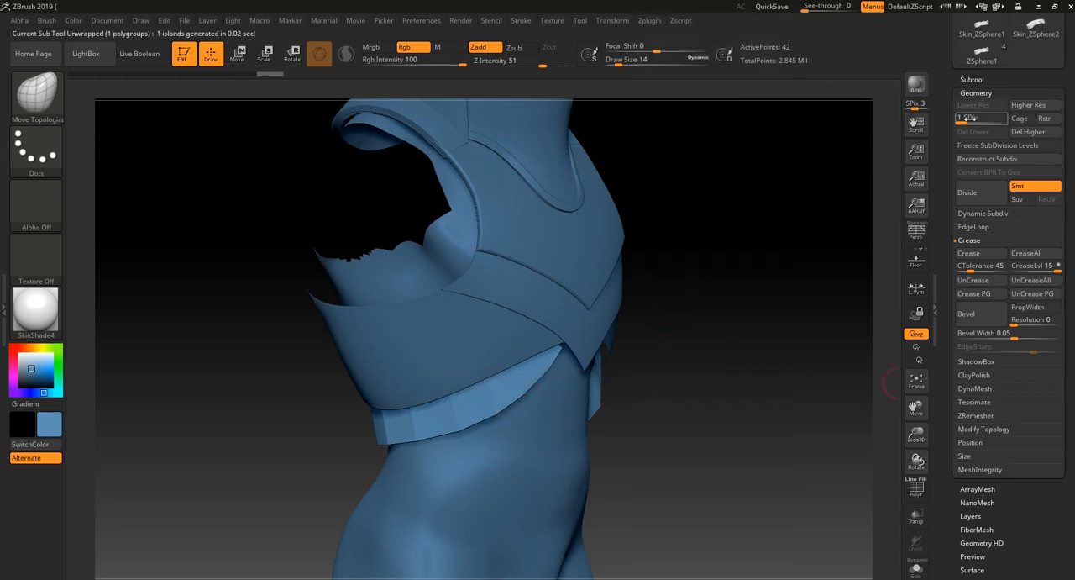
- Raise the waist strip to subdivision level 5 and display its polyframe
drag(969, 120, 1028, 122)
drag(788, 500, 890, 508)
key(shift+f)
- Add surface noise to the waist strip and load the HexTile pattern through NoisePlug
scroll(1012, 516, down, 2)
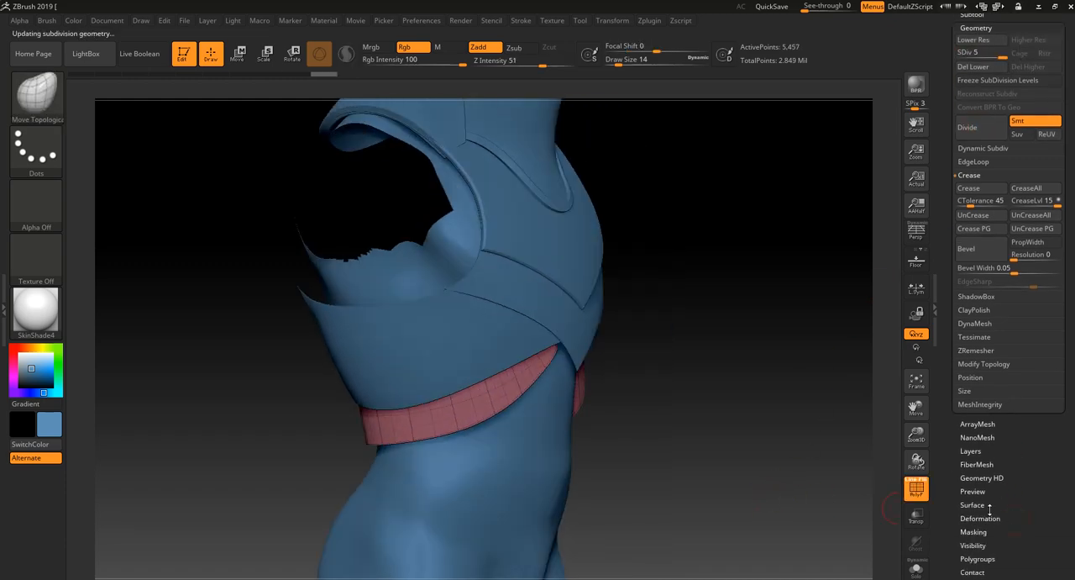
click(979, 503)
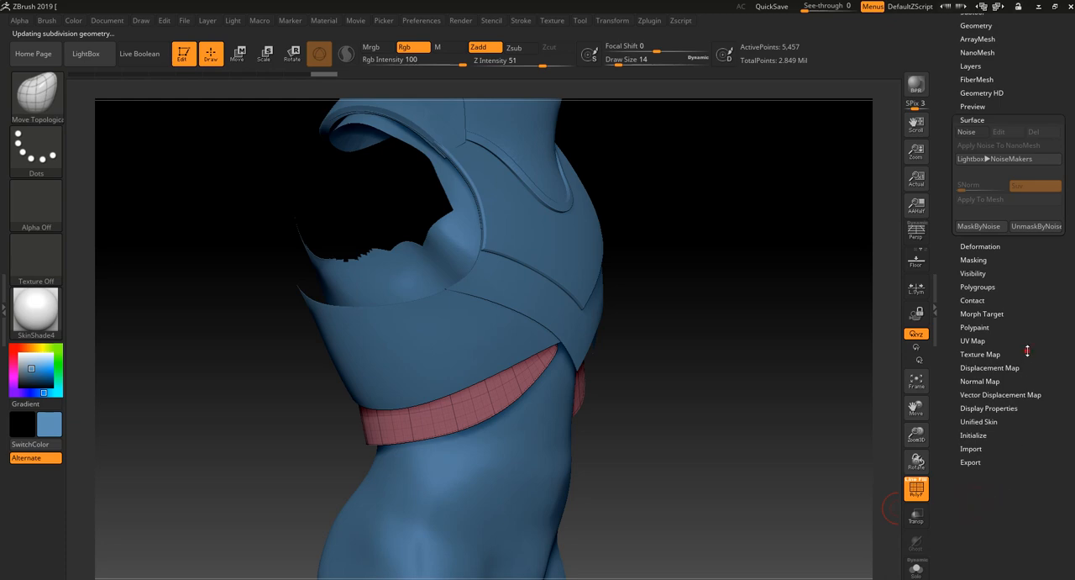
scroll(1015, 284, up, 2)
click(967, 203)
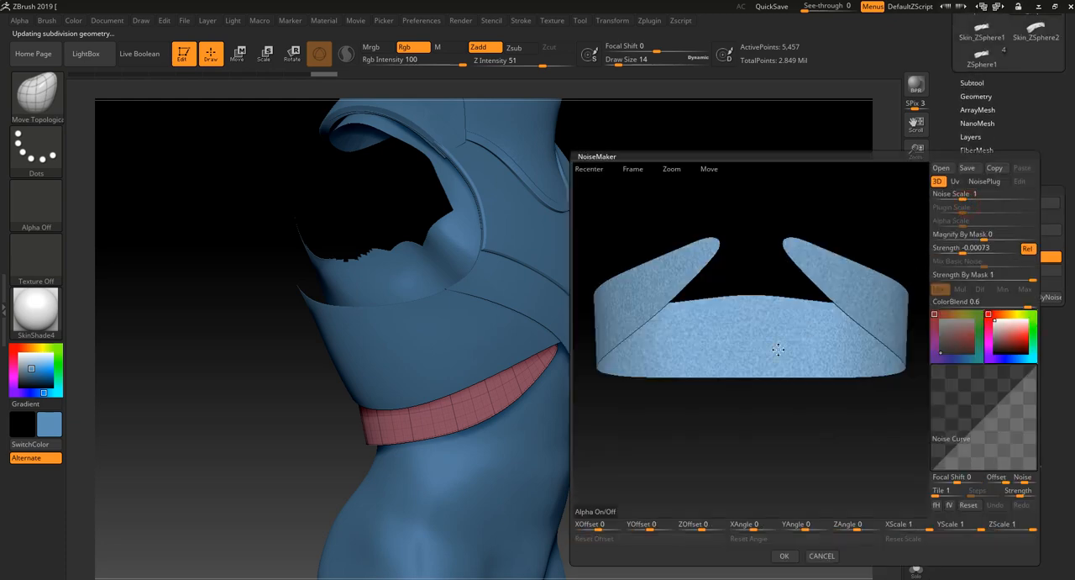
drag(777, 349, 761, 408)
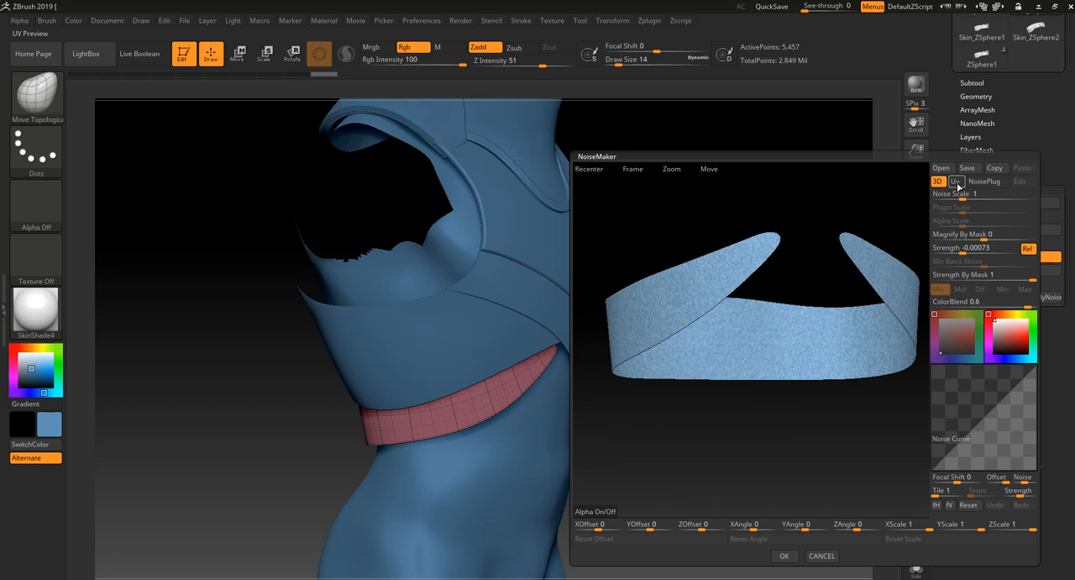
click(976, 183)
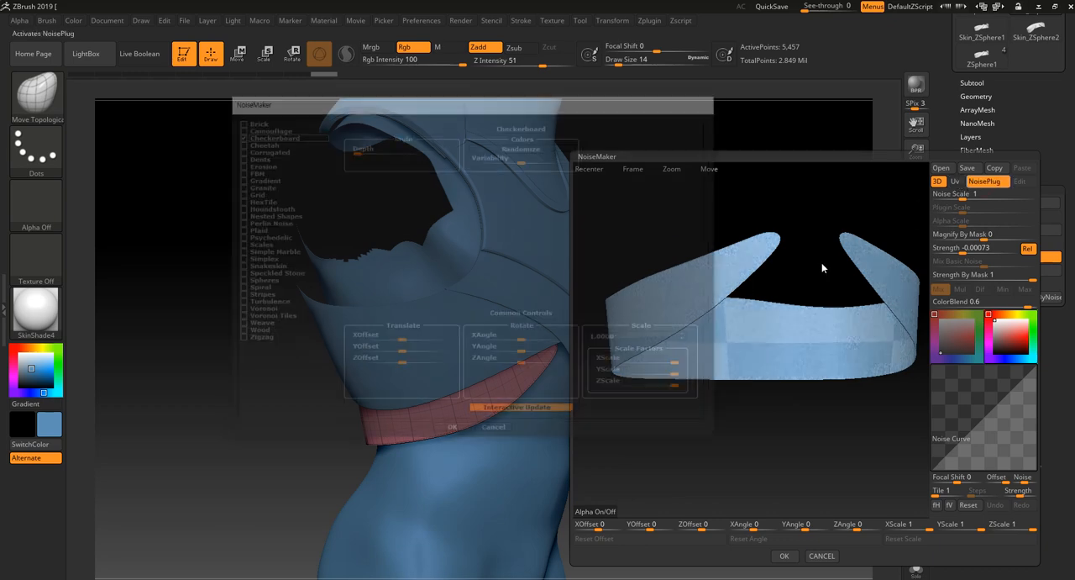
click(251, 201)
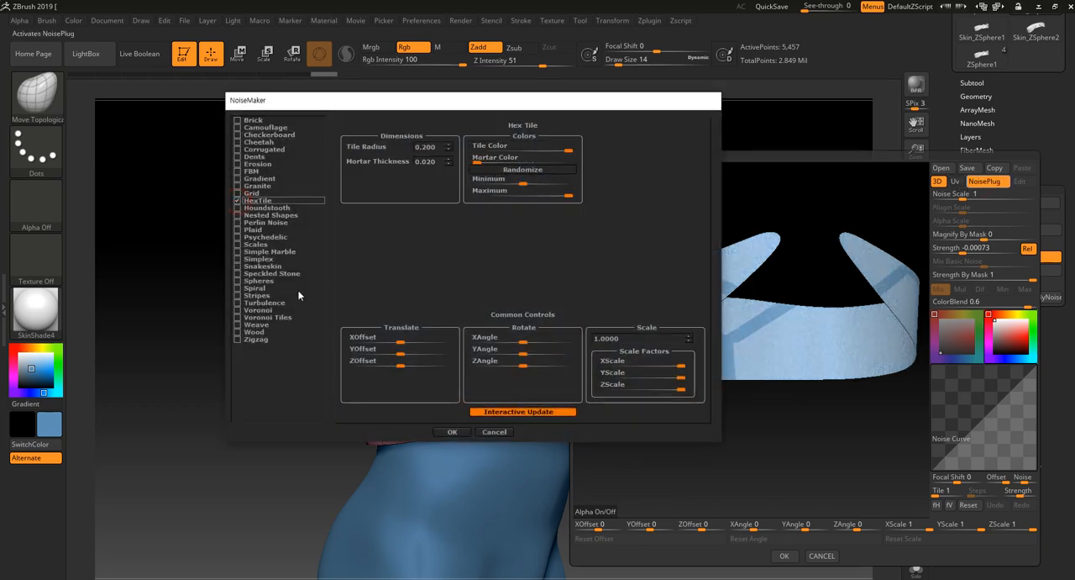
click(454, 432)
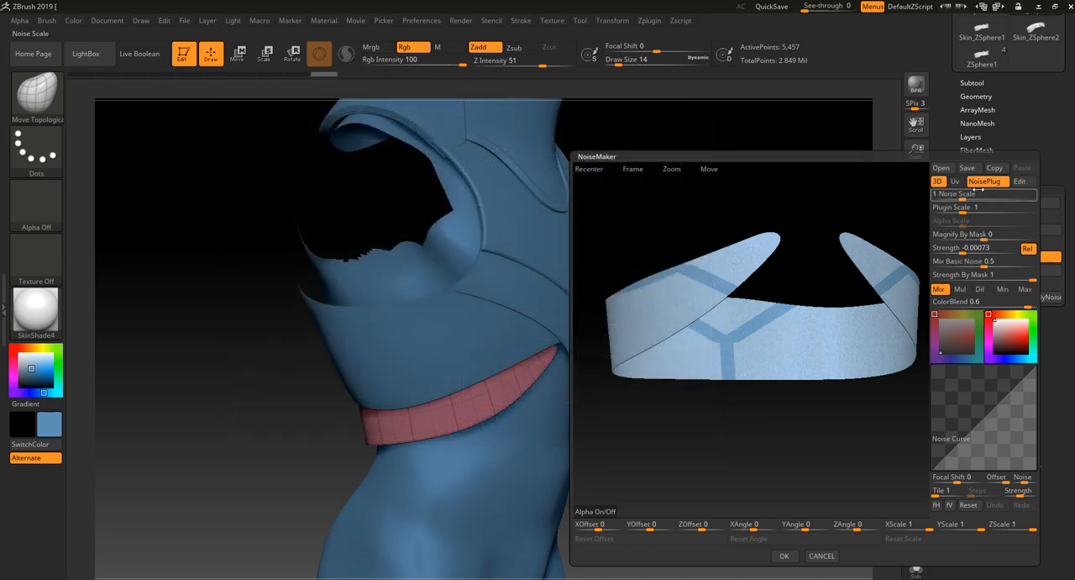
- Set the hex pattern's Noise Scale to 0.00336 and Plugin Scale to 0.06584
click(963, 194)
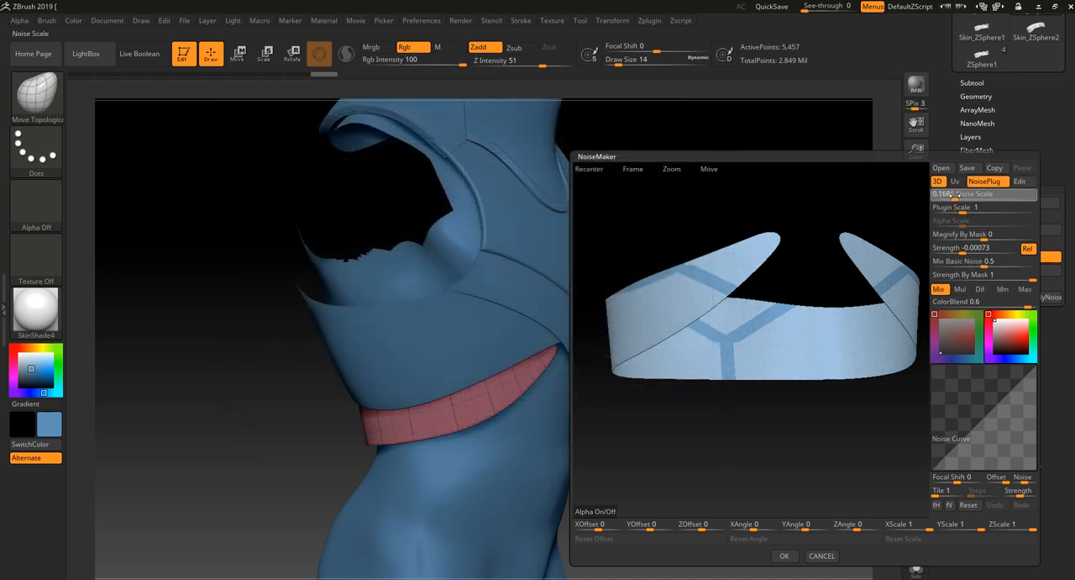
drag(963, 210, 950, 210)
drag(767, 446, 797, 444)
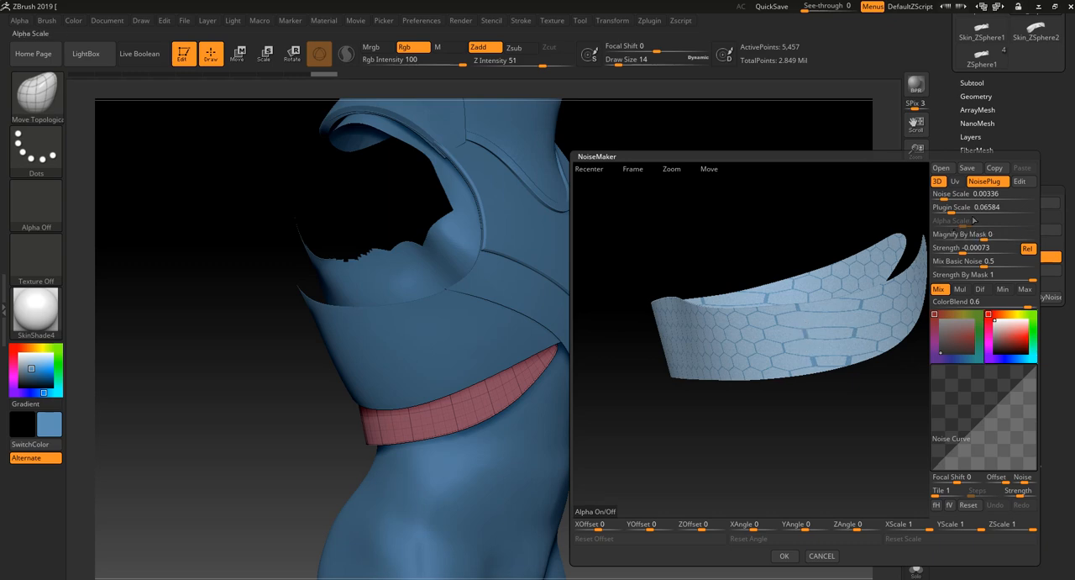
click(935, 194)
- Preview other NoisePlug patterns such as Psychedelic, Simple Marble, Checkerboard and Erosion, and change the strip's pattern to Scales
click(1019, 180)
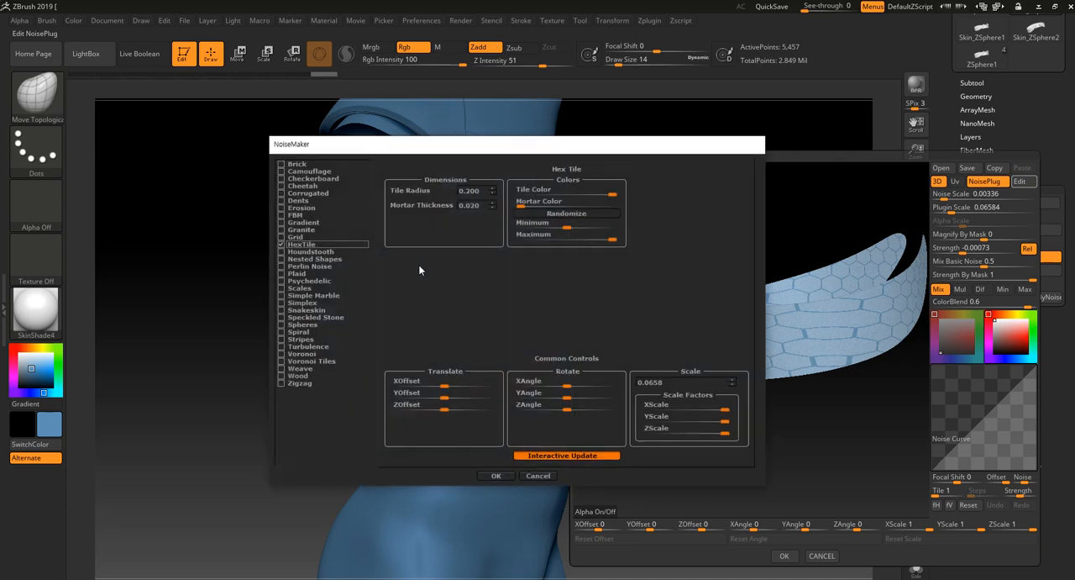
click(299, 222)
click(298, 288)
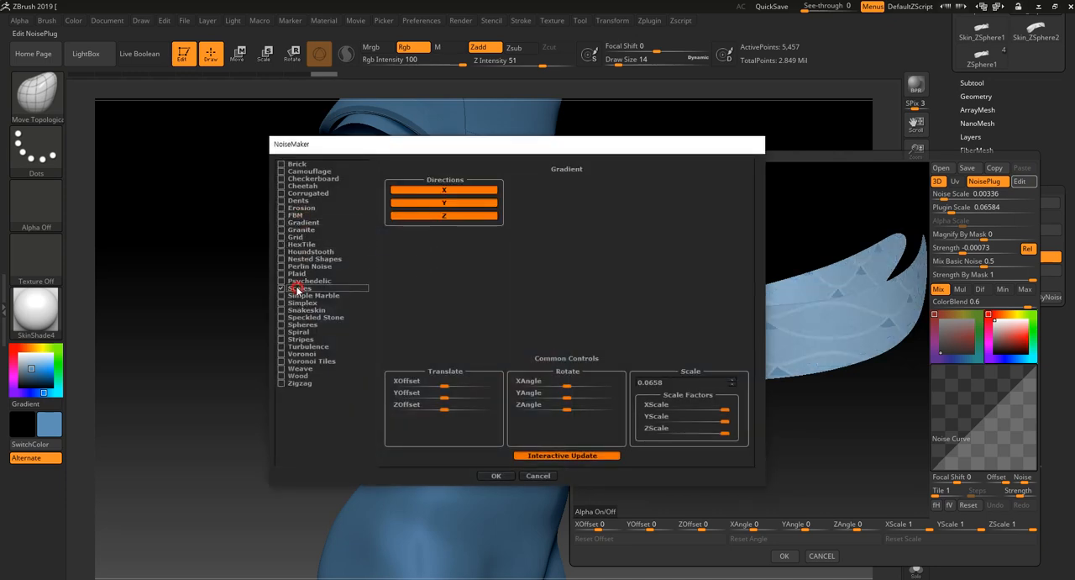
click(308, 281)
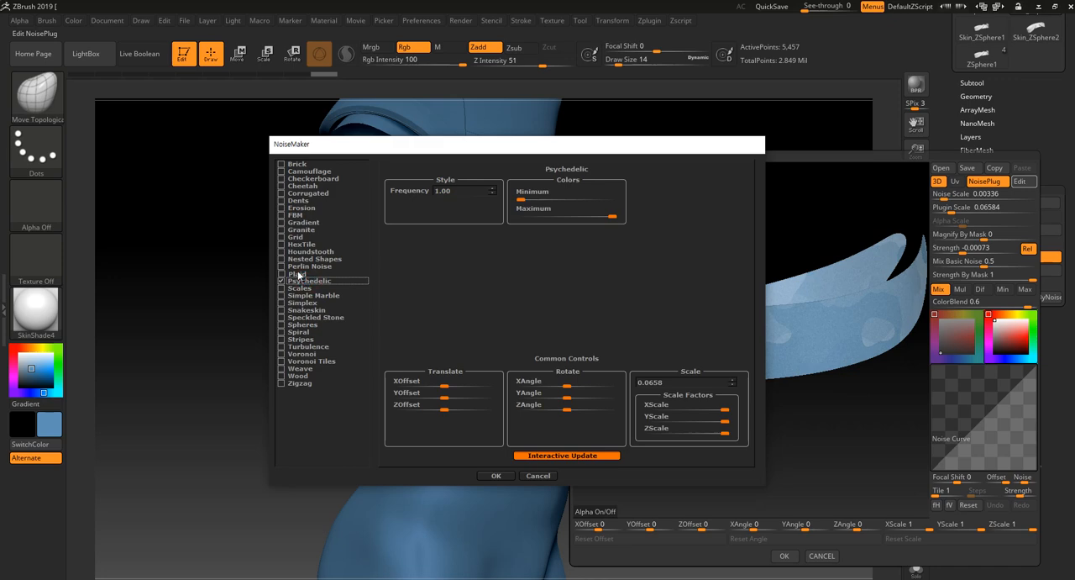
click(298, 274)
click(301, 324)
click(300, 296)
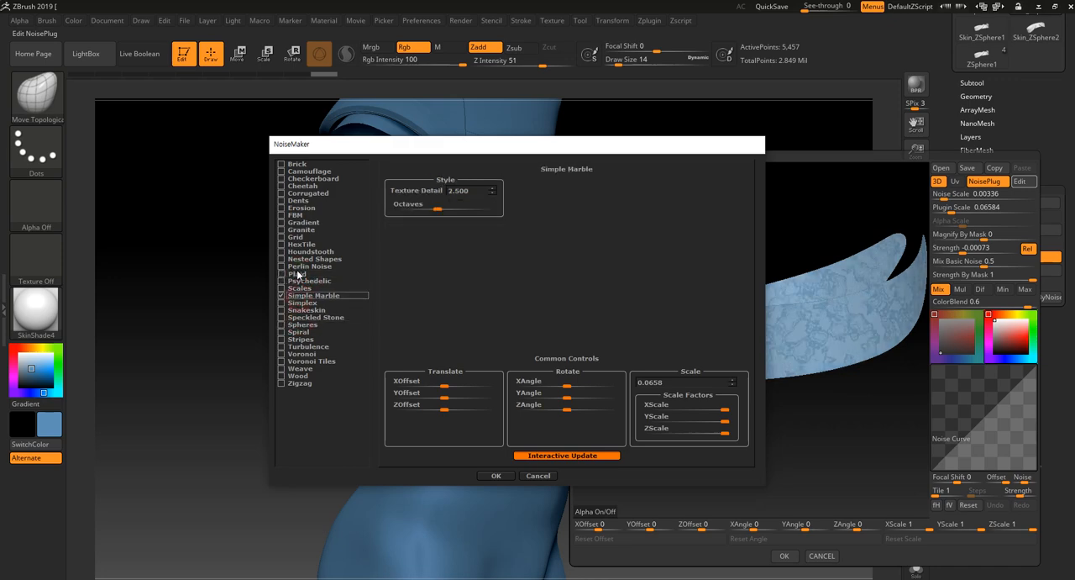
click(294, 201)
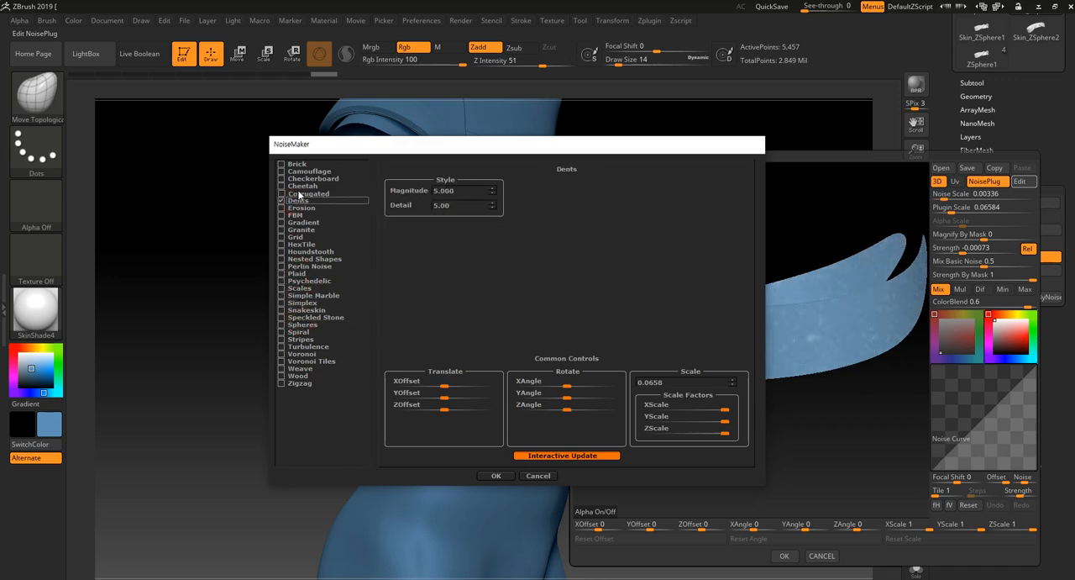
click(299, 193)
click(309, 179)
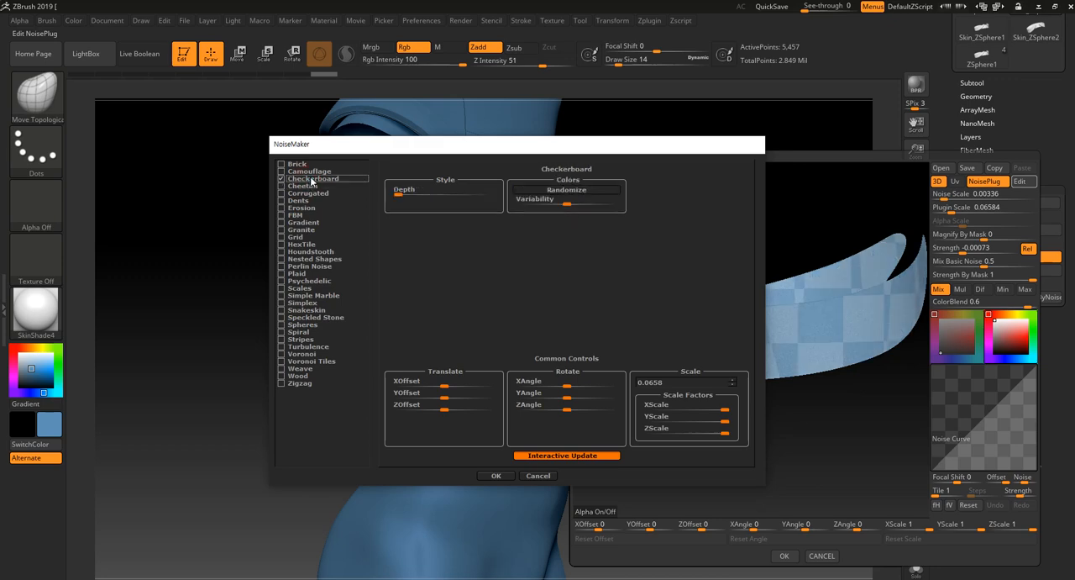
click(308, 171)
click(301, 208)
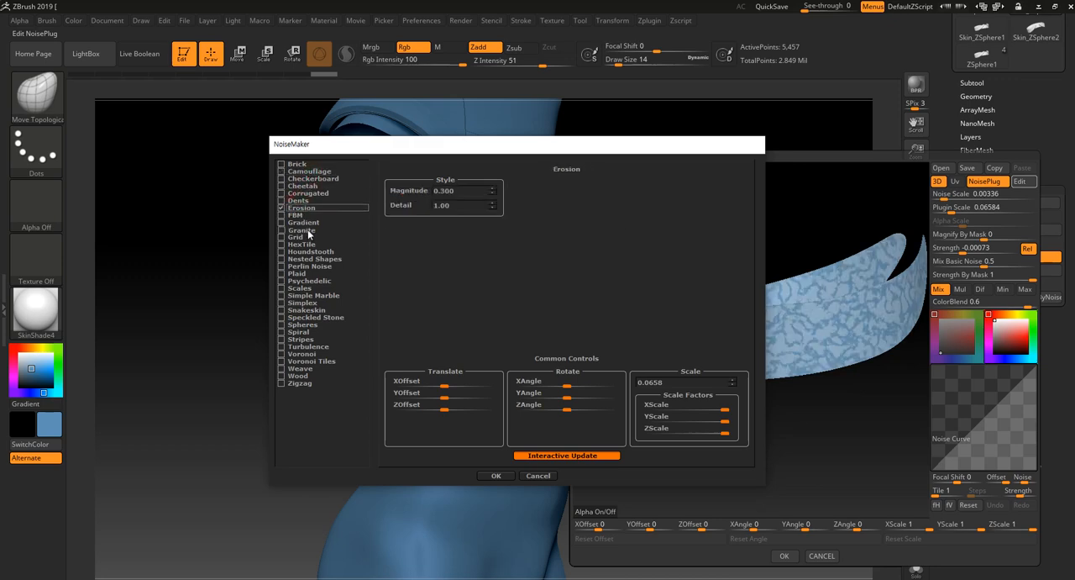
click(304, 245)
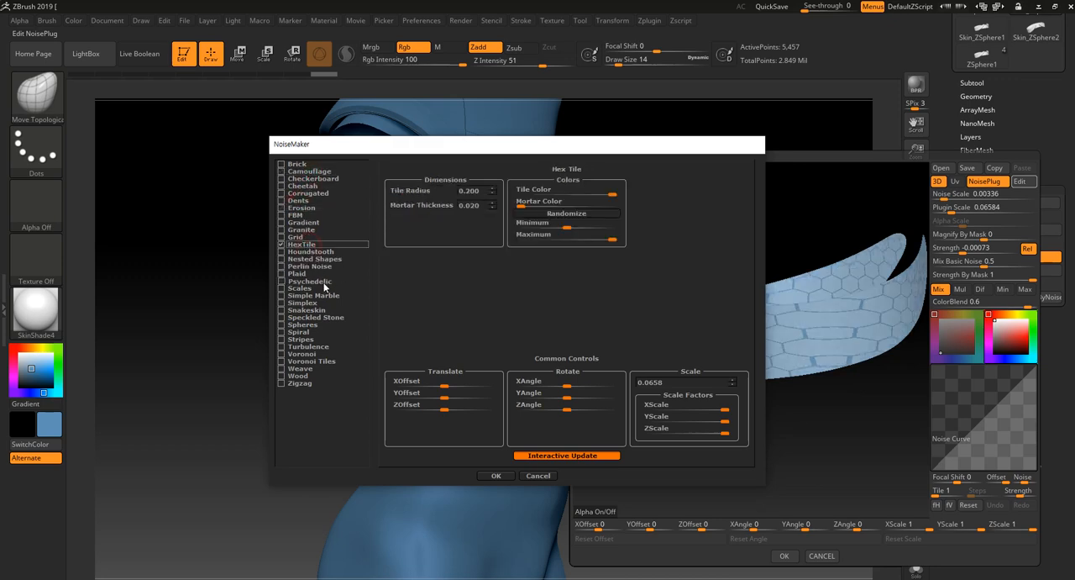
click(301, 288)
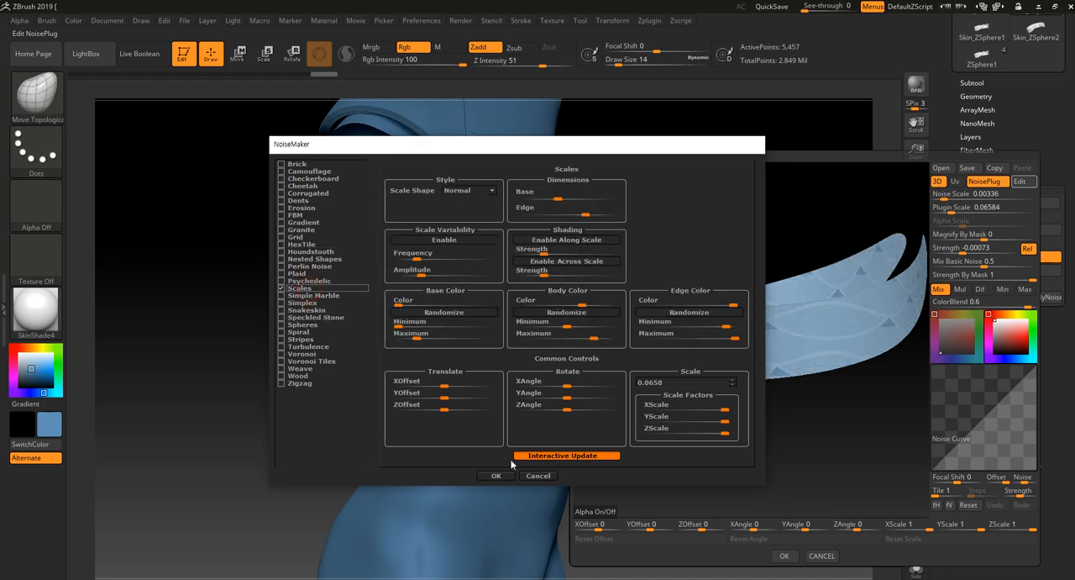
click(495, 476)
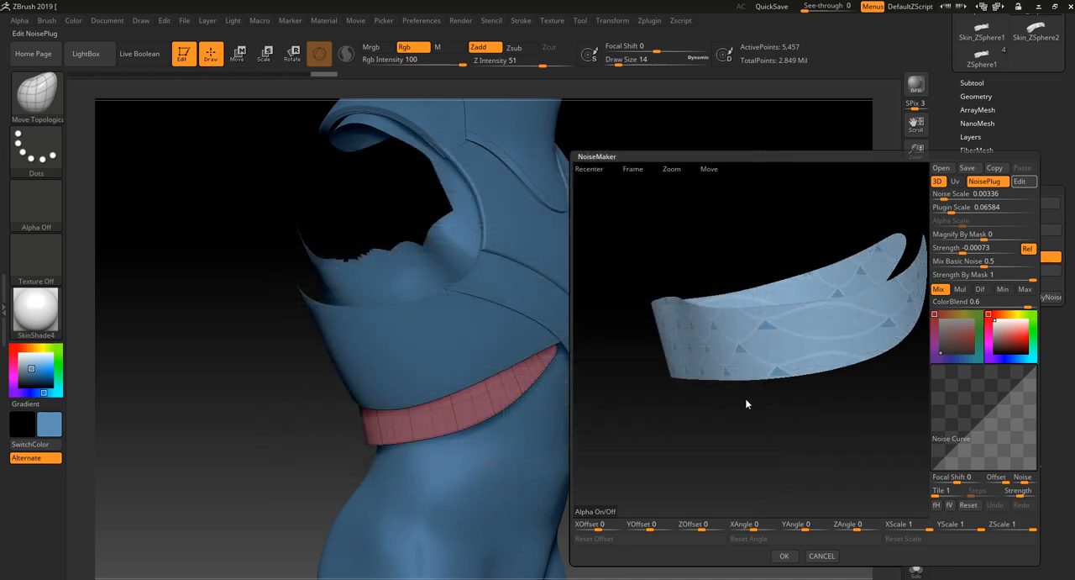
- Set the scales pattern's Plugin Scale to 0.03135 and the Noise Scale to 512
drag(747, 401, 901, 394)
click(950, 212)
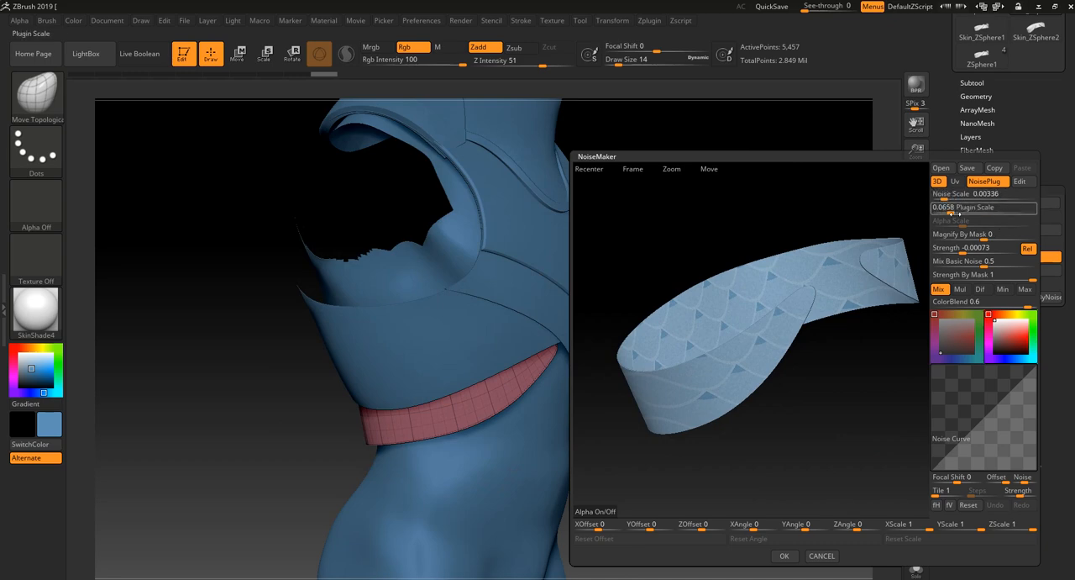
drag(956, 208, 1042, 199)
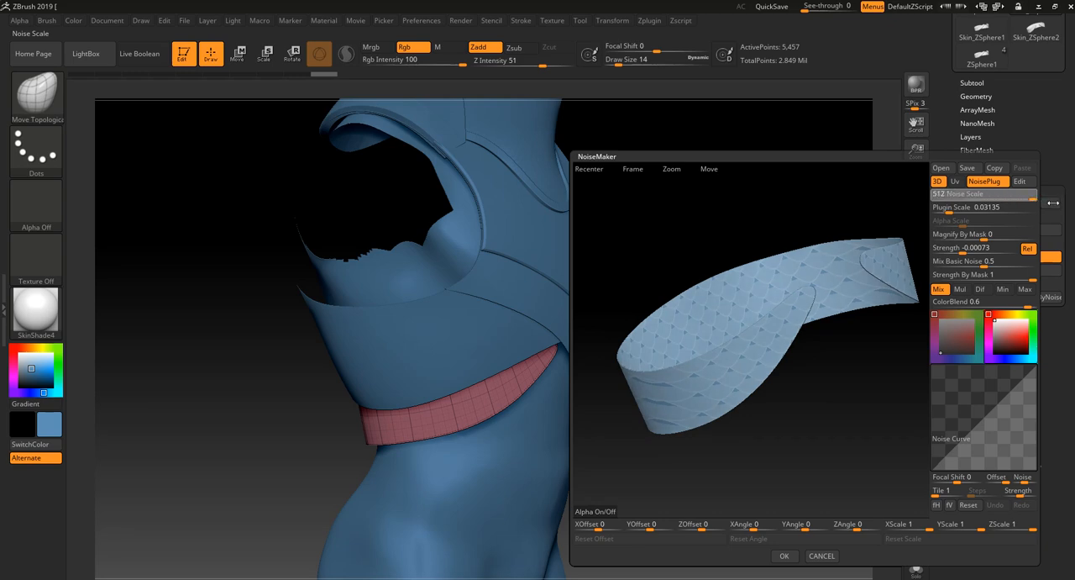
- Set the noise Strength to 0.17457, accept the scales noise, and inspect it on the waist strip
click(970, 248)
text(-0.)
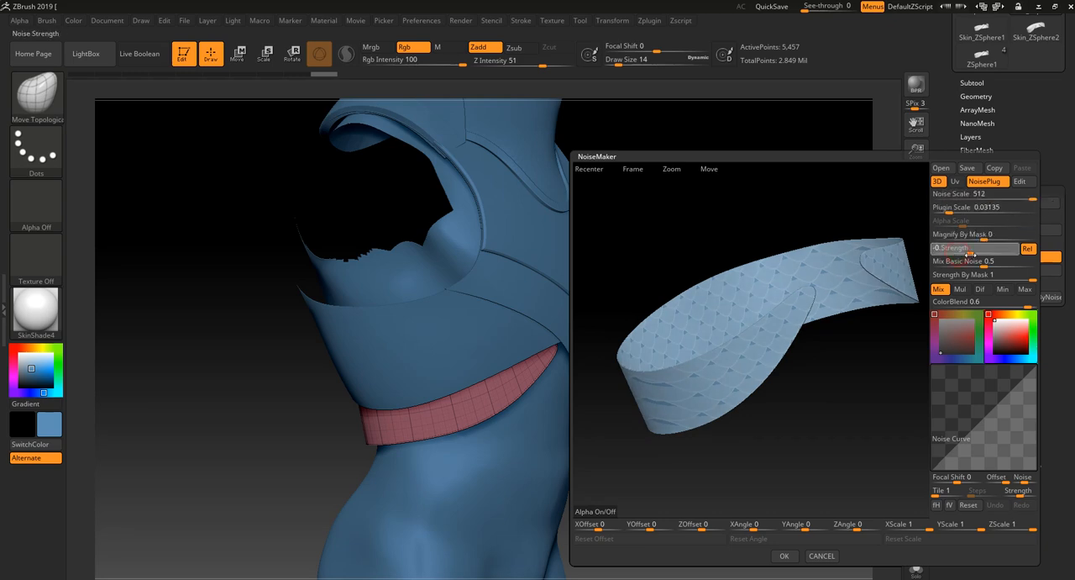
mouse_move(993, 252)
mouse_down()
mouse_move(1012, 251)
mouse_move(936, 253)
mouse_move(1008, 260)
mouse_up()
drag(837, 422, 818, 424)
alt+drag(818, 423, 829, 460)
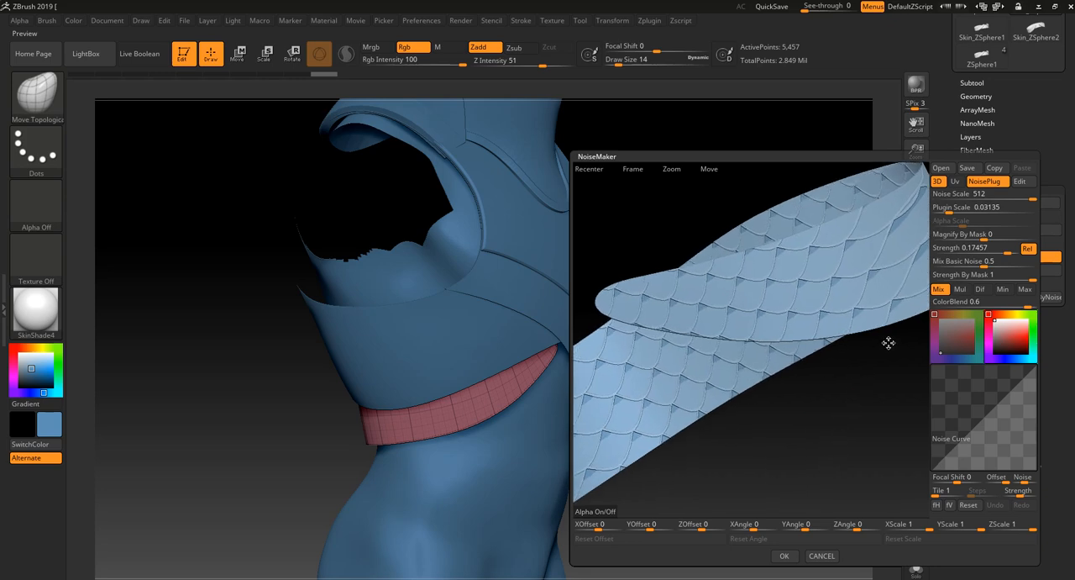
click(783, 555)
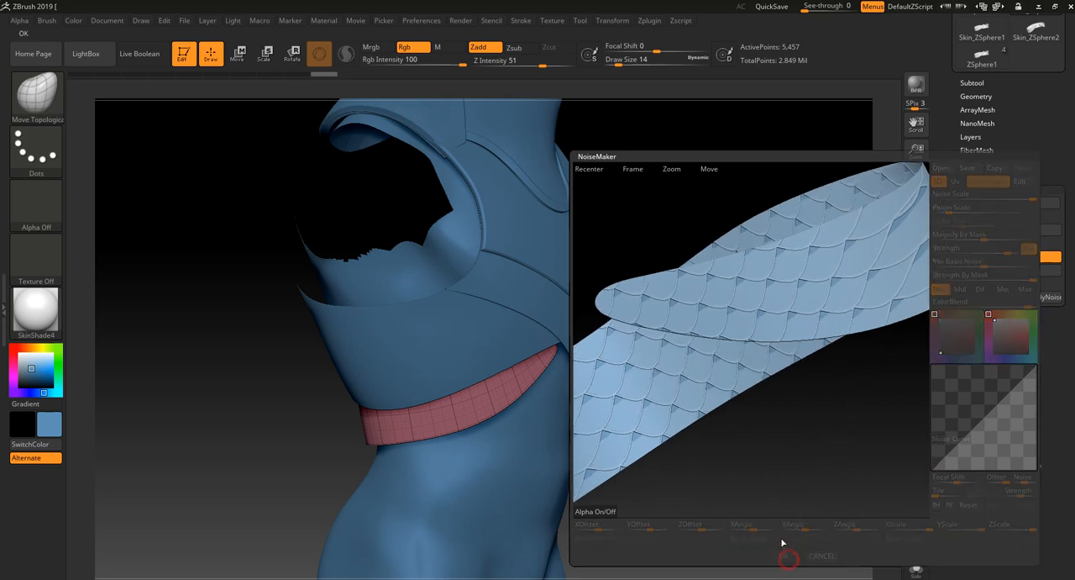
drag(760, 533, 767, 452)
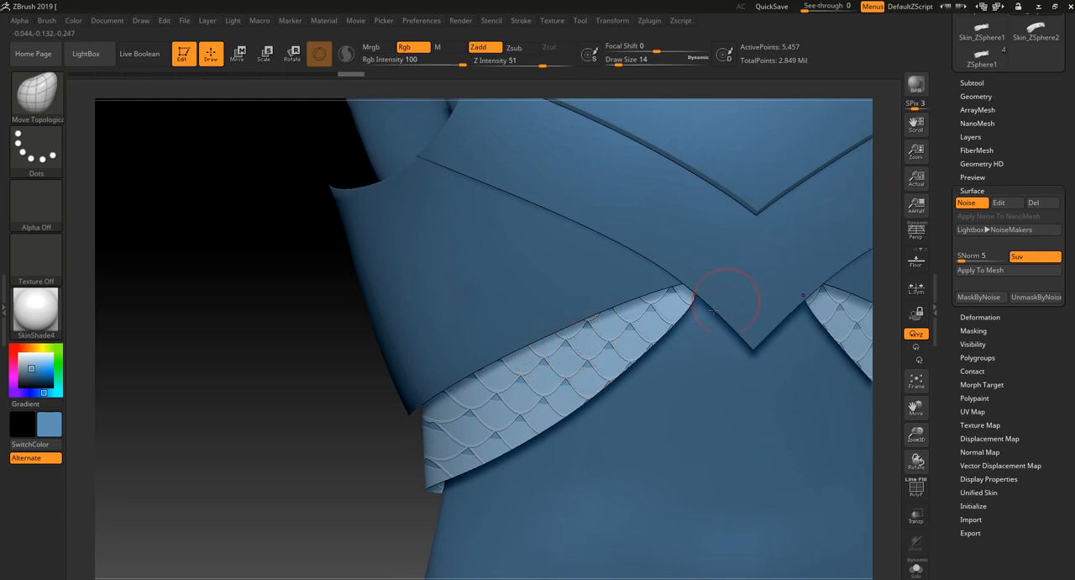
mouse_move(356, 516)
alt+mouse_down()
mouse_move(327, 442)
mouse_move(319, 456)
mouse_move(436, 480)
mouse_move(329, 490)
mouse_move(361, 470)
alt+mouse_up()
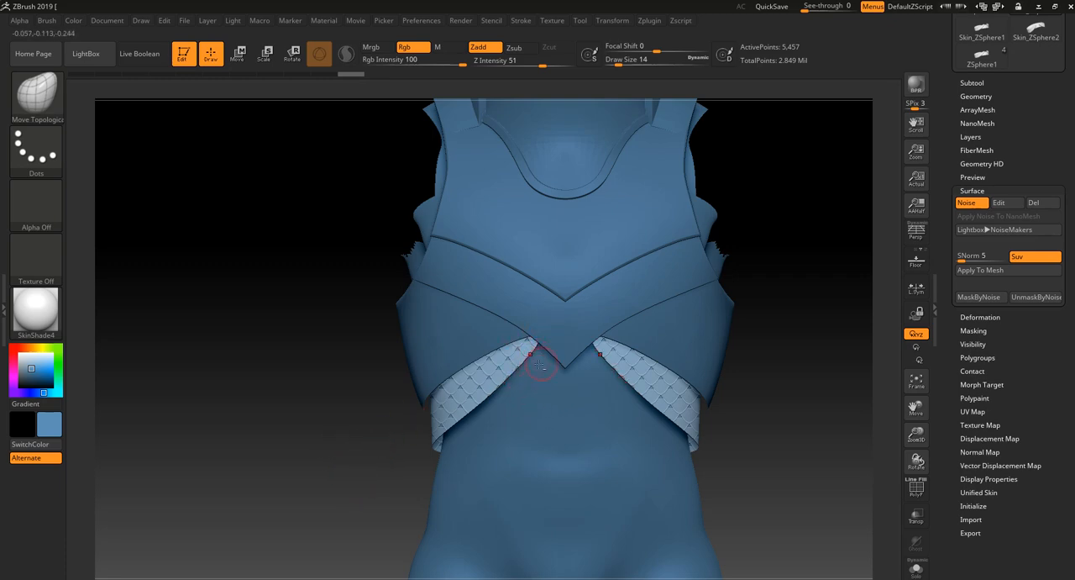
- Switch to the ZSphere1 tool containing the torso armour pieces and make its Body1 subtool active
key(f)
drag(344, 441, 760, 275)
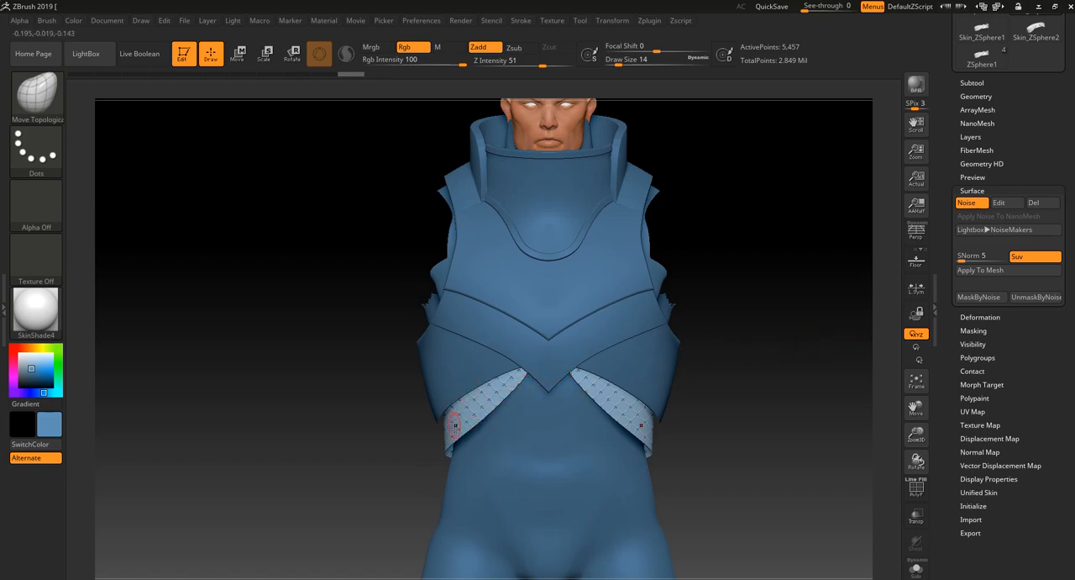
drag(1029, 137, 1031, 183)
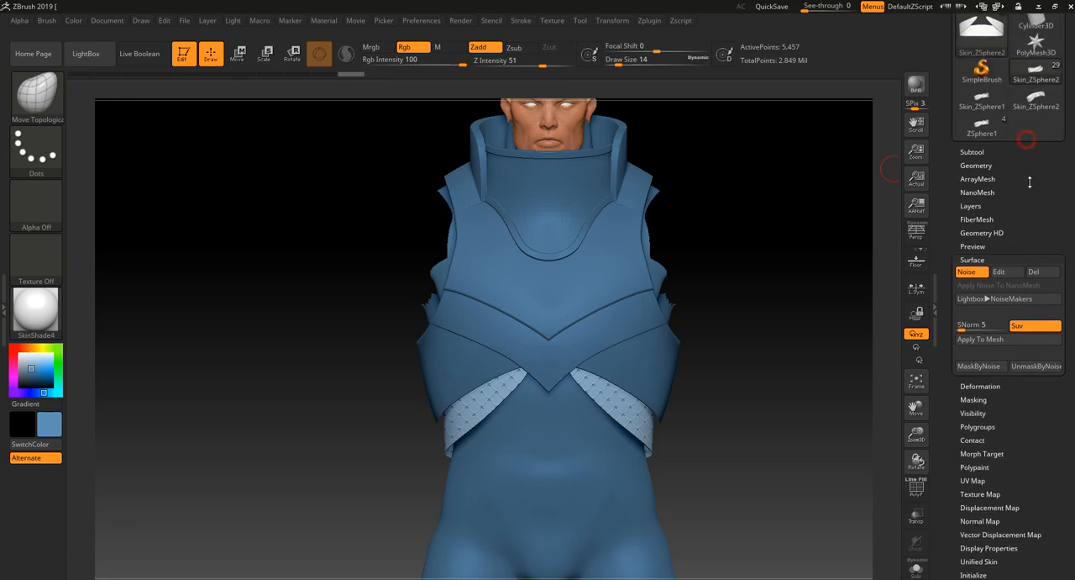
click(986, 155)
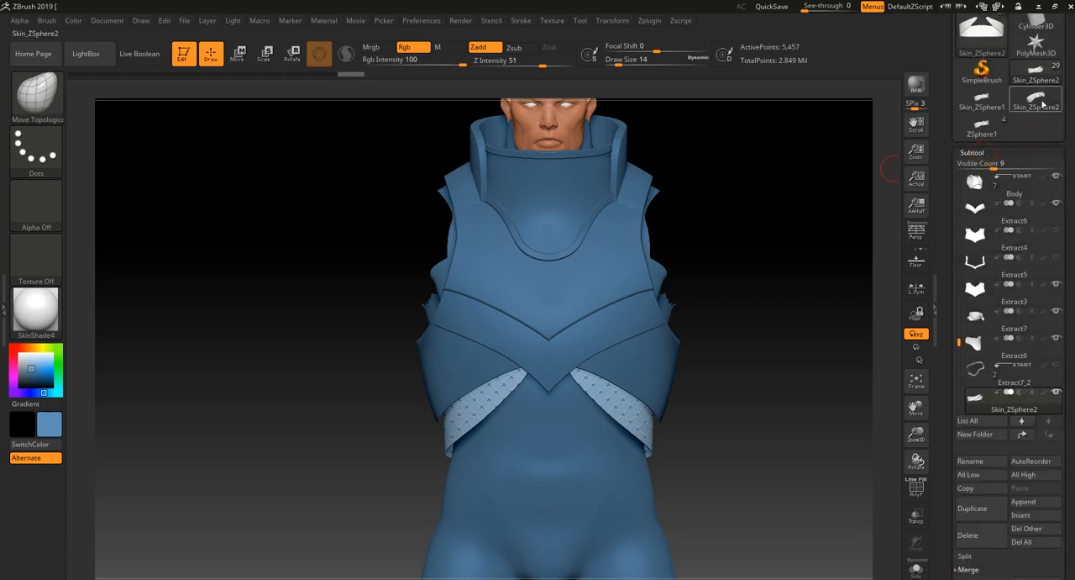
click(1054, 109)
click(993, 124)
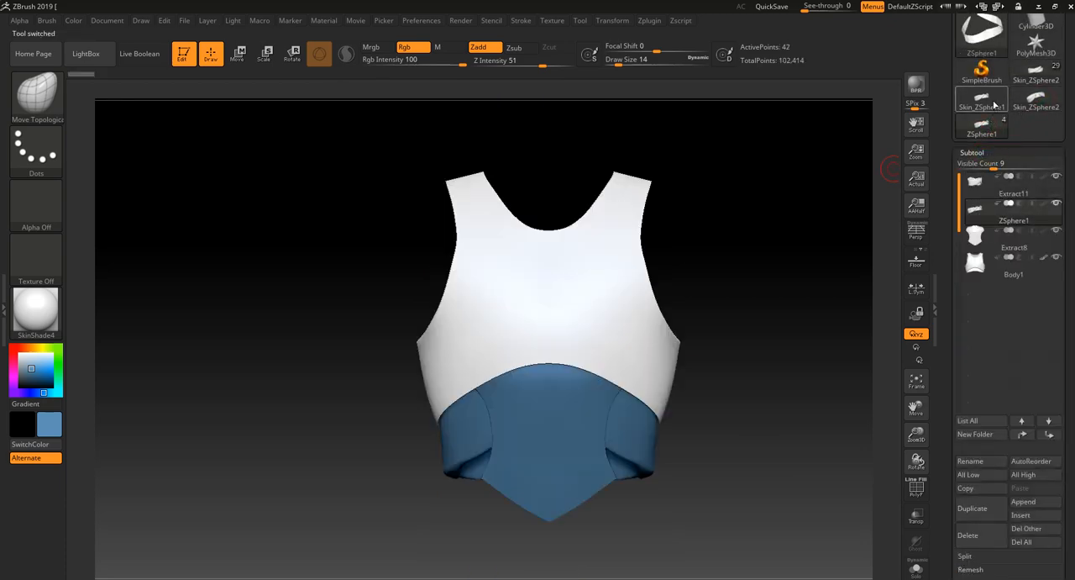
click(993, 107)
click(989, 130)
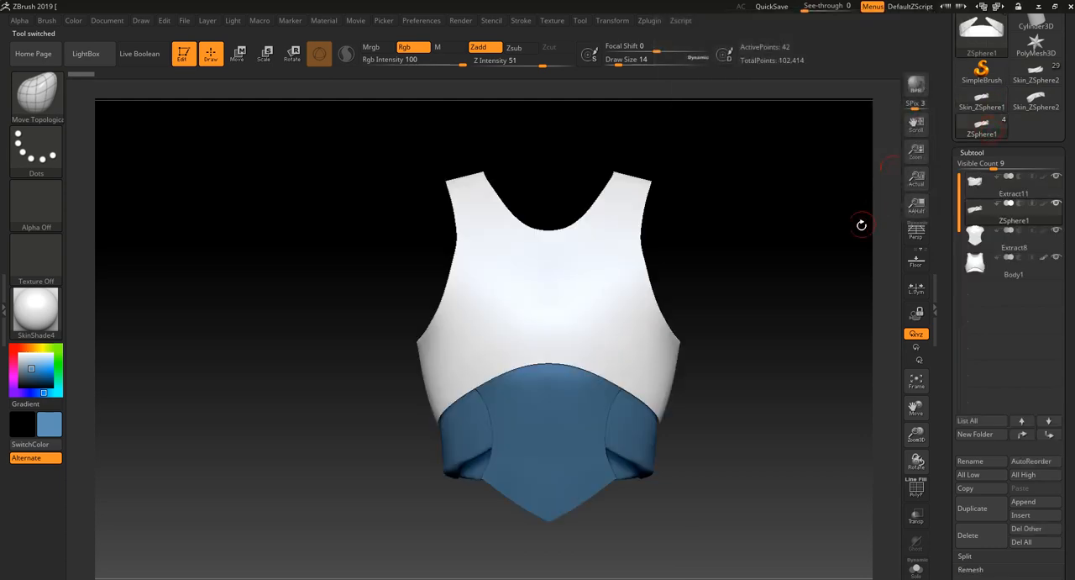
drag(776, 317, 624, 319)
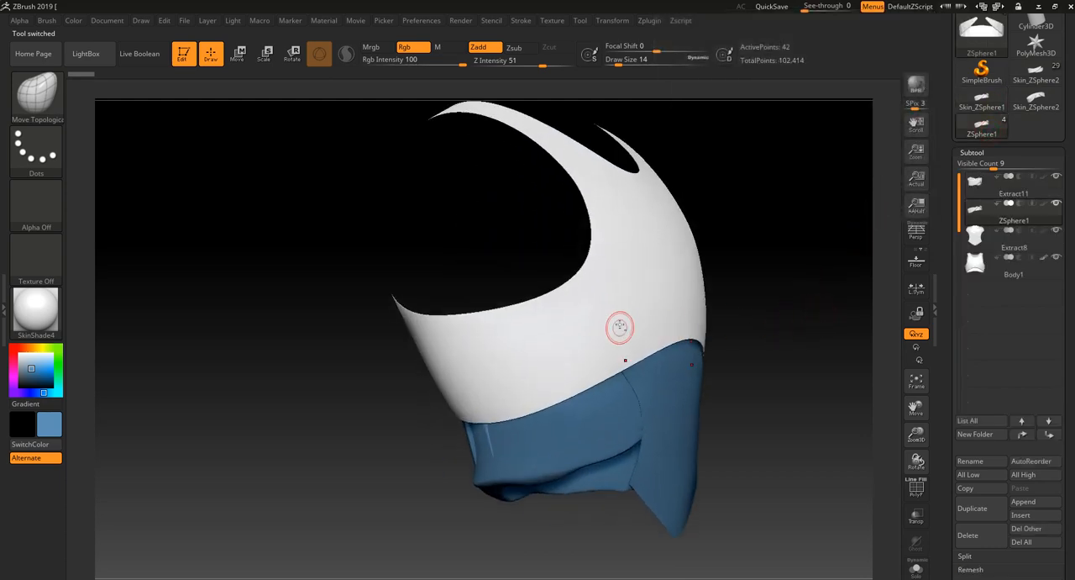
alt+click(628, 319)
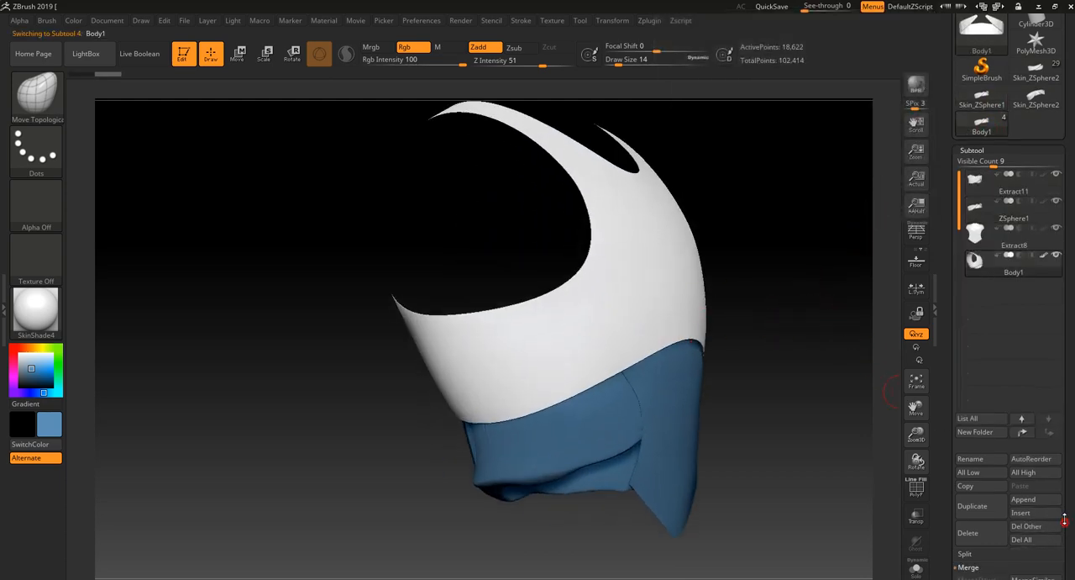
- Append a new ZSphere to the torso armour's subtools and make it the active subtool
scroll(1040, 499, down, 3)
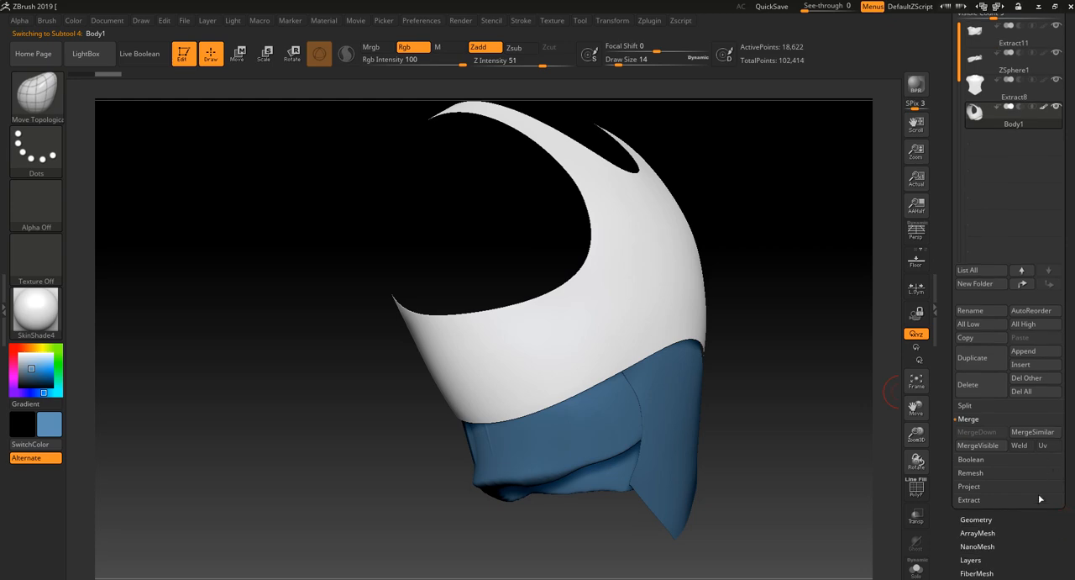
click(1037, 352)
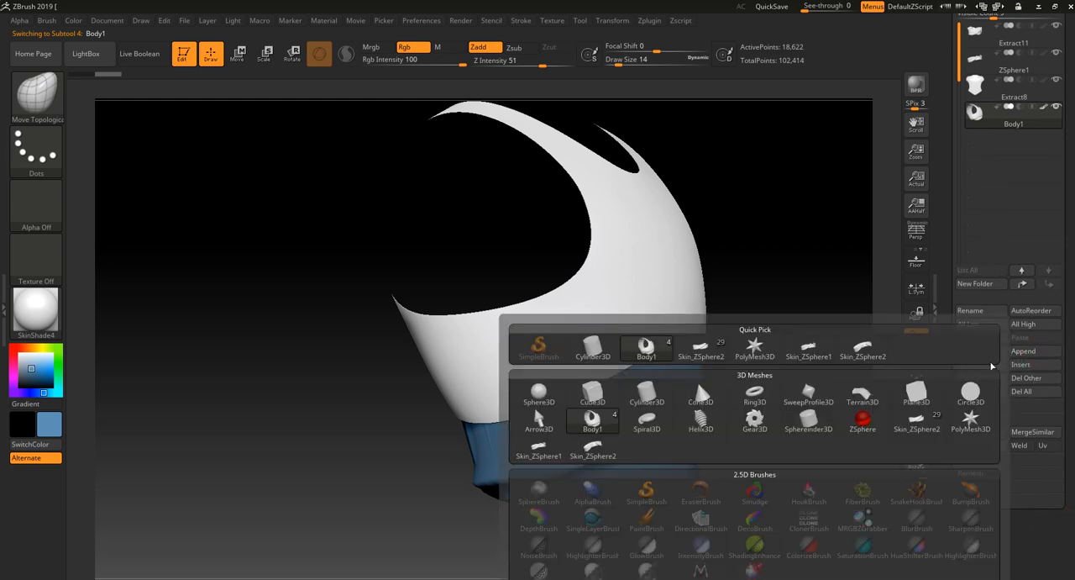
click(862, 418)
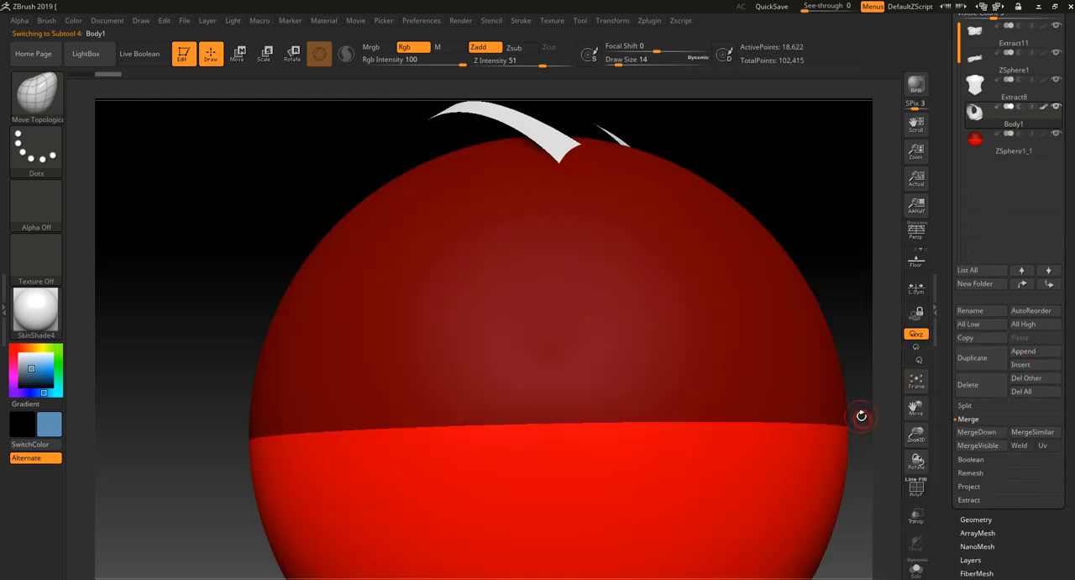
click(1051, 151)
- Scale the new ZSphere down until it is completely hidden inside the torso
mouse_move(853, 235)
alt+mouse_down()
mouse_move(816, 184)
mouse_move(733, 227)
alt+mouse_up()
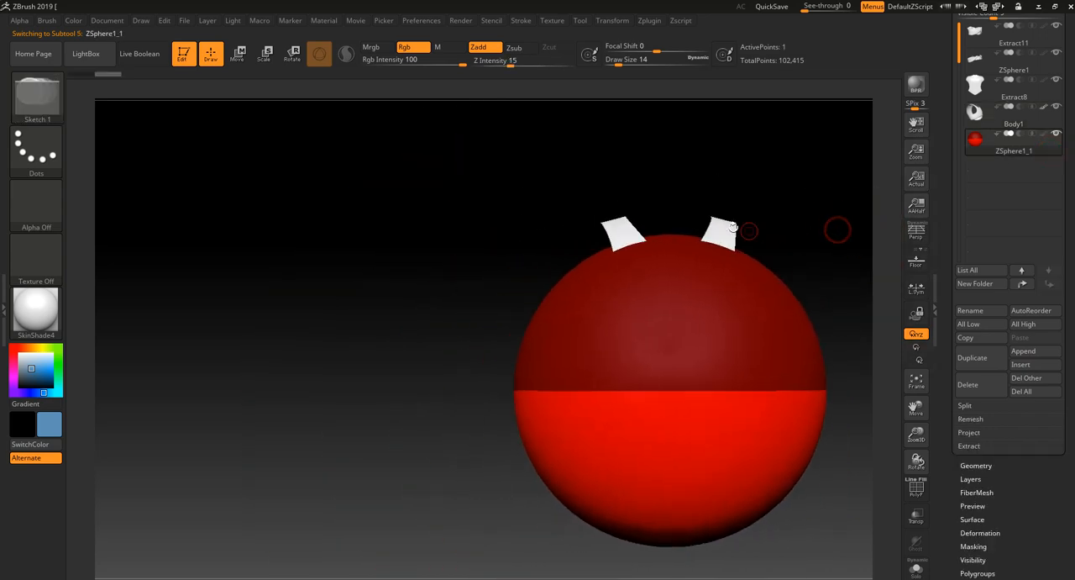
click(265, 54)
drag(591, 281, 677, 331)
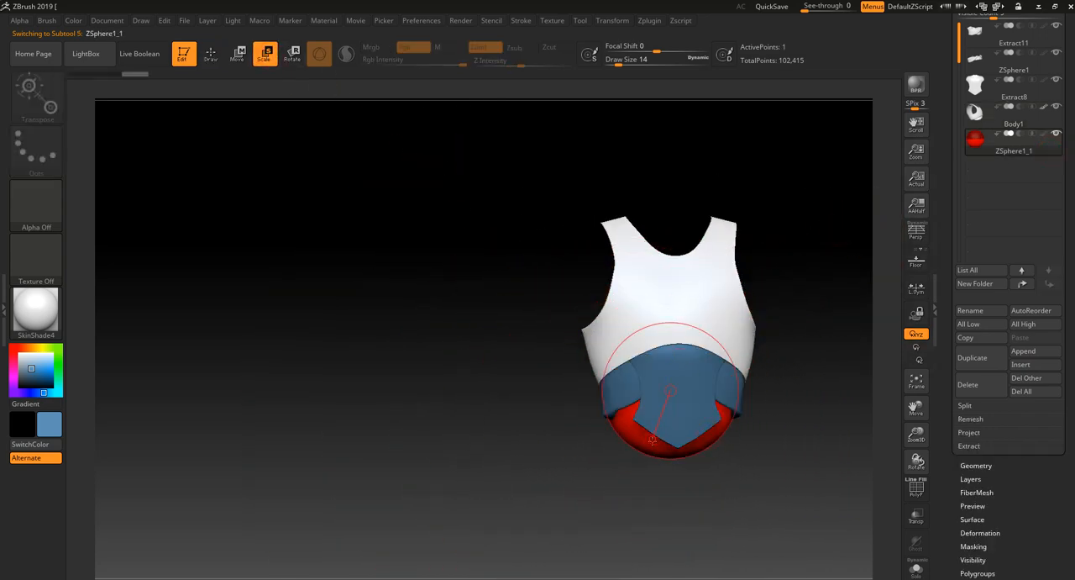
drag(652, 440, 640, 471)
alt+drag(568, 450, 526, 557)
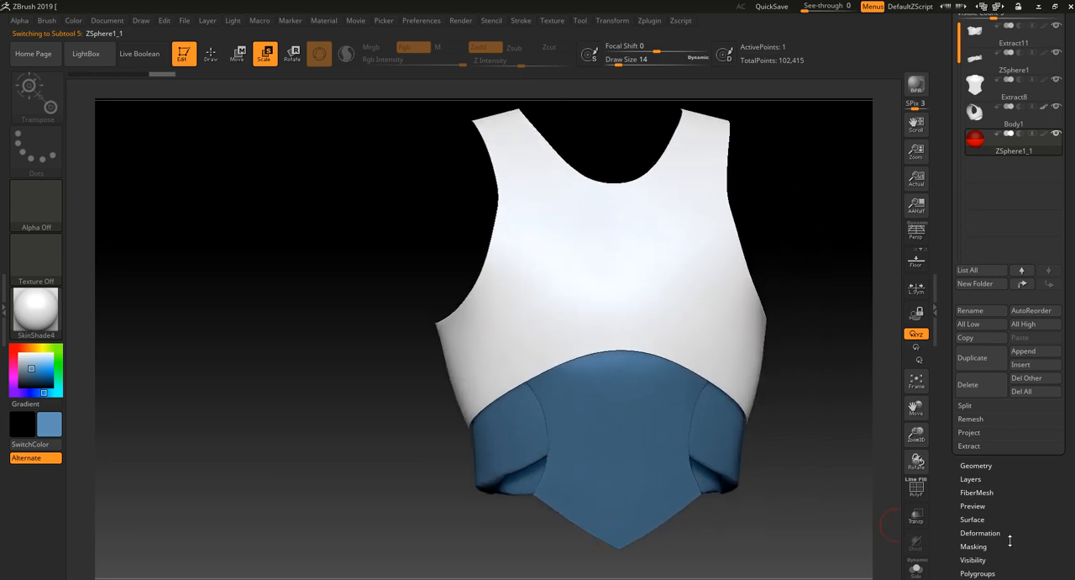
- Turn on Edit Topology for the new ZSphere and reduce the Draw Size to 6 for drawing points
scroll(1009, 541, down, 5)
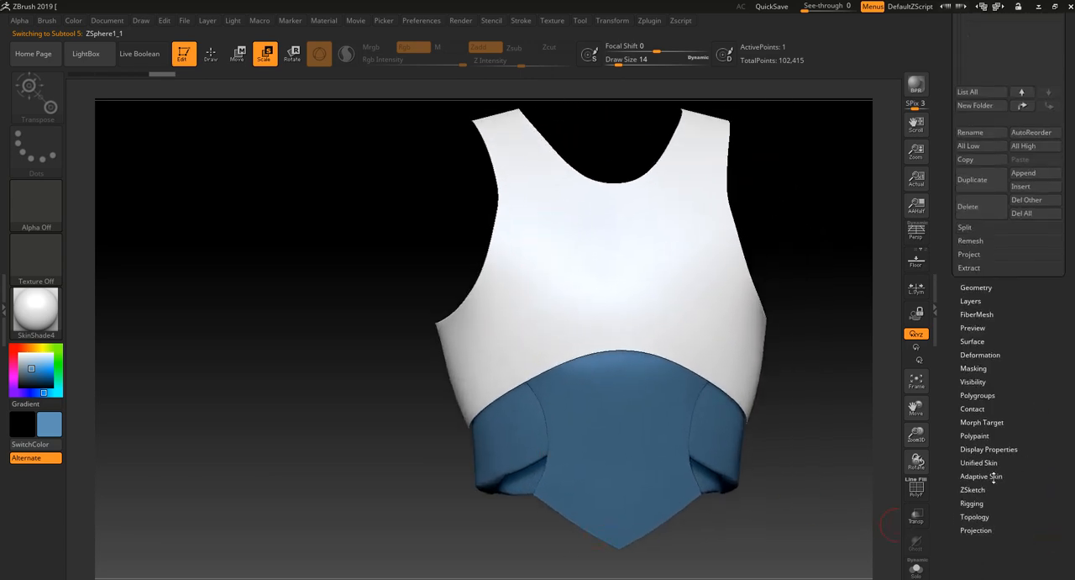
click(975, 516)
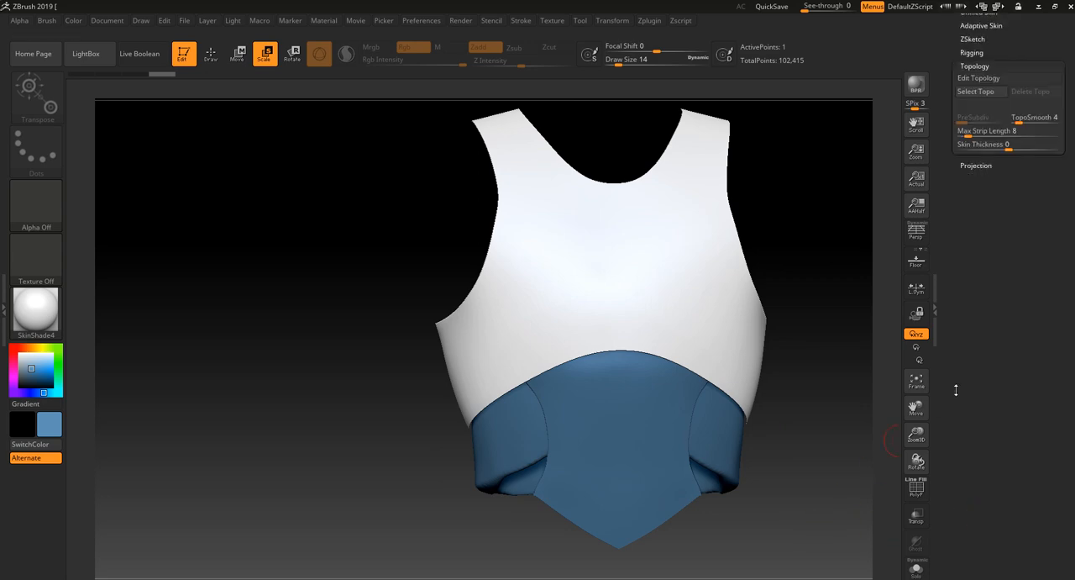
click(983, 309)
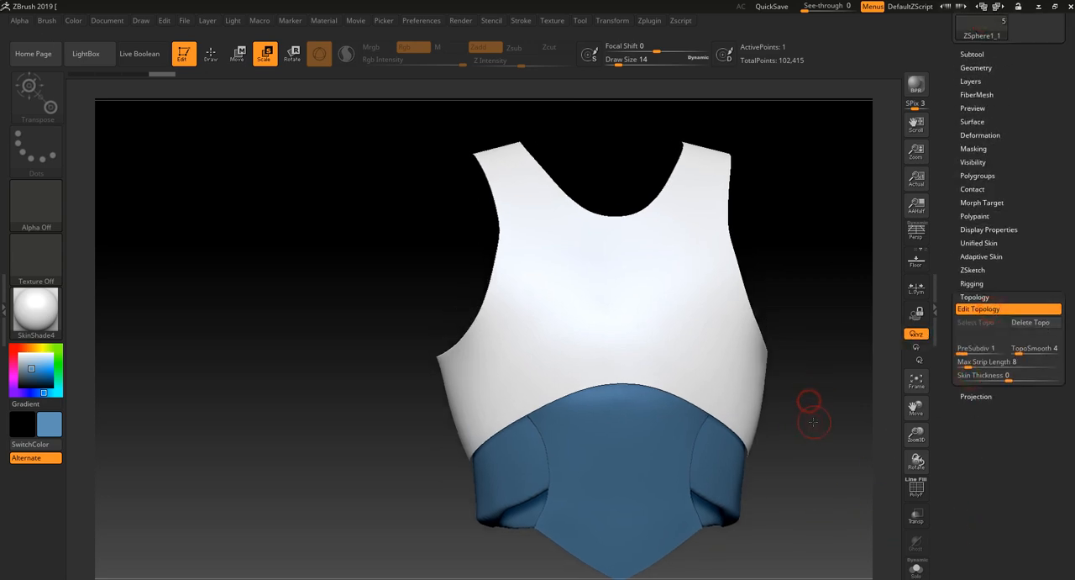
key(bracketleft)
drag(799, 202, 788, 244)
key(q)
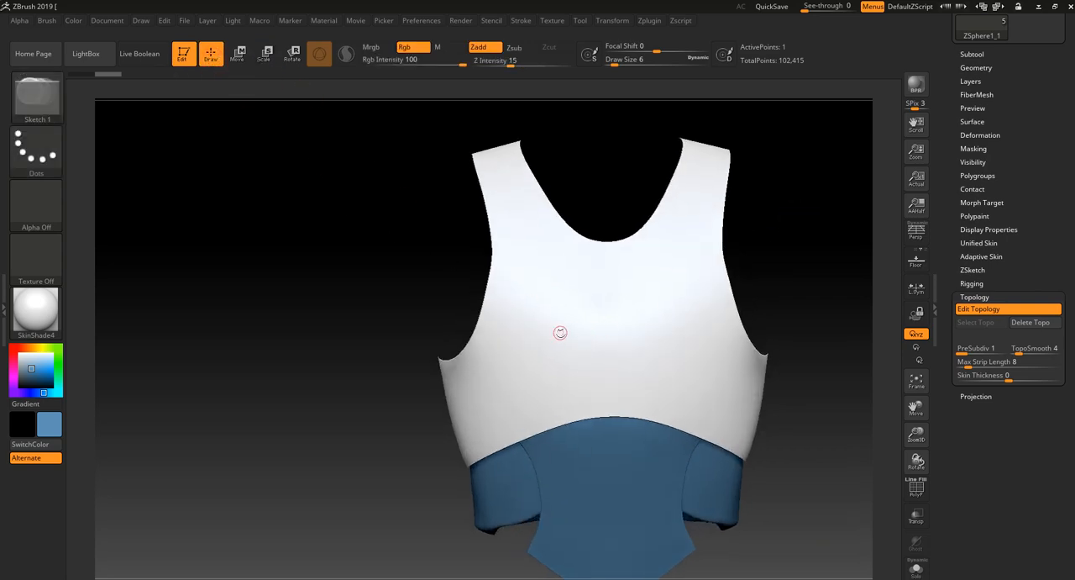
- Draw a small triangle of topology on the torso's chest as the pointed end of an ornament strip
click(540, 341)
ctrl+right_drag(431, 374, 458, 425)
alt+drag(222, 409, 245, 433)
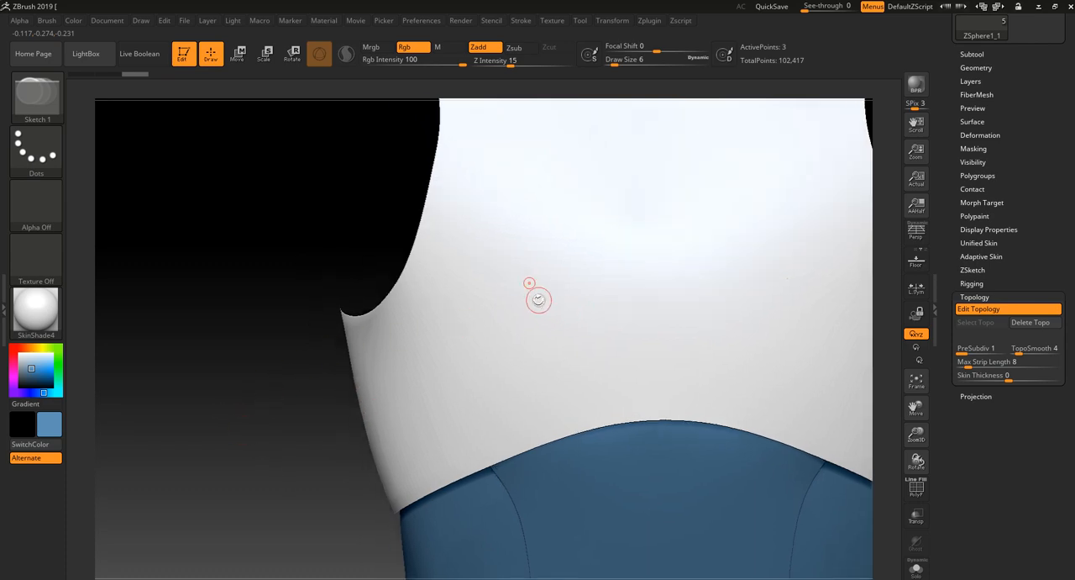
click(520, 323)
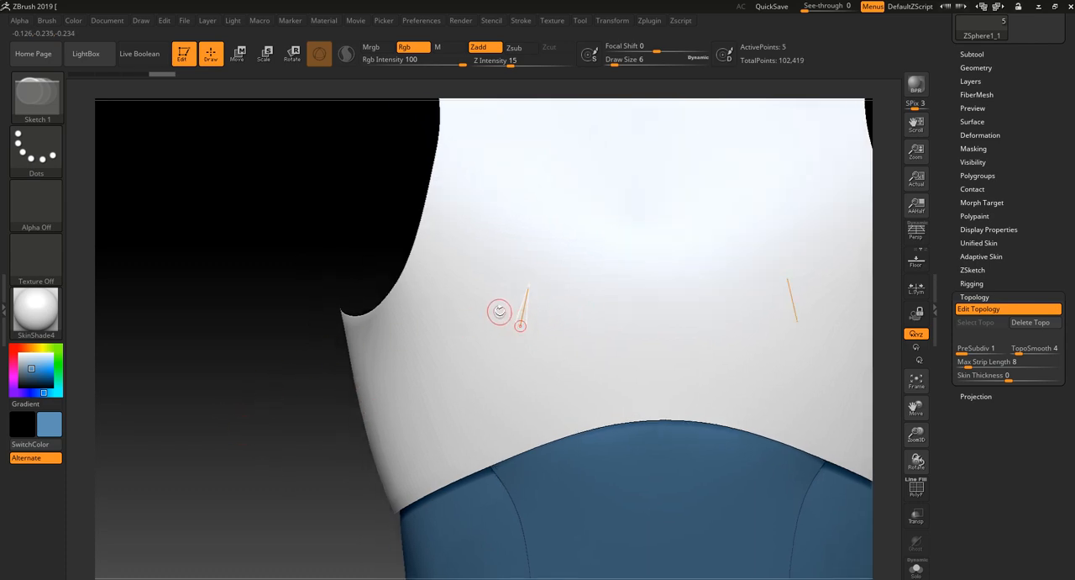
click(496, 308)
click(528, 286)
click(497, 307)
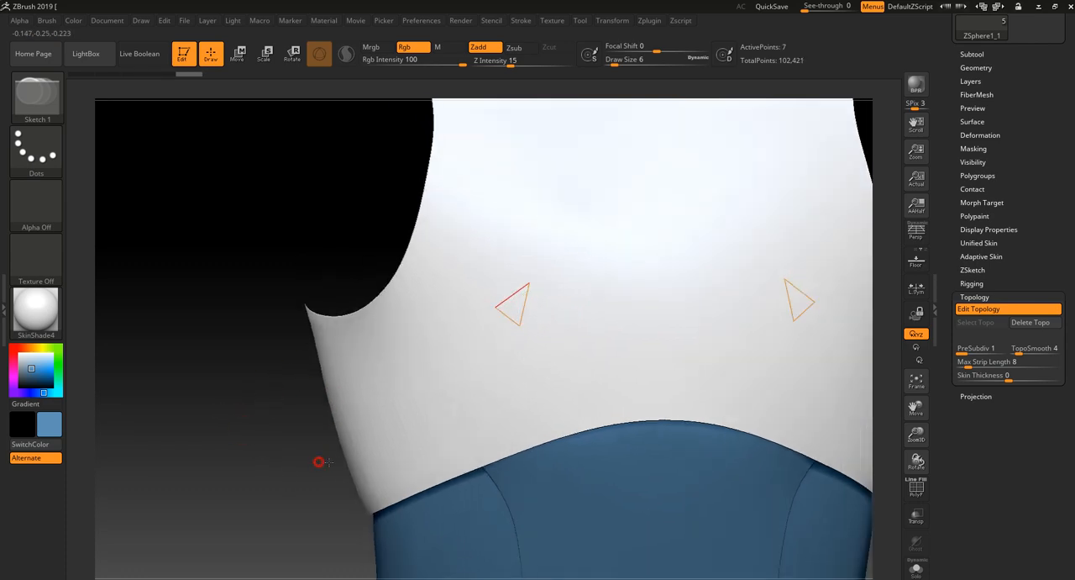
- Extend the topology strip from the triangle with two quads running toward the torso's side below the armhole
drag(316, 458, 473, 319)
click(453, 328)
click(458, 352)
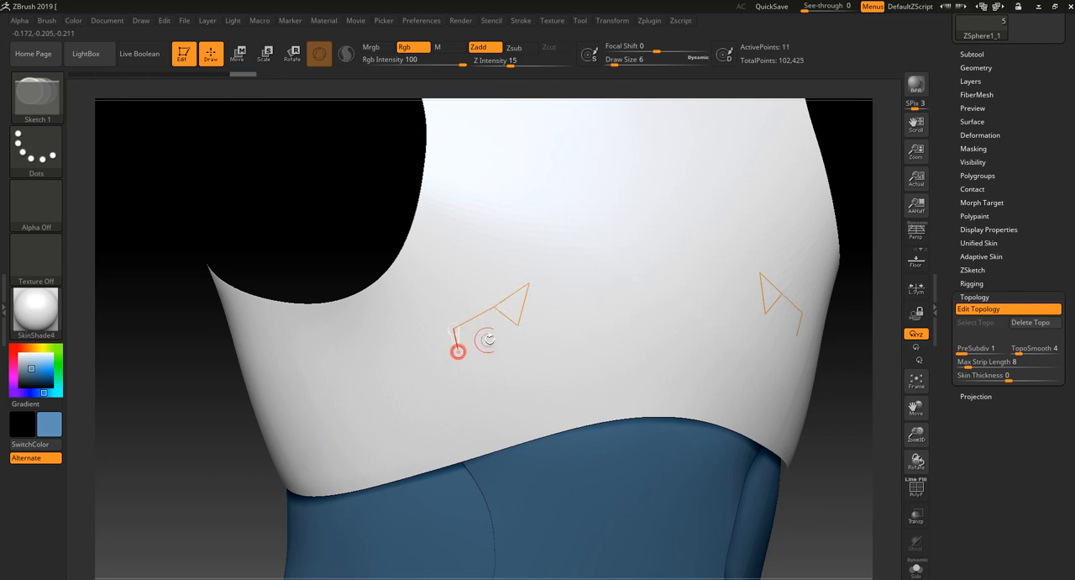
click(512, 321)
click(457, 352)
click(410, 370)
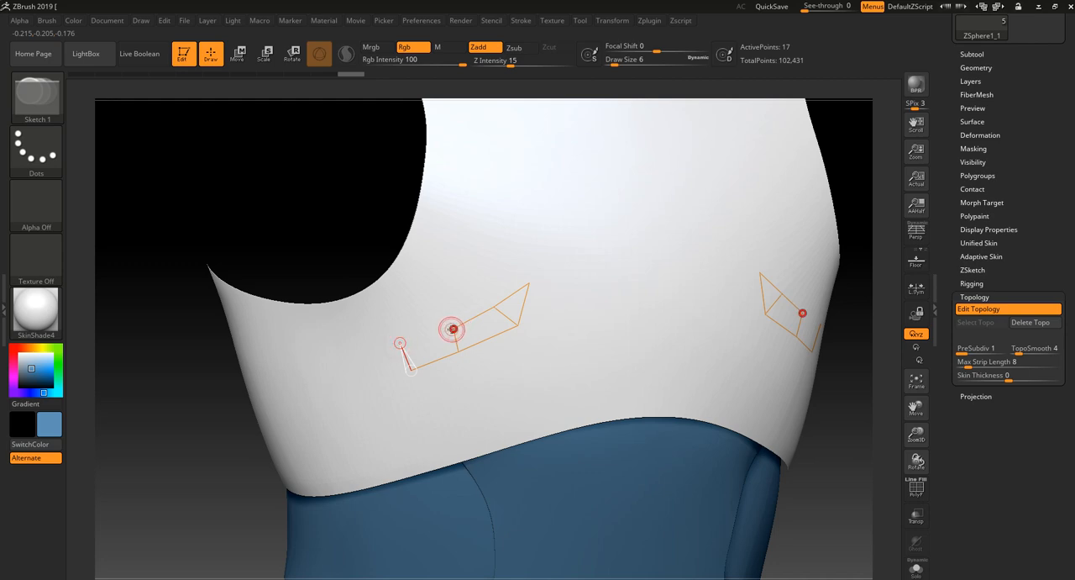
click(454, 329)
click(400, 344)
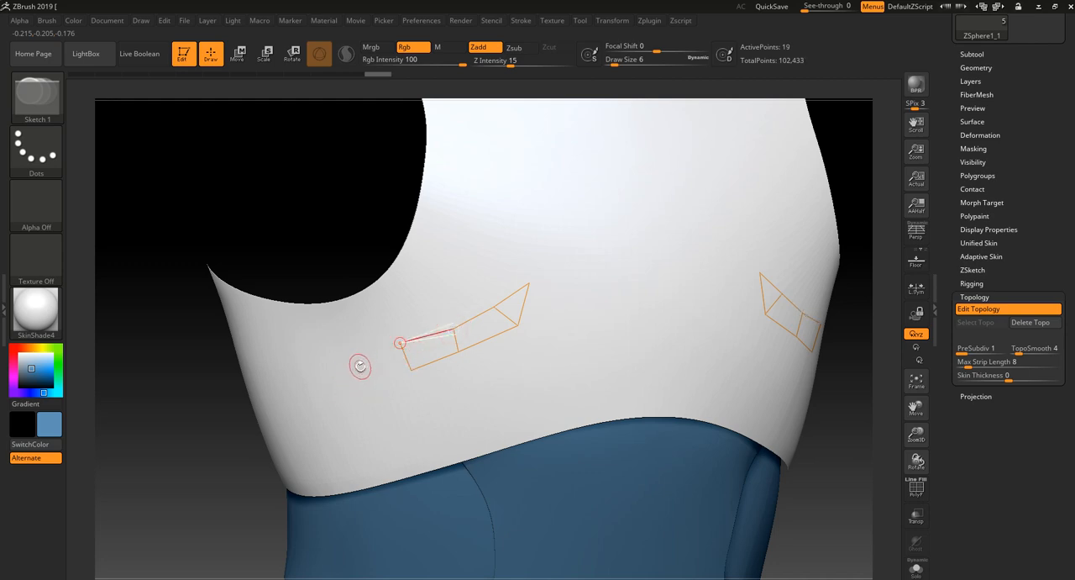
- Add three more quads at the strip's outer end so that it bends around and downward
click(358, 370)
click(381, 395)
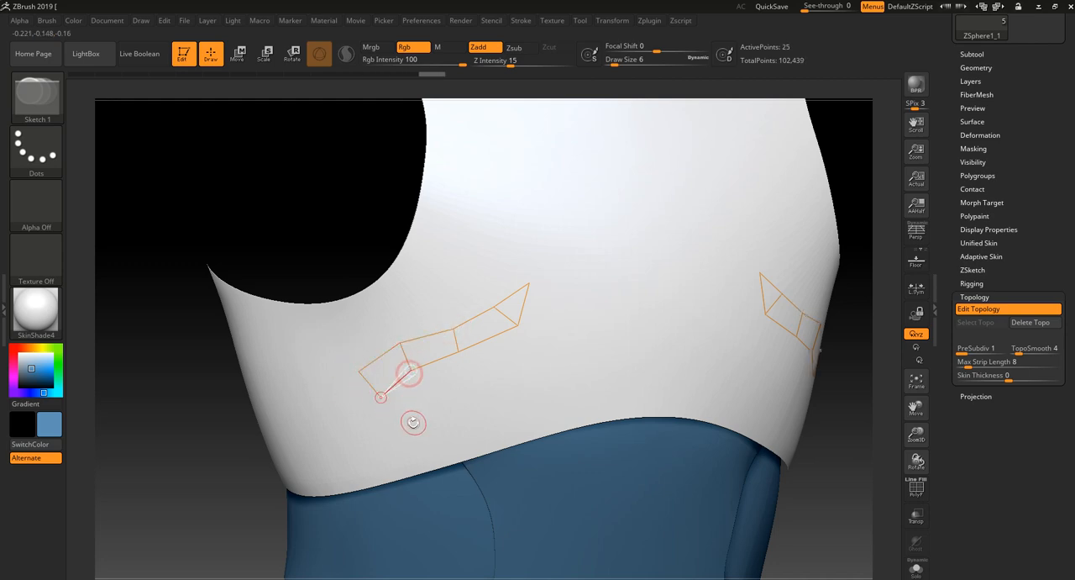
click(403, 418)
click(378, 440)
click(359, 419)
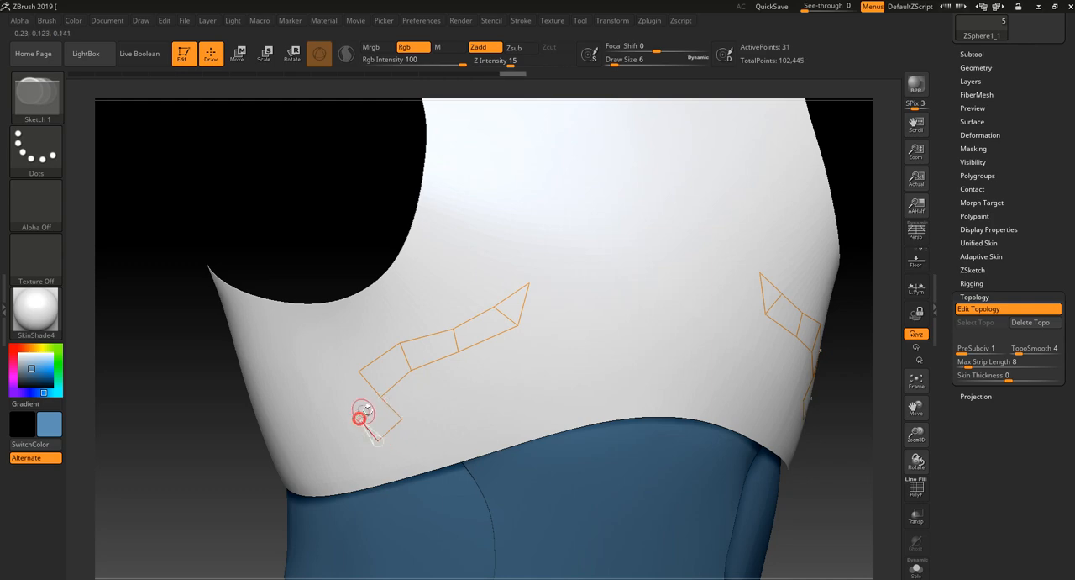
click(381, 396)
click(360, 418)
click(341, 390)
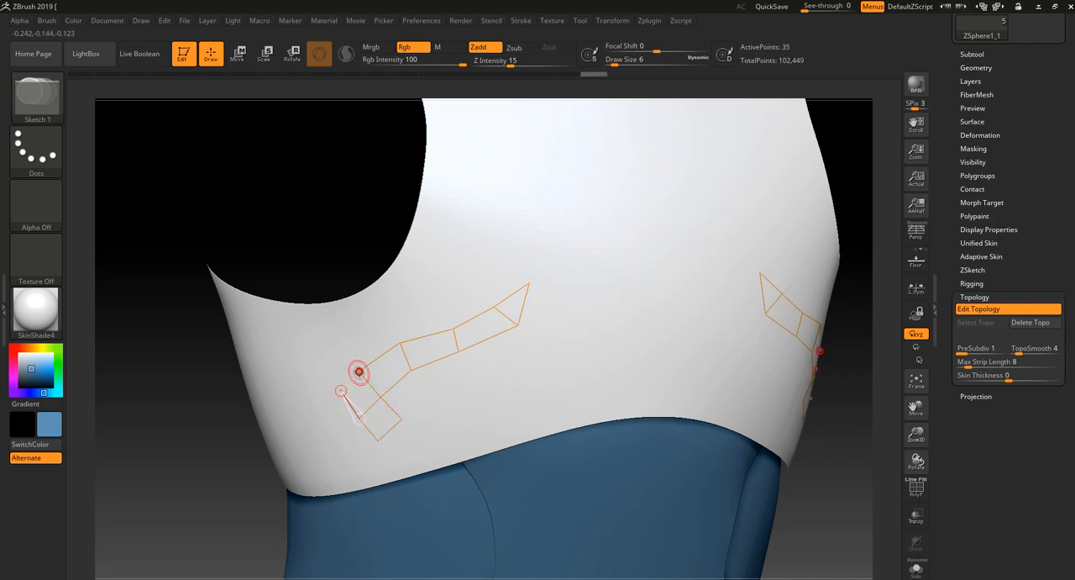
click(359, 371)
- Continue the strip back toward the chest with a lower quad and a pointed triangular tip
drag(252, 497, 213, 517)
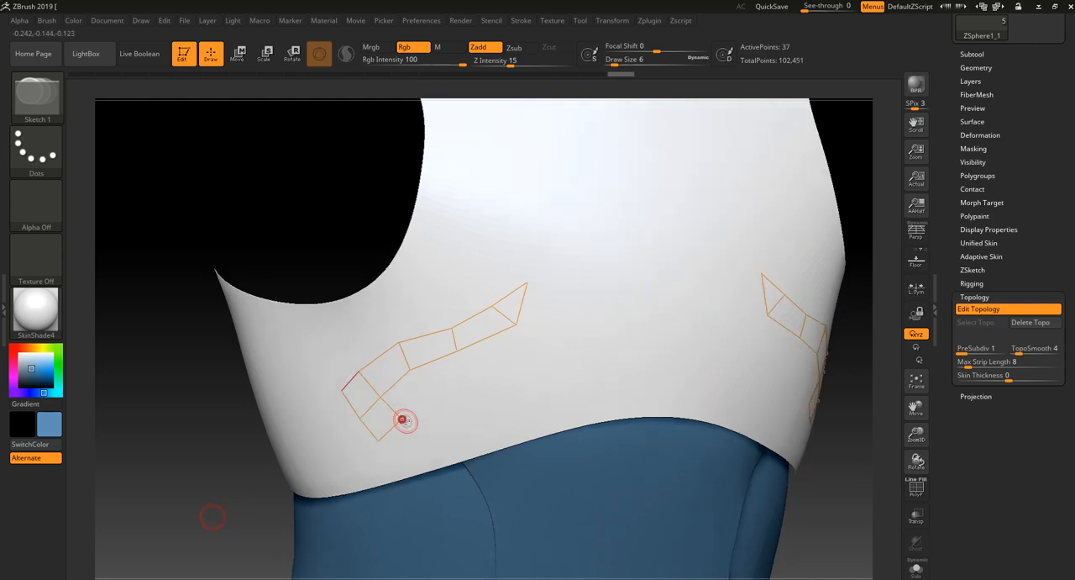
click(404, 419)
click(432, 411)
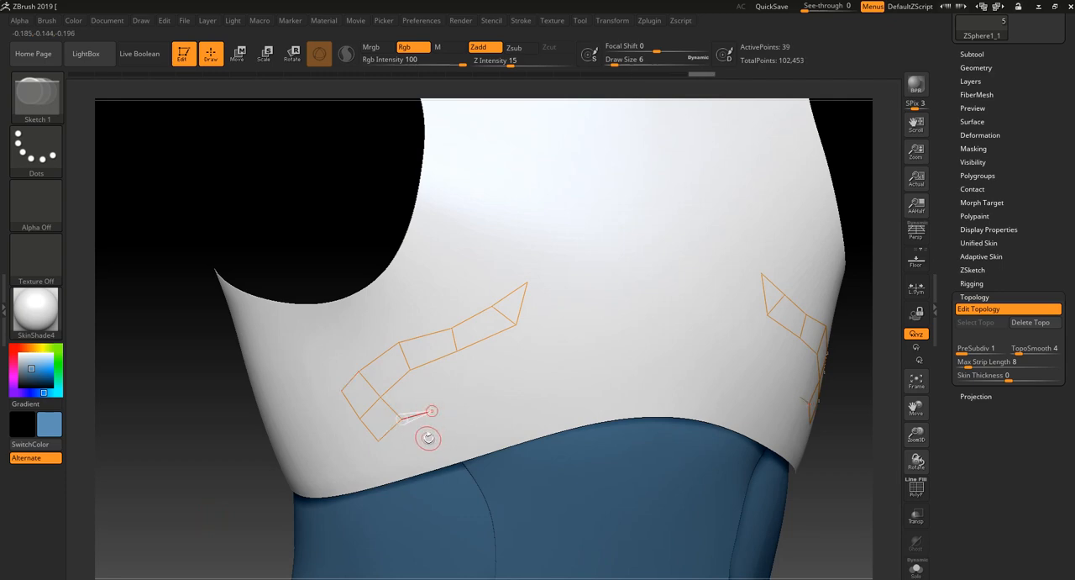
click(429, 437)
click(378, 439)
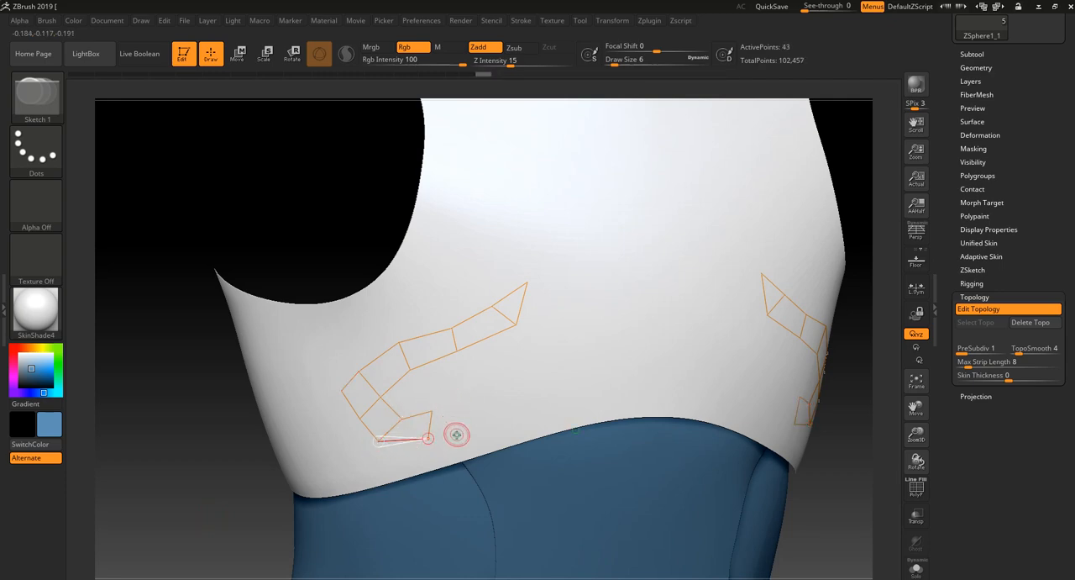
click(461, 416)
click(434, 405)
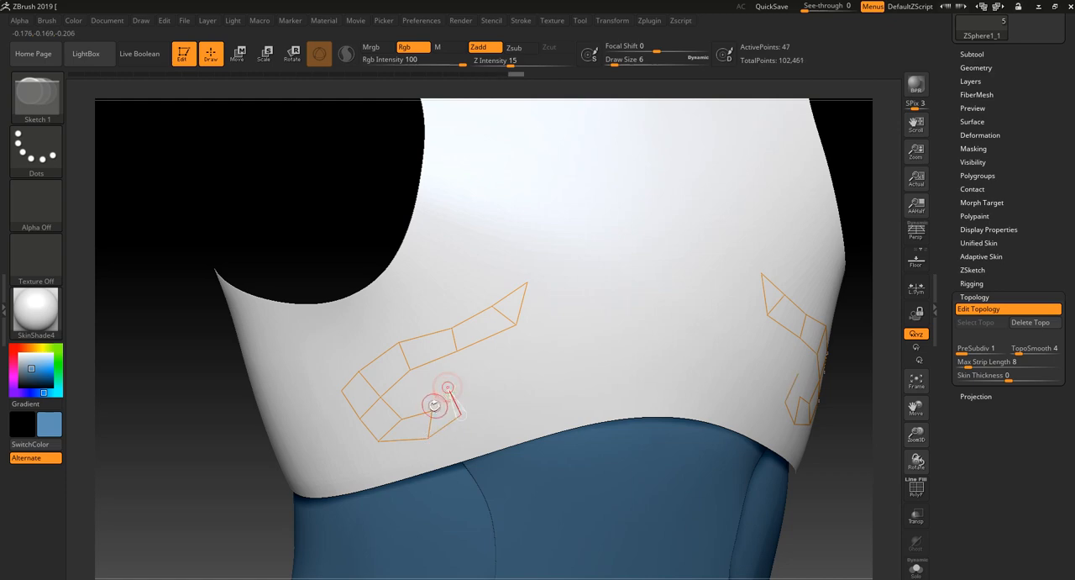
click(468, 371)
click(462, 412)
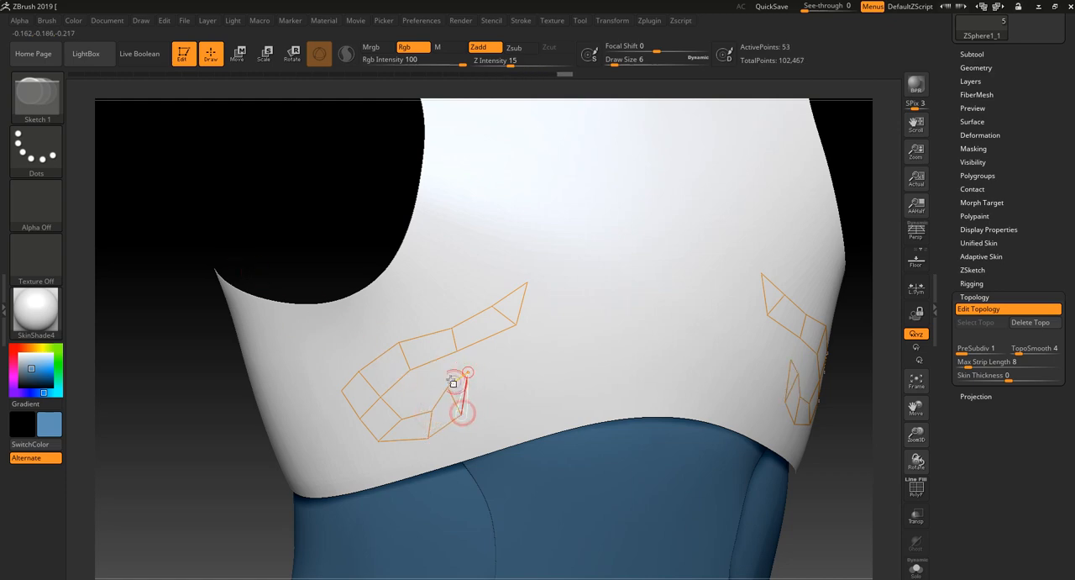
- Move the topology points along the strip's lower branch and bend to even out the curve, and return to drawing mode
click(236, 57)
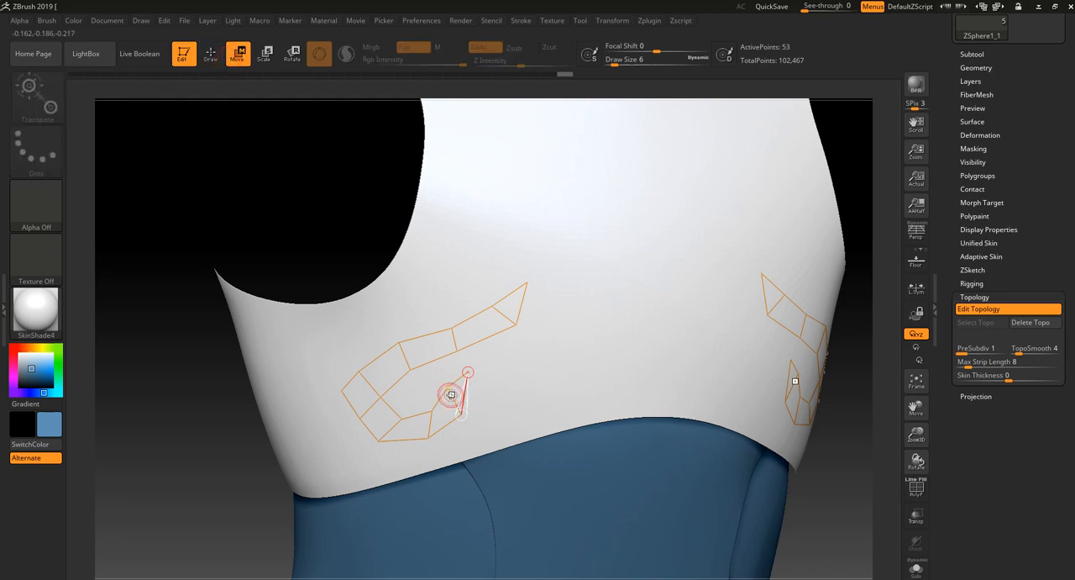
drag(449, 391, 425, 413)
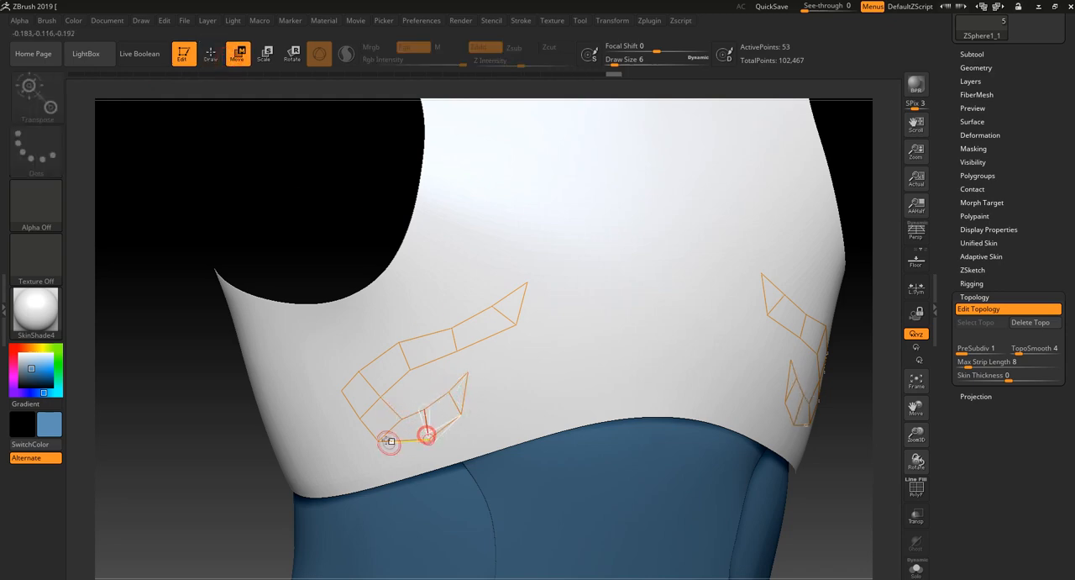
drag(379, 441, 398, 445)
right_drag(363, 422, 345, 391)
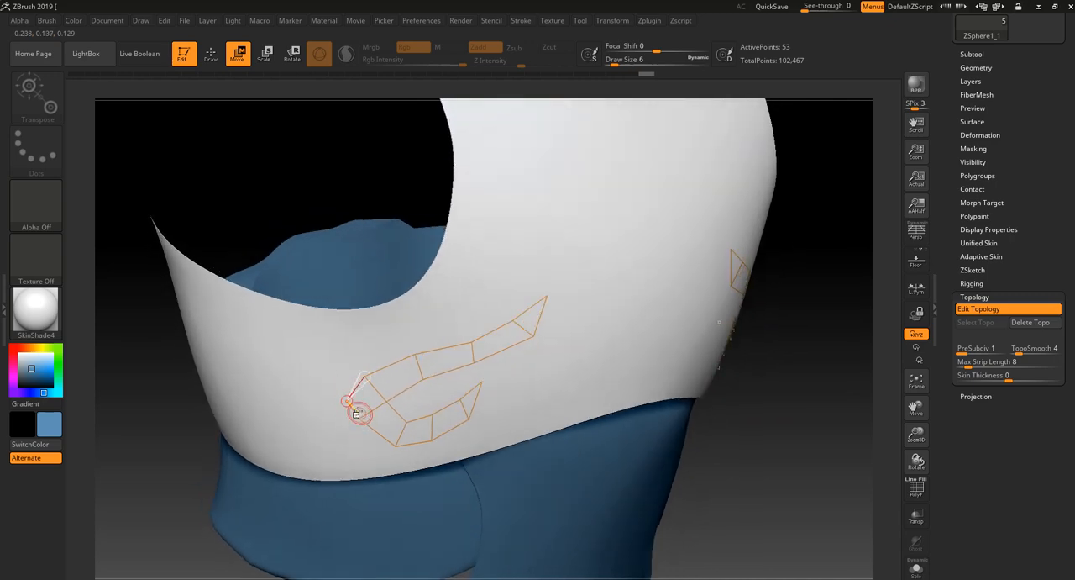
drag(349, 400, 354, 403)
mouse_move(360, 419)
mouse_down()
mouse_move(367, 426)
mouse_move(395, 410)
mouse_move(388, 386)
mouse_up()
click(211, 61)
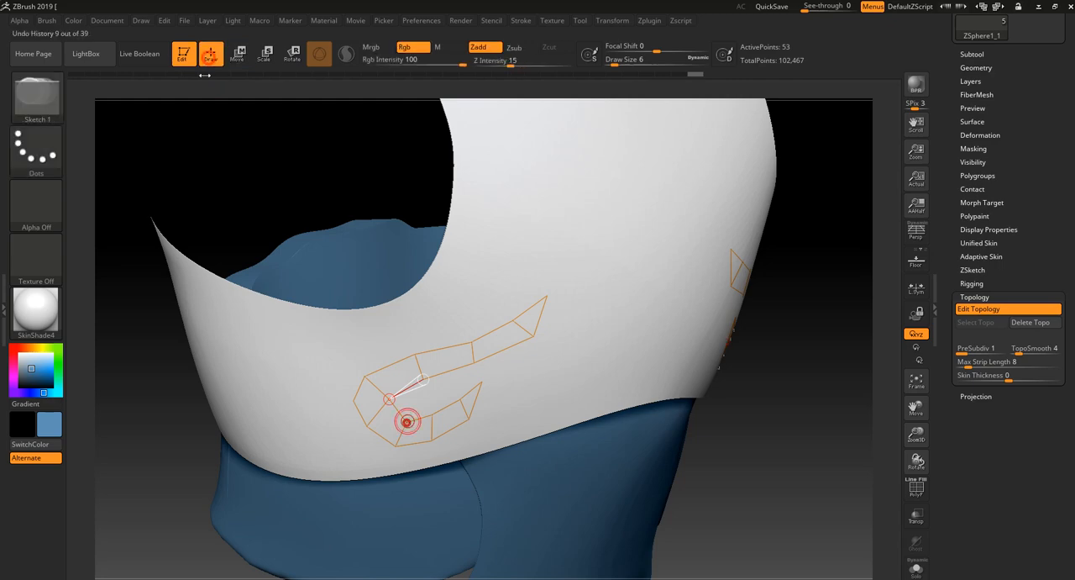
alt+drag(708, 451, 752, 481)
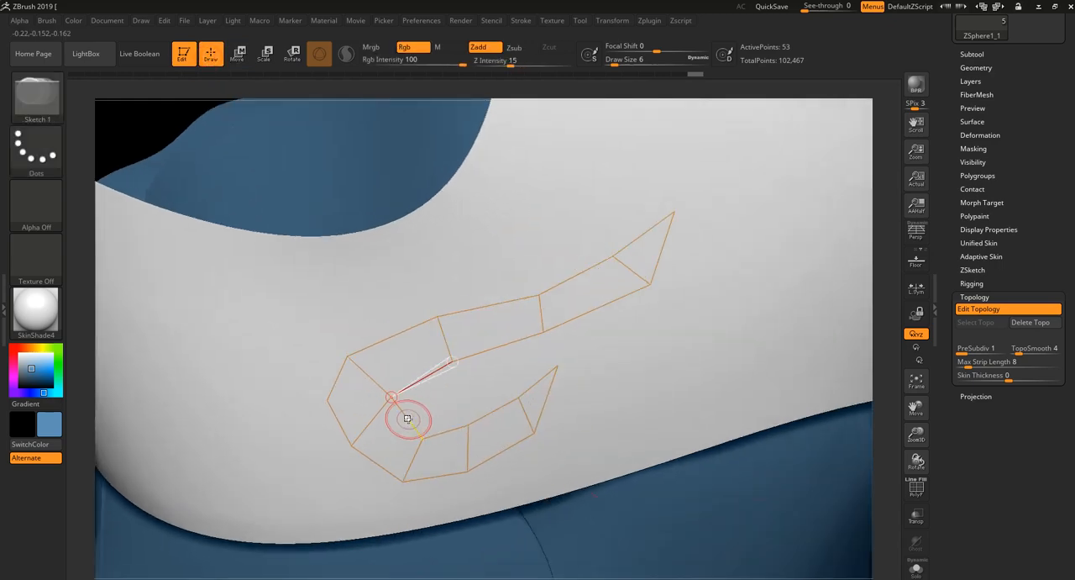
click(407, 418)
click(355, 449)
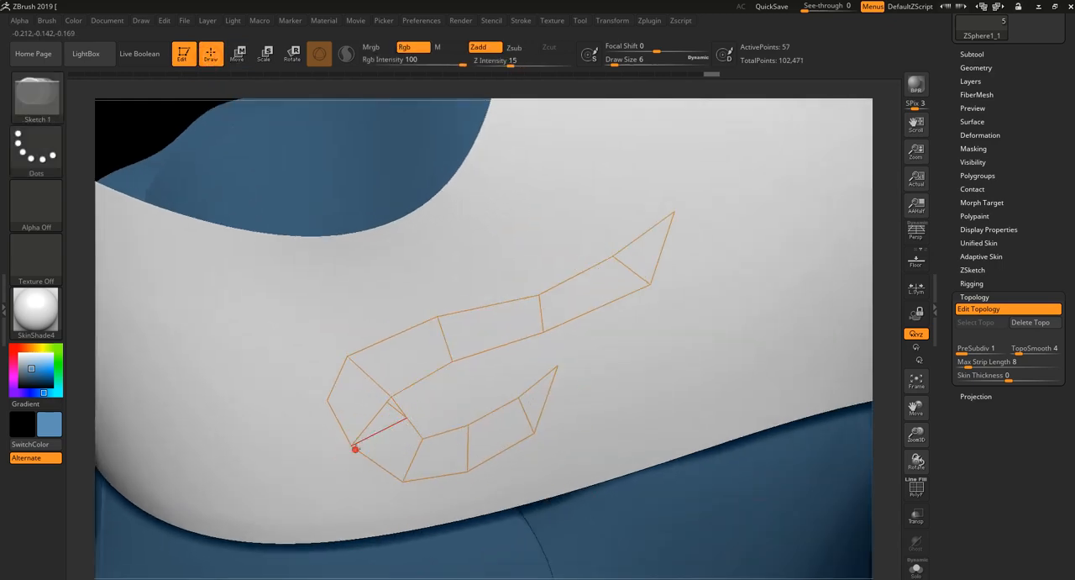
key(ctrl+z)
key(ctrl+z)
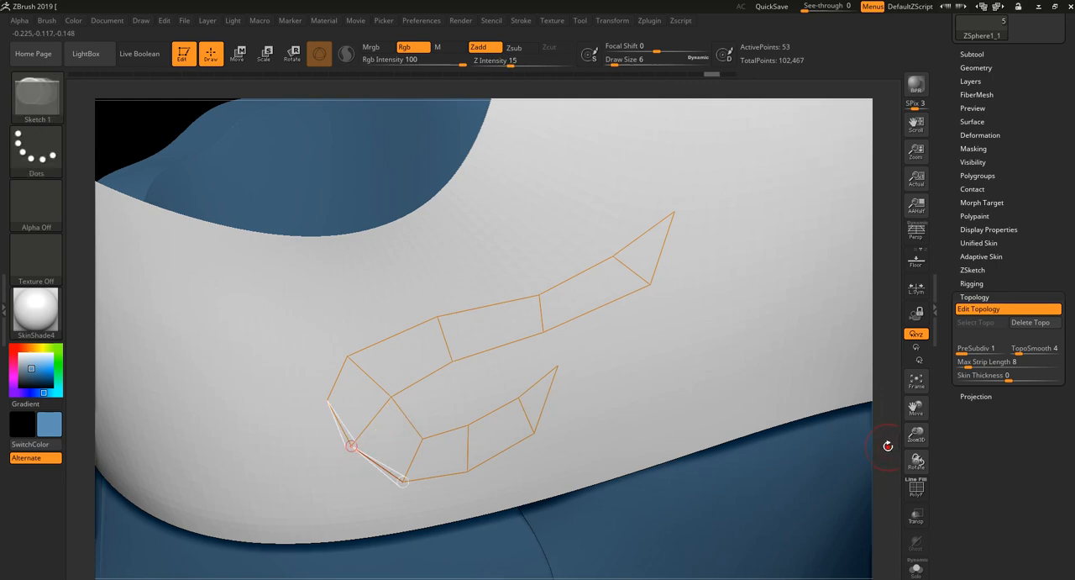
- Insert a point on the strip's inner bend, link it to the lower outer corner, and delete the old inner bend point
drag(888, 446, 885, 434)
click(406, 417)
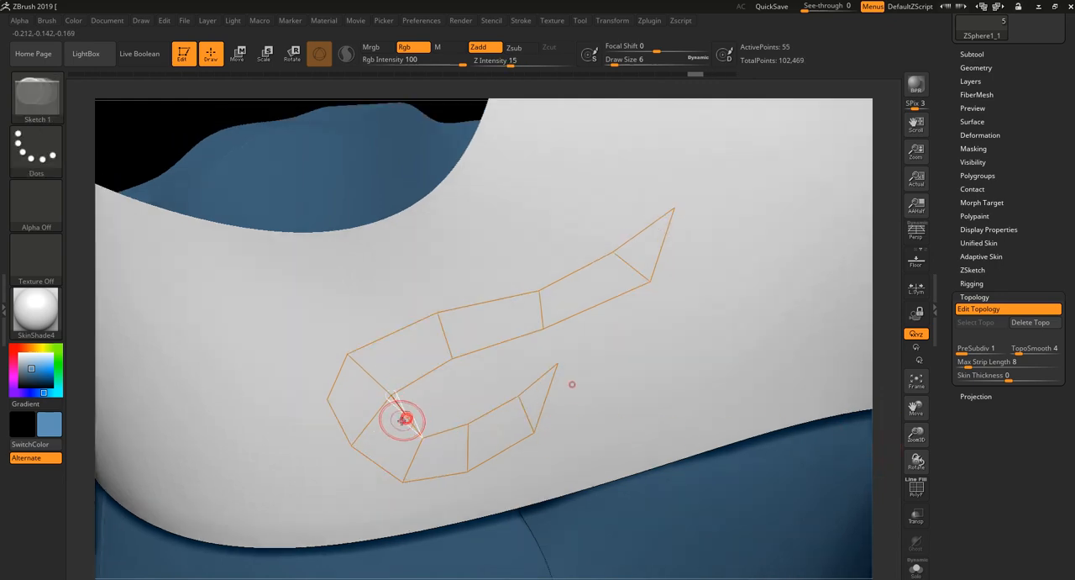
click(353, 445)
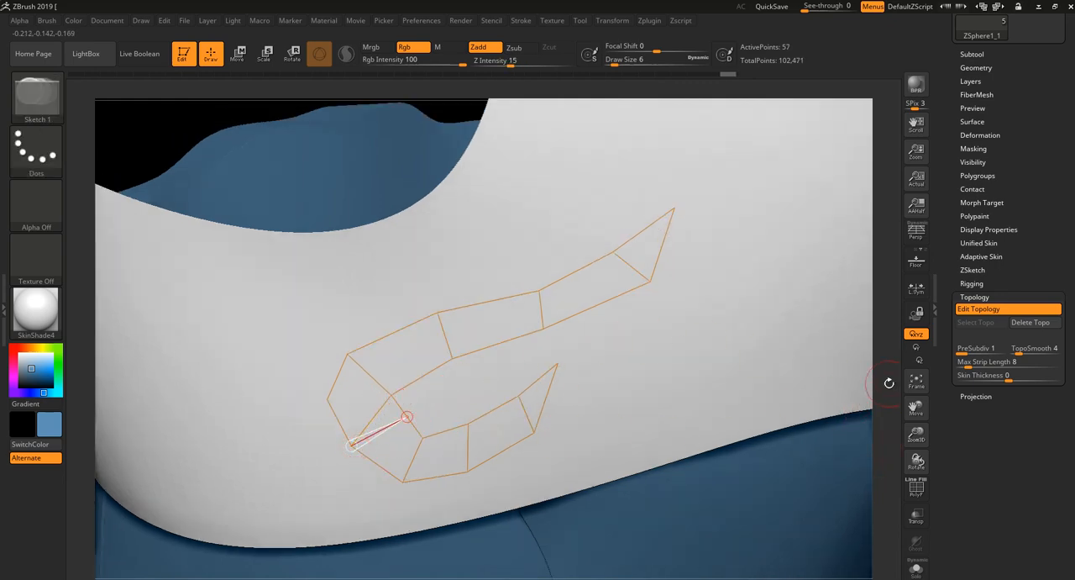
drag(889, 383, 884, 383)
alt+click(389, 394)
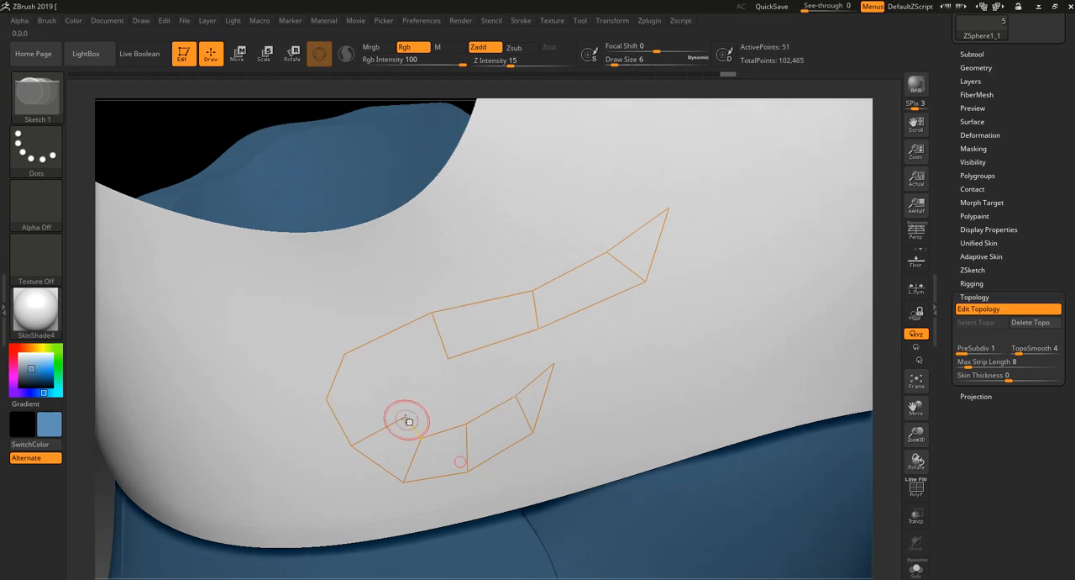
- Add two inner points linked to the outer corners and close the inner edge up to the upper branch, rebuilding the bend's quads
drag(878, 346, 884, 338)
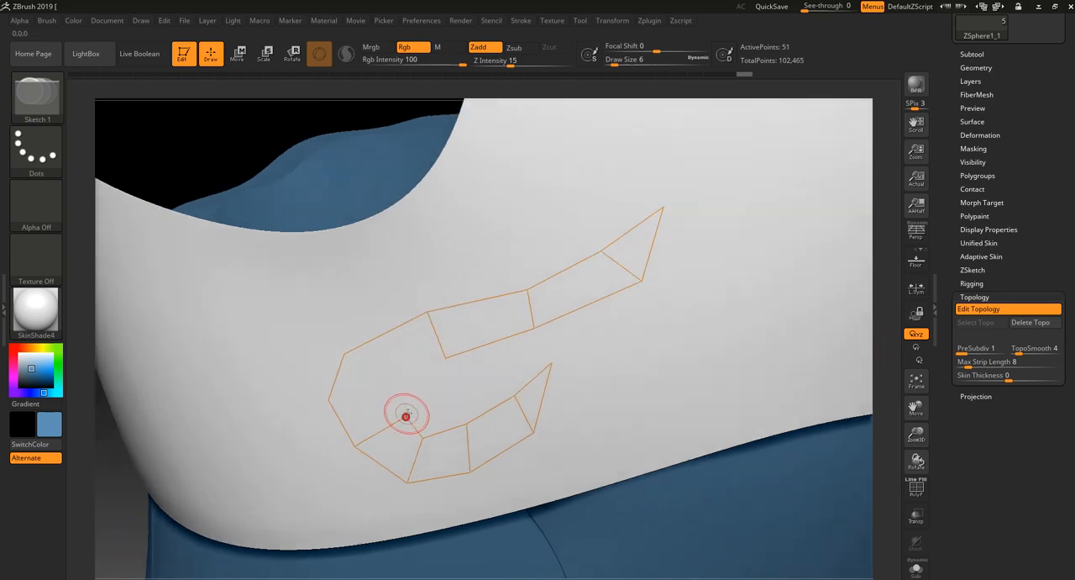
click(399, 396)
click(329, 398)
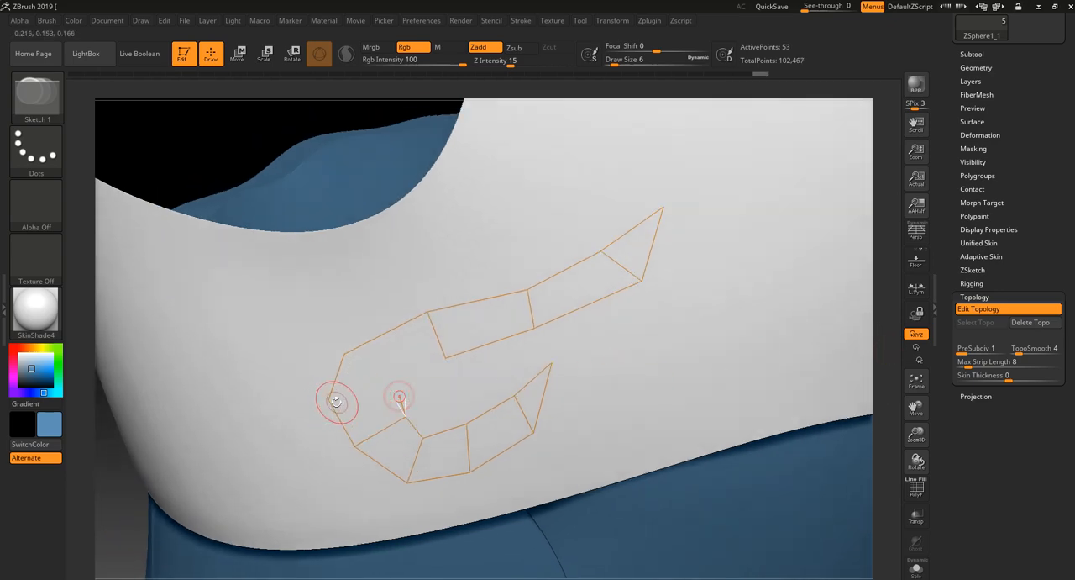
click(397, 370)
click(344, 353)
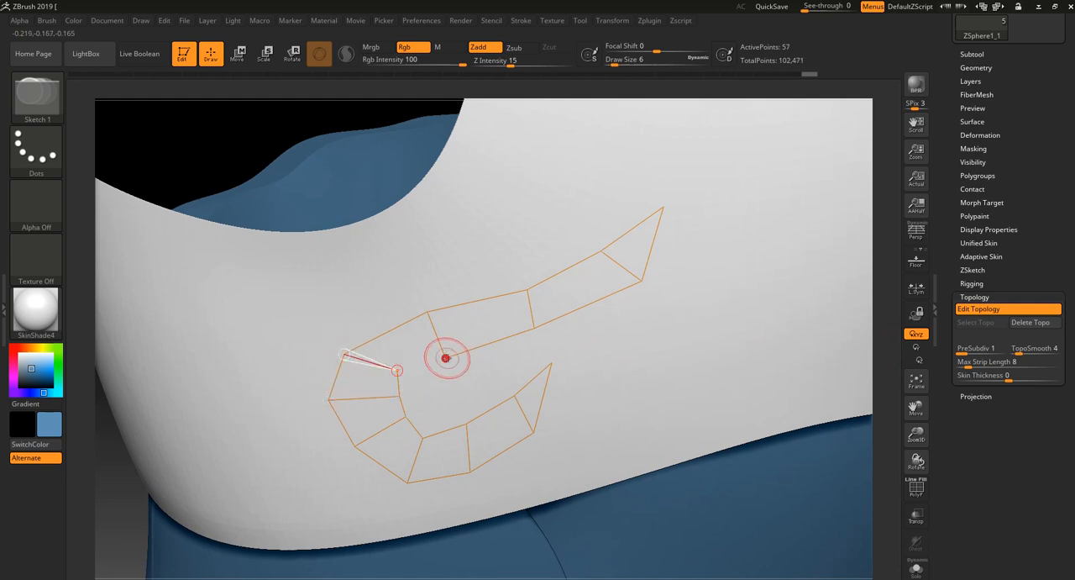
click(446, 358)
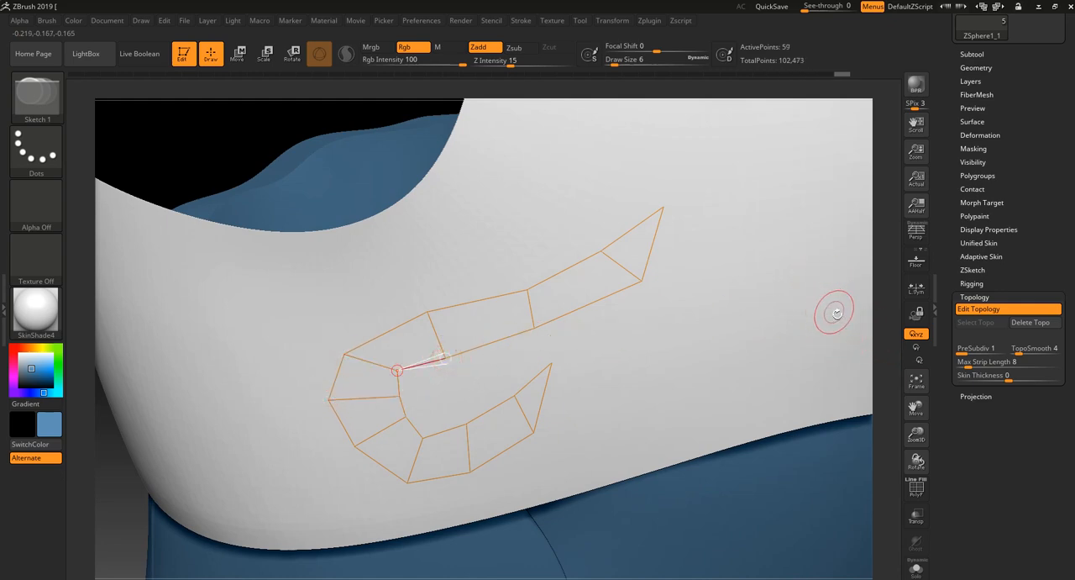
- Switch to Move mode and reposition the points around the upper bend and the start of the upper branch to smooth the curve
drag(879, 338, 804, 324)
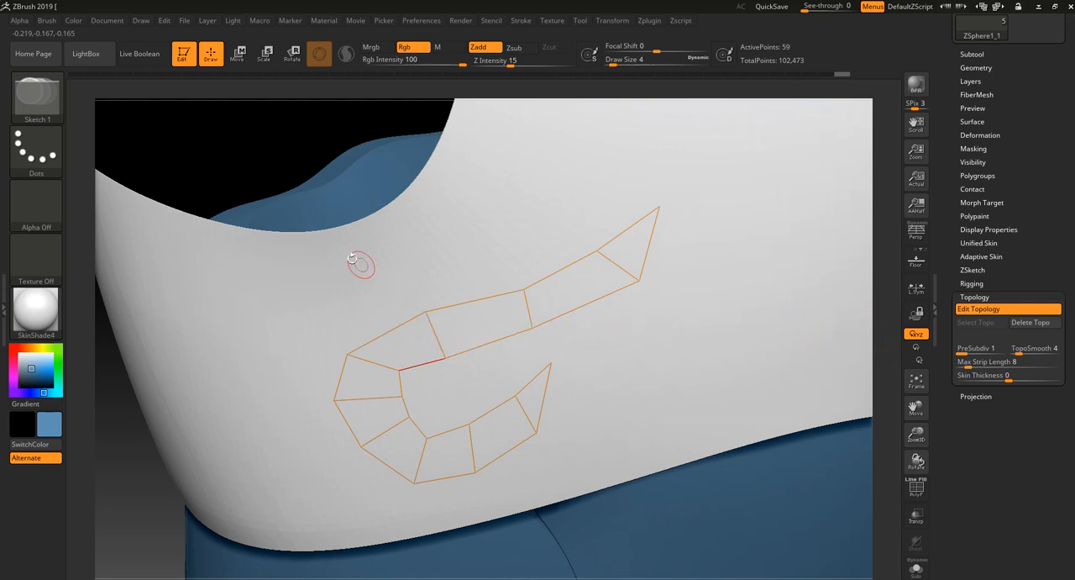
click(240, 55)
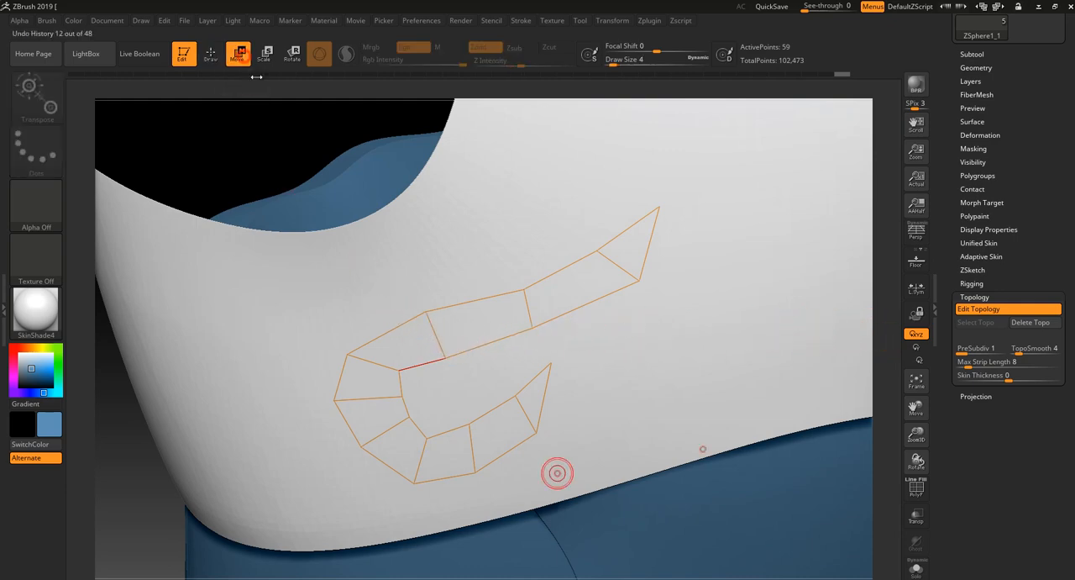
drag(399, 371, 409, 376)
drag(347, 355, 359, 345)
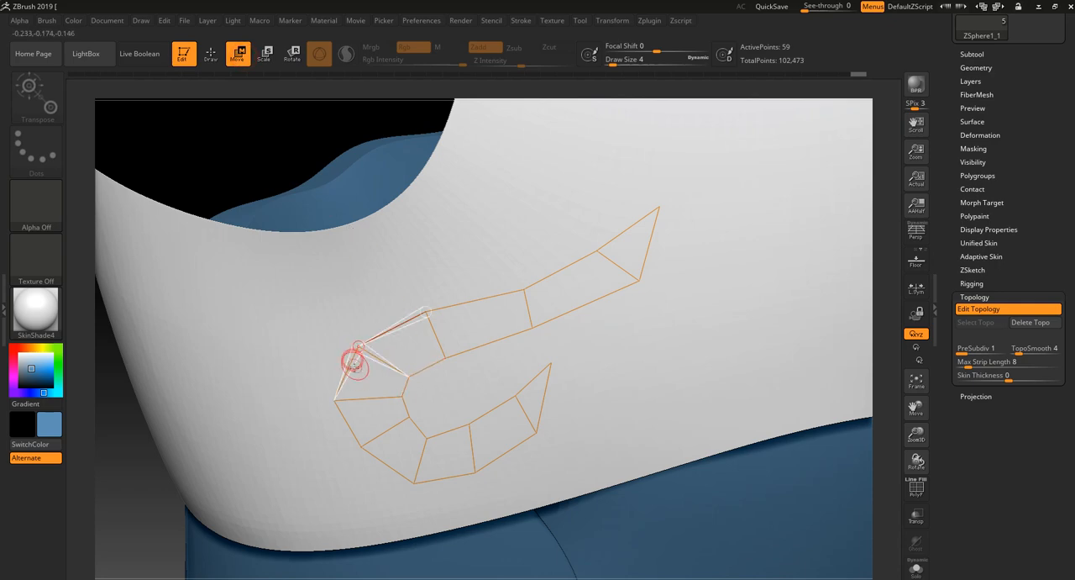
drag(402, 396, 408, 385)
drag(446, 356, 452, 368)
drag(429, 315, 439, 337)
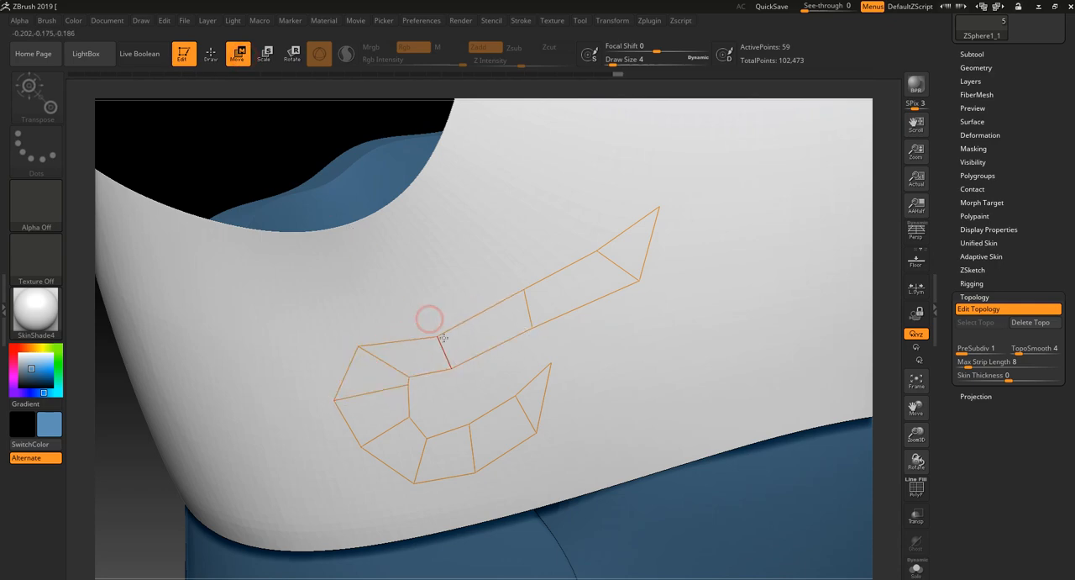
- Move the points along the upper branch and its pointed tip so that the branch curves upward more strongly
drag(530, 327, 540, 337)
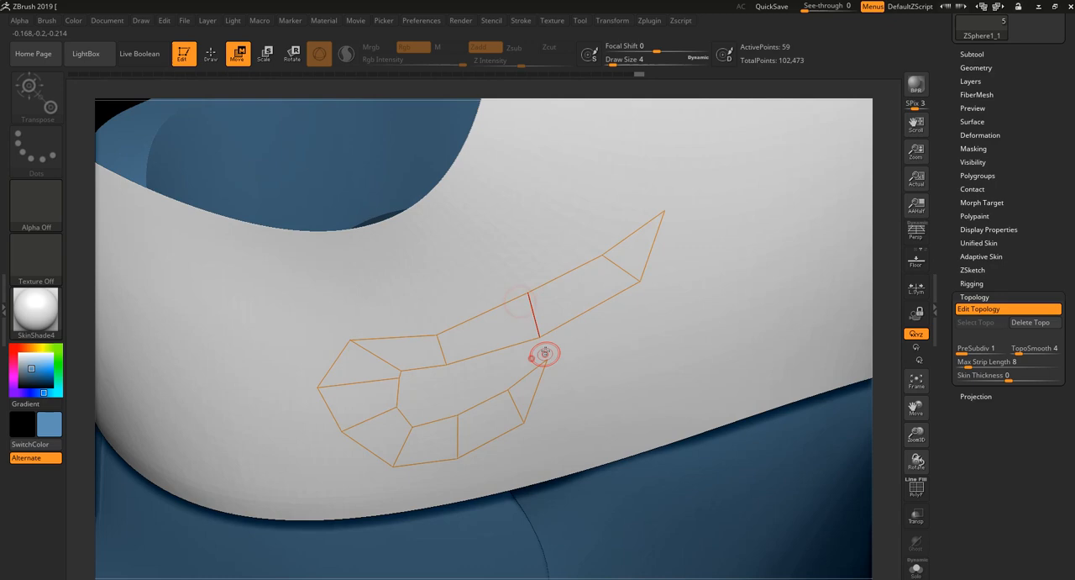
drag(526, 292, 535, 308)
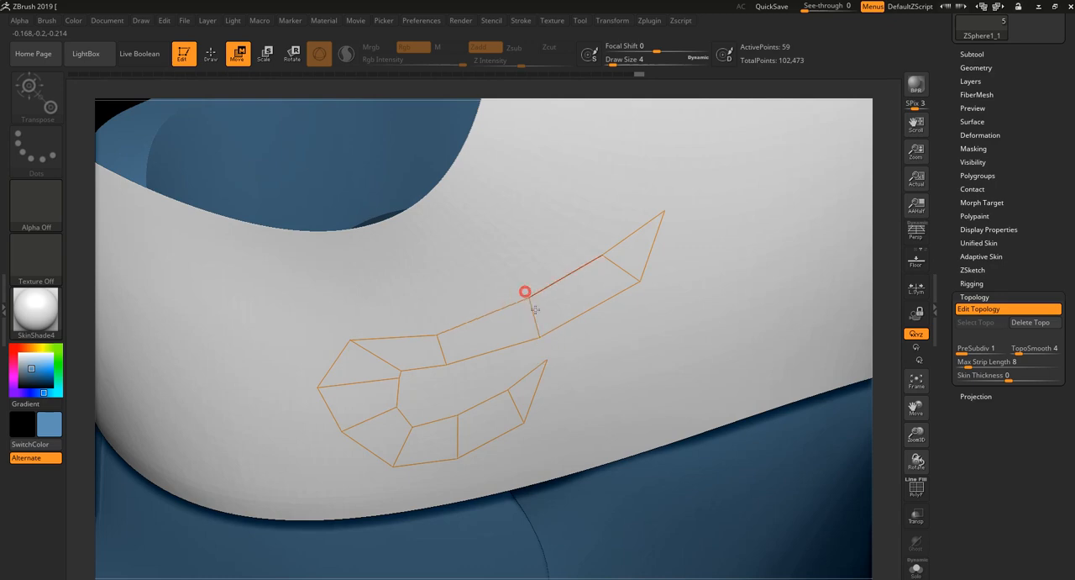
mouse_move(888, 370)
mouse_down()
mouse_move(880, 350)
mouse_move(893, 356)
mouse_up()
drag(641, 284, 605, 259)
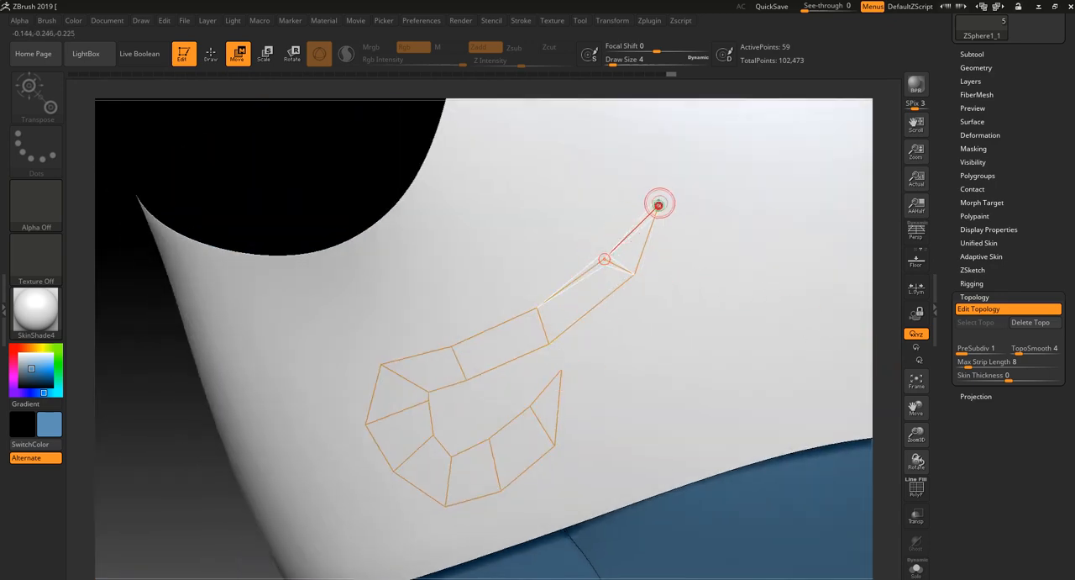
drag(658, 205, 638, 200)
- Nudge the two closely spaced inner points of the bend to refine the inside of the curve
drag(432, 399, 418, 411)
right_drag(420, 391, 418, 378)
drag(417, 413, 418, 408)
right_drag(418, 404, 415, 384)
drag(423, 409, 417, 410)
drag(251, 235, 329, 286)
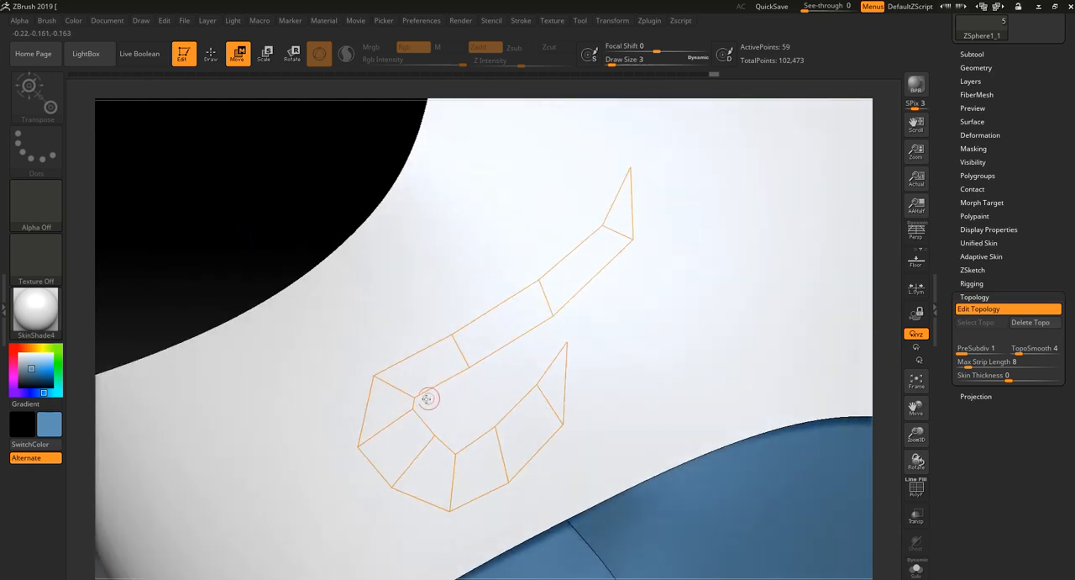
right_drag(415, 412, 418, 413)
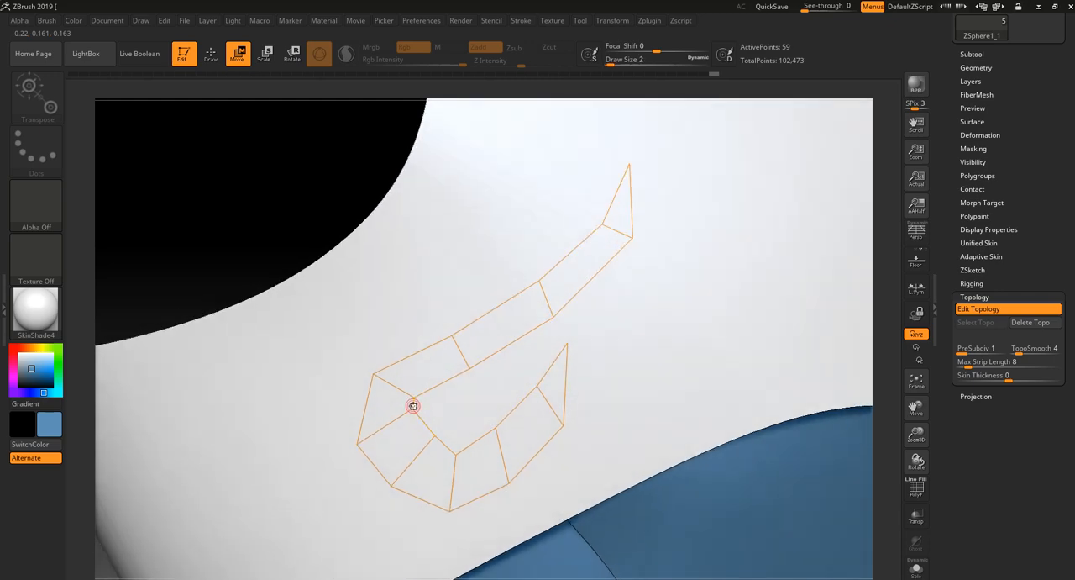
- Move the bend's outer corners outward and its inner points downward to even out the spacing of the quads
drag(413, 406, 369, 365)
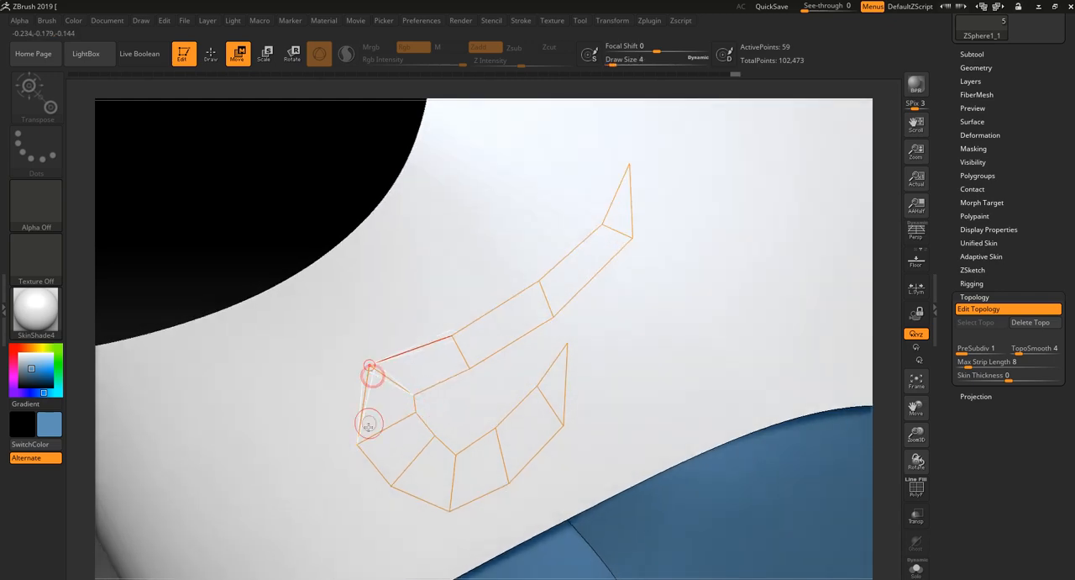
drag(358, 441, 351, 408)
drag(391, 483, 380, 481)
drag(433, 434, 433, 453)
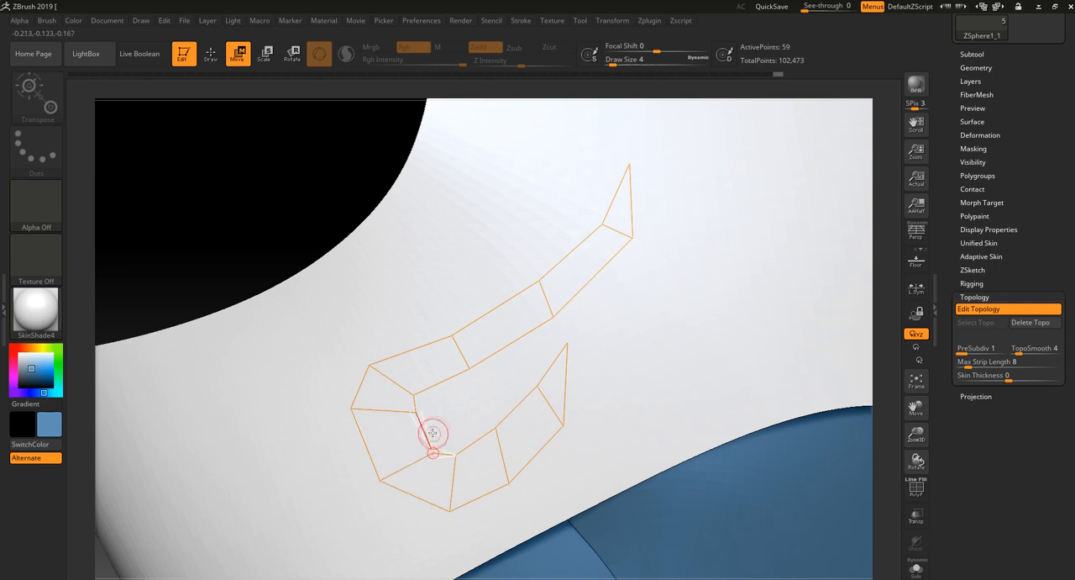
mouse_move(416, 413)
mouse_down()
mouse_move(409, 436)
mouse_move(418, 402)
mouse_up()
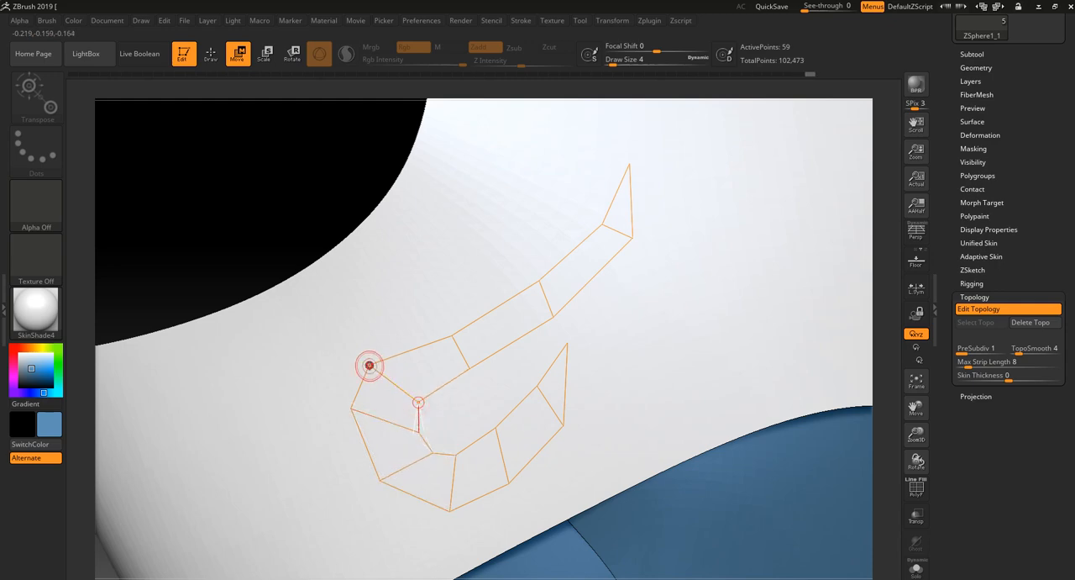
- Adjust the points where the upper branch joins the bend, undo the last change, and return to drawing mode
drag(370, 365, 377, 368)
drag(420, 432, 422, 390)
mouse_move(450, 337)
mouse_down()
mouse_move(463, 336)
mouse_move(477, 382)
mouse_move(464, 347)
mouse_up()
mouse_move(550, 316)
mouse_down()
mouse_move(535, 284)
mouse_move(558, 311)
mouse_up()
key(ctrl+z)
key(q)
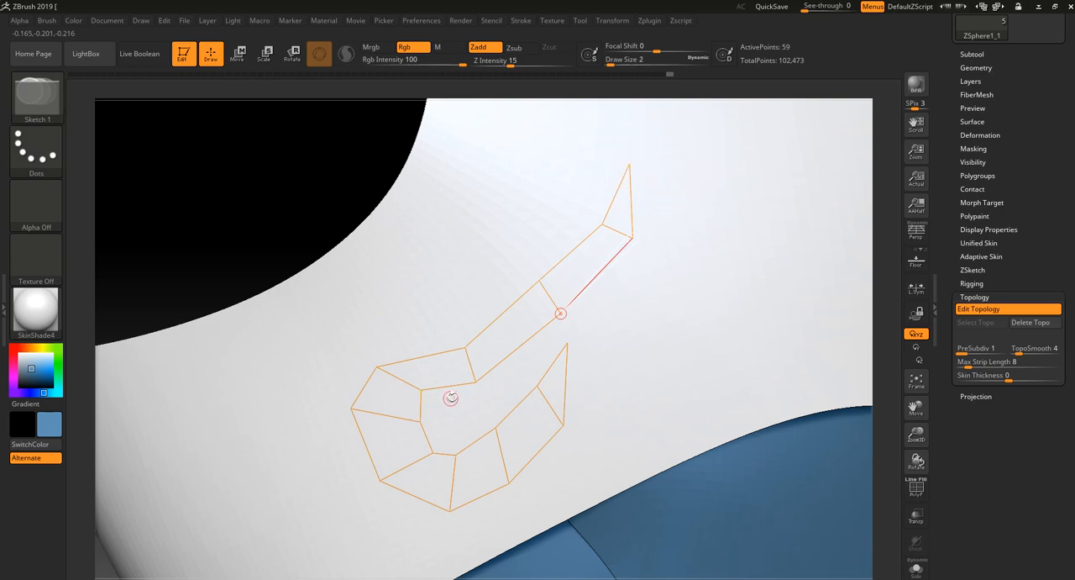
- Set the adaptive skin to density 1 and DynaMesh resolution 0, preview it, and make an adaptive skin from the topology
click(994, 256)
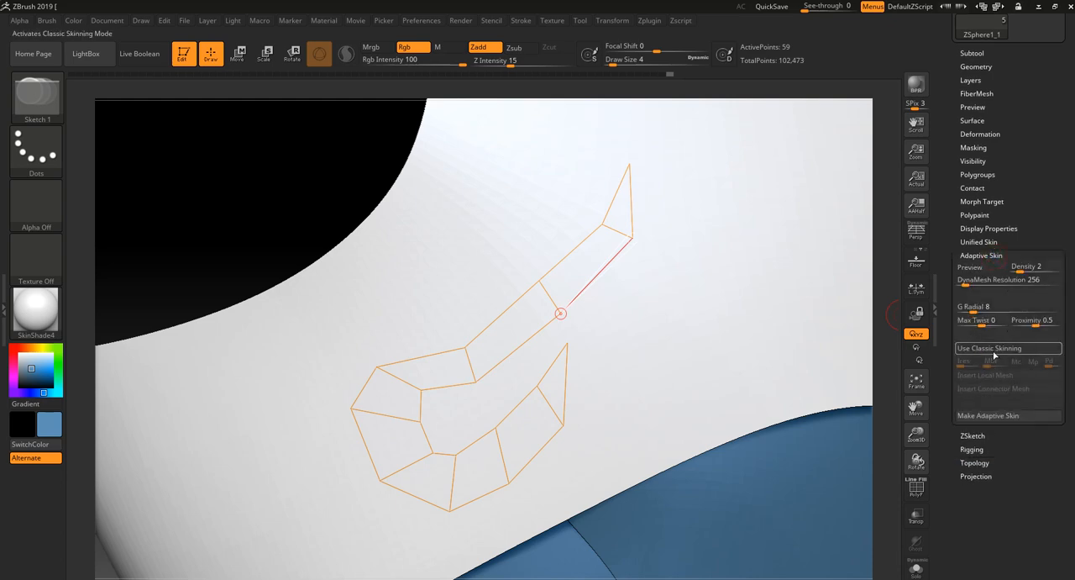
drag(1029, 269, 950, 282)
click(973, 269)
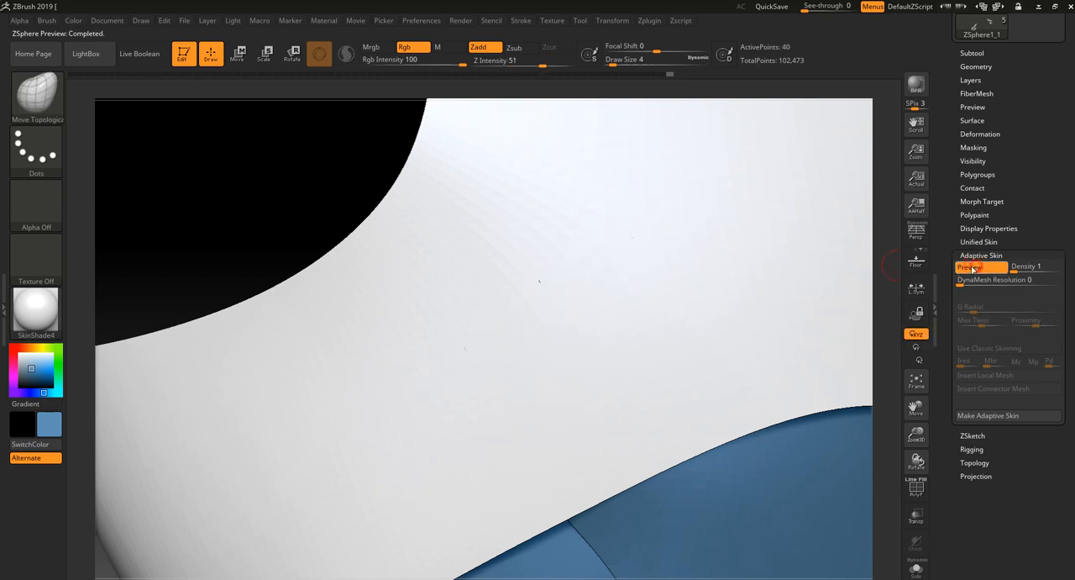
click(1007, 415)
- Switch back to the armour character tool Skin_ZSphere2 and show its subtool list
drag(1039, 171, 1044, 278)
mouse_move(1037, 262)
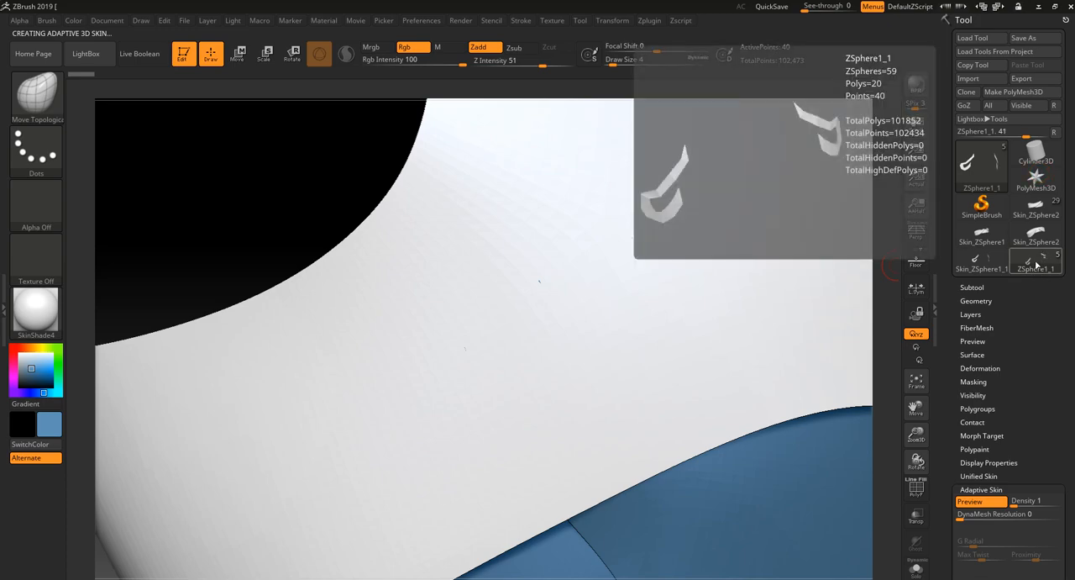
click(1041, 208)
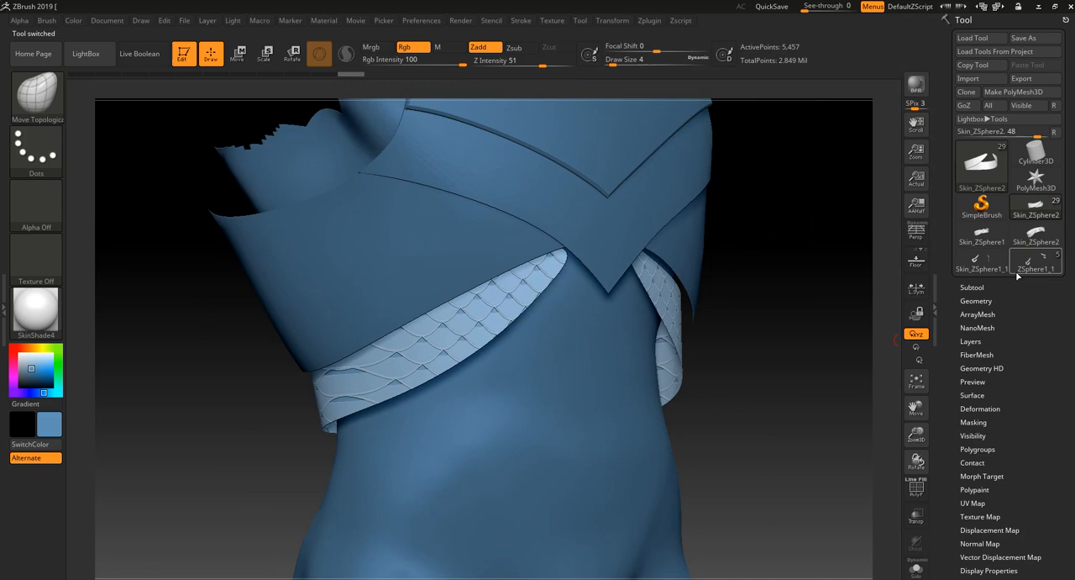
click(972, 287)
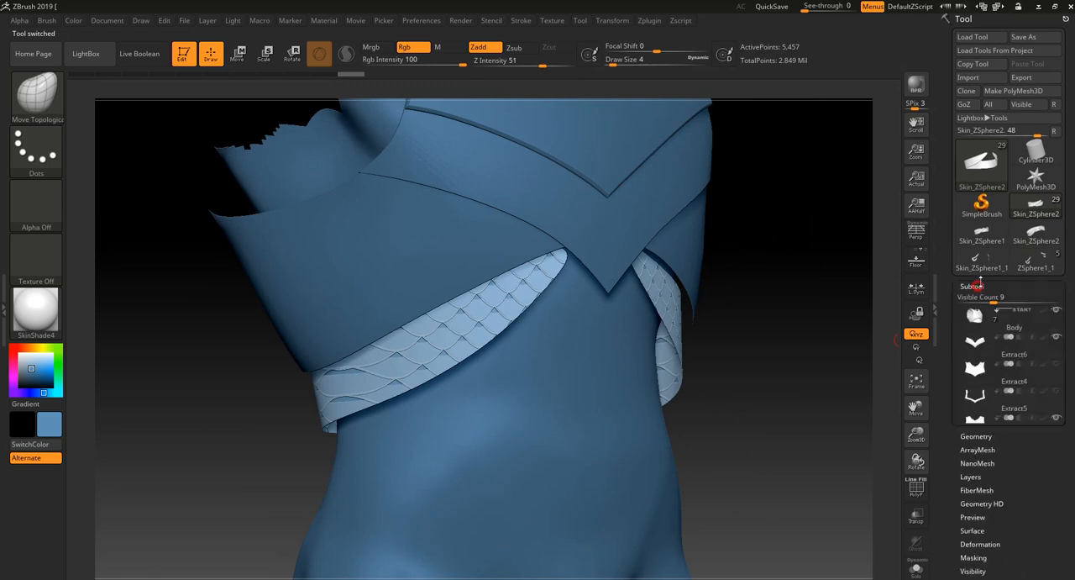
- Append the ornament skin Skin_ZSphere1_1 to the character as a subtool and make it the active subtool
drag(957, 477, 960, 491)
scroll(1058, 472, down, 3)
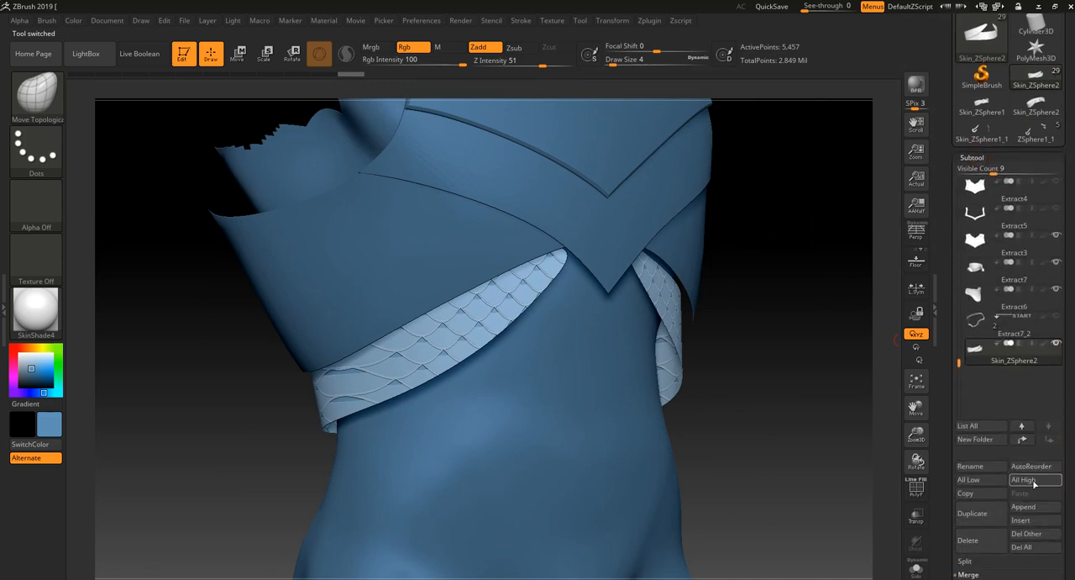
click(1025, 507)
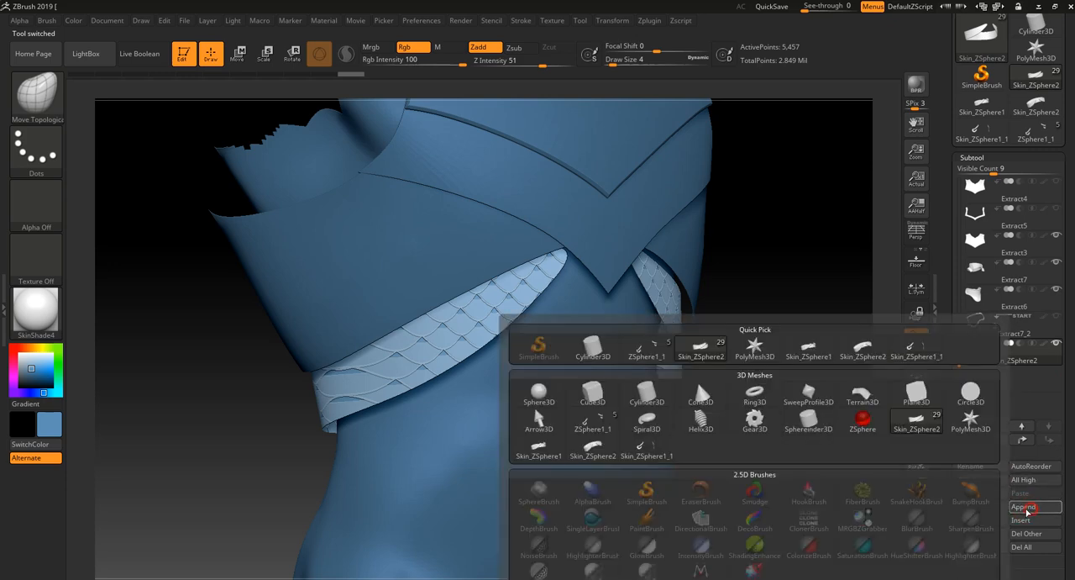
click(910, 417)
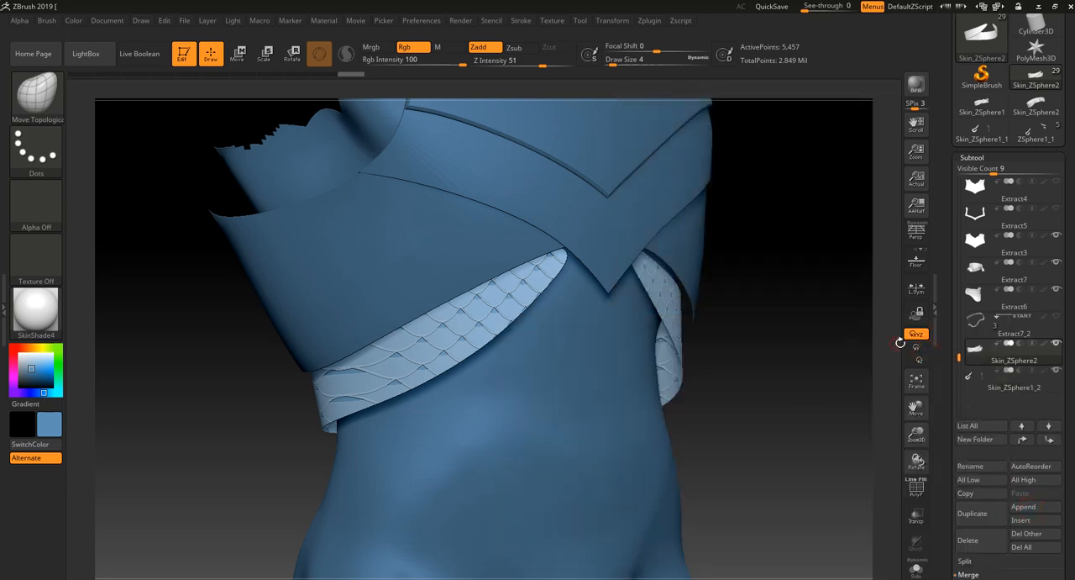
click(1050, 384)
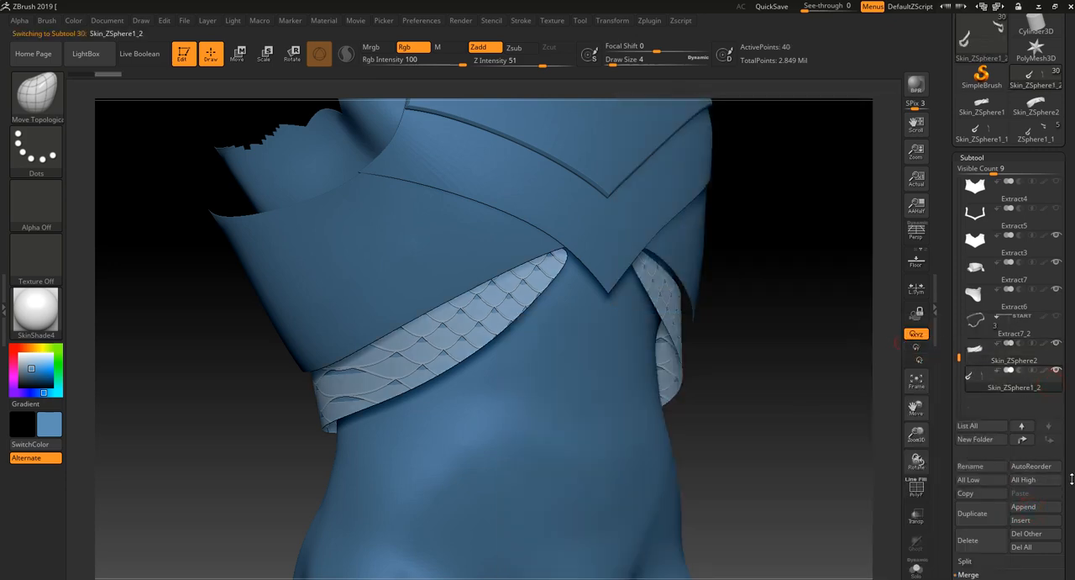
- Crease the ornament mesh's edges and divide it to subdivision level 2
scroll(1008, 504, down, 3)
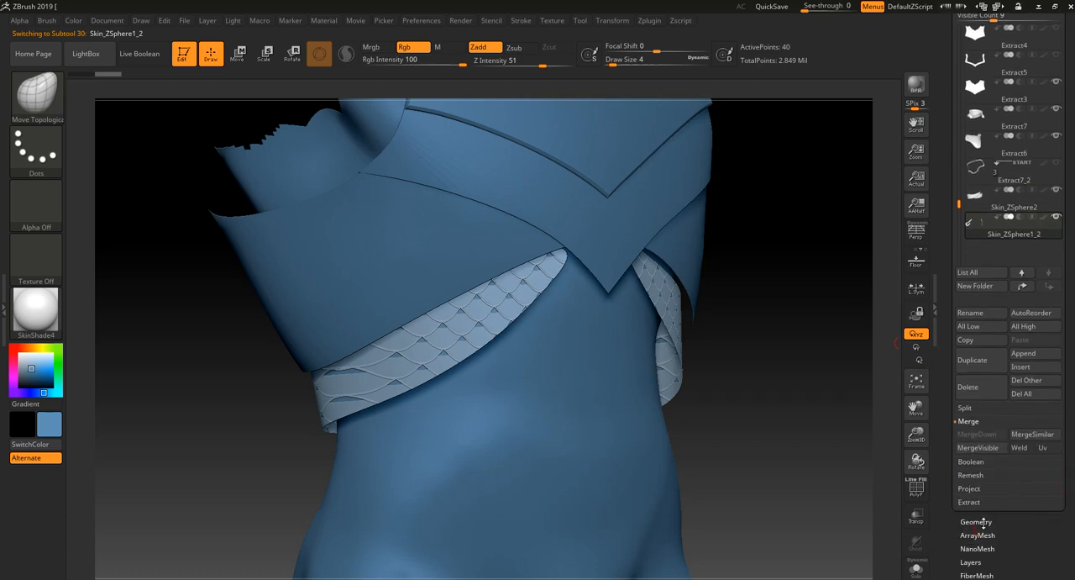
click(977, 522)
scroll(1021, 470, up, 1)
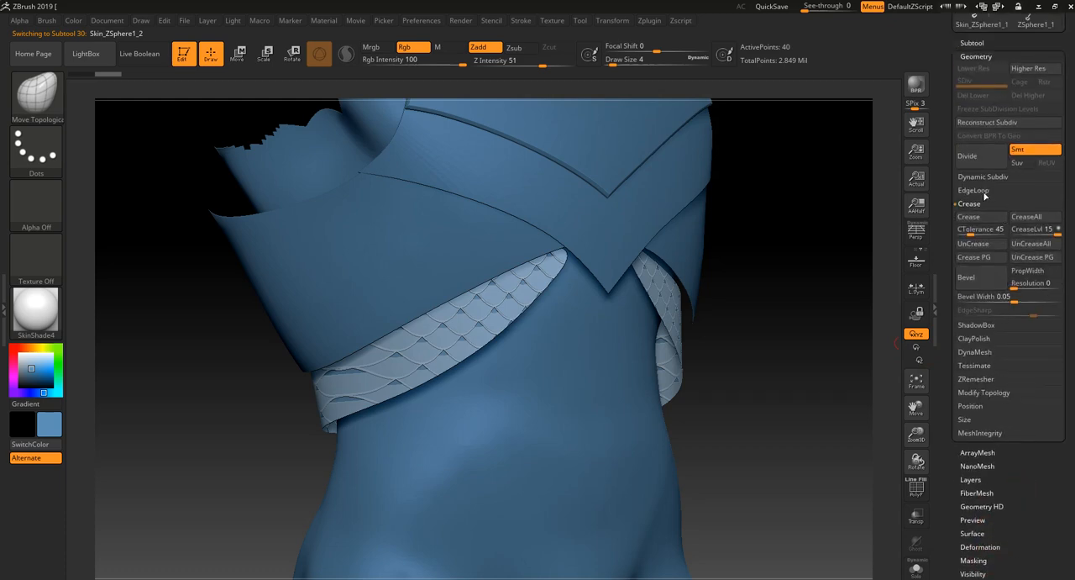
click(982, 215)
click(982, 158)
- Isolate the ornament in Solo mode and divide it once more to subdivision level 3
click(916, 569)
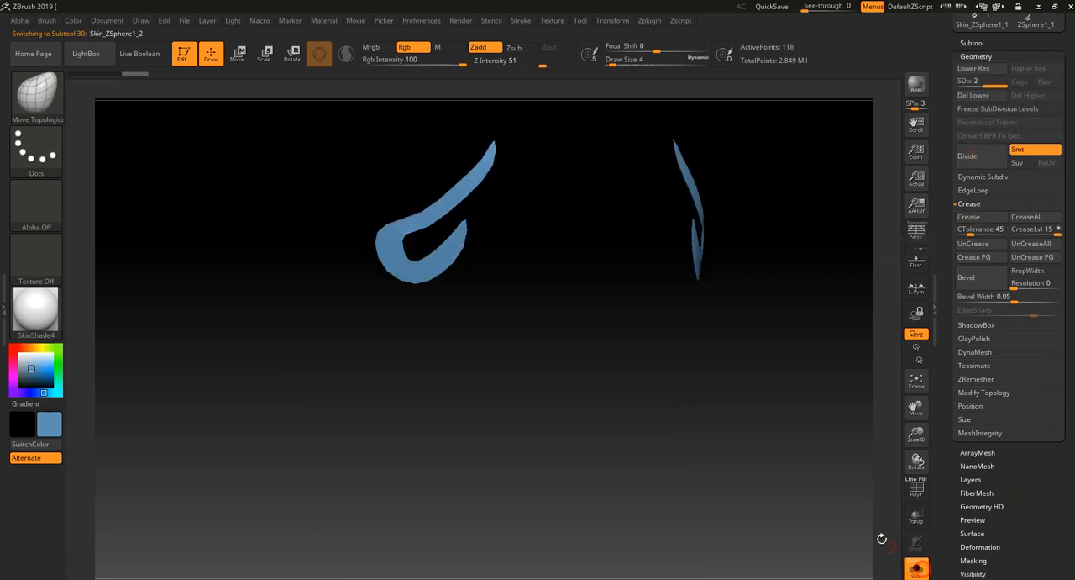
drag(842, 479, 832, 534)
alt+drag(823, 448, 815, 508)
click(977, 150)
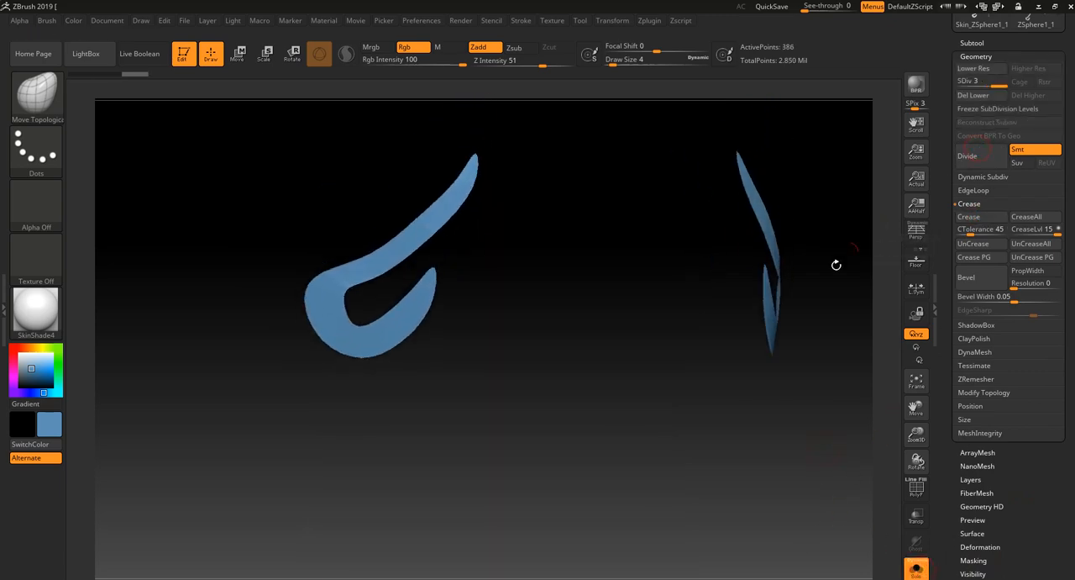
- Delete the ornament's lower subdivision levels and turn it into a thick plate with Panel Loops at thickness 0.01
alt+drag(727, 411, 737, 460)
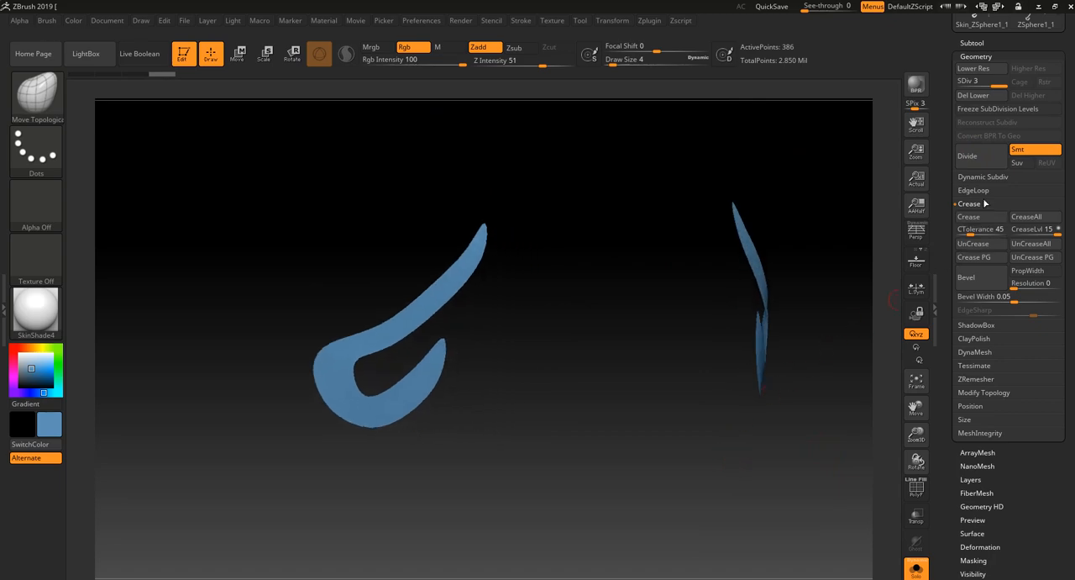
click(984, 96)
click(974, 191)
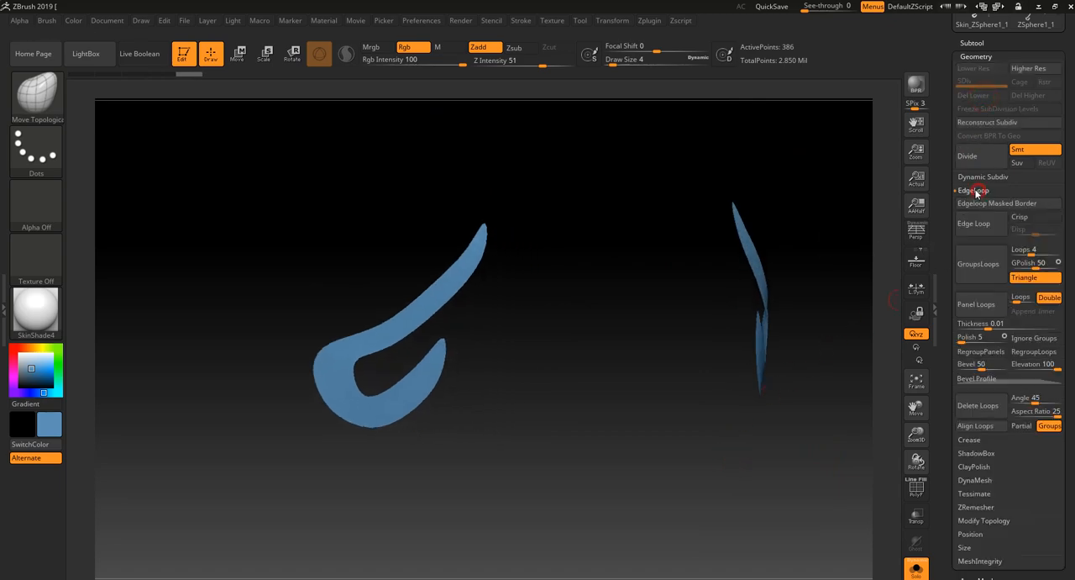
click(979, 301)
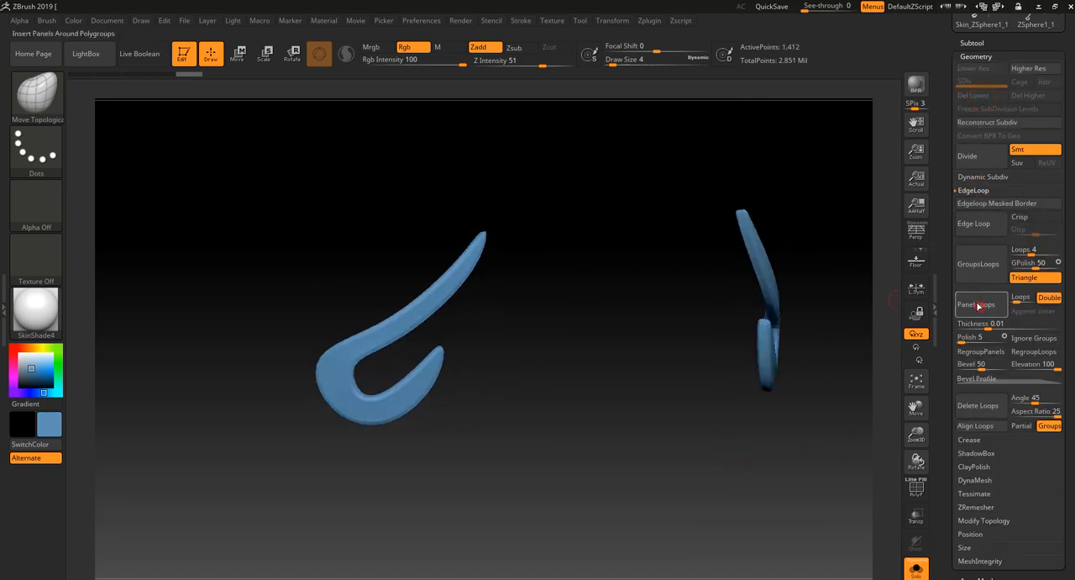
- Leave Solo mode and examine the thickened ornament on the torso armour from the front and up close
click(911, 568)
alt+drag(819, 521, 795, 428)
drag(787, 468, 756, 468)
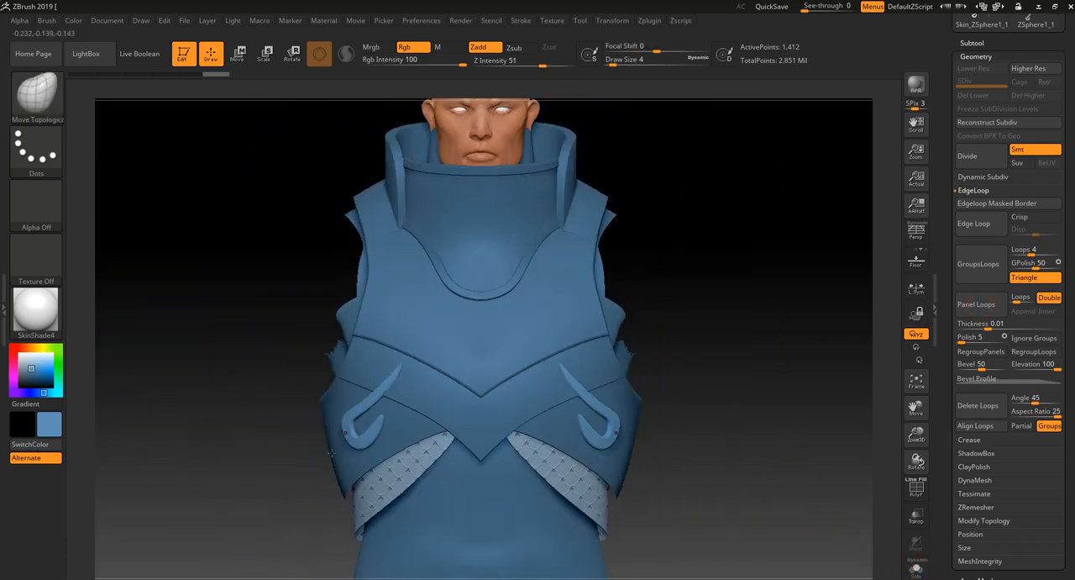
mouse_move(272, 481)
alt+mouse_down()
mouse_move(190, 506)
mouse_move(290, 465)
mouse_move(267, 519)
alt+mouse_up()
key(shift+f)
key(shift+f)
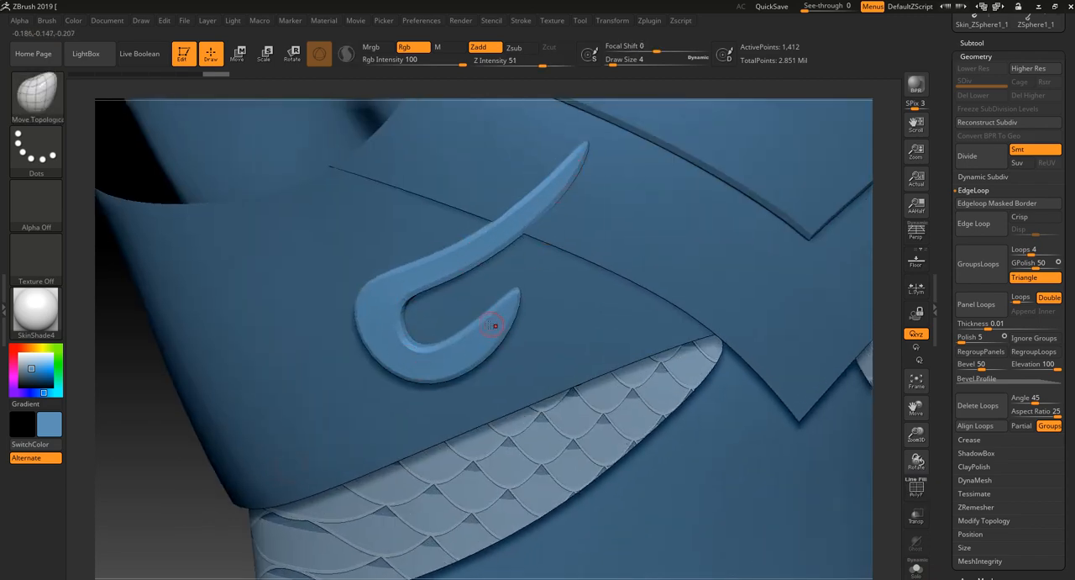
alt+drag(179, 532, 204, 384)
mouse_move(308, 436)
mouse_down()
mouse_move(297, 427)
mouse_move(298, 436)
mouse_up()
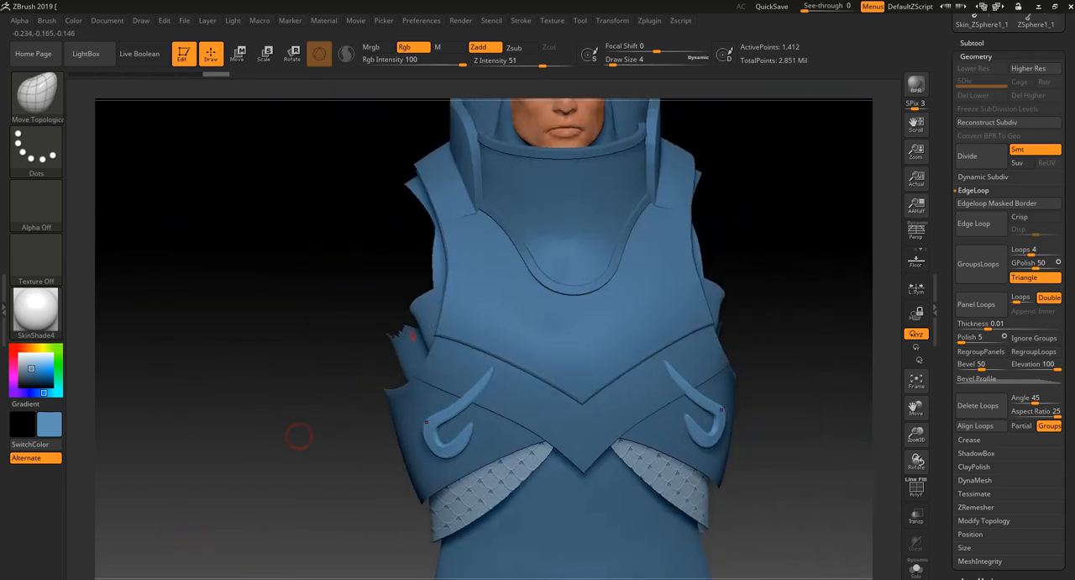
- Sketch a mirrored scroll pattern as a mask along the lower edge of the chest plate Extract3, and clear the mask
alt+click(476, 316)
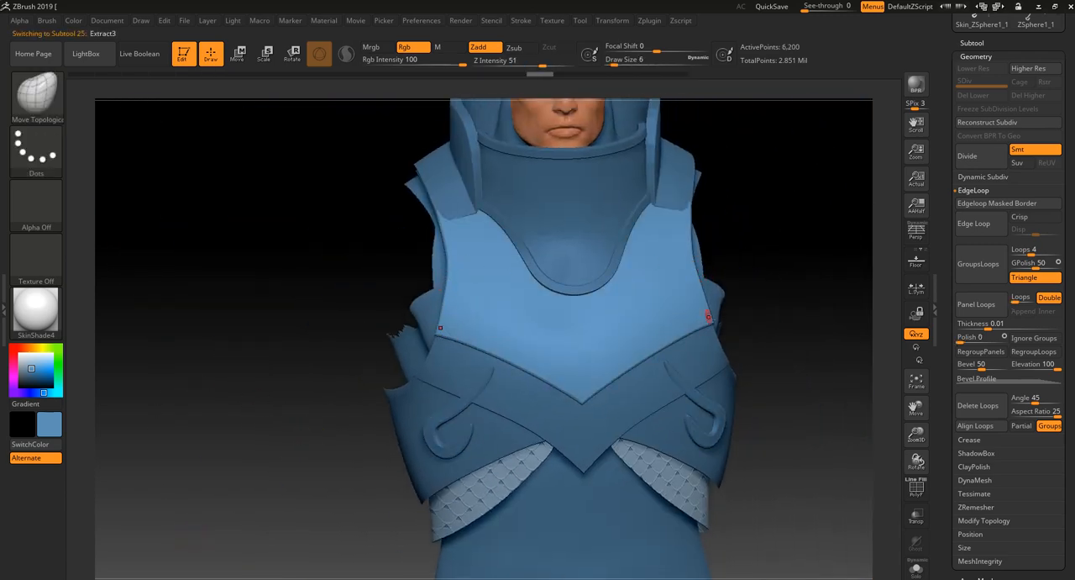
mouse_move(708, 319)
ctrl+mouse_down()
mouse_move(657, 334)
mouse_move(668, 303)
mouse_move(643, 324)
mouse_move(645, 351)
mouse_move(606, 360)
mouse_move(605, 324)
mouse_move(600, 369)
ctrl+mouse_up()
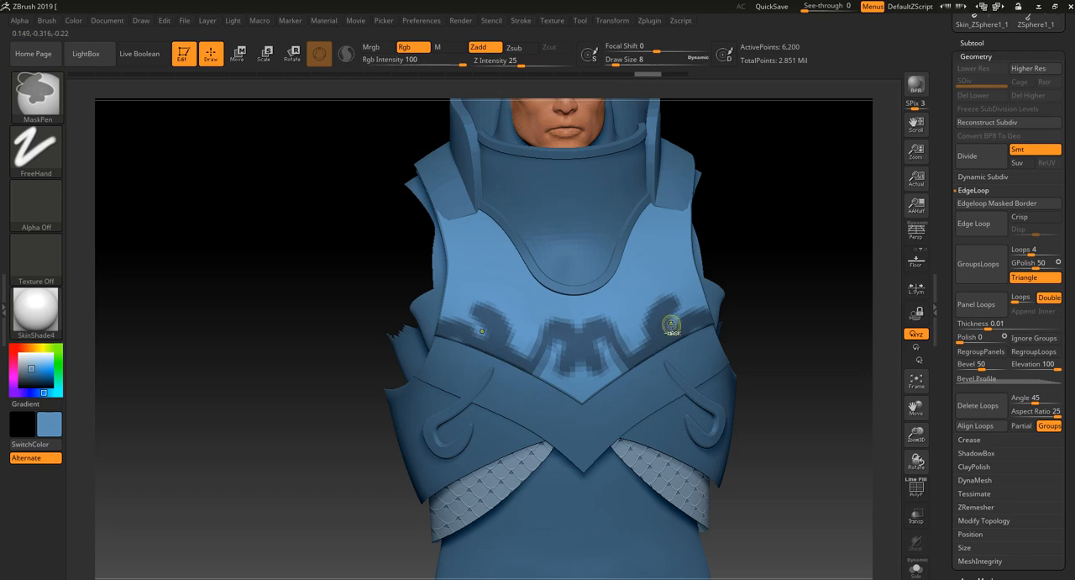
ctrl+drag(669, 320, 665, 323)
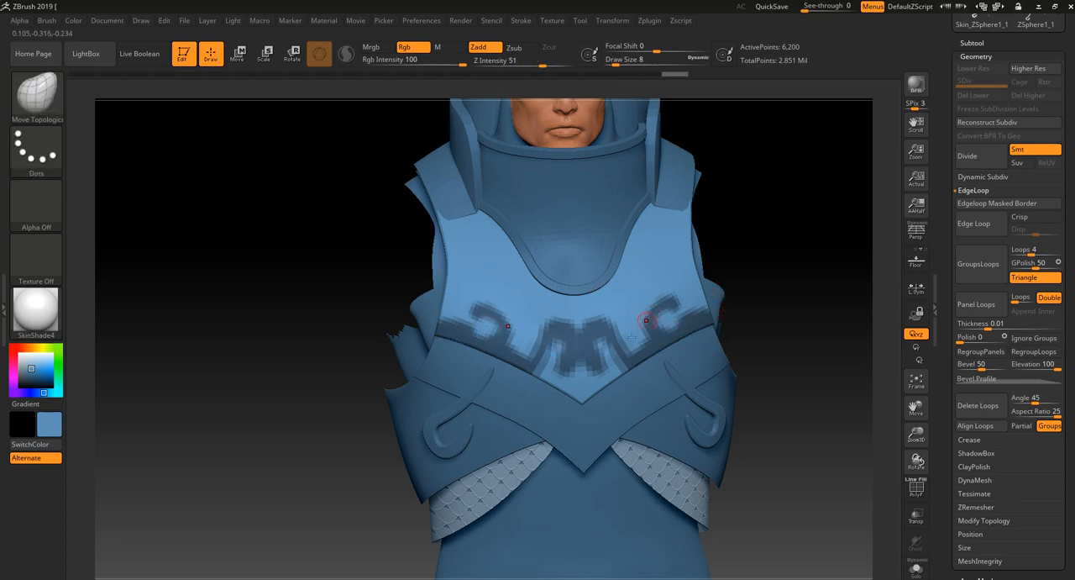
drag(319, 509, 424, 504)
ctrl+drag(765, 216, 772, 256)
drag(773, 291, 706, 309)
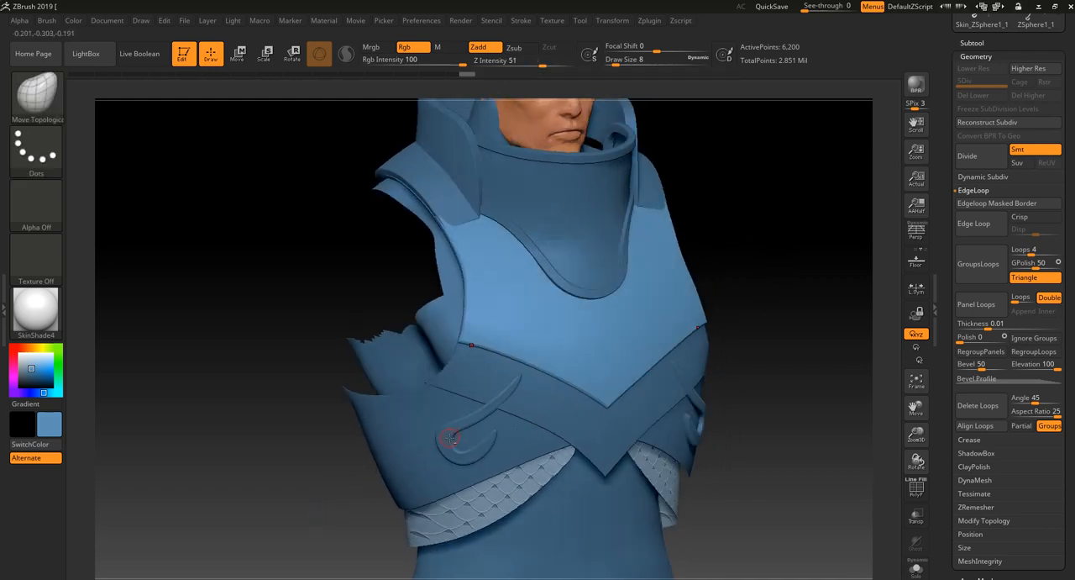
- Select the curved ornament subtool and examine how it sits on the waist armour from the side and front
alt+click(451, 438)
mouse_move(376, 510)
mouse_down()
mouse_move(331, 512)
mouse_move(440, 522)
mouse_move(357, 529)
mouse_move(398, 440)
mouse_move(358, 414)
mouse_move(359, 509)
mouse_move(360, 452)
mouse_move(467, 408)
mouse_up()
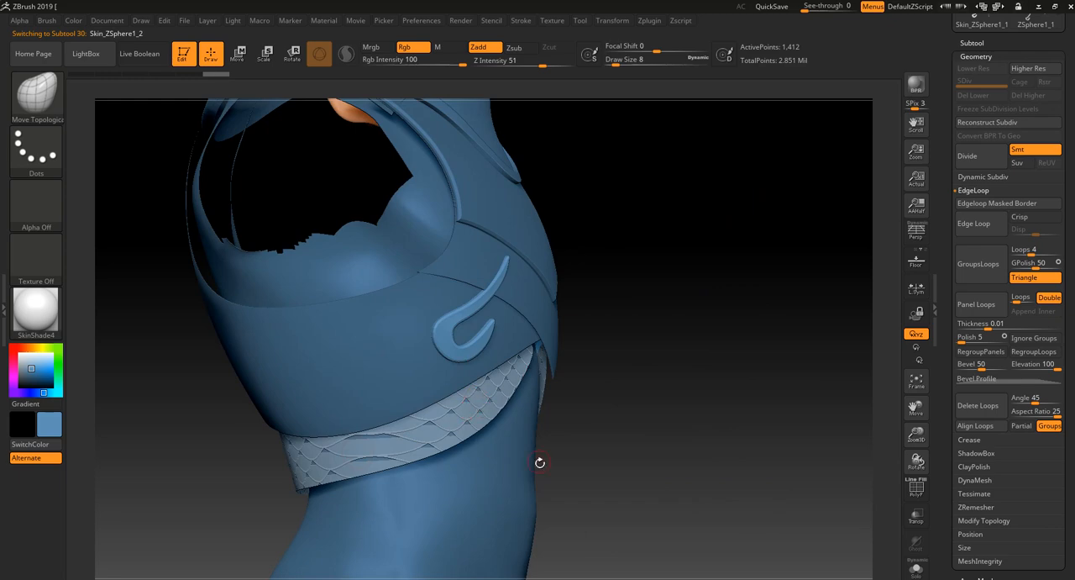
drag(579, 504, 538, 471)
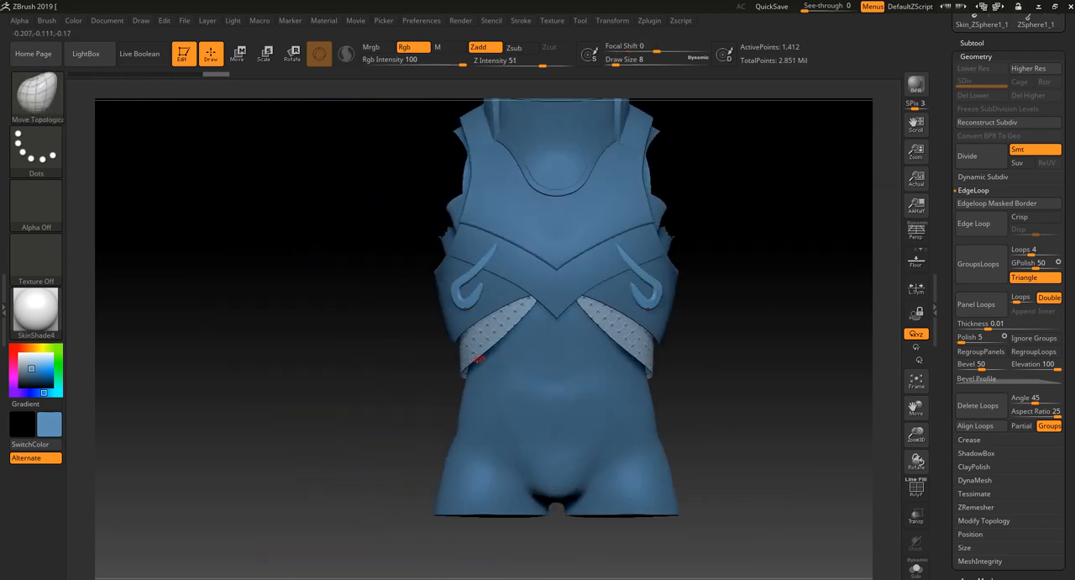
alt+drag(381, 361, 398, 412)
drag(352, 441, 401, 463)
- Make the scale-patterned strip under the waist armour the active subtool and view the whole torso from the front
alt+click(523, 443)
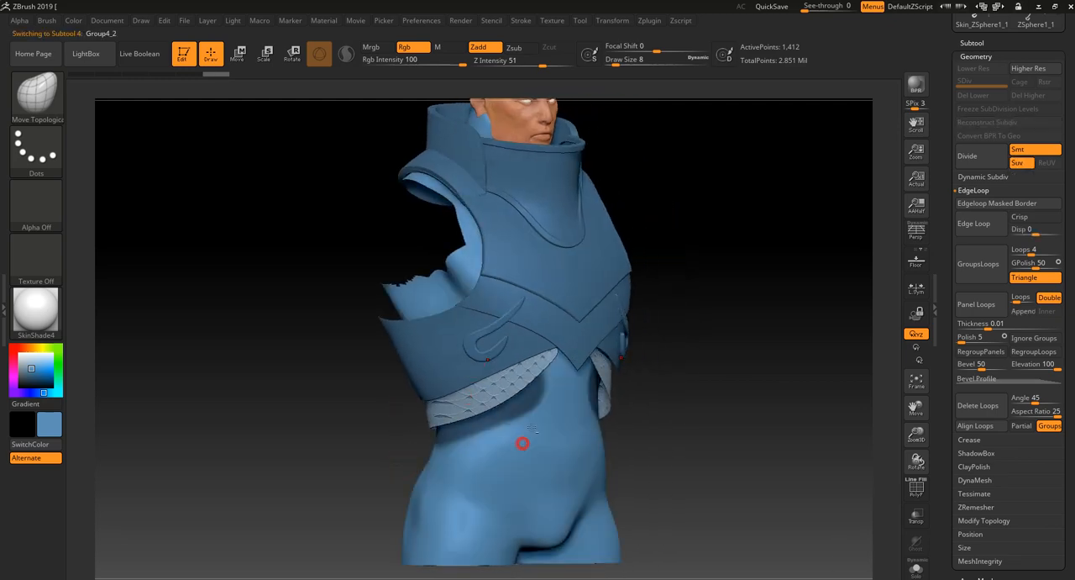
alt+click(489, 391)
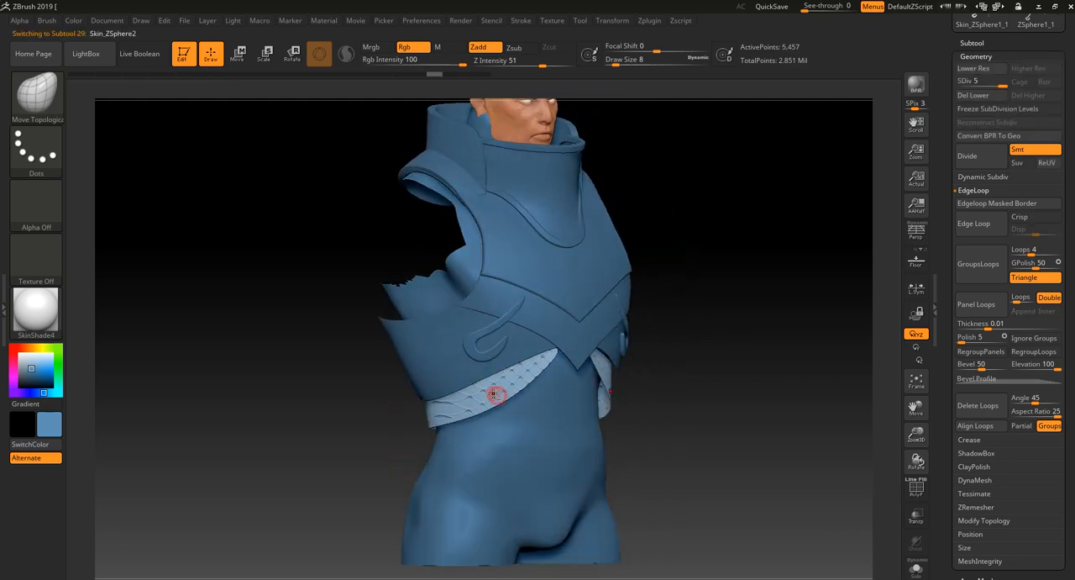
mouse_move(759, 444)
mouse_down()
mouse_move(720, 466)
mouse_move(709, 431)
mouse_move(717, 418)
mouse_move(747, 420)
mouse_move(746, 455)
mouse_move(789, 463)
mouse_move(893, 517)
mouse_up()
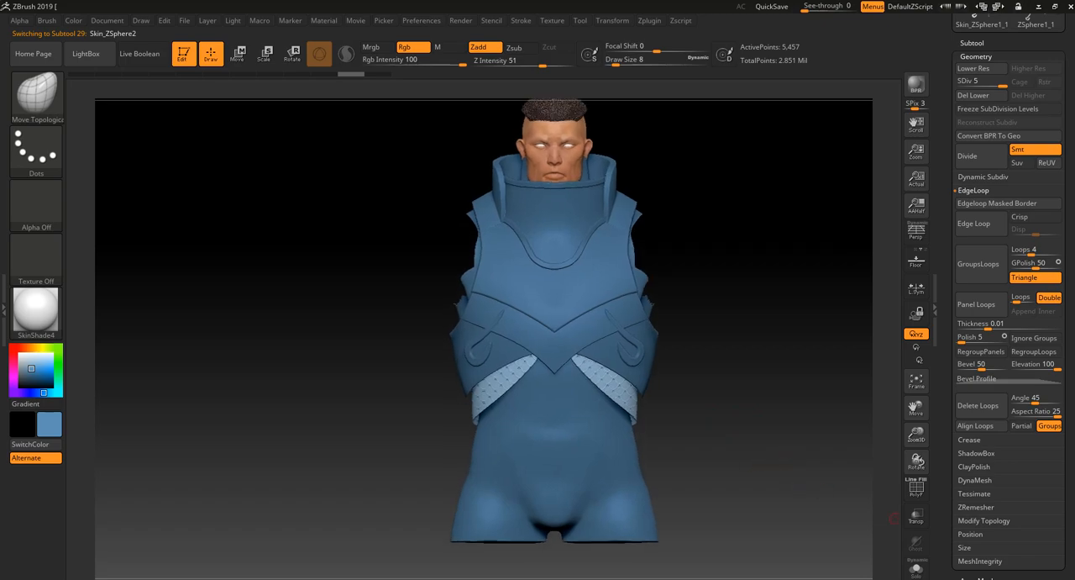